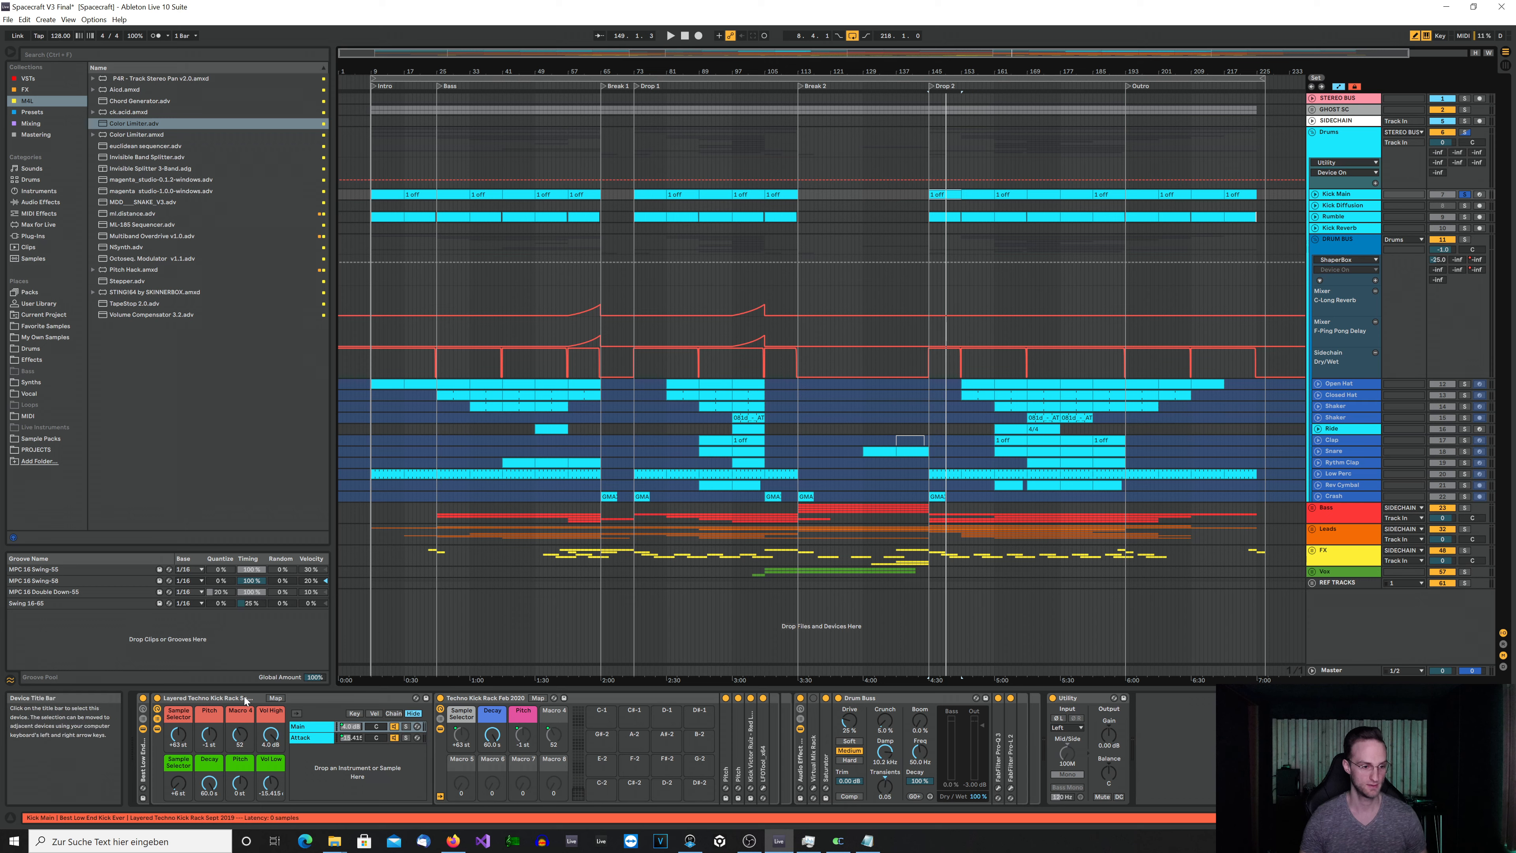
- Audition the Attack and Main chains of the layered techno kick rack, soloed one at a time and combined
{"action": "left_click", "coordinate": [405, 739]}
{"action": "key", "text": "space"}
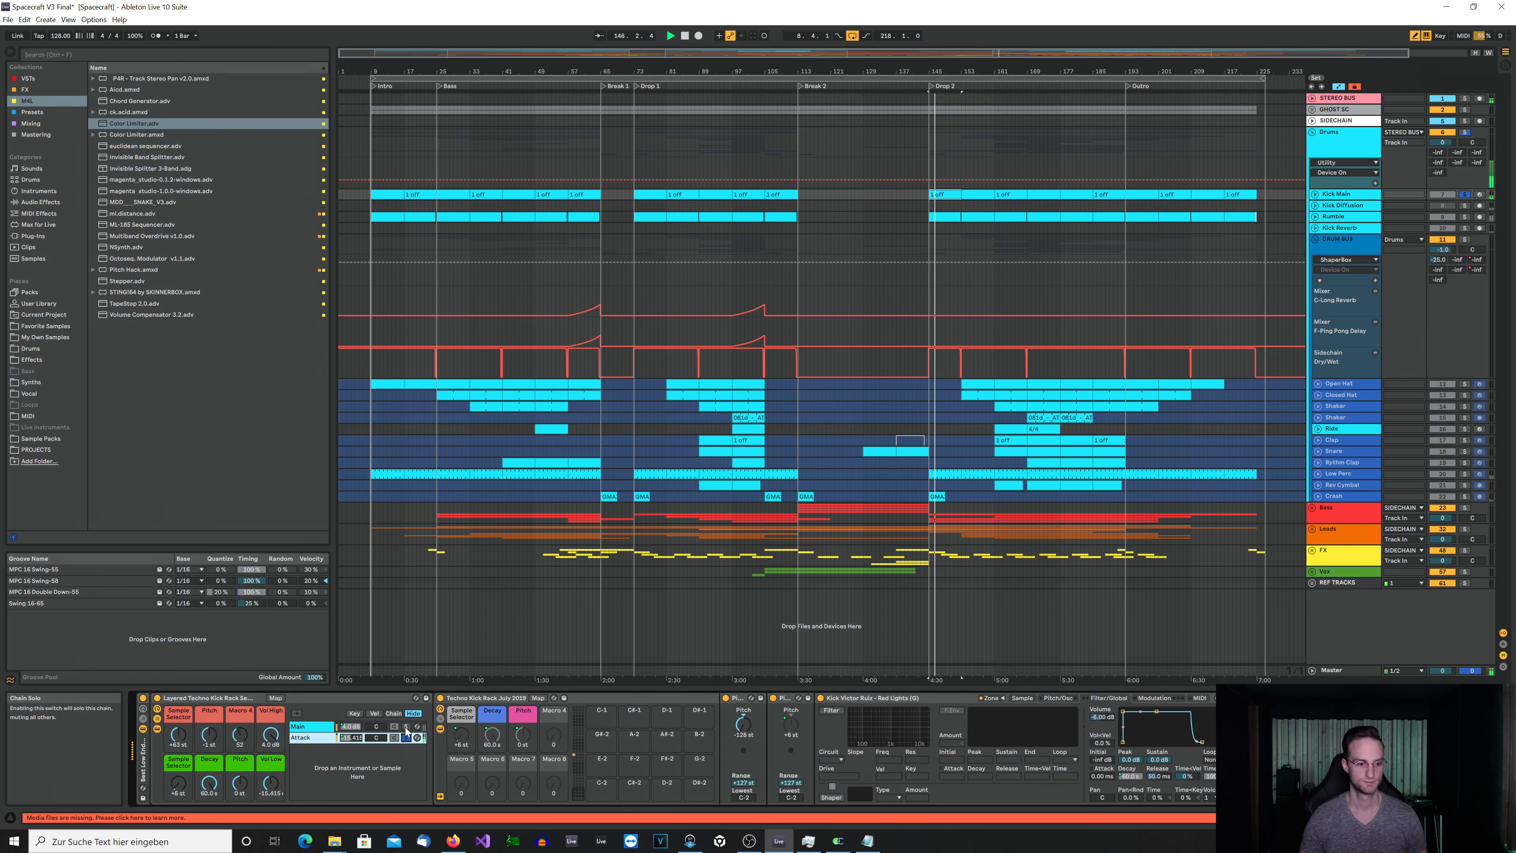
{"action": "left_click", "coordinate": [406, 727]}
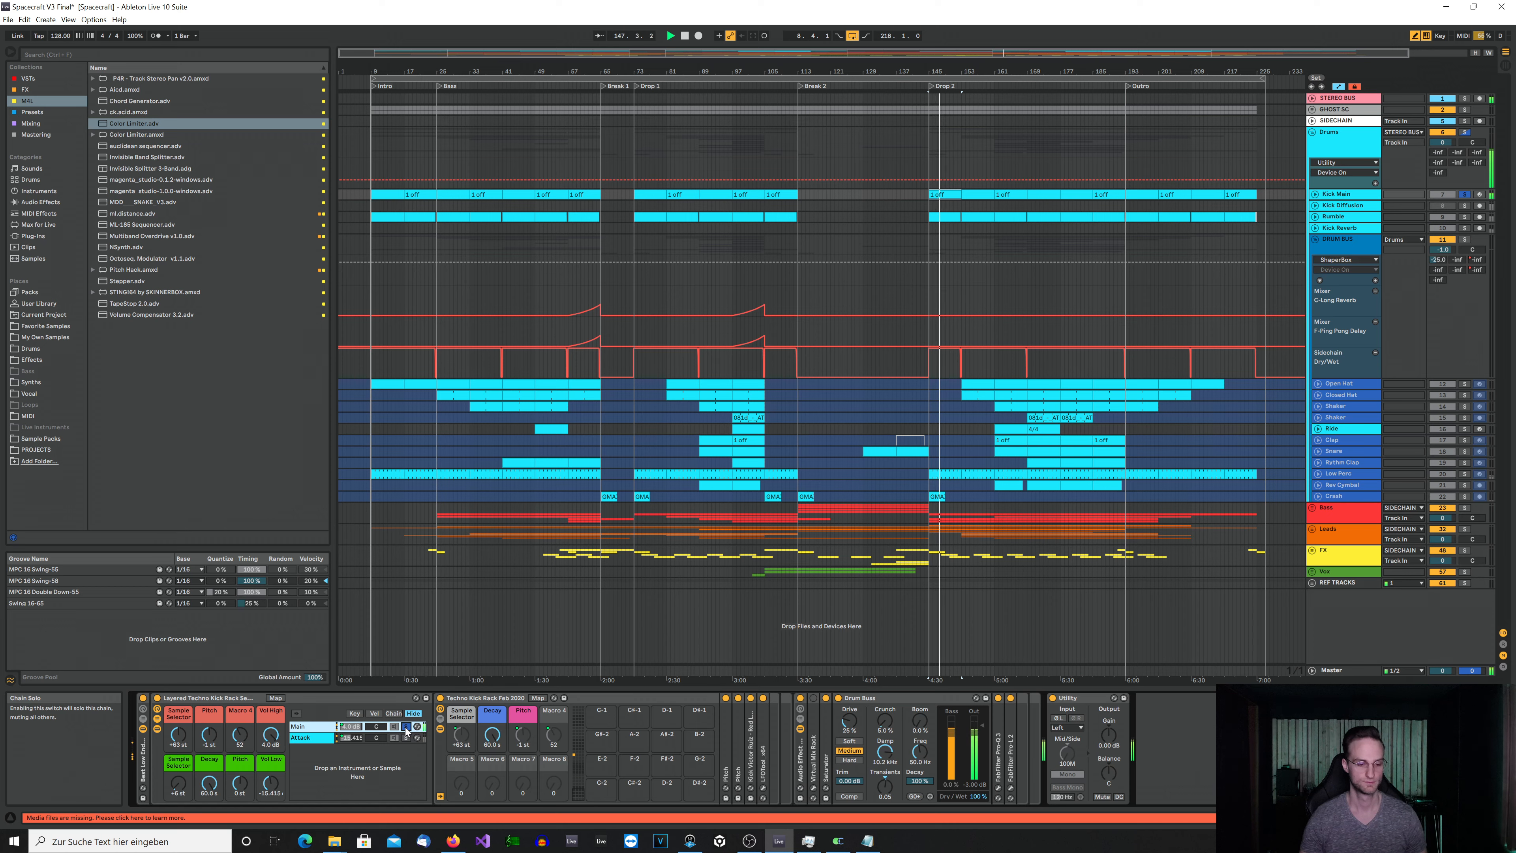
{"action": "left_click", "coordinate": [406, 727]}
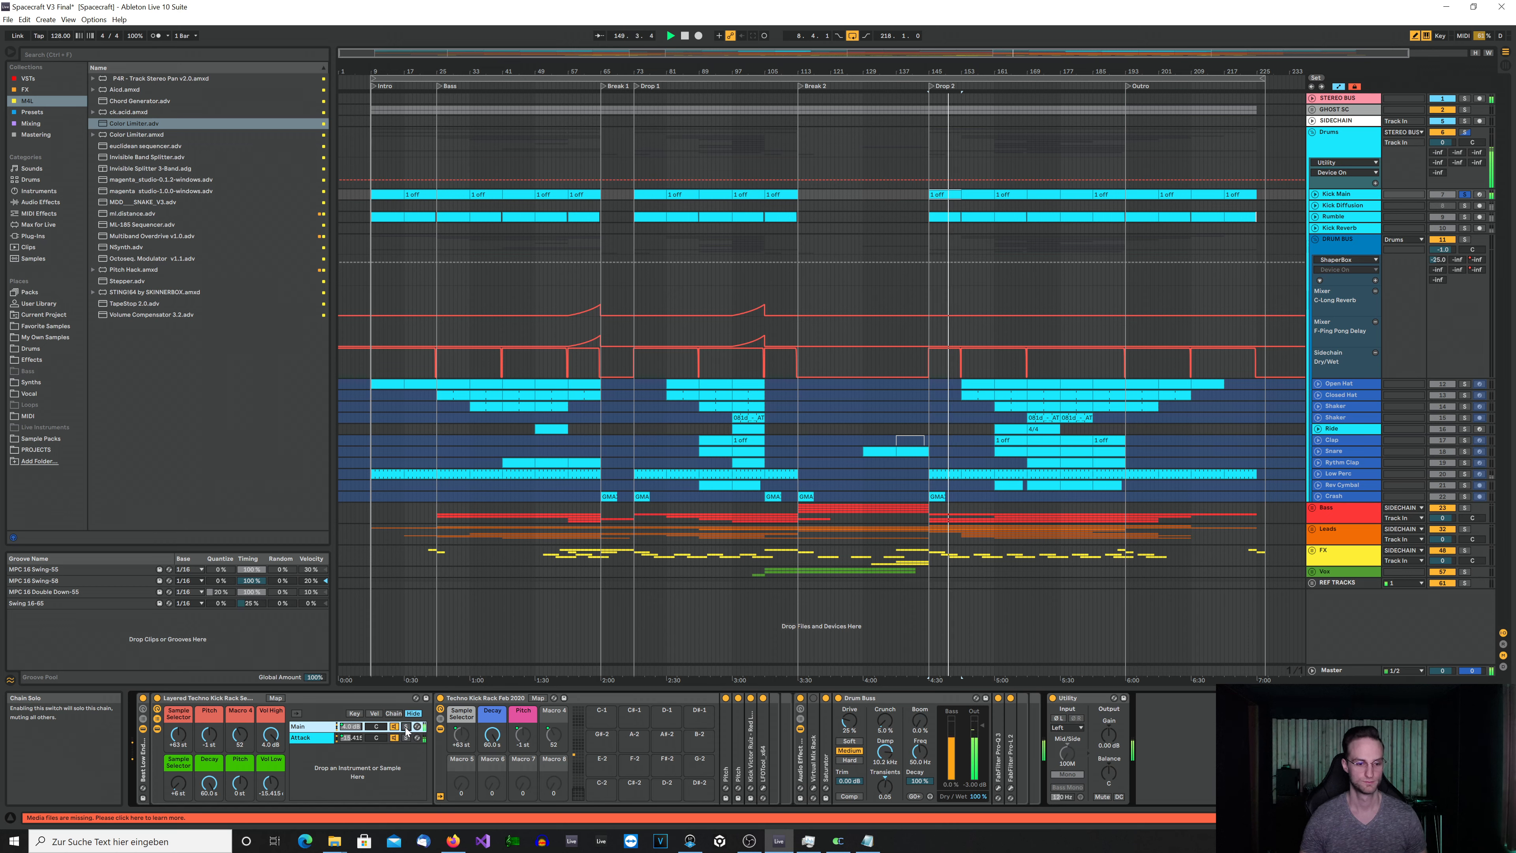
{"action": "key", "text": "space"}
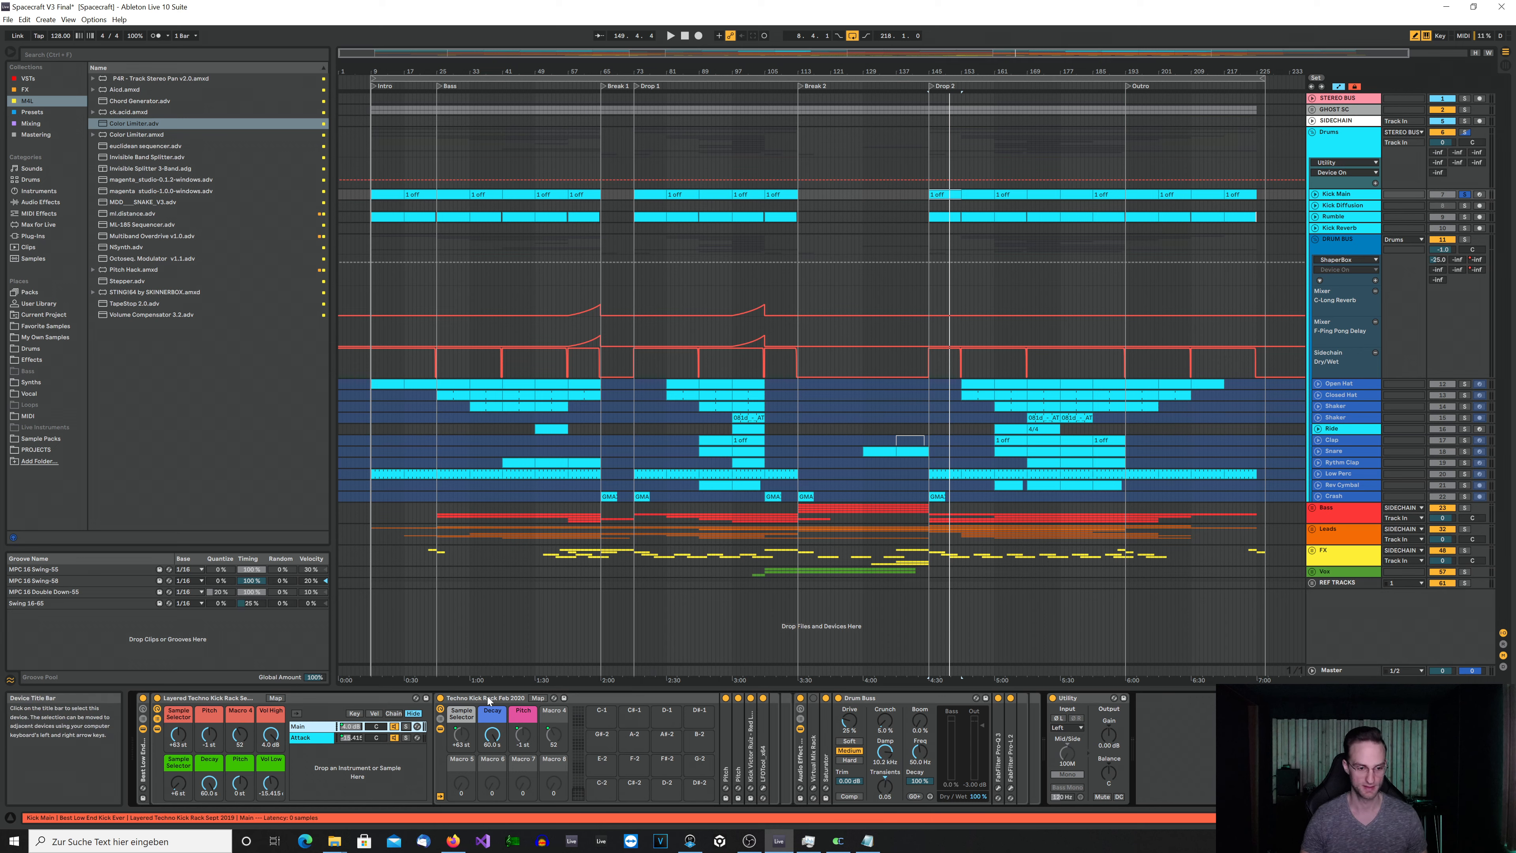
- Collapse the Attack chain's Techno Kick Rack and inspect the curve of the FabFilter Pro-Q 3 that follows it
{"action": "left_click", "coordinate": [313, 741]}
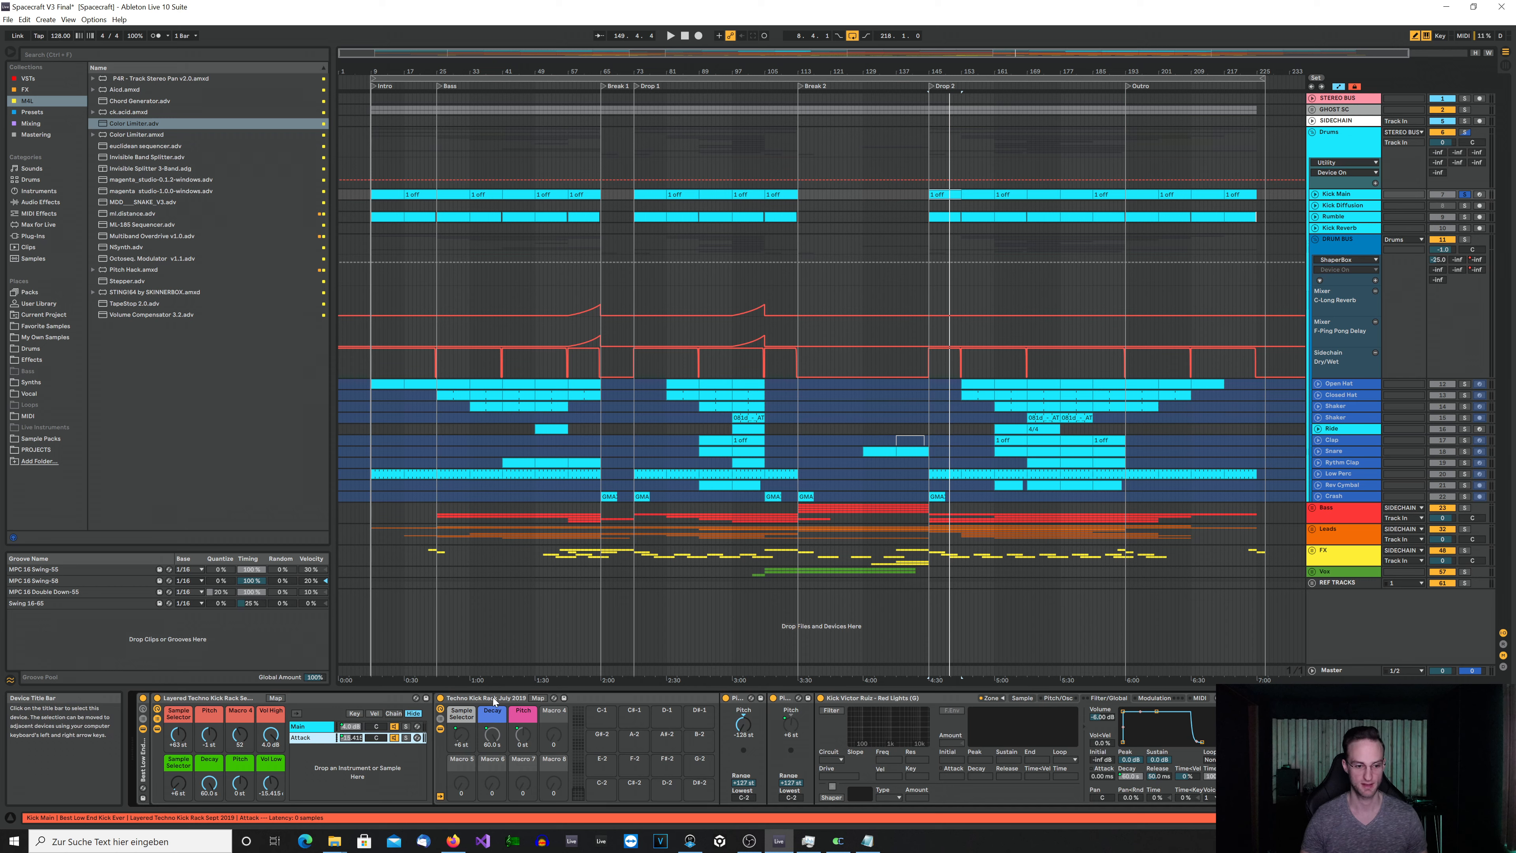
{"action": "double_click", "coordinate": [493, 697]}
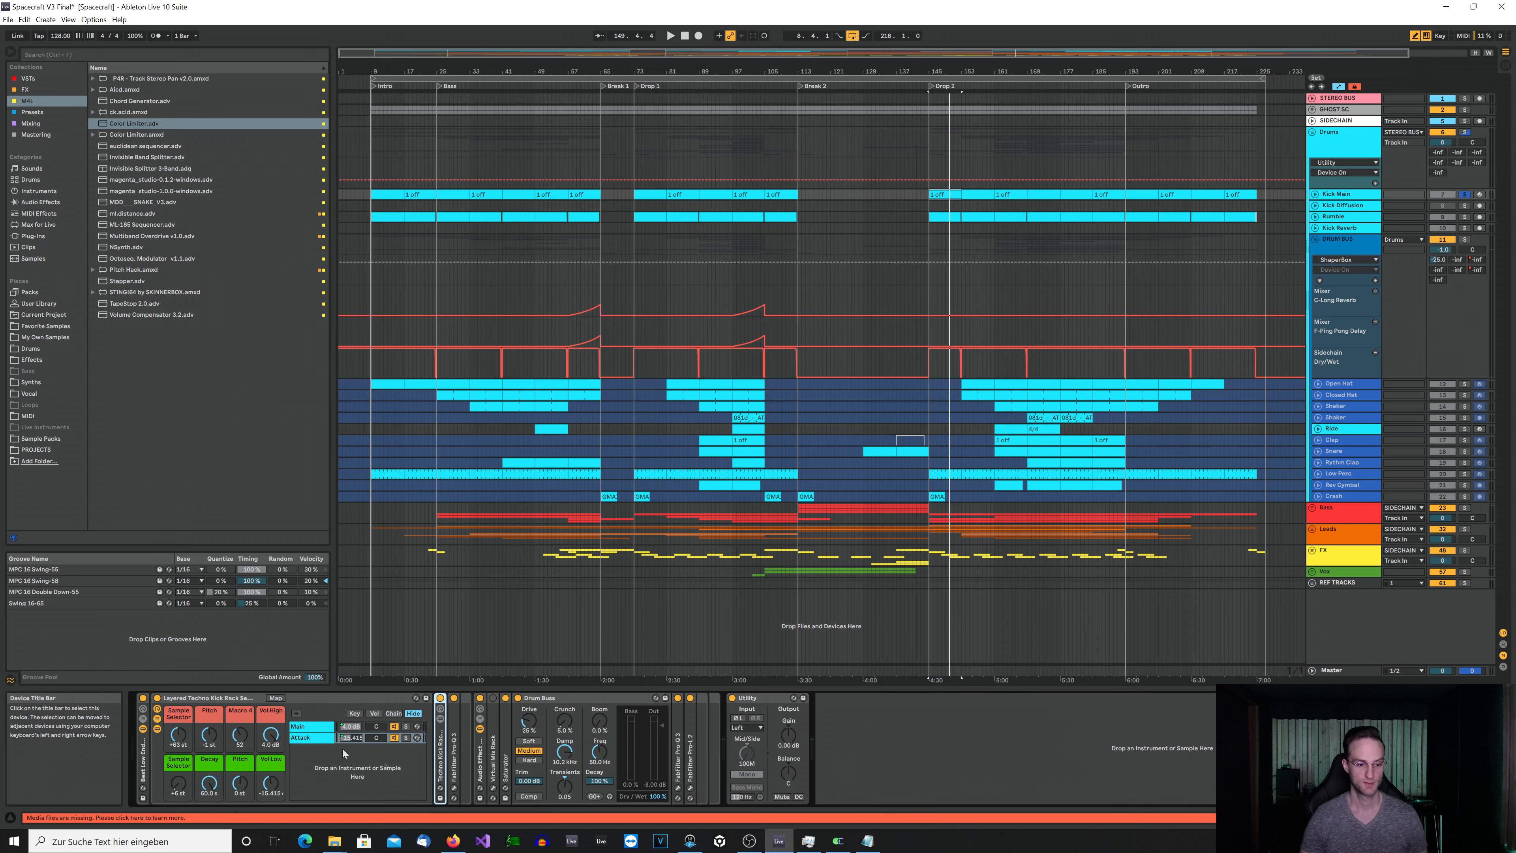
{"action": "left_click", "coordinate": [295, 740]}
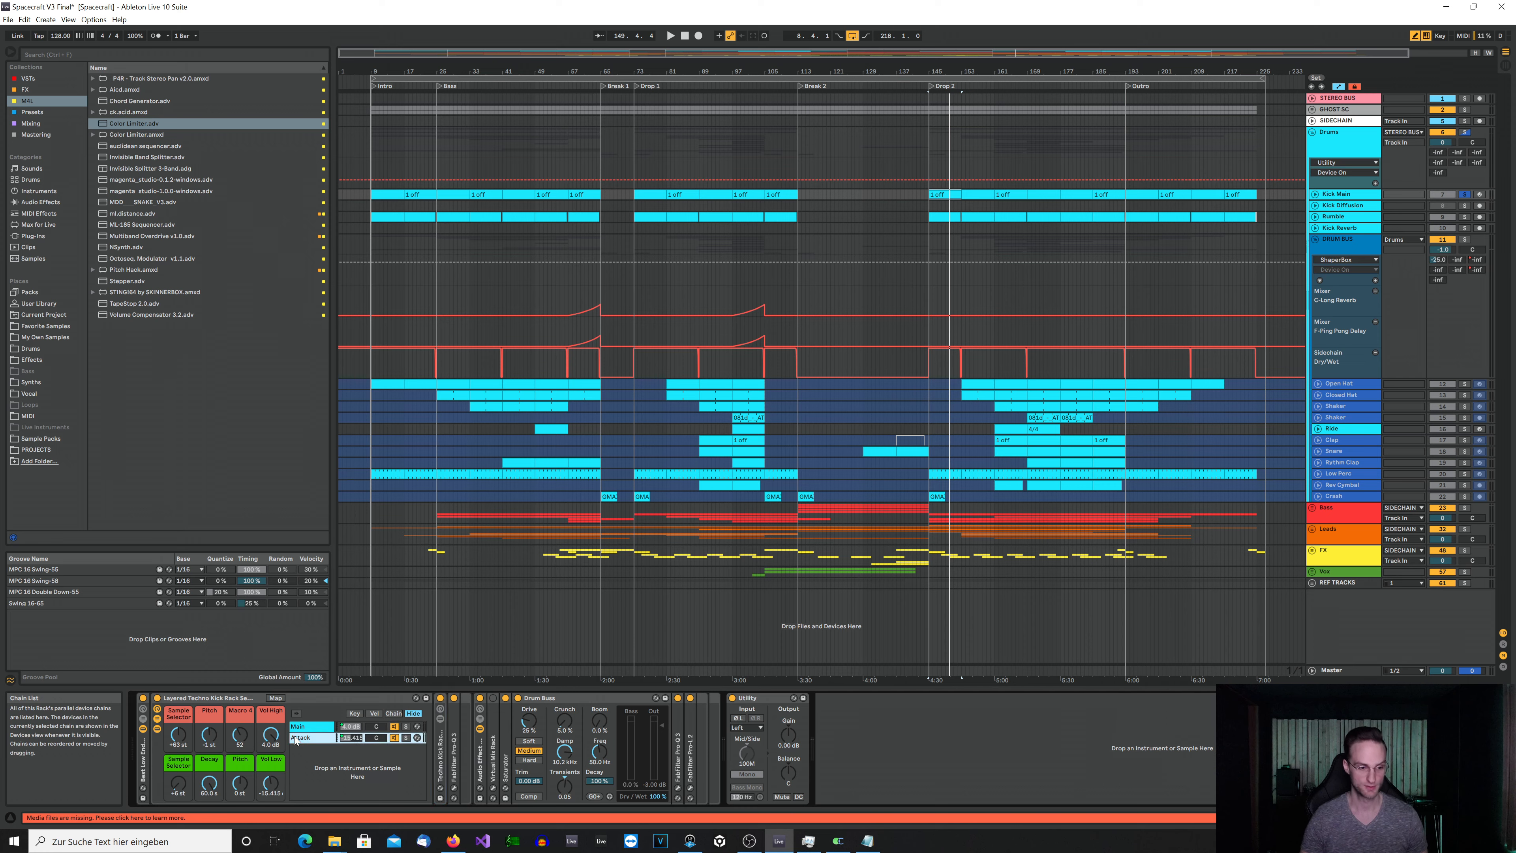
{"action": "left_click", "coordinate": [454, 788]}
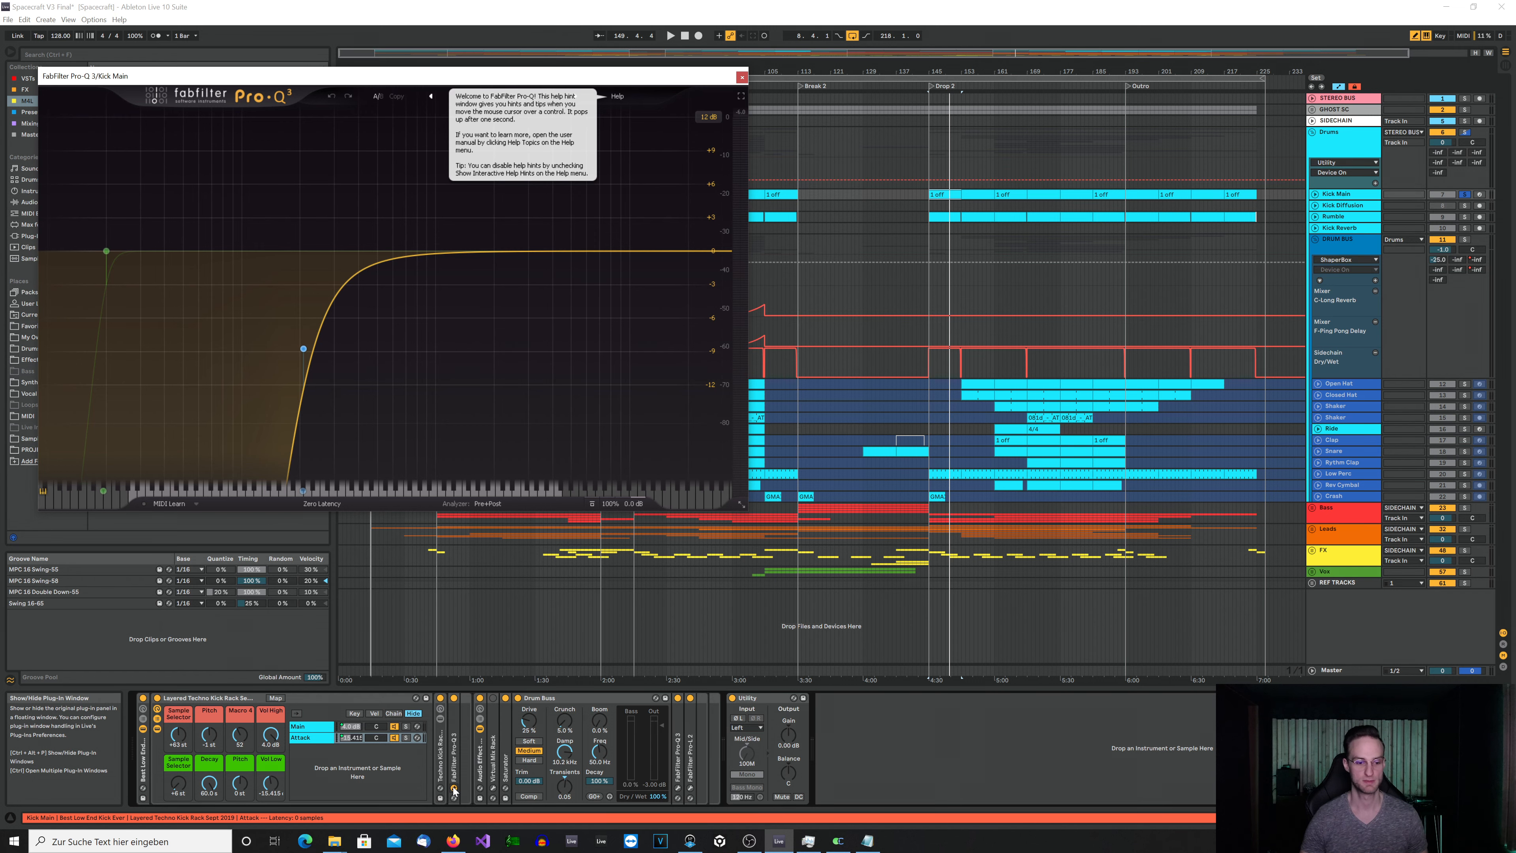
{"action": "left_click", "coordinate": [454, 790]}
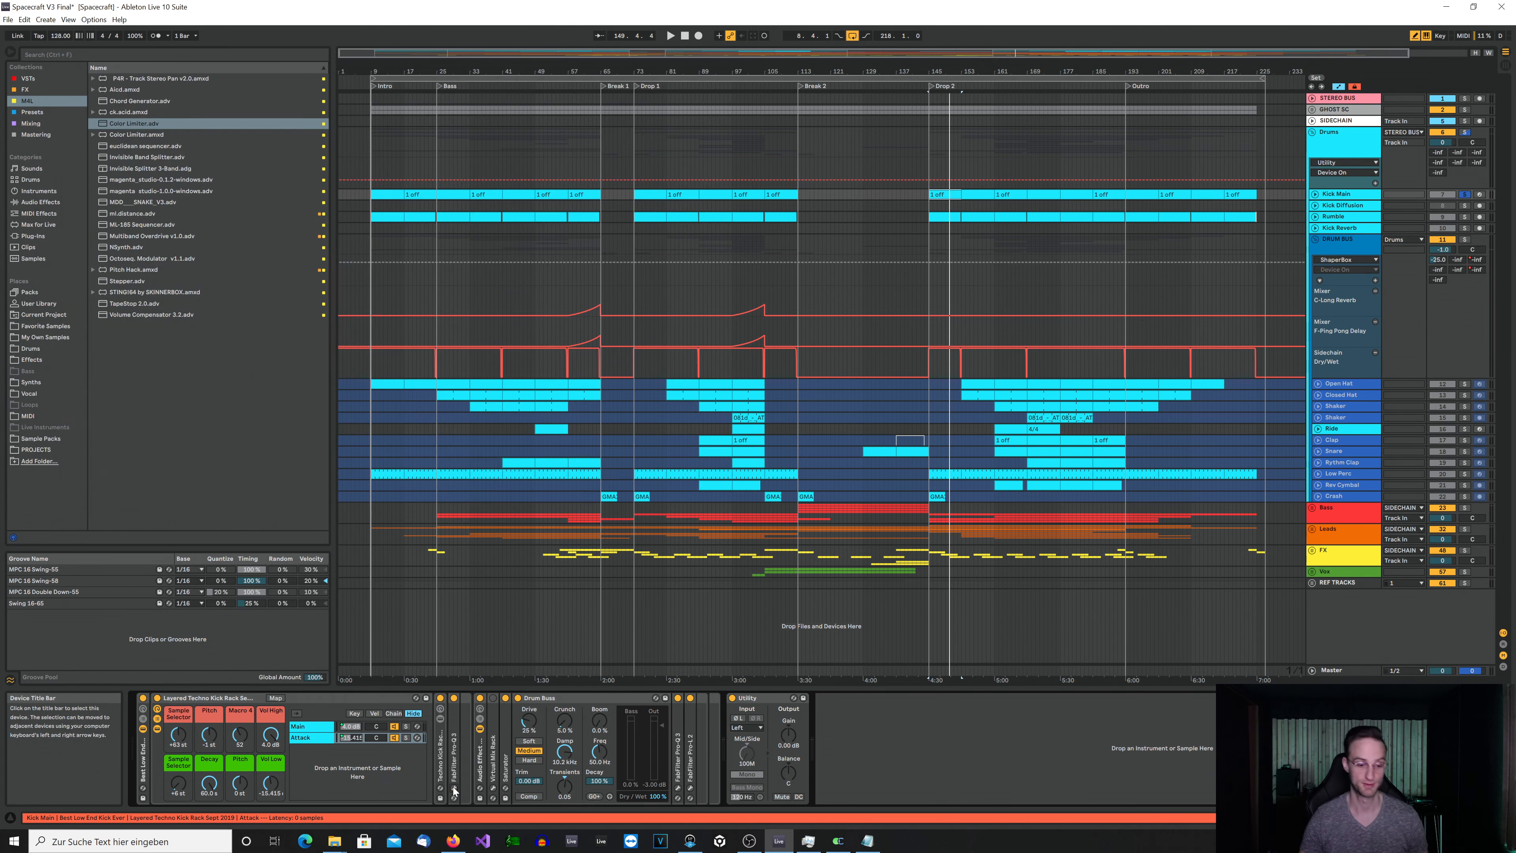
- Expand the kick's Saturator, compare Saturator and Drum Buss bypassed and active during playback, and collapse the Saturator again
{"action": "double_click", "coordinate": [506, 767]}
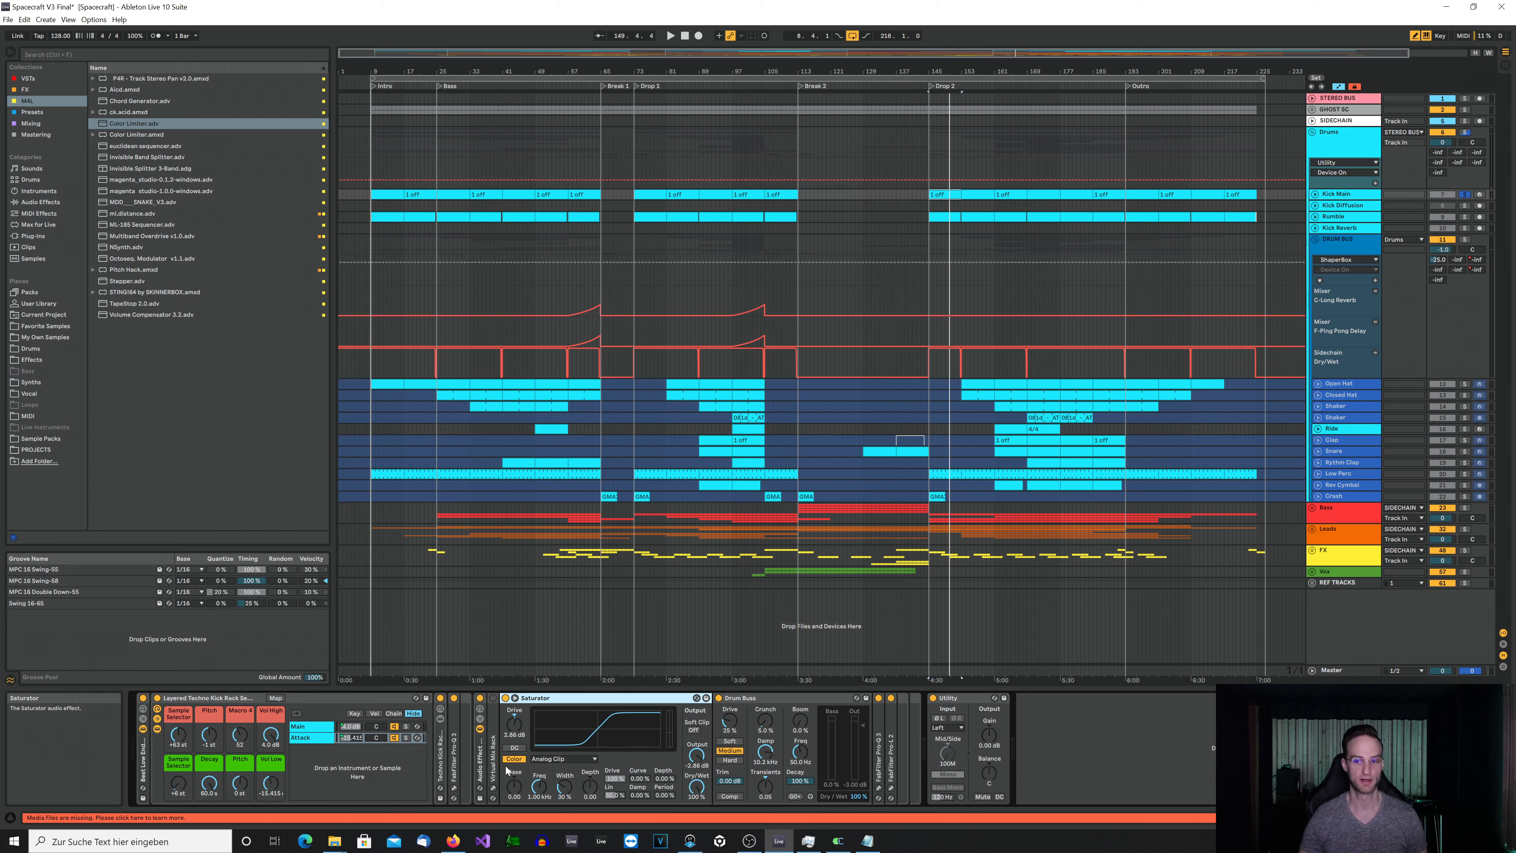
{"action": "key", "text": "space"}
{"action": "left_click", "coordinate": [506, 698]}
{"action": "left_click", "coordinate": [506, 698]}
{"action": "left_click", "coordinate": [719, 698]}
{"action": "left_click", "coordinate": [718, 698]}
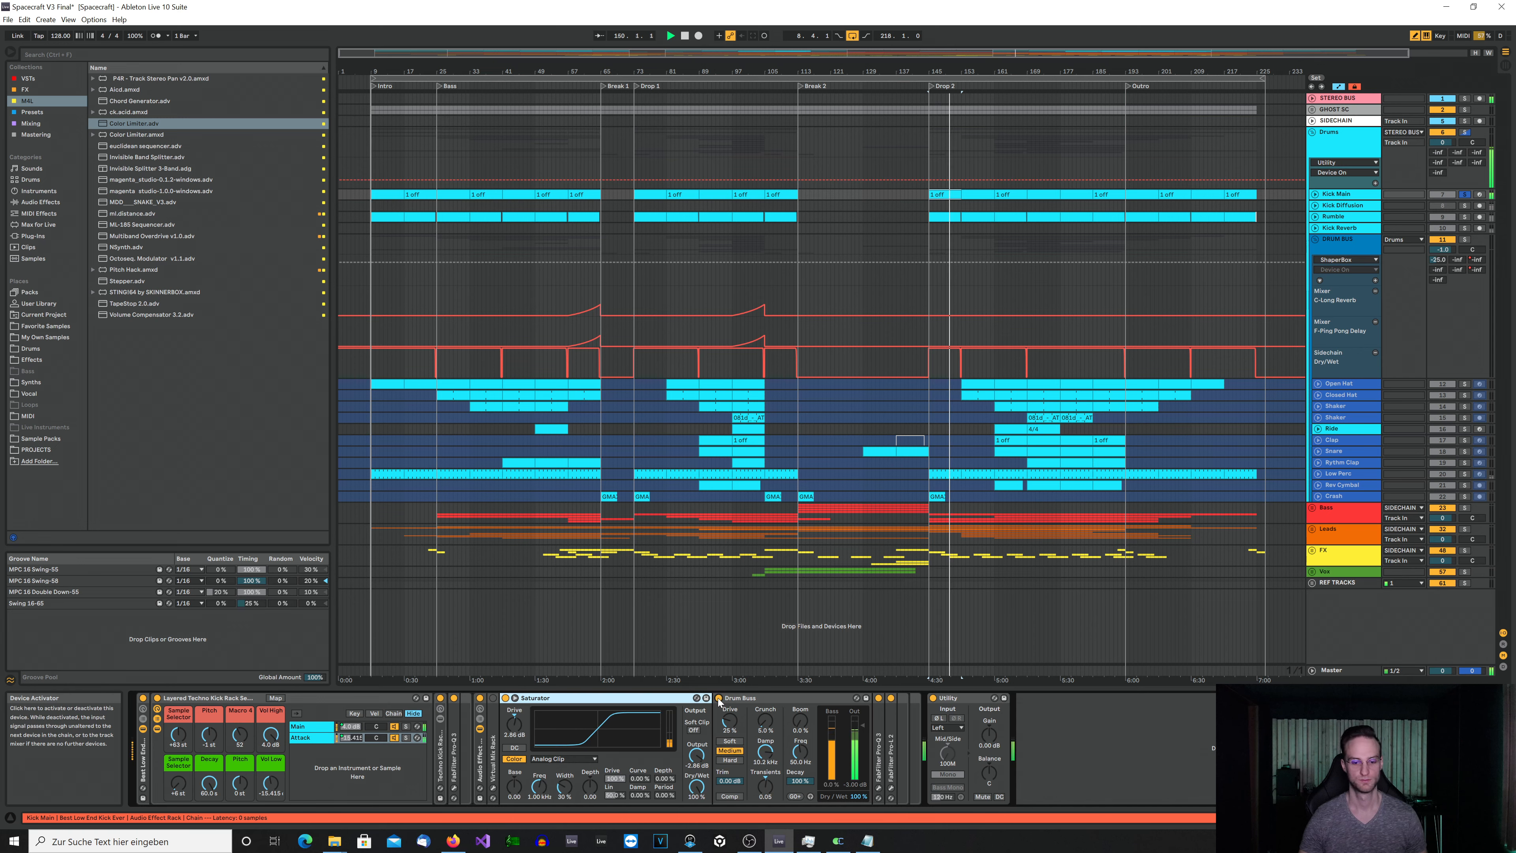
{"action": "double_click", "coordinate": [630, 701]}
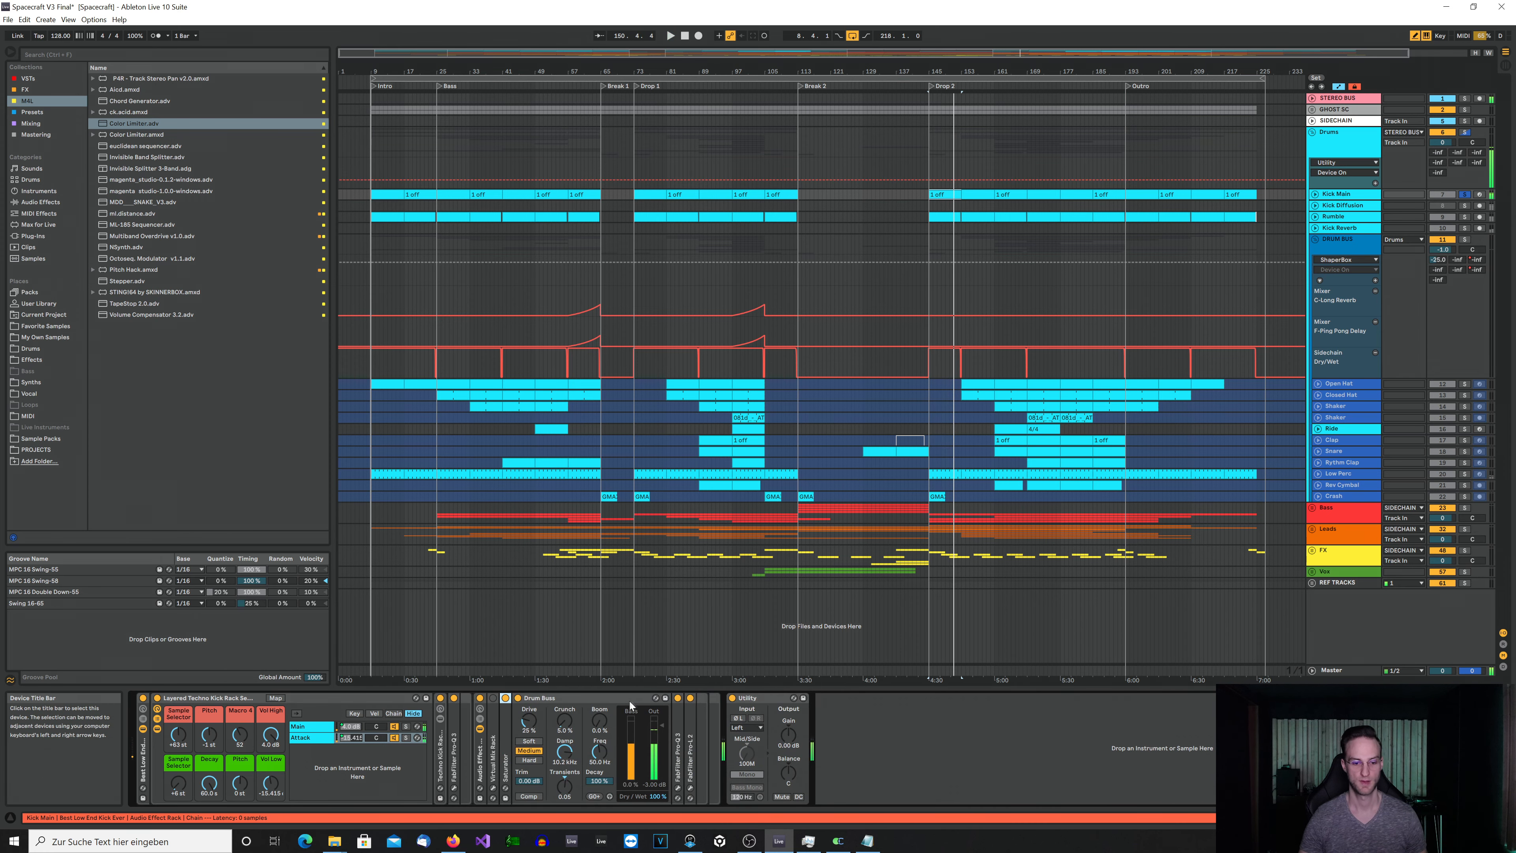
- Examine the FabFilter Pro-Q 3 after the Drum Buss while the kick plays, including its high-mid cut, and close it
{"action": "key", "text": "space"}
{"action": "left_click", "coordinate": [678, 788]}
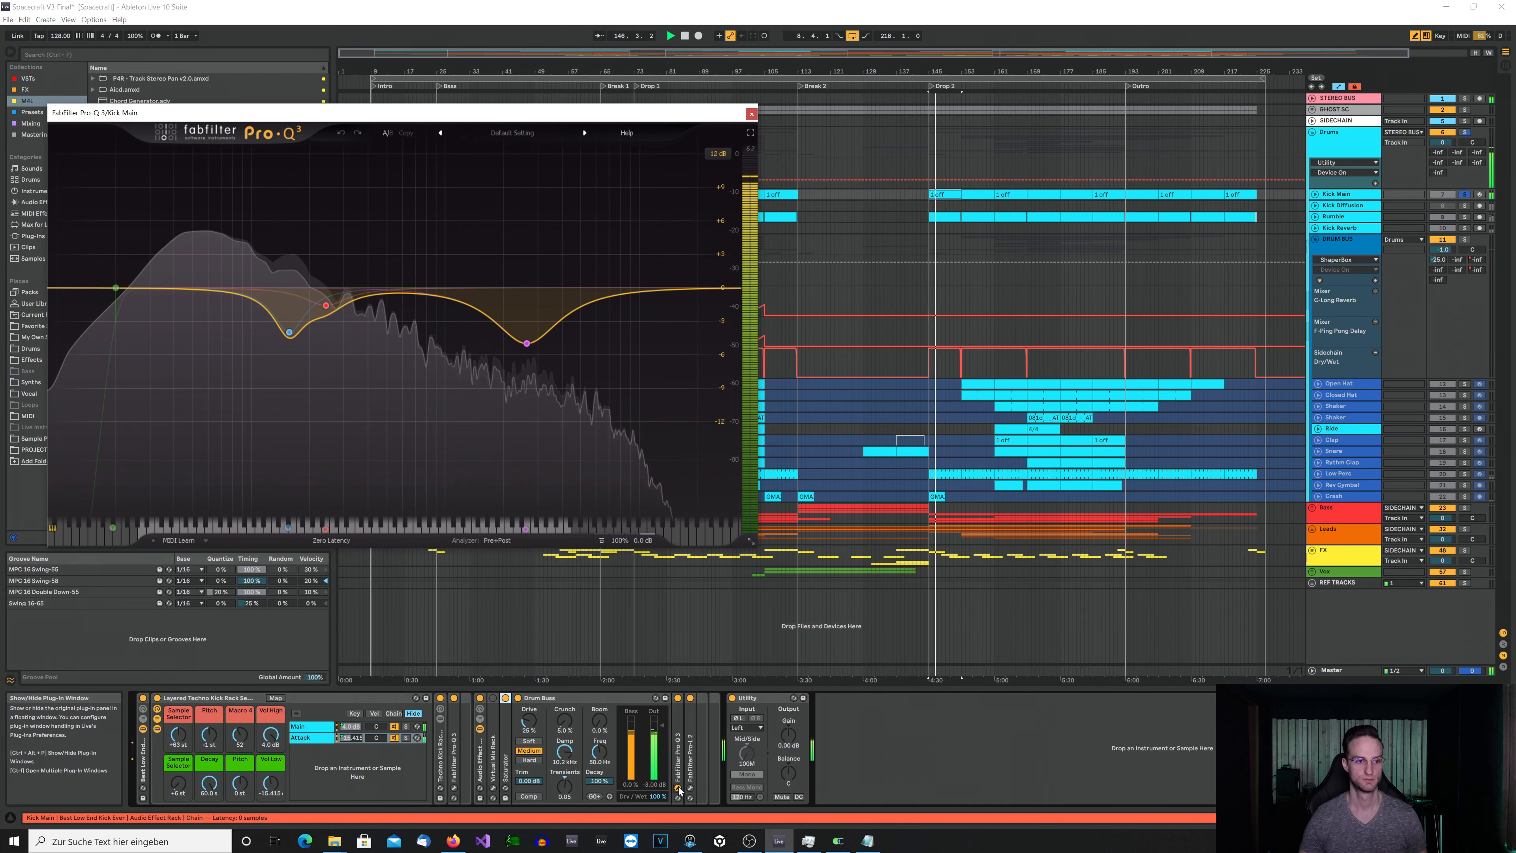
{"action": "key", "text": "space"}
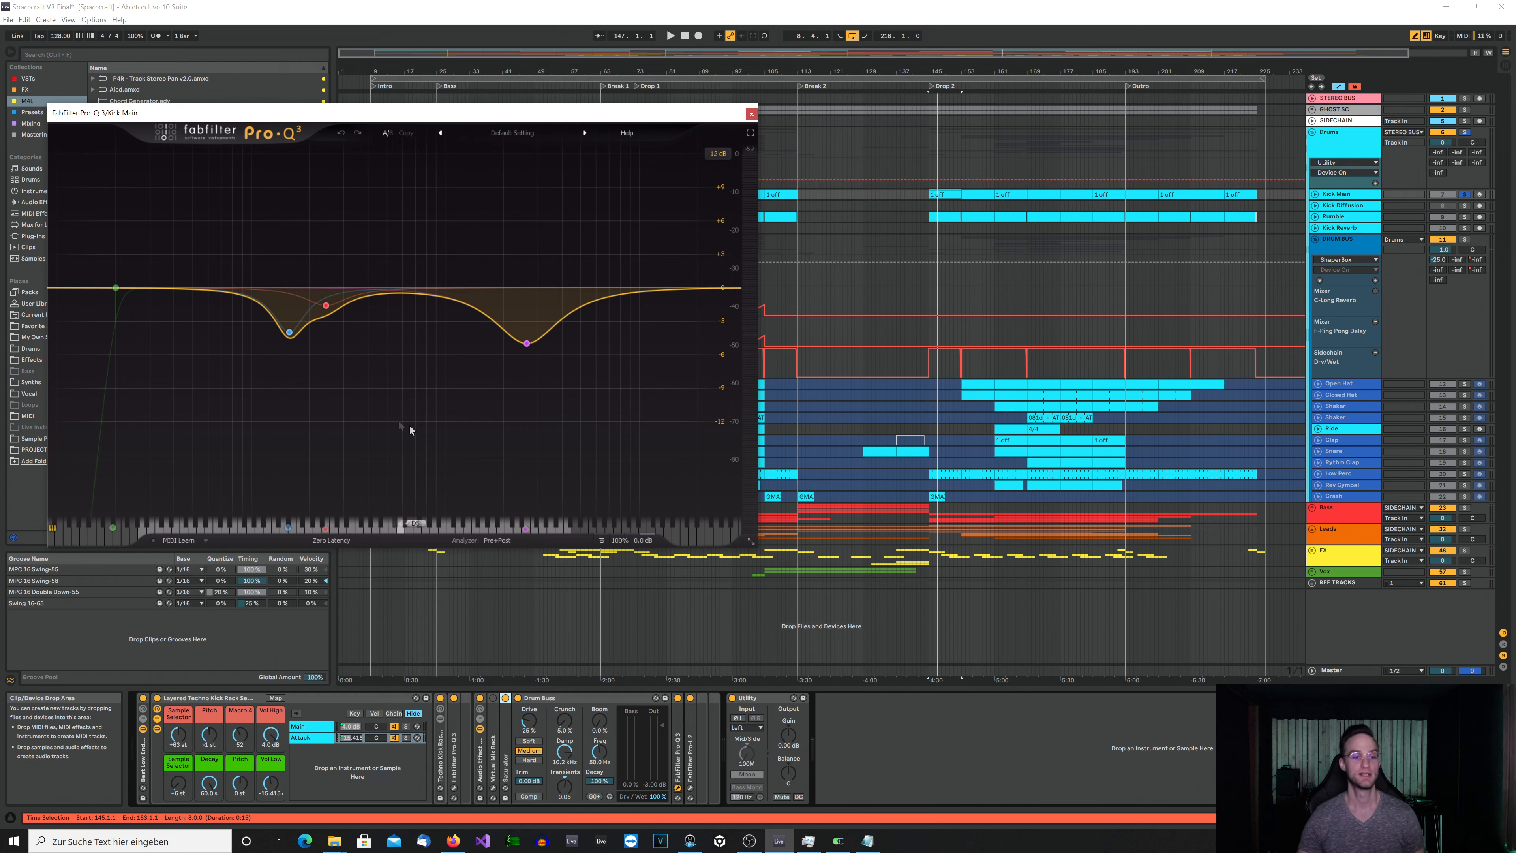
{"action": "mouse_move", "coordinate": [524, 338]}
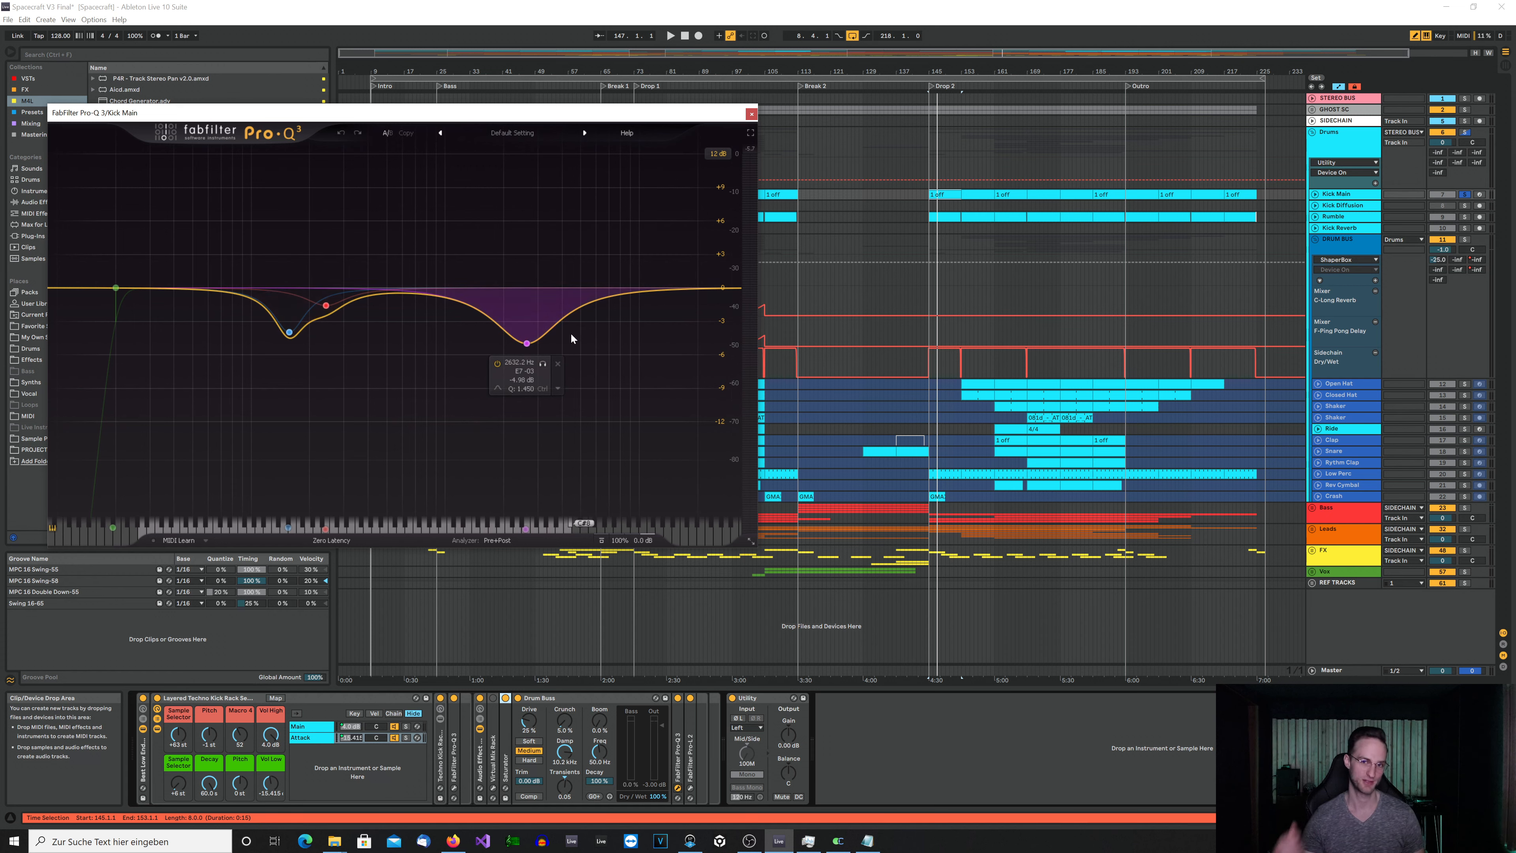
{"action": "left_click", "coordinate": [751, 114]}
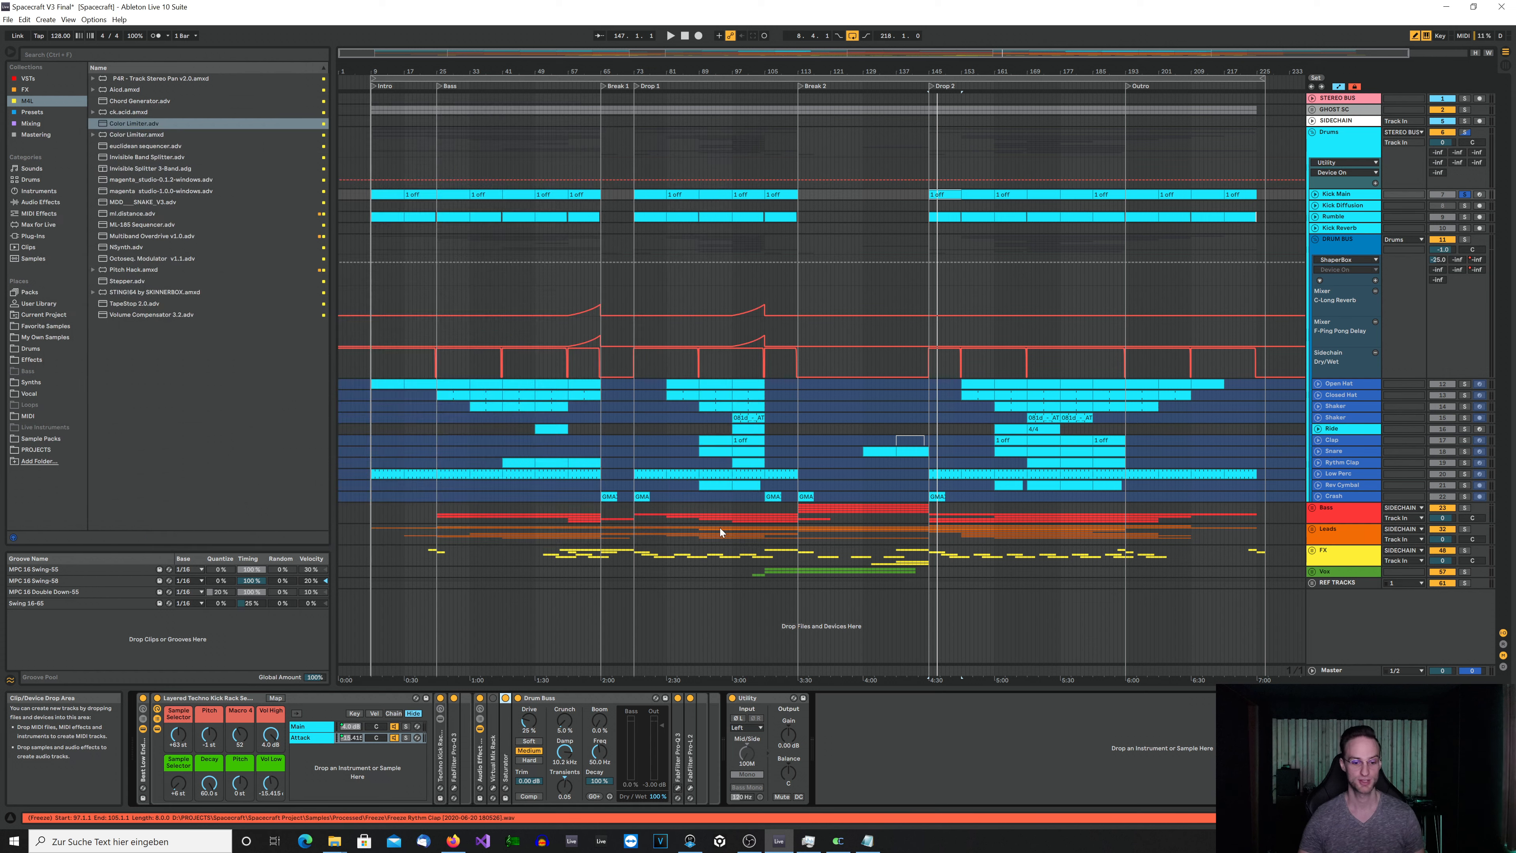
- Check the FabFilter Pro-L 2 limiter on the Kick Main track with playback and close its window
{"action": "left_click", "coordinate": [691, 789]}
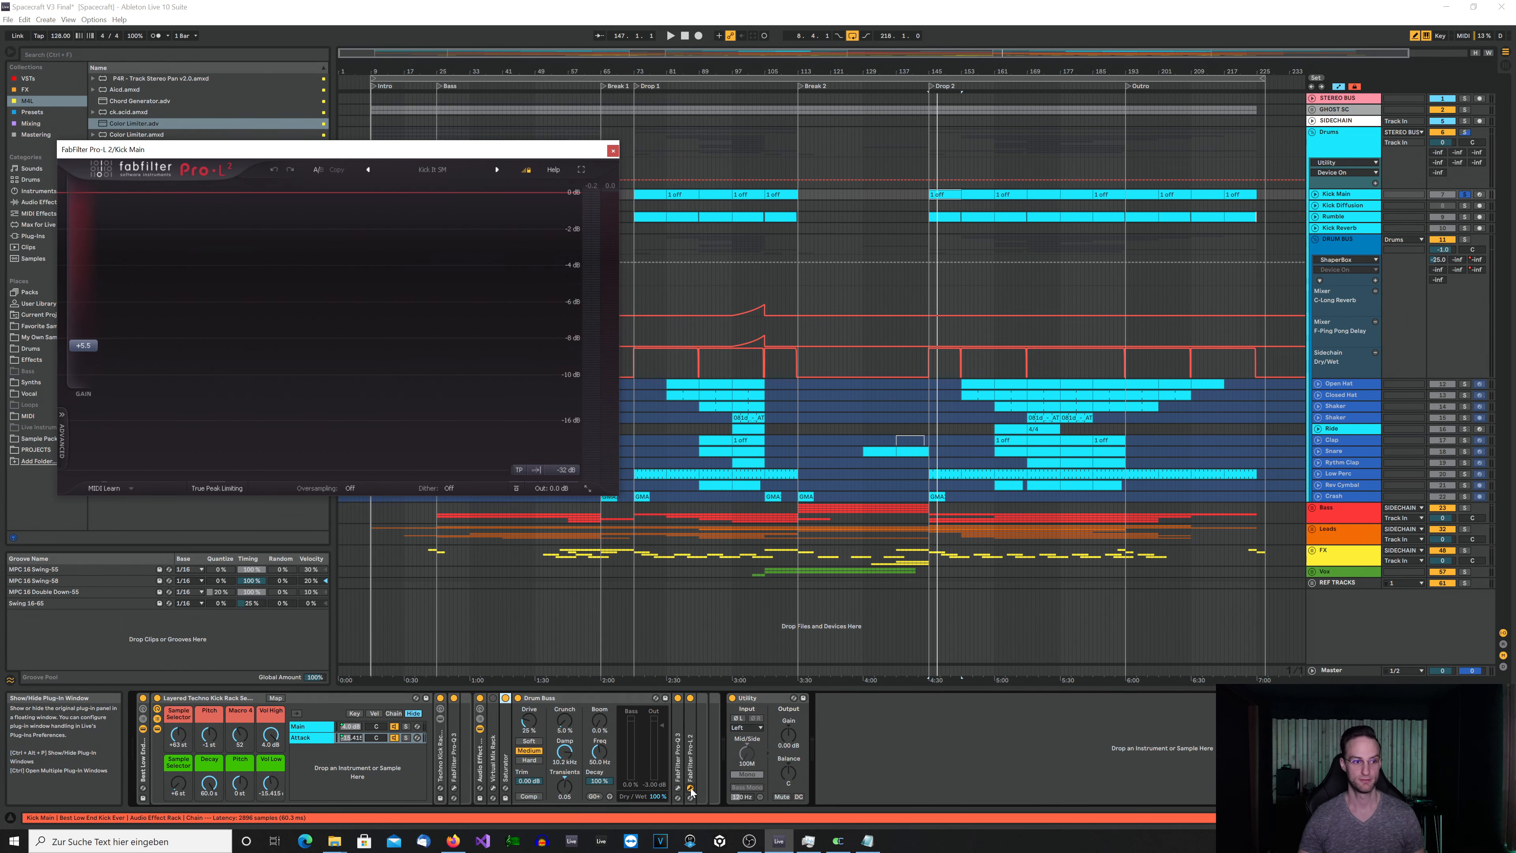
{"action": "key", "text": "space"}
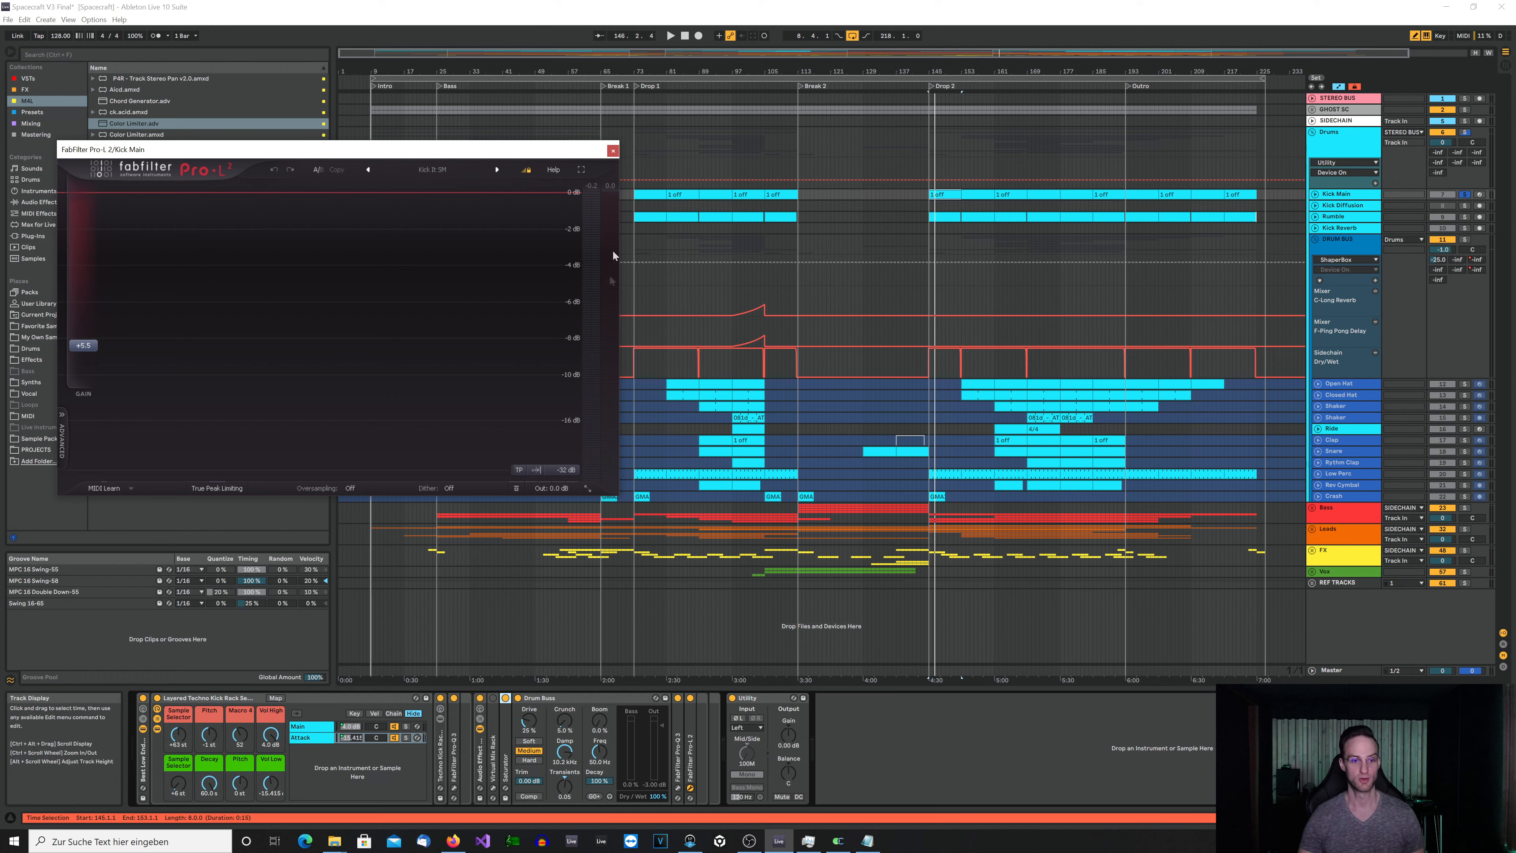
{"action": "left_click", "coordinate": [613, 151]}
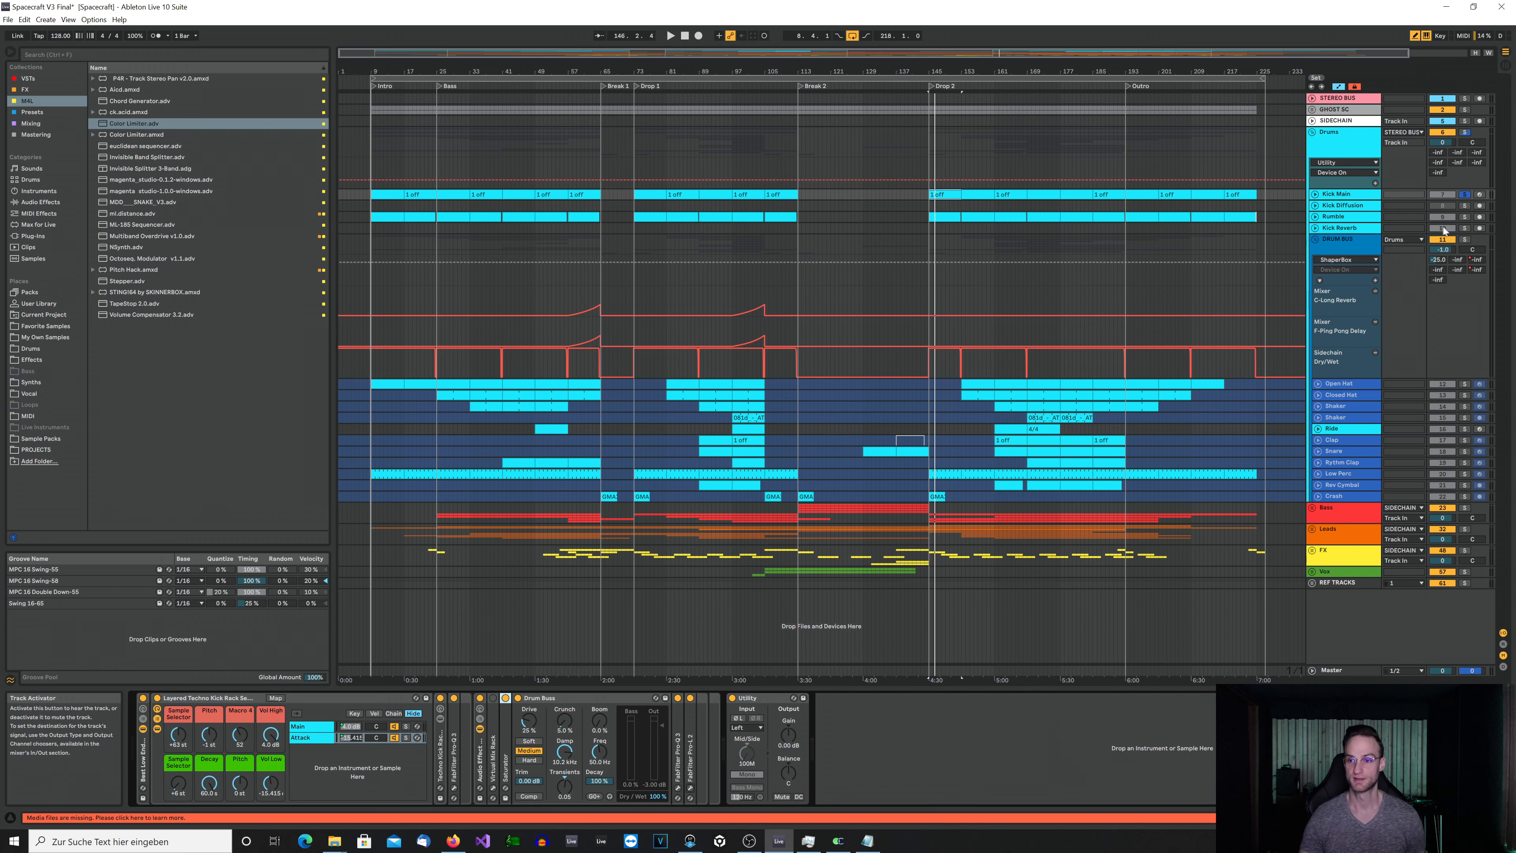
- Solo and audition the Rumble track, and unfold it to show its audio clips
{"action": "left_click", "coordinate": [1466, 216]}
{"action": "left_click", "coordinate": [1362, 217]}
{"action": "key", "text": "space"}
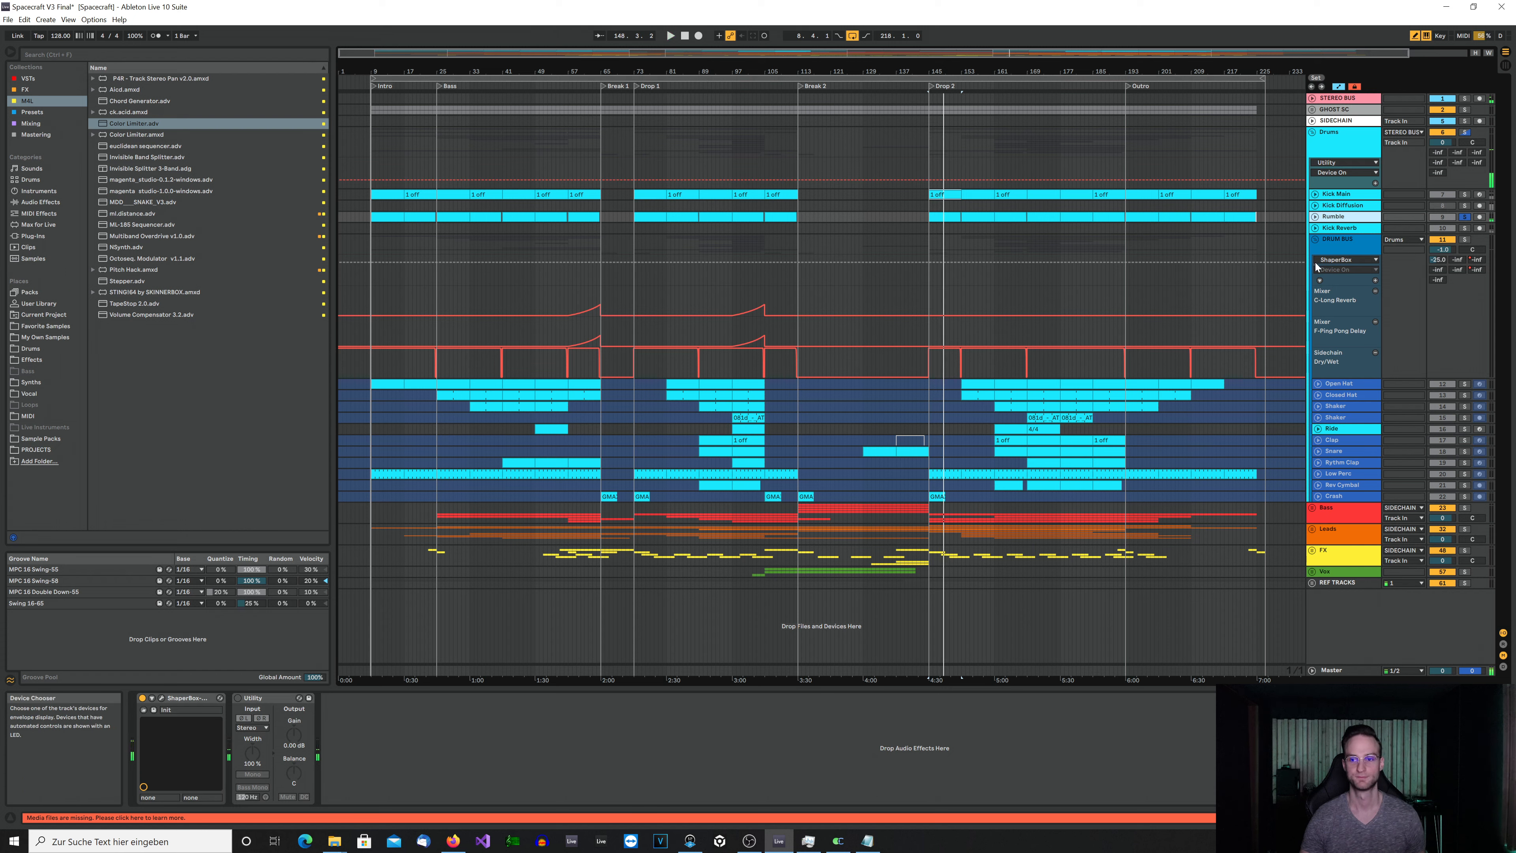
{"action": "left_click", "coordinate": [1315, 217]}
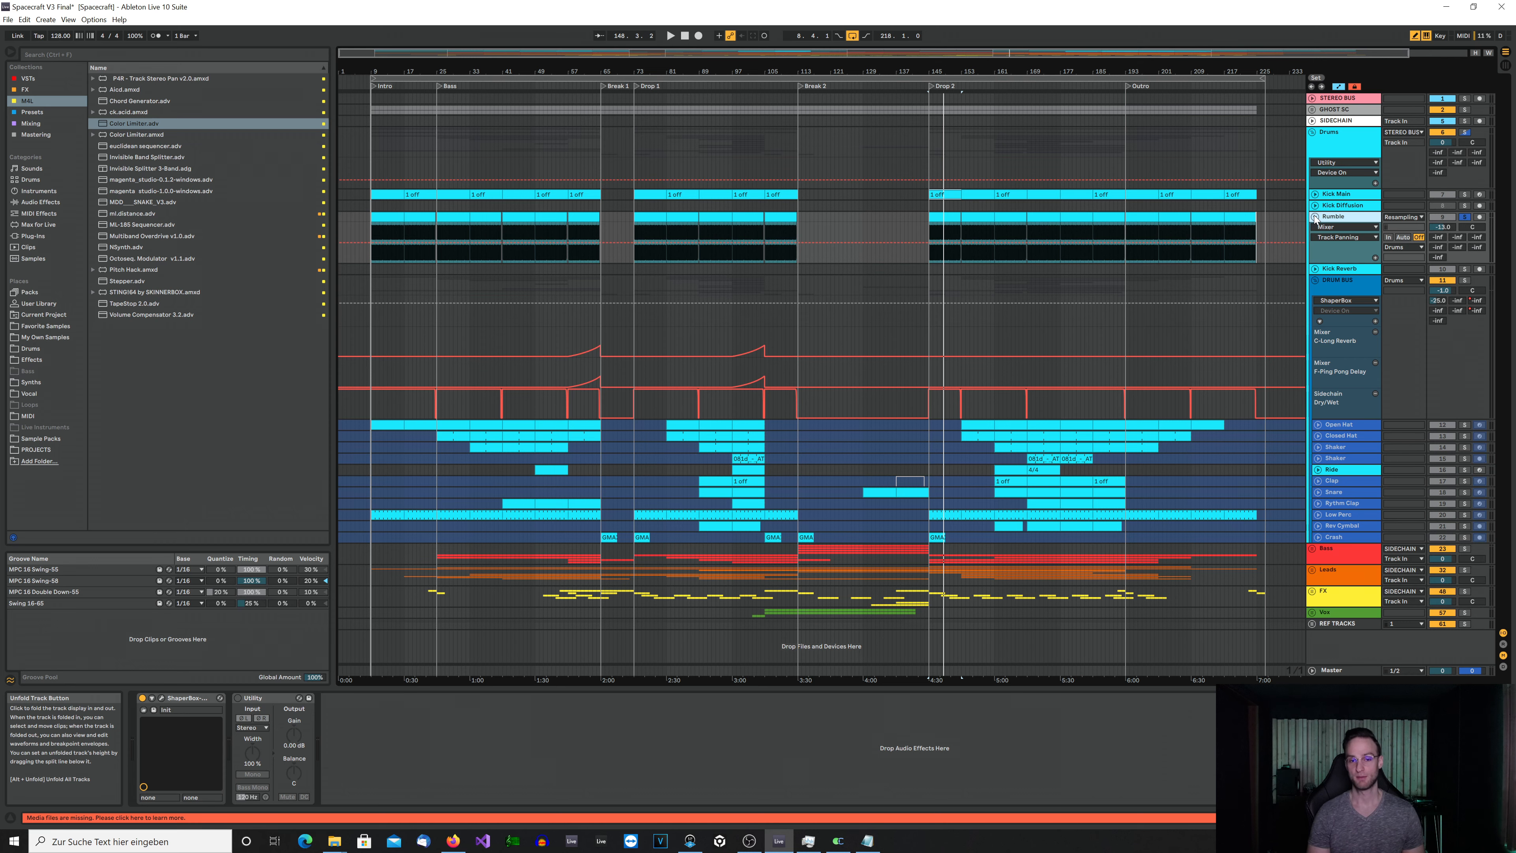
- Compare the device chains of the Kick Diffusion and Rumble tracks
{"action": "left_click", "coordinate": [1343, 206]}
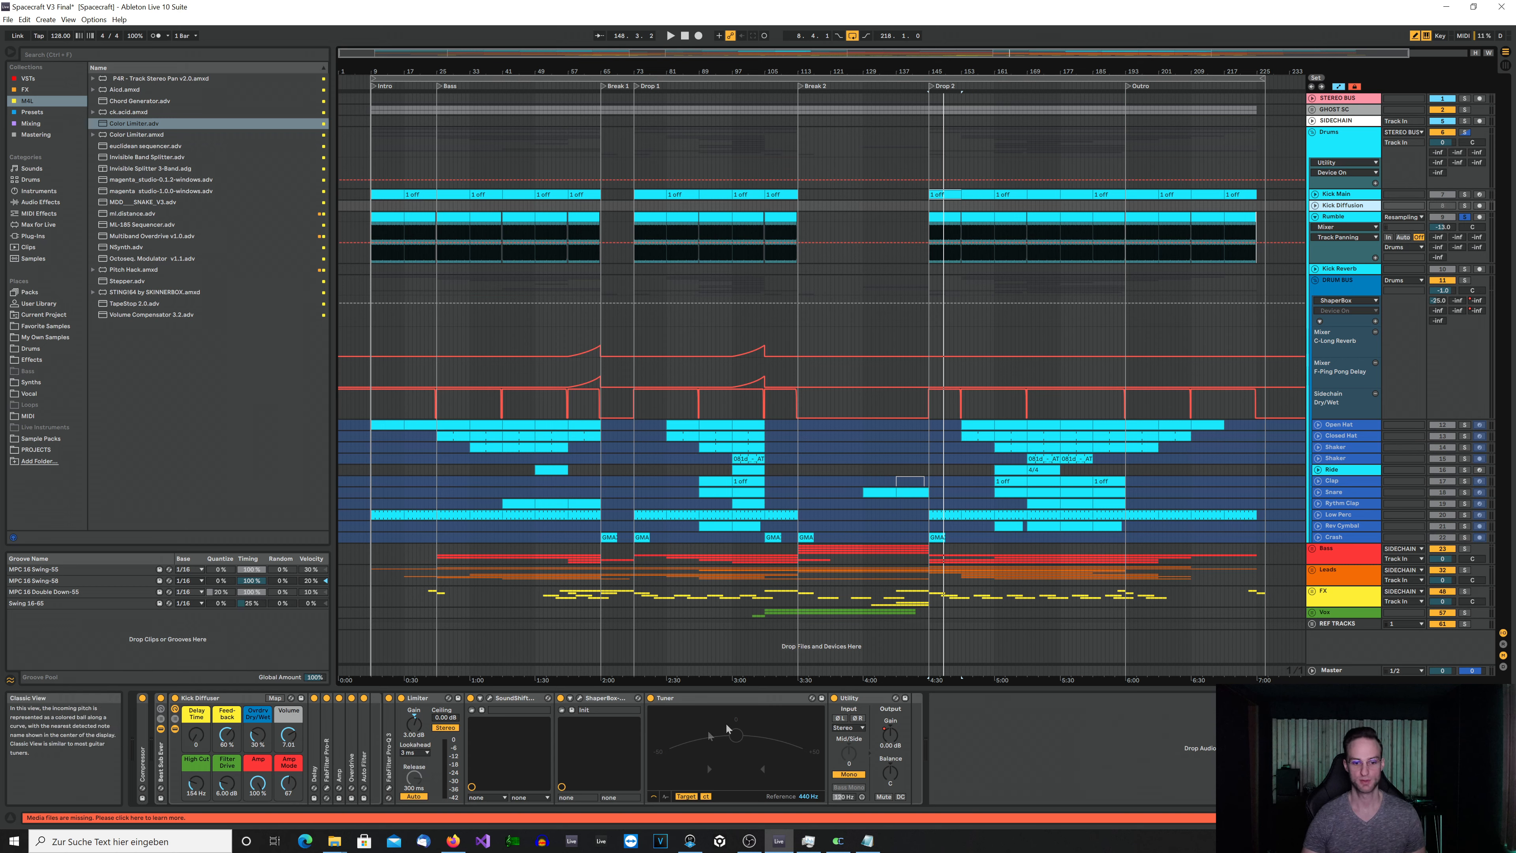
{"action": "left_click", "coordinate": [1350, 220]}
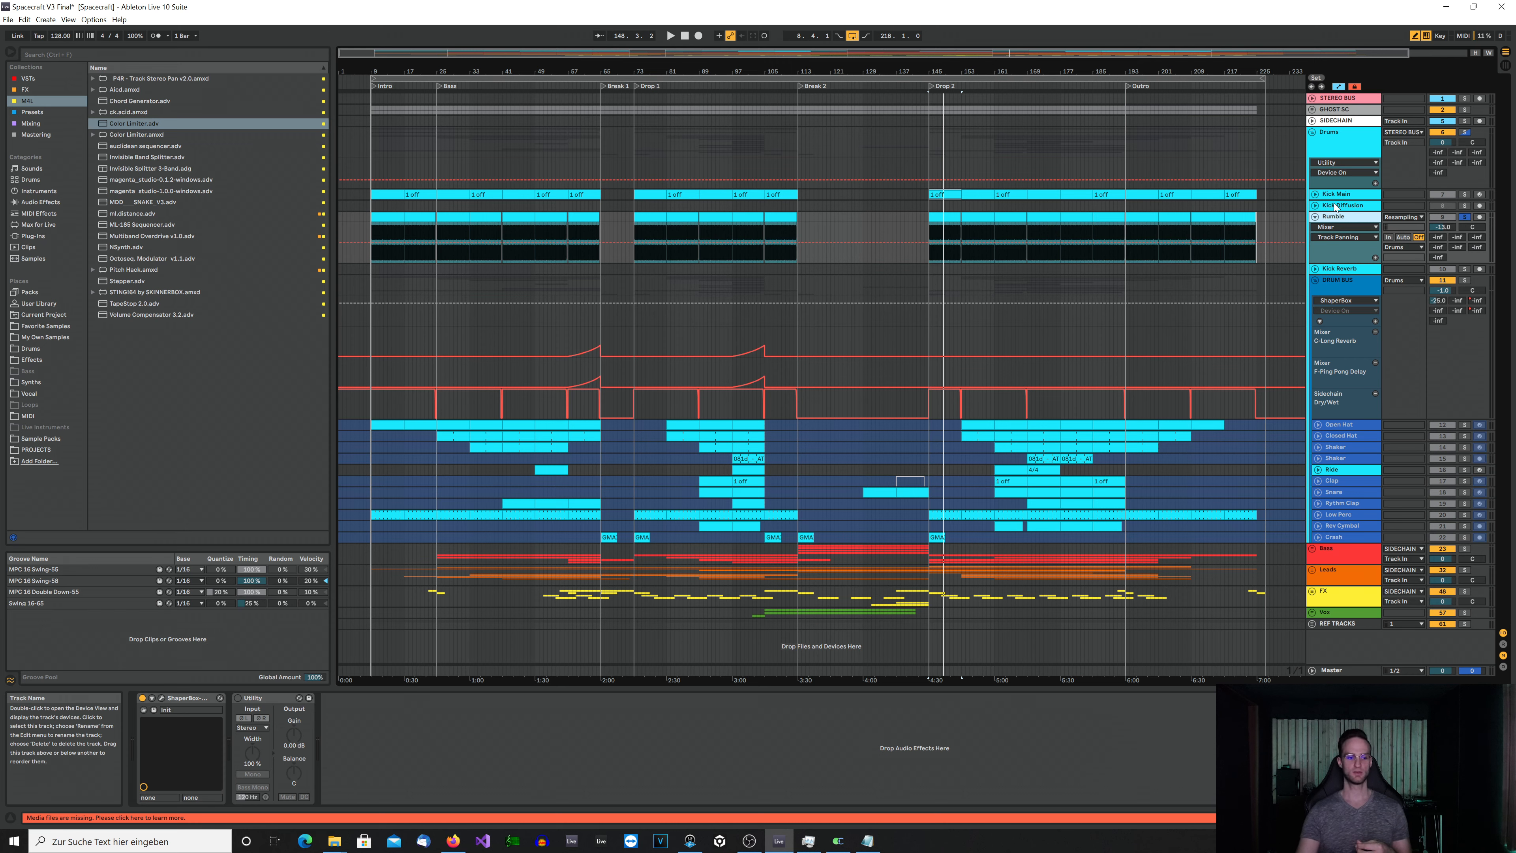
{"action": "left_click", "coordinate": [1335, 207]}
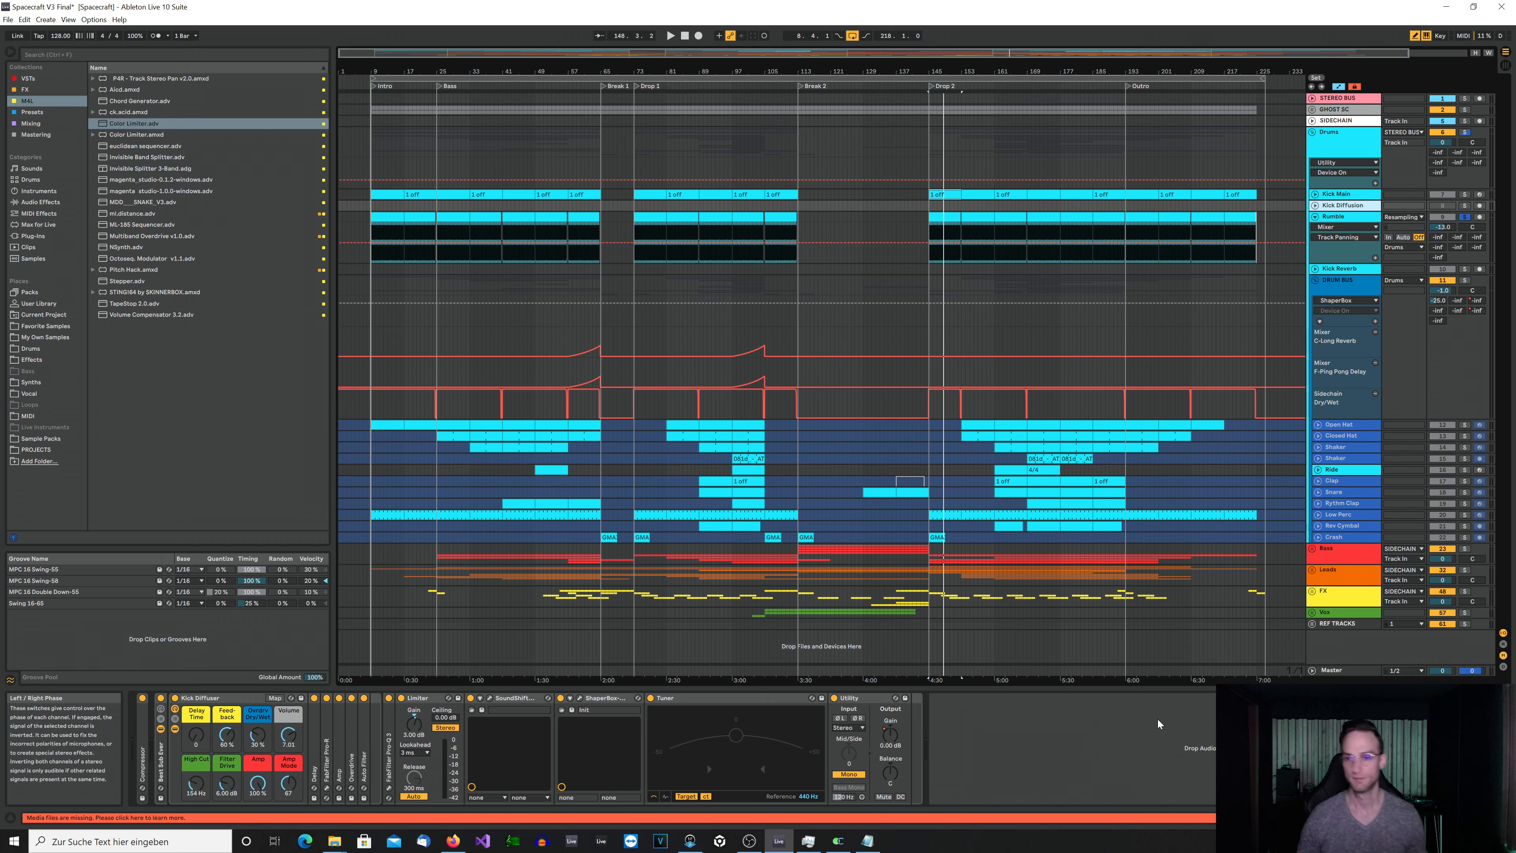
{"action": "left_click", "coordinate": [1343, 220]}
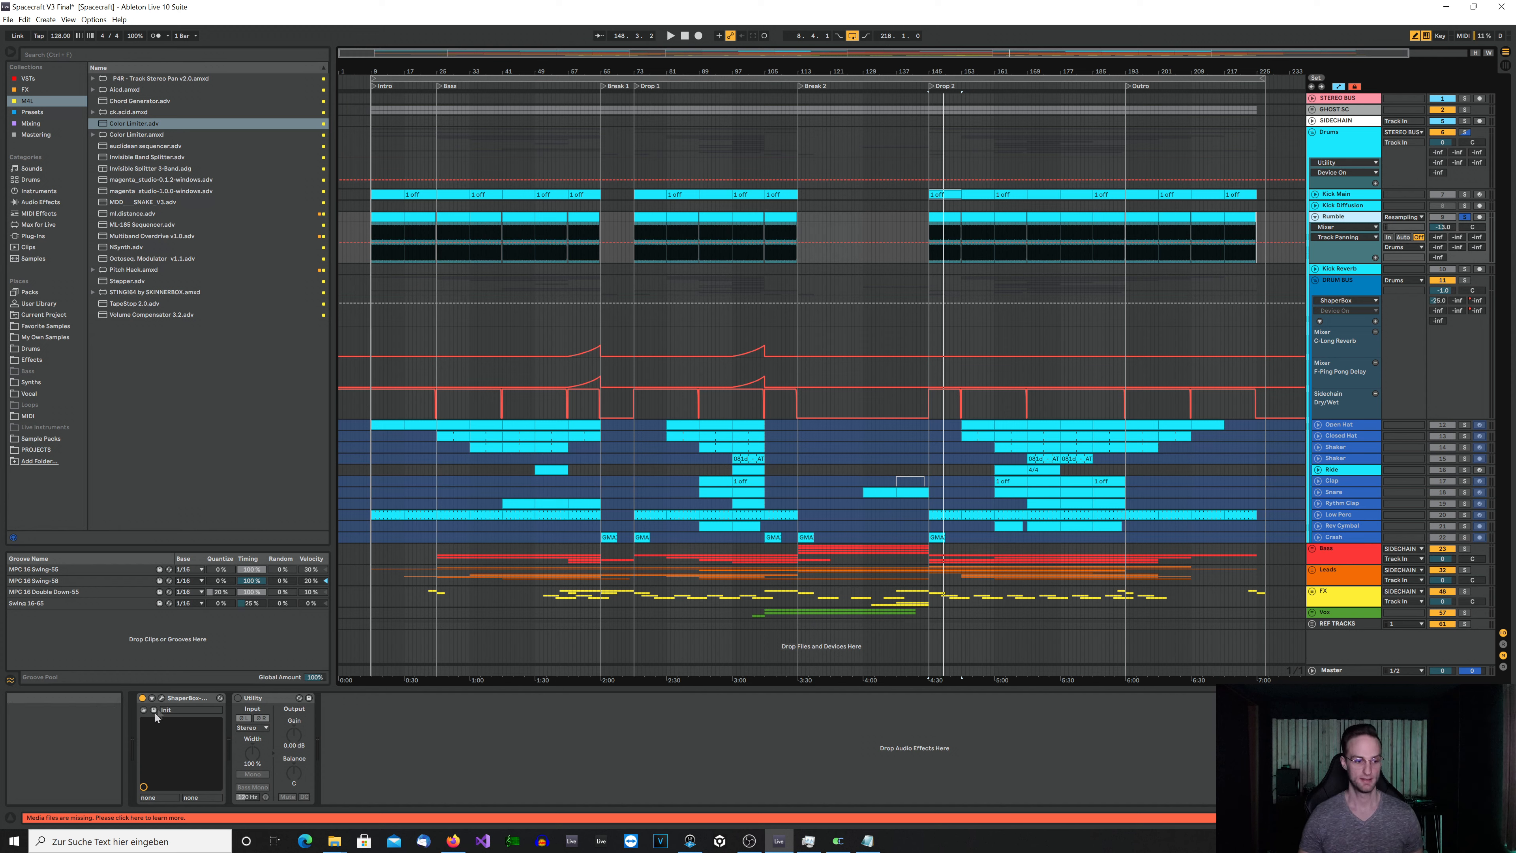
- Inspect the ShaperBox volume curve on the Rumble track during playback and close the plug-in window
{"action": "left_click", "coordinate": [160, 699]}
{"action": "key", "text": "space"}
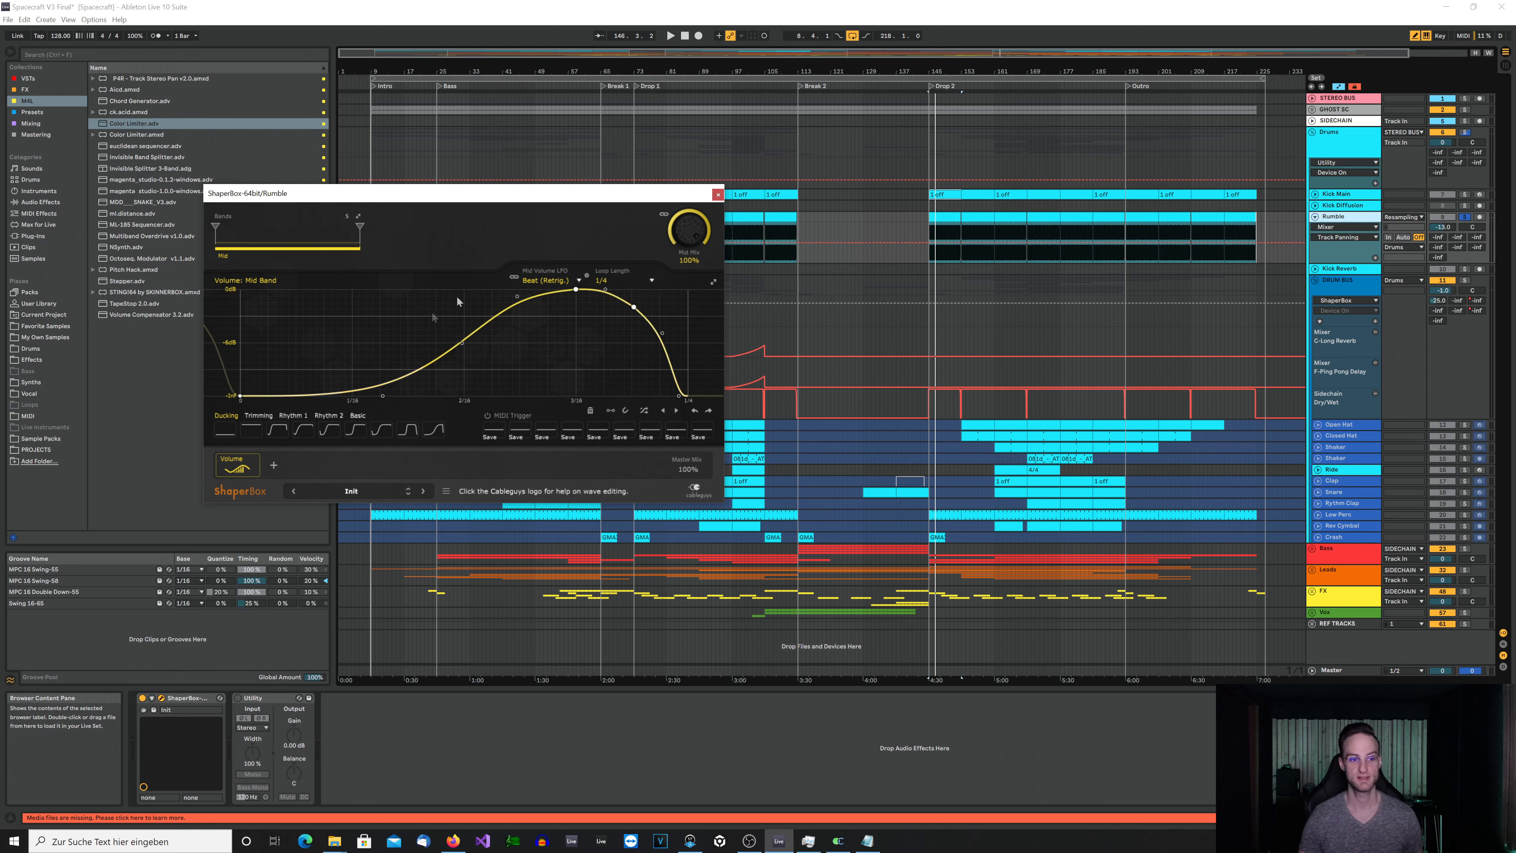
{"action": "left_click", "coordinate": [719, 195]}
- Audition the Kick Reverb track soloed, and in combination with the Rumble and Kick Main tracks
{"action": "left_click", "coordinate": [1353, 272]}
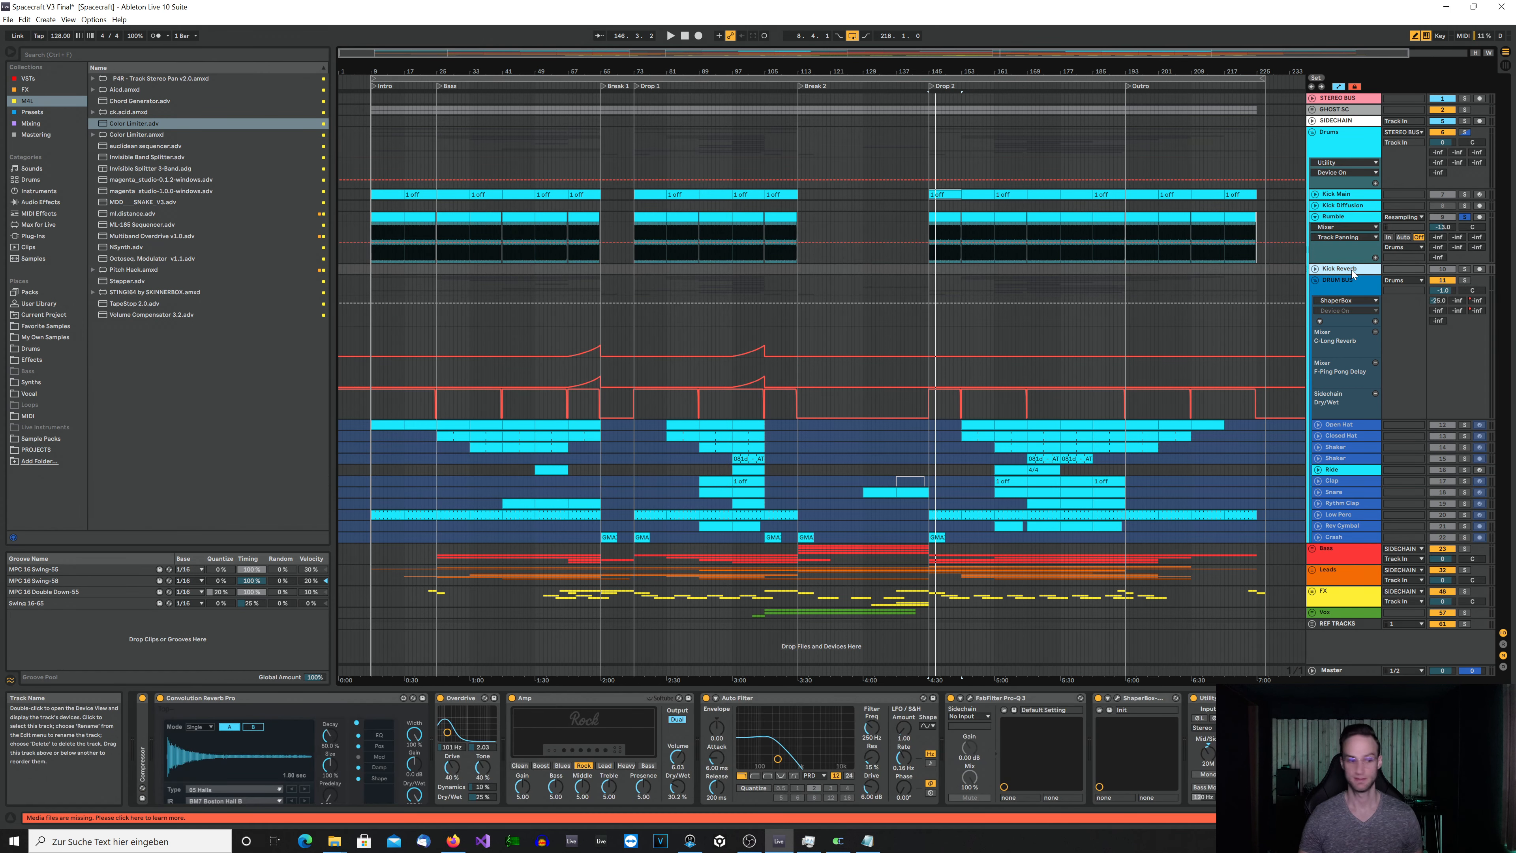
{"action": "key", "text": "space"}
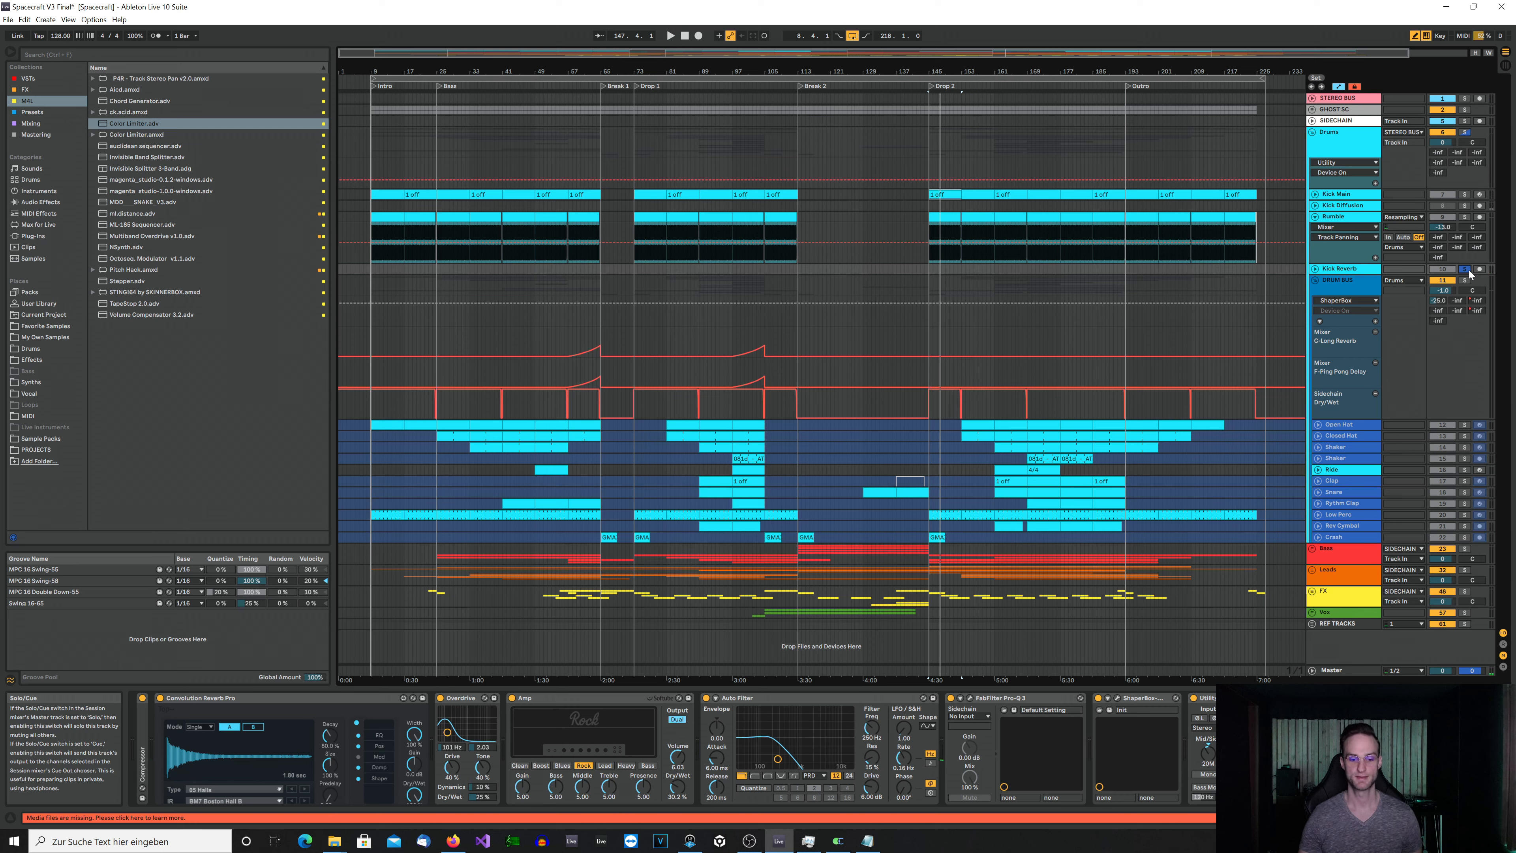
{"action": "left_click", "coordinate": [1465, 217]}
{"action": "key", "text": "space"}
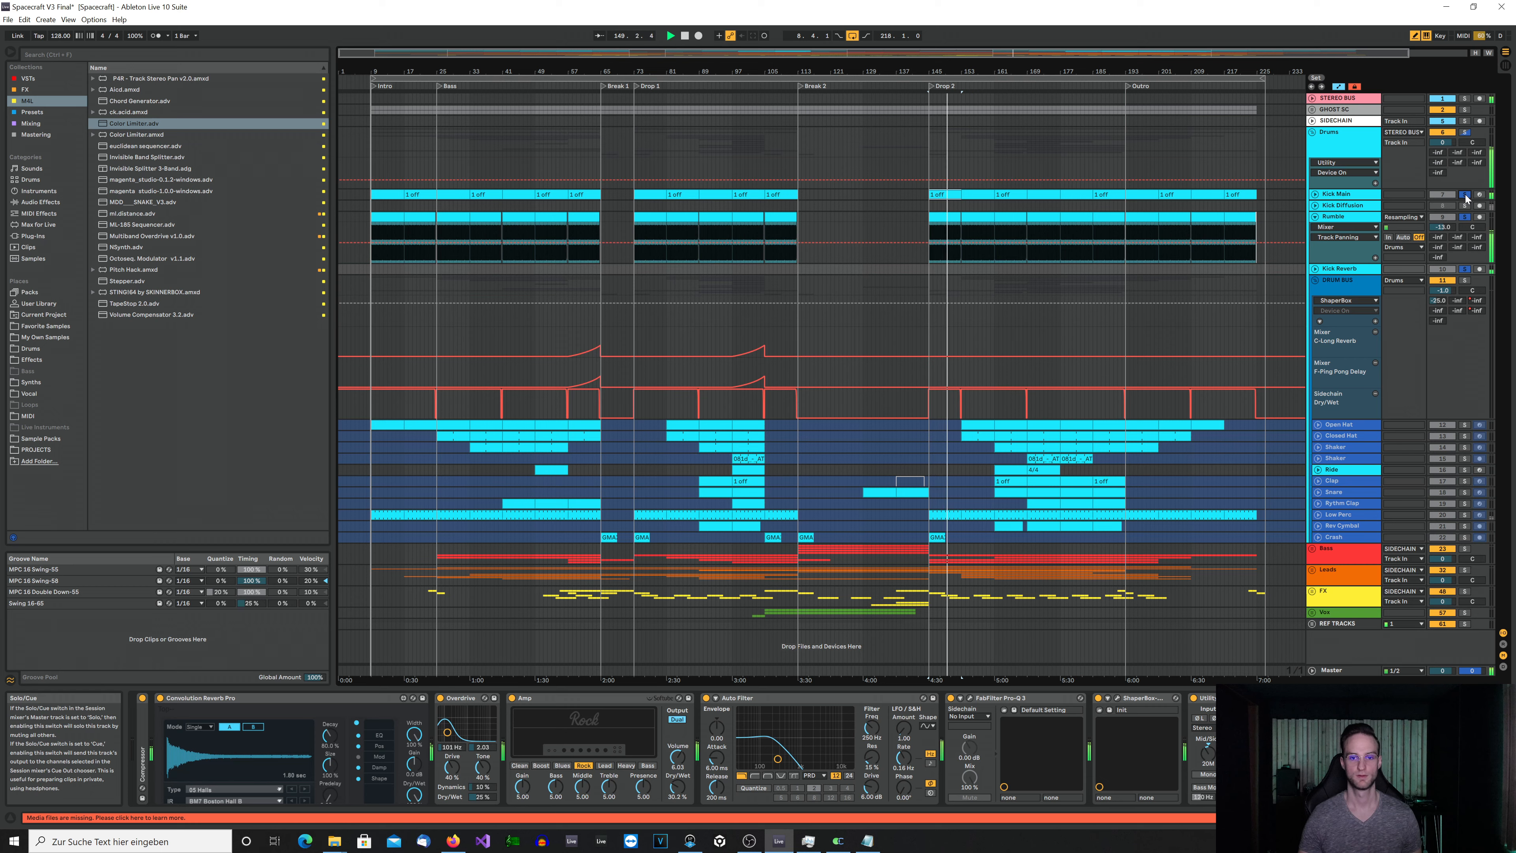
{"action": "key", "text": "space"}
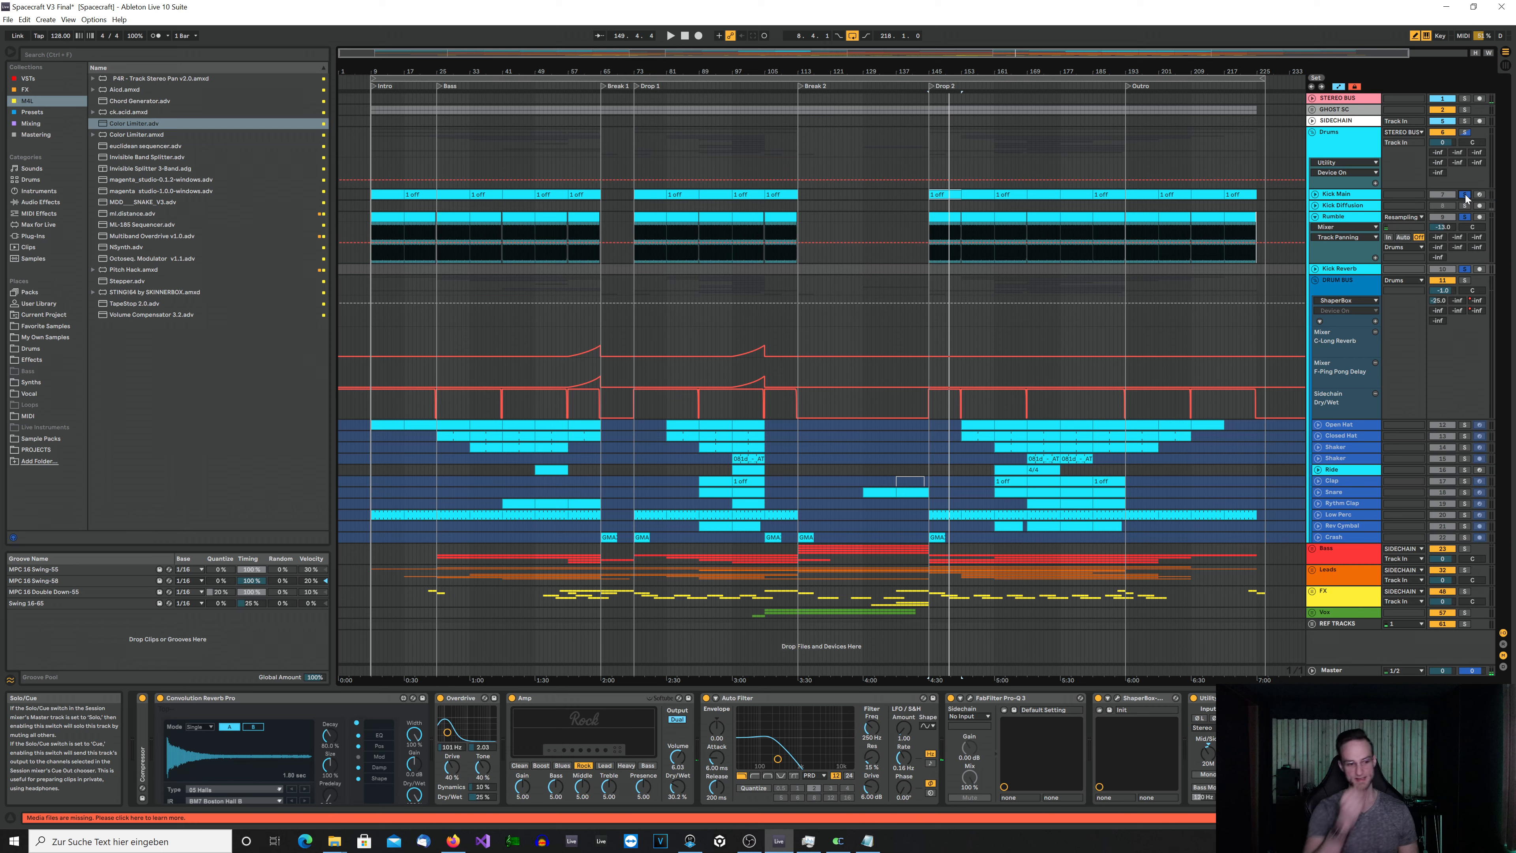
- Solo only the Kick Reverb track and compare its Amp, Overdrive and Auto Filter by bypassing them during playback
{"action": "left_click", "coordinate": [1333, 273]}
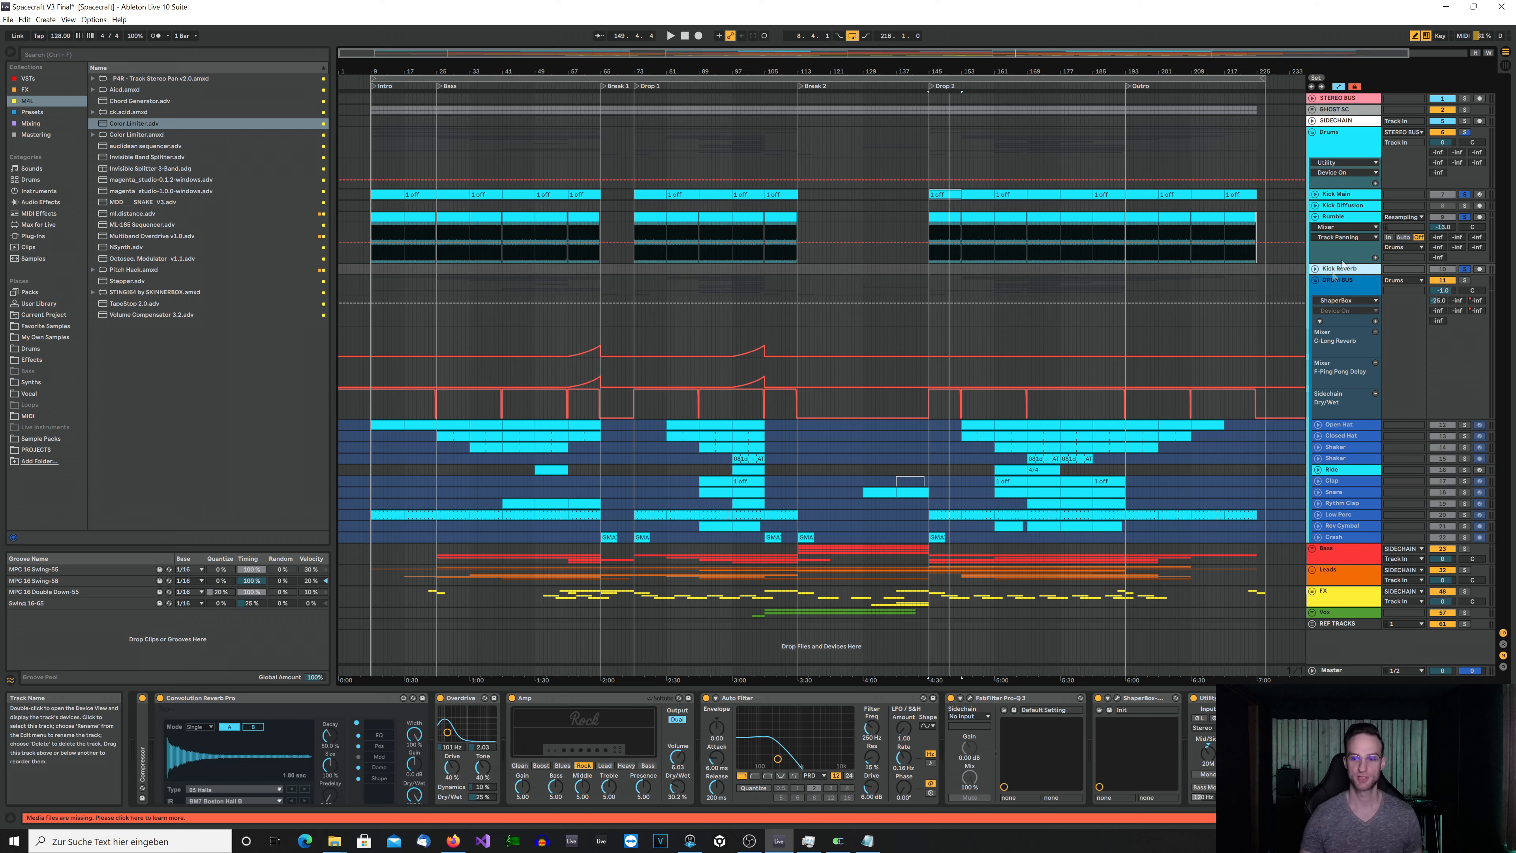
{"action": "left_click", "coordinate": [1464, 269]}
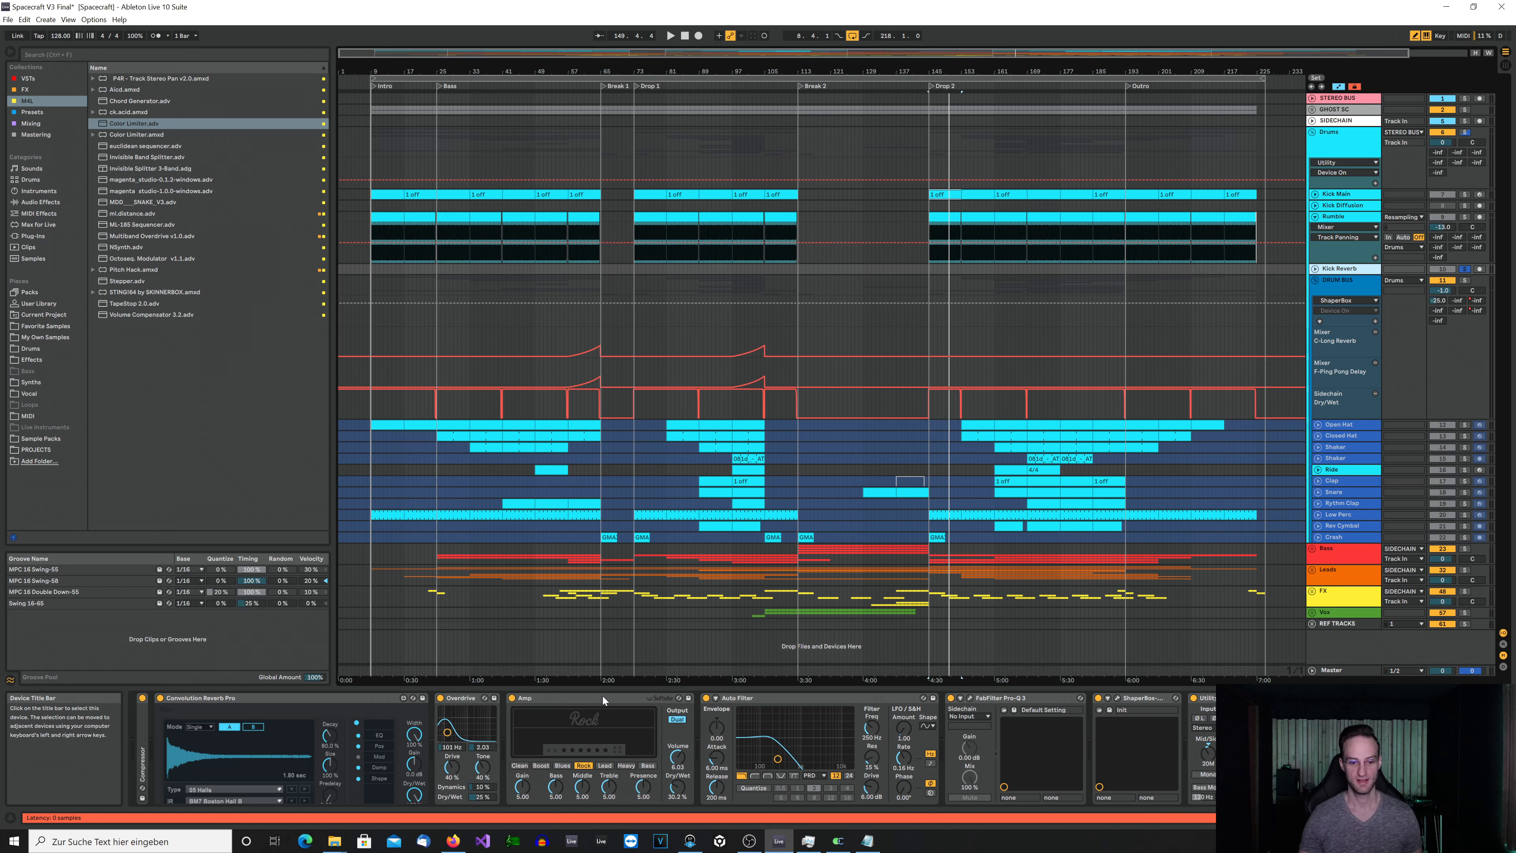
{"action": "key", "text": "space"}
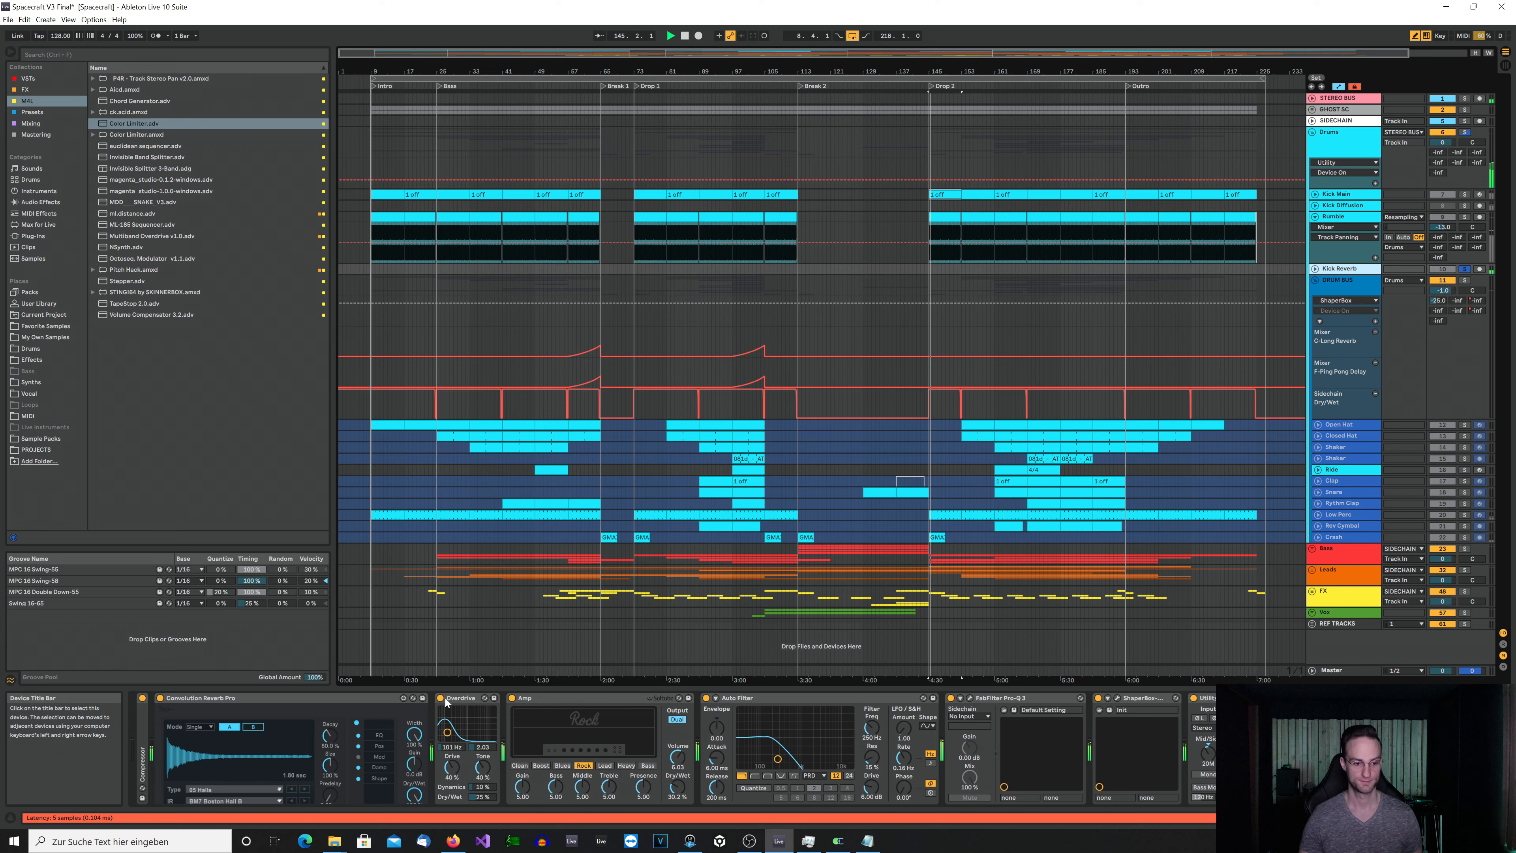
{"action": "left_click", "coordinate": [512, 698]}
{"action": "left_click", "coordinate": [512, 699]}
{"action": "left_click", "coordinate": [441, 698]}
{"action": "left_click", "coordinate": [706, 700]}
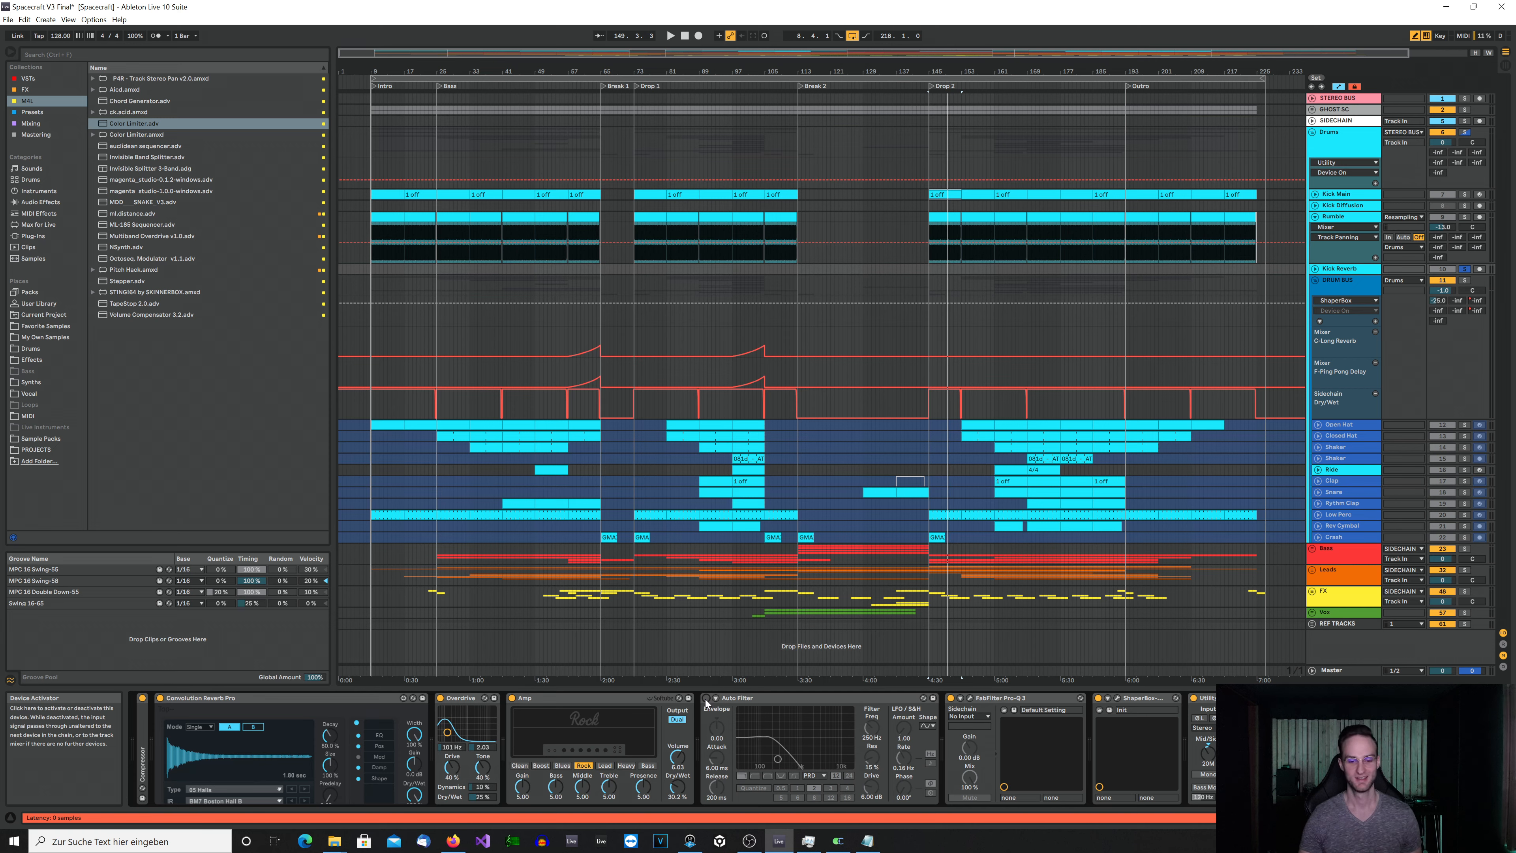
{"action": "left_click", "coordinate": [706, 699]}
- Inspect the ShaperBox volume curve and the FabFilter Pro-Q 3 equalizer curve on the Kick Reverb track and close both plug-in windows
{"action": "left_click", "coordinate": [1124, 699]}
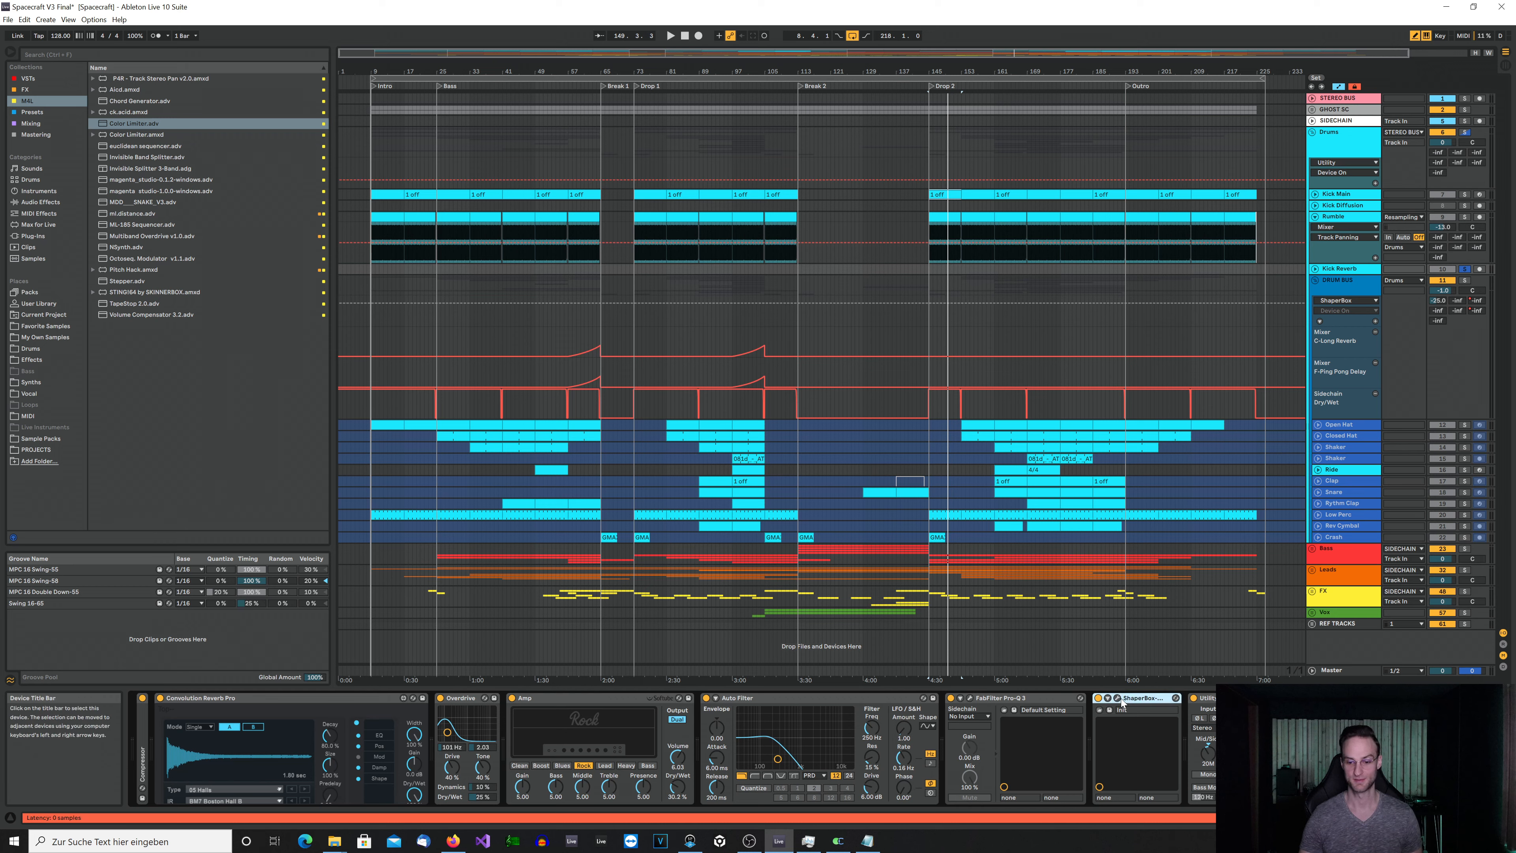
{"action": "left_click", "coordinate": [1119, 699]}
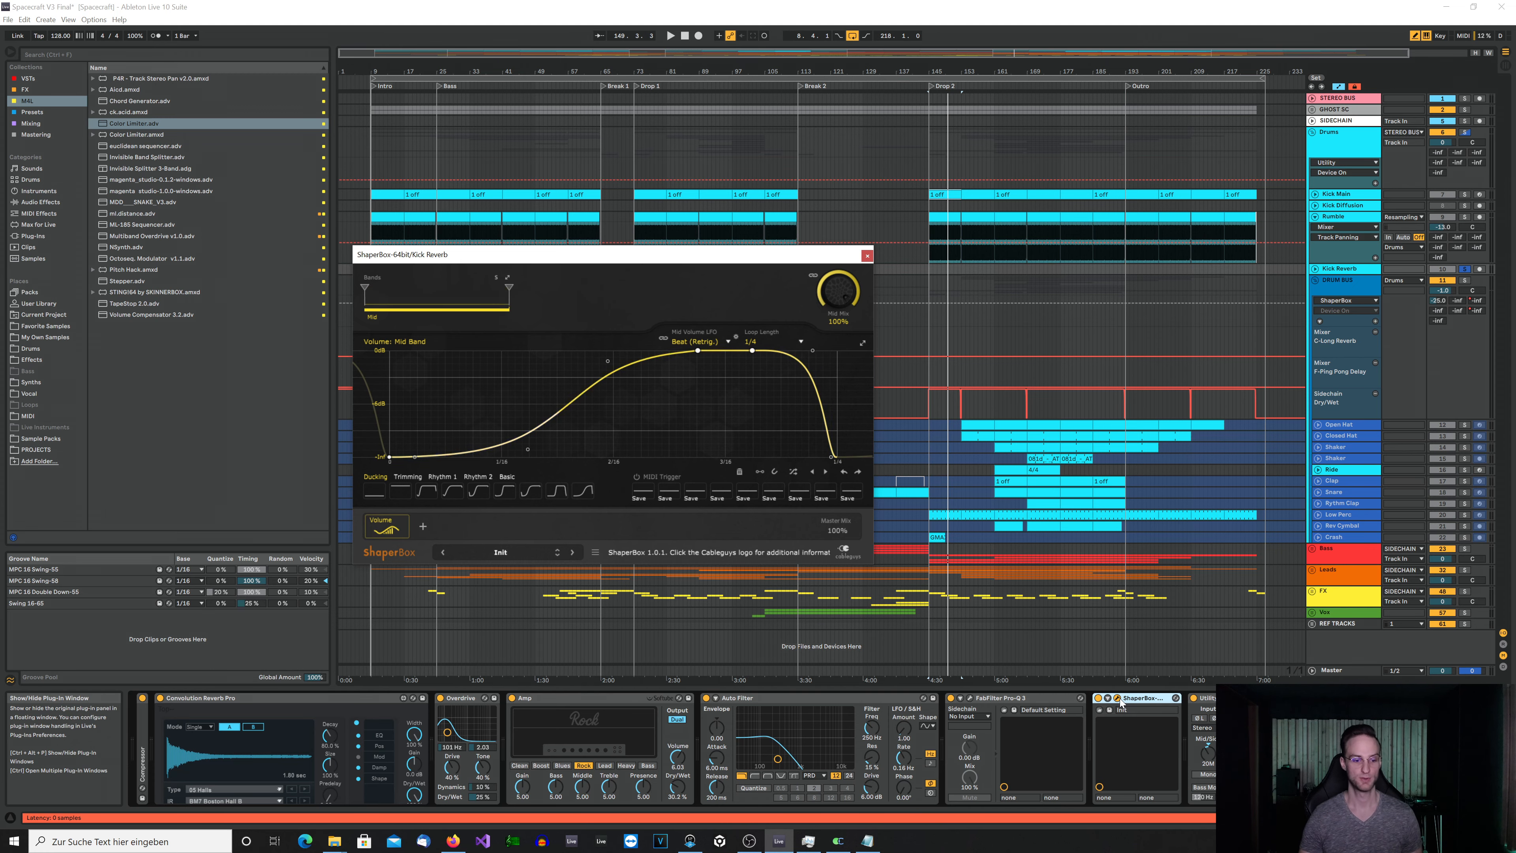
{"action": "left_click", "coordinate": [970, 699]}
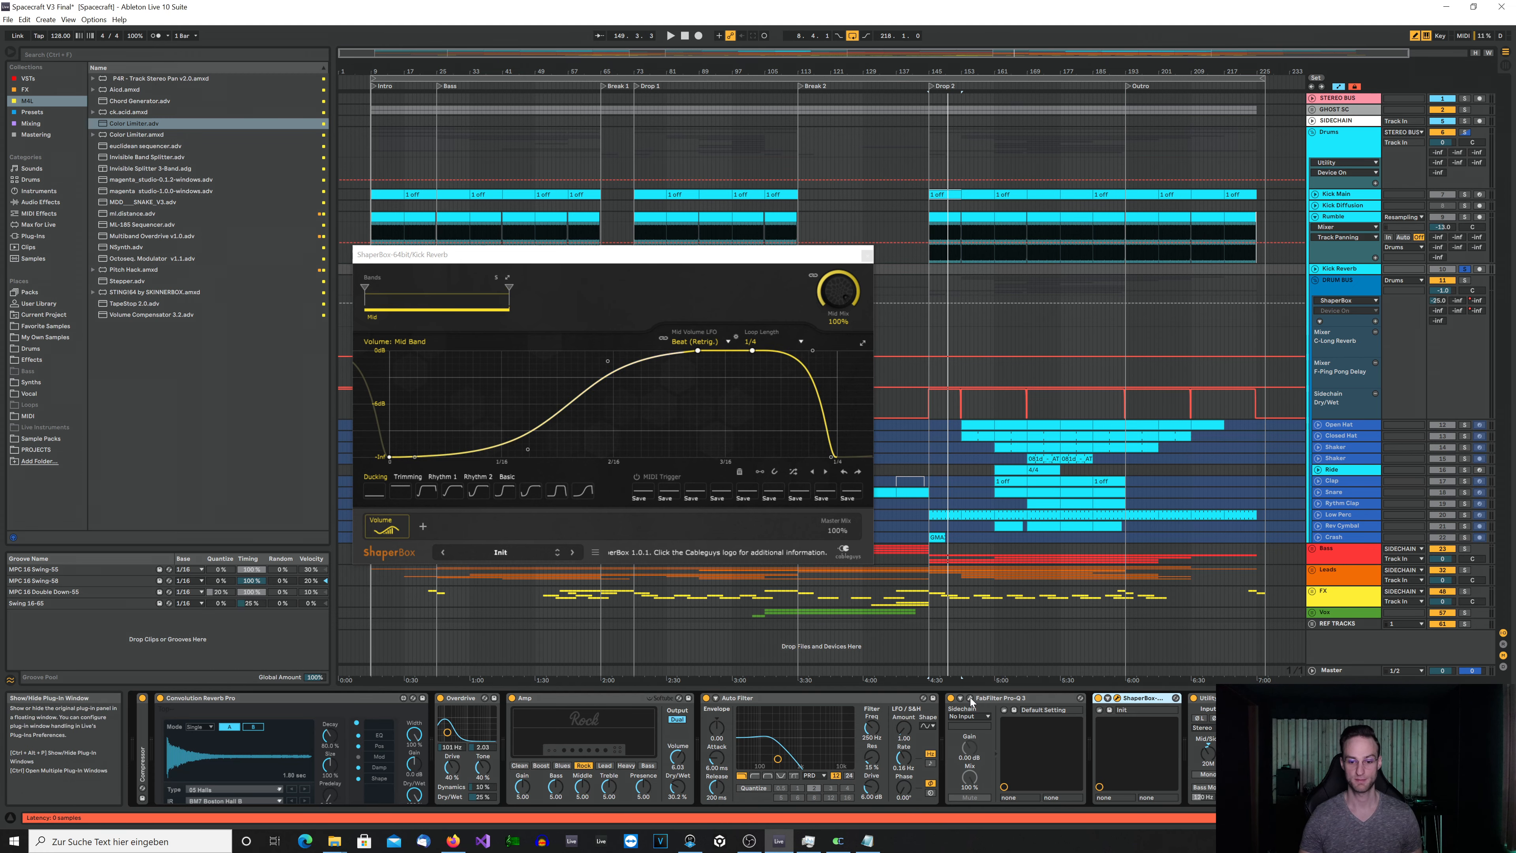
{"action": "mouse_move", "coordinate": [243, 233]}
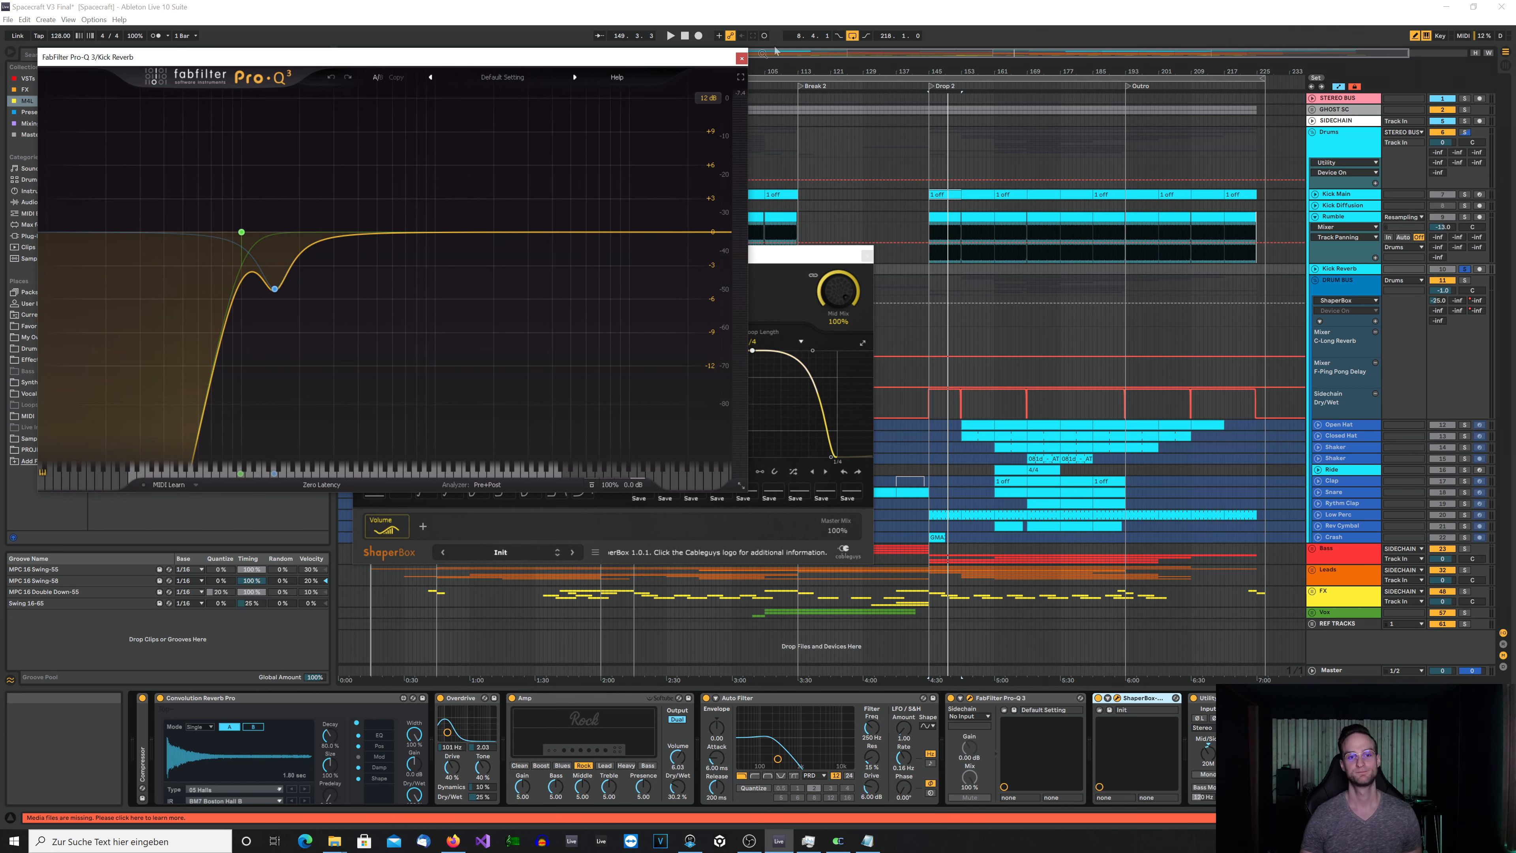
{"action": "left_click", "coordinate": [742, 59]}
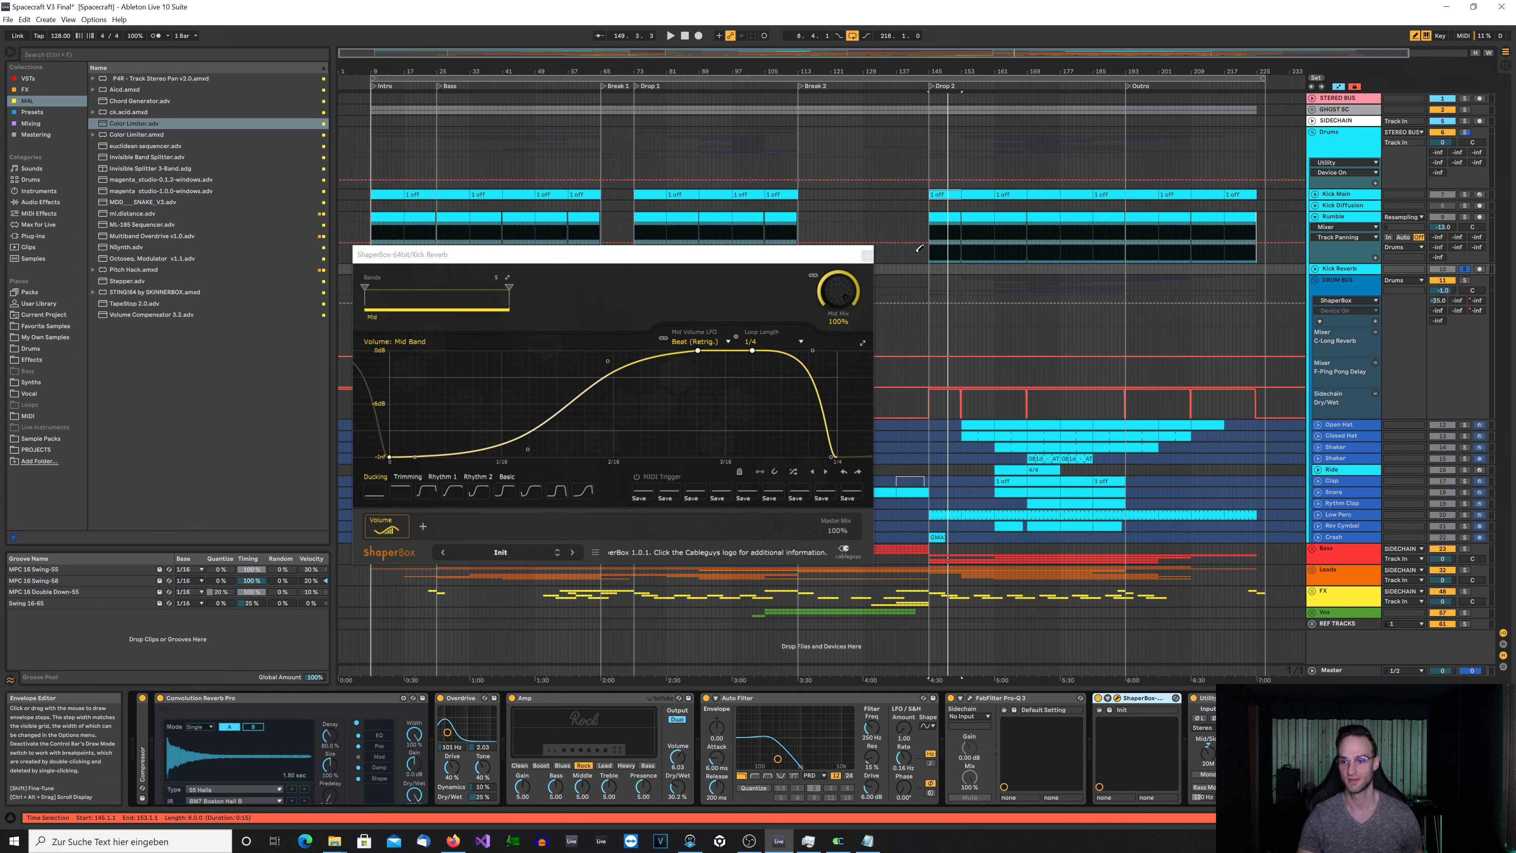
{"action": "left_click", "coordinate": [866, 254]}
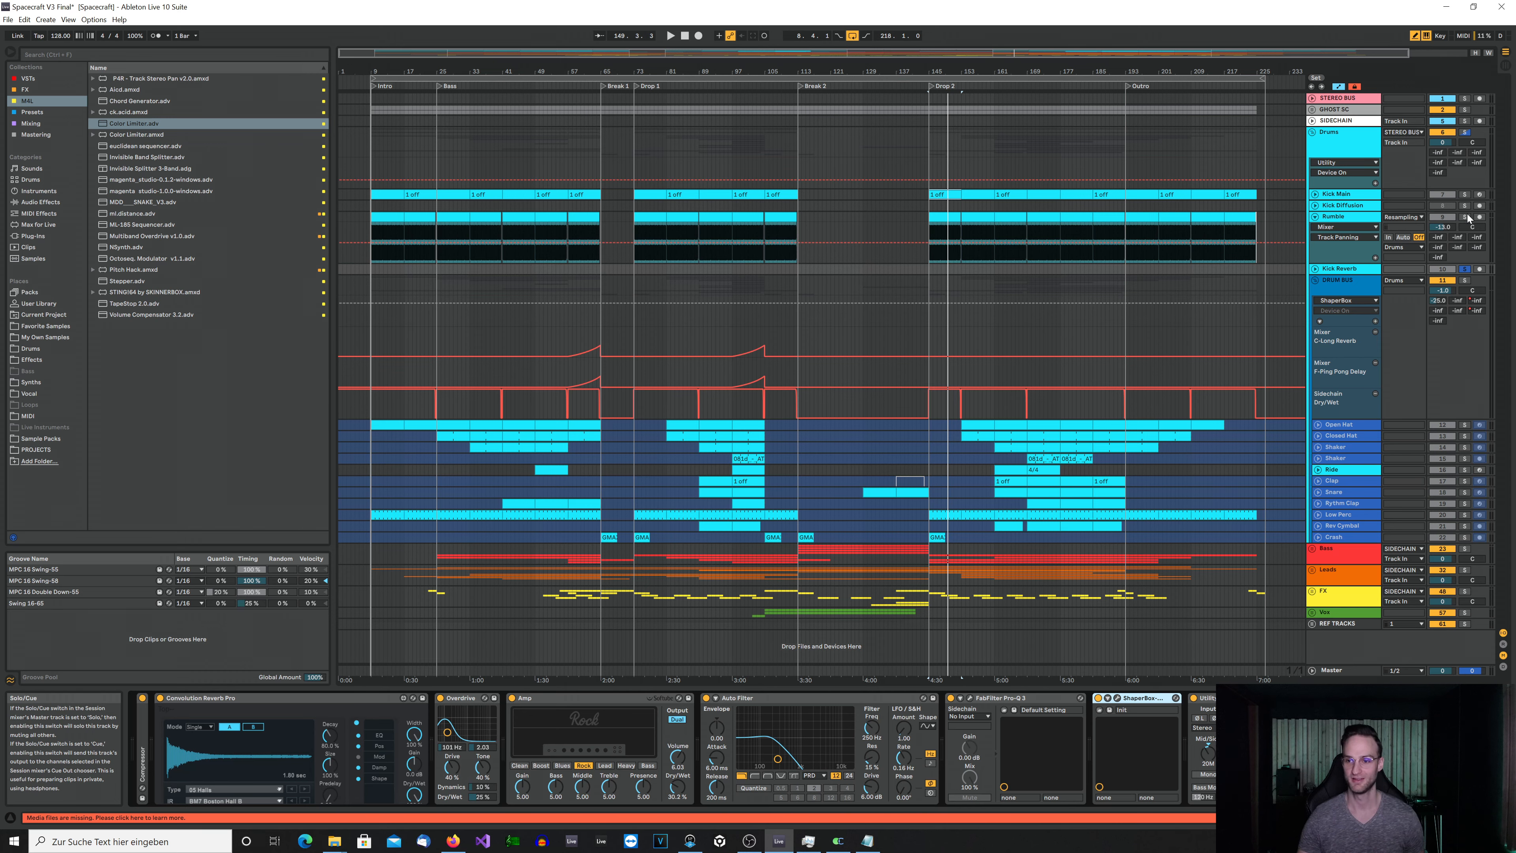
- Solo Kick Main and Rumble together with Kick Reverb, and unfold the Monitor Control rack on the Master track
{"action": "left_click", "coordinate": [1465, 195]}
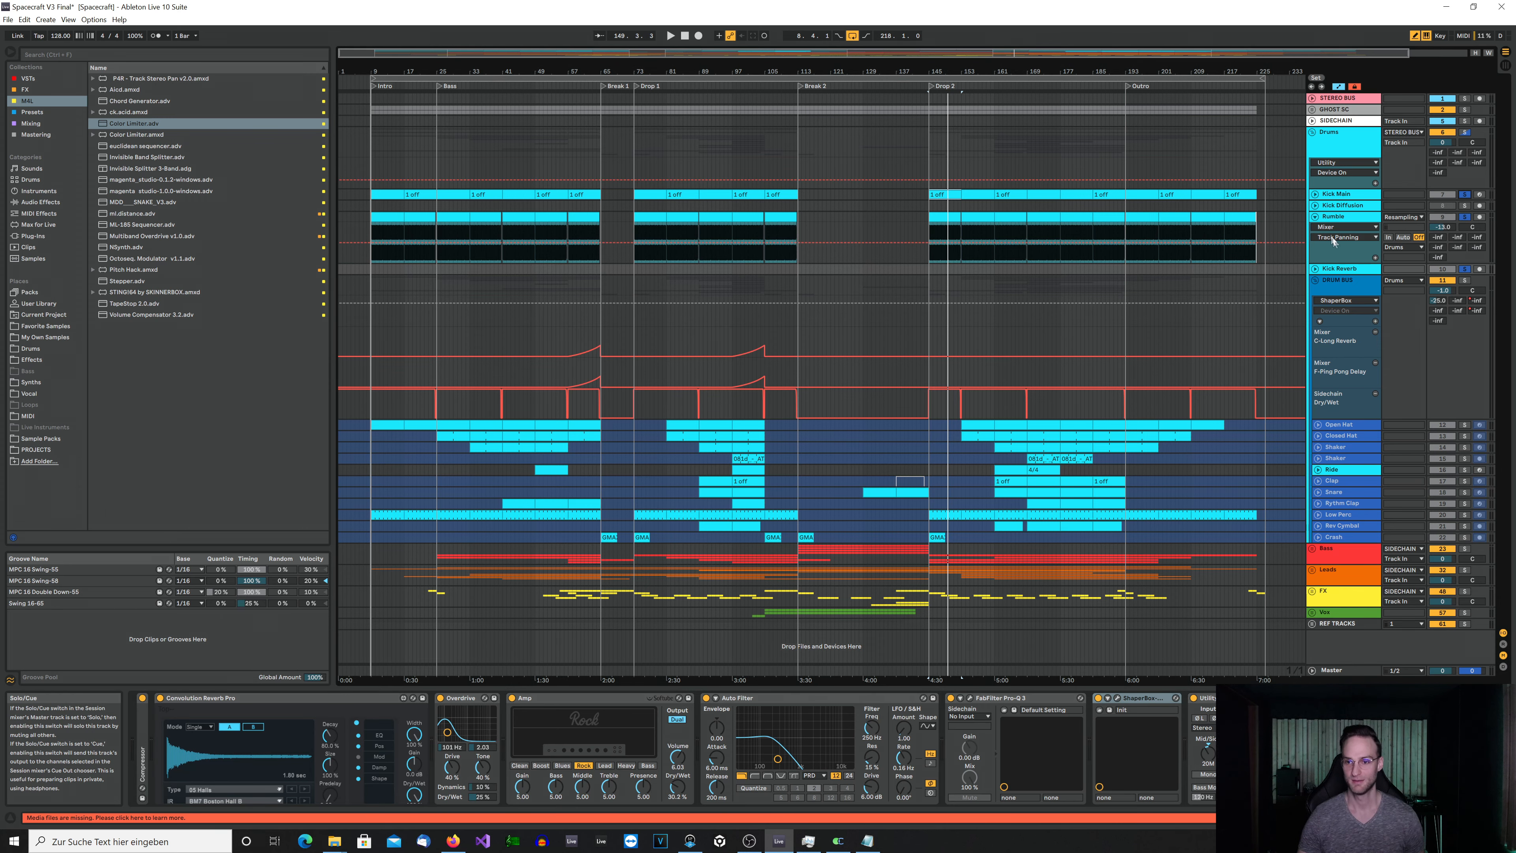
{"action": "left_click", "coordinate": [1316, 217]}
{"action": "left_click", "coordinate": [1333, 672]}
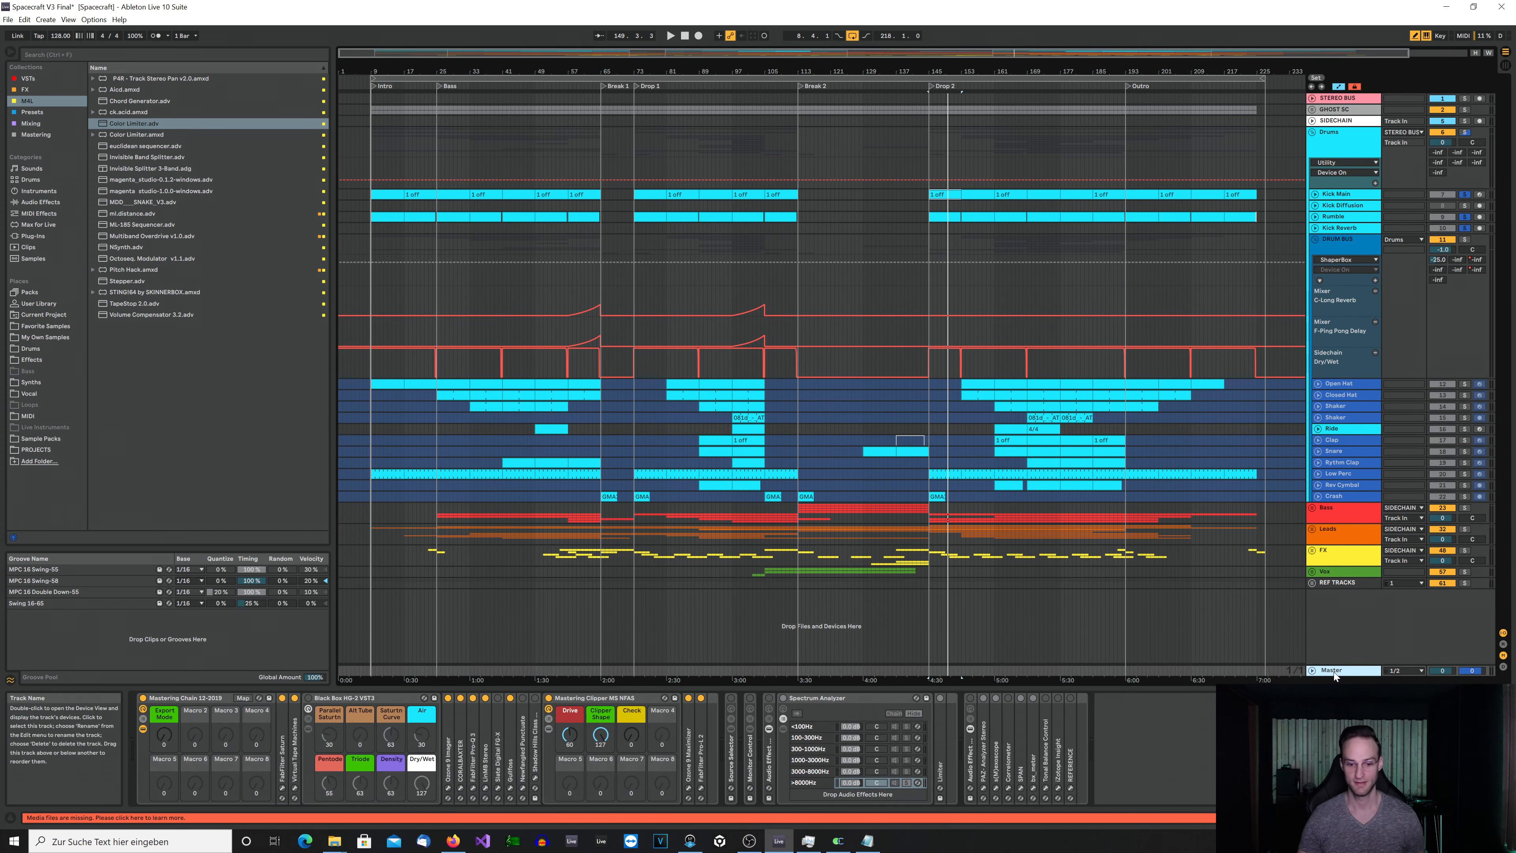
{"action": "left_click", "coordinate": [749, 772]}
{"action": "double_click", "coordinate": [749, 771]}
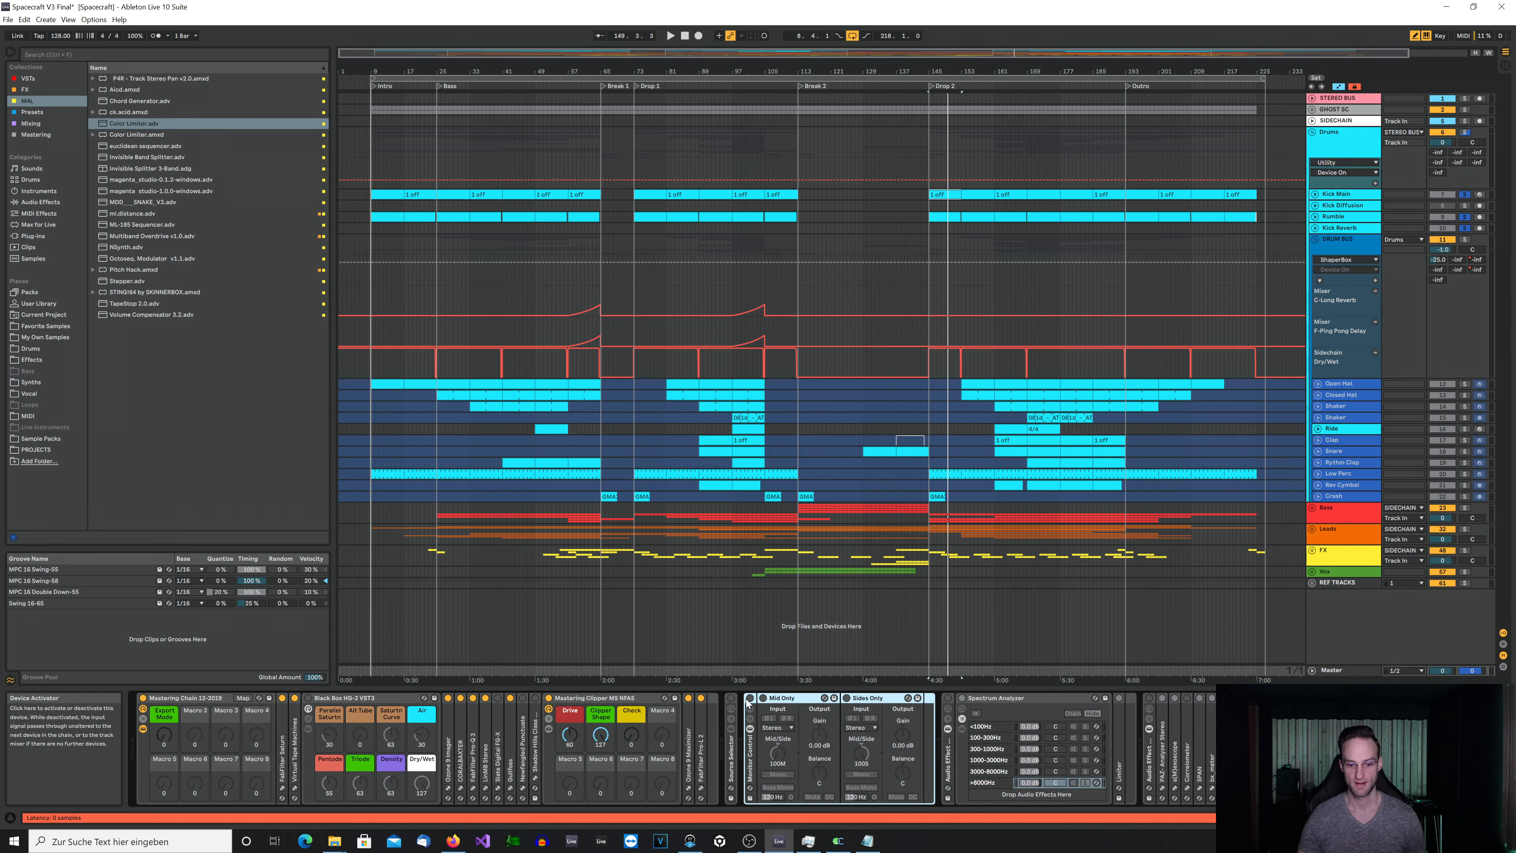
- Audition the soloed kick layers while toggling the Mid Only monitoring device on and off, and clear the track solos
{"action": "key", "text": "1"}
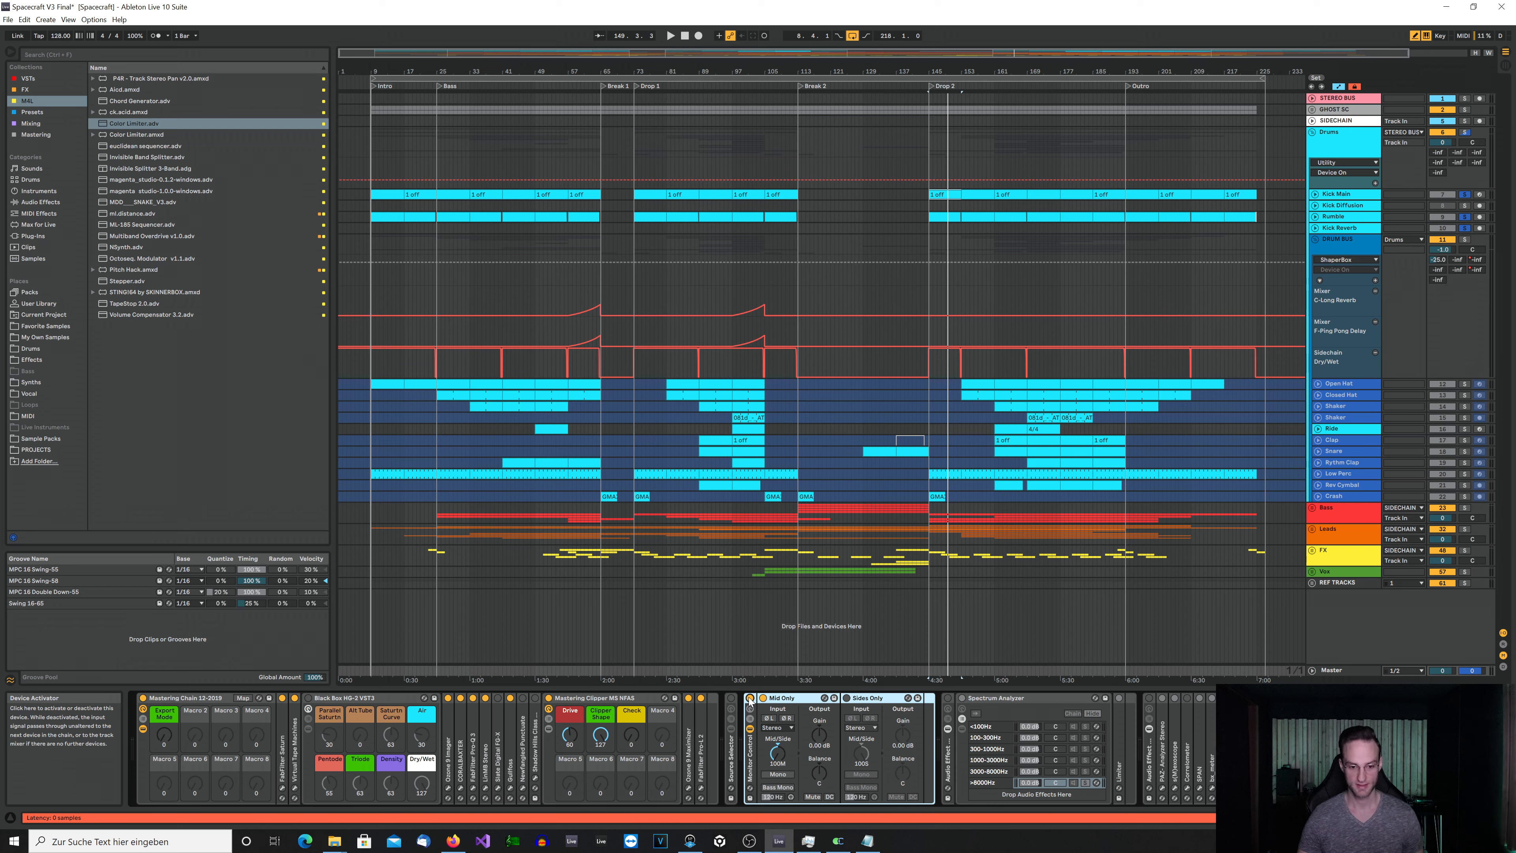
{"action": "key", "text": "1"}
{"action": "key", "text": "1"}
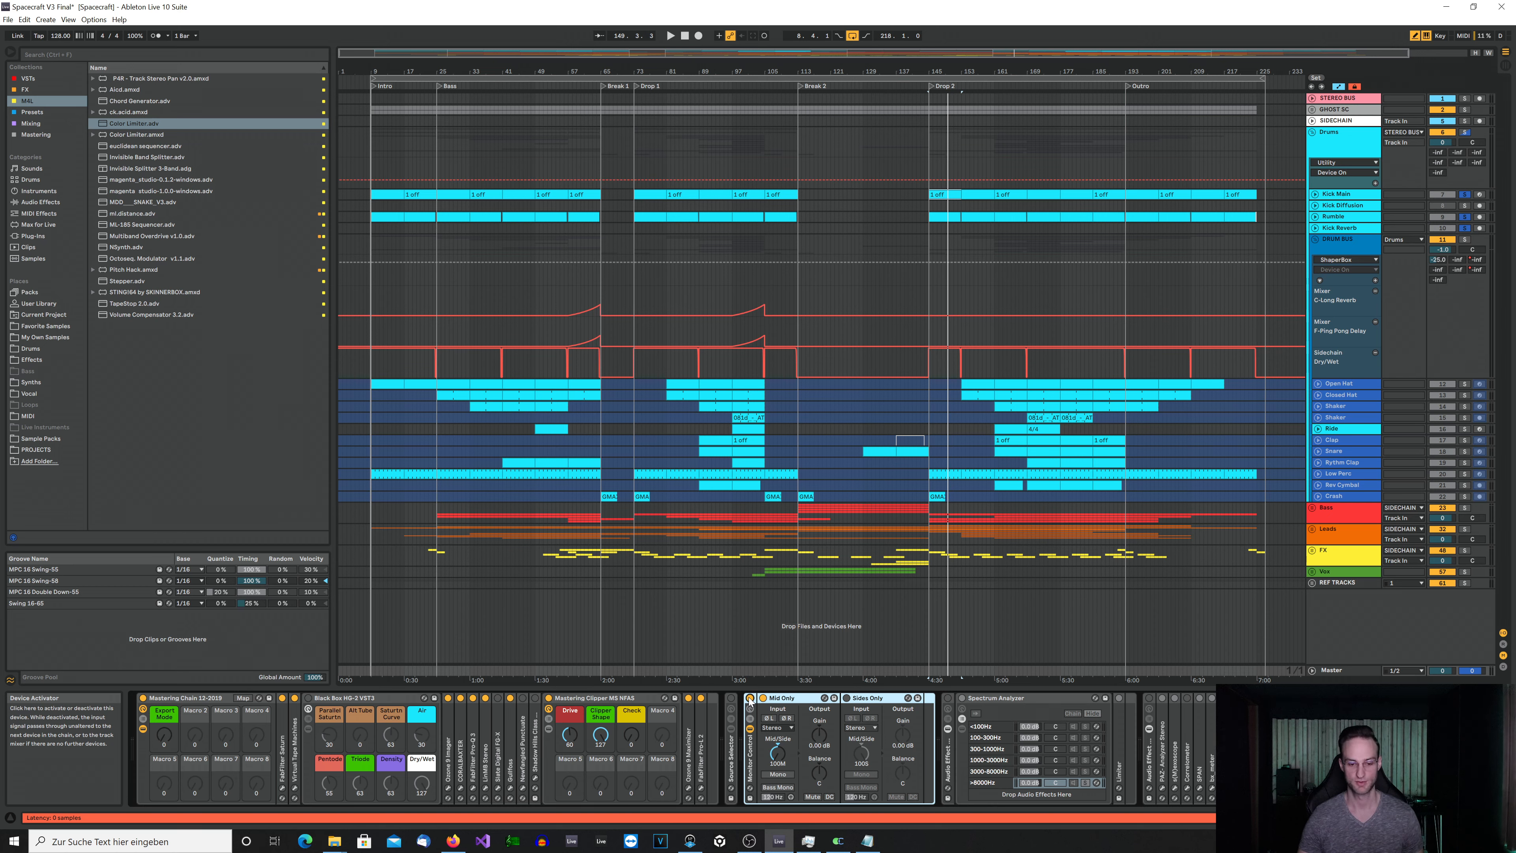
{"action": "key", "text": "1"}
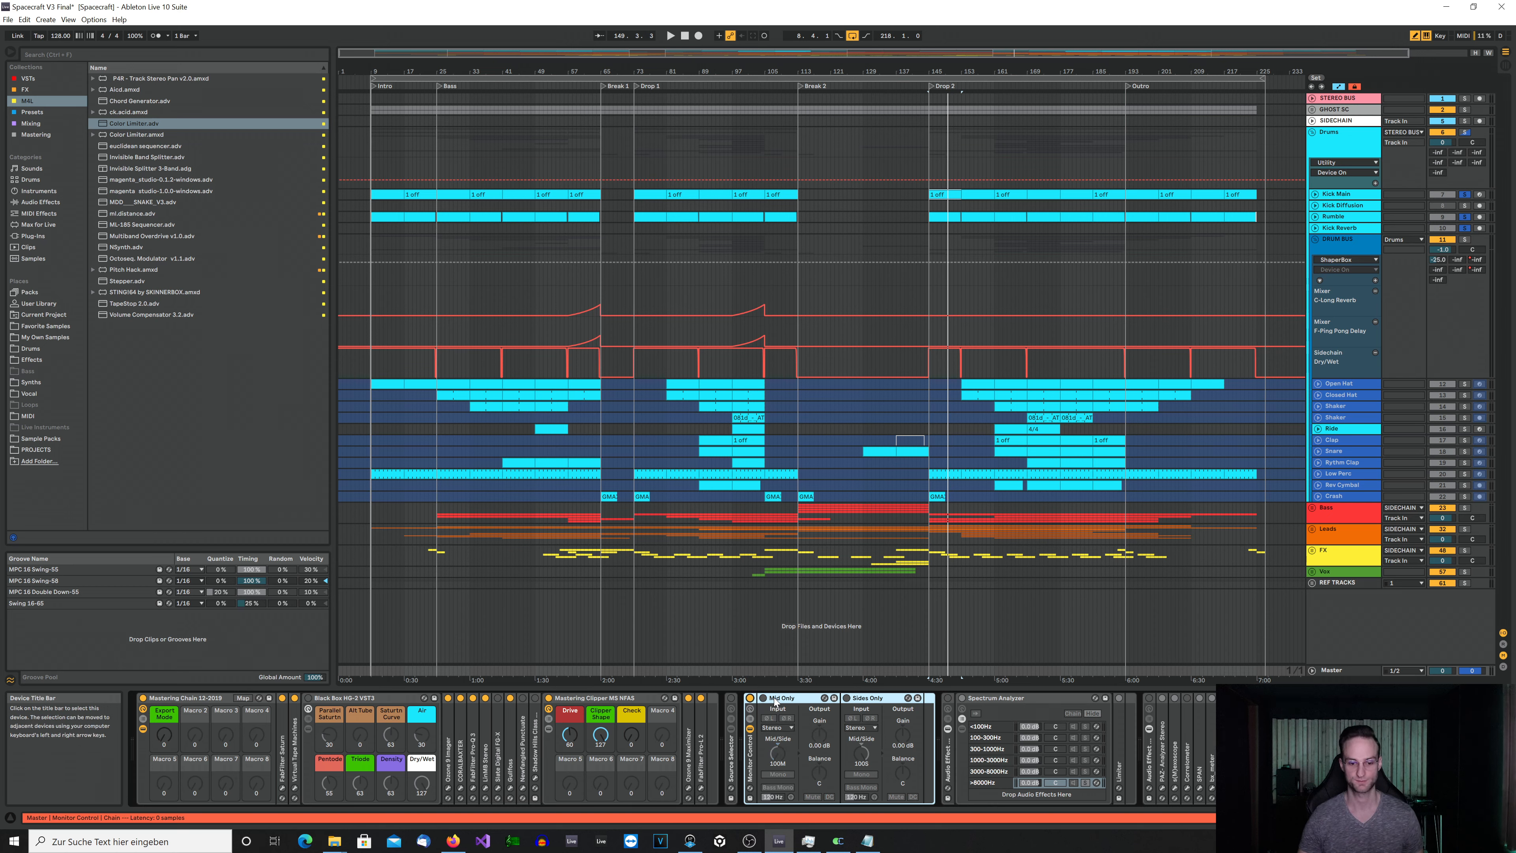
{"action": "key", "text": "space"}
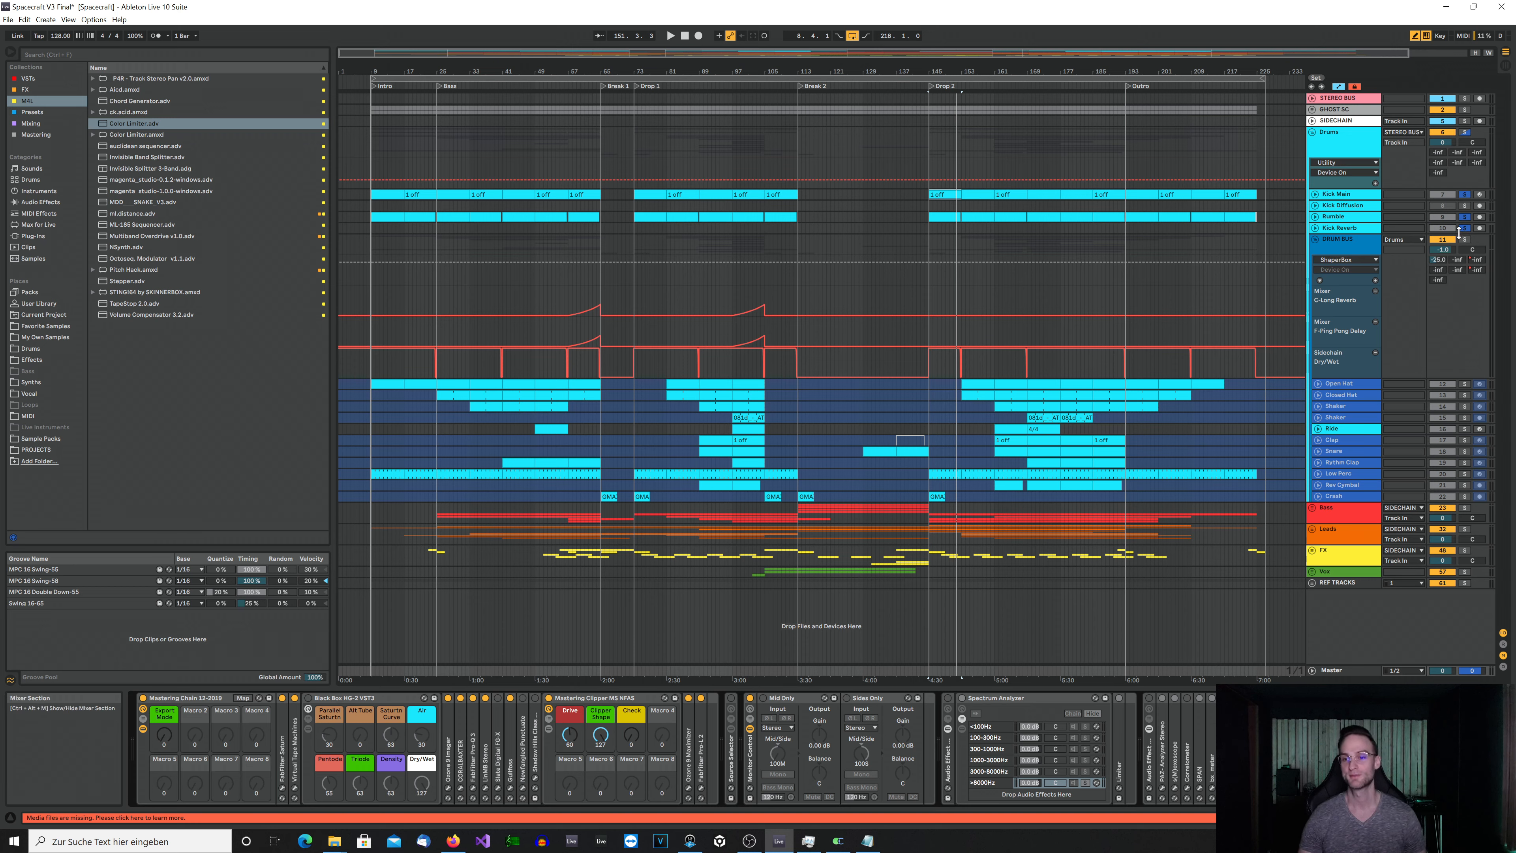
{"action": "left_click", "coordinate": [1465, 195]}
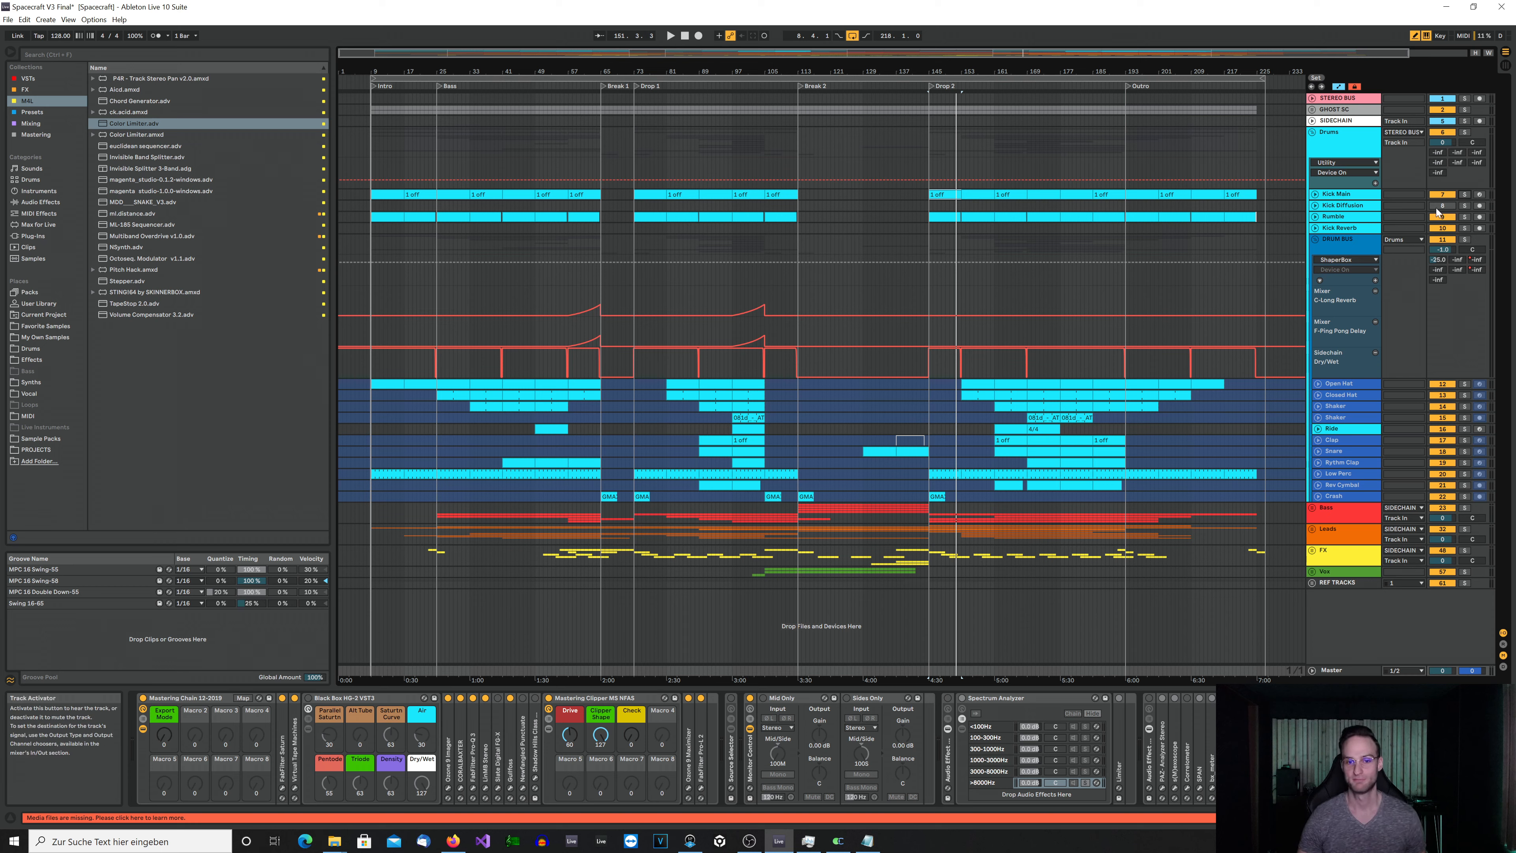
- Examine the DRUM BUS device chain and audition the soloed Open Hat track from the middle of the last drop
{"action": "left_click", "coordinate": [1359, 246]}
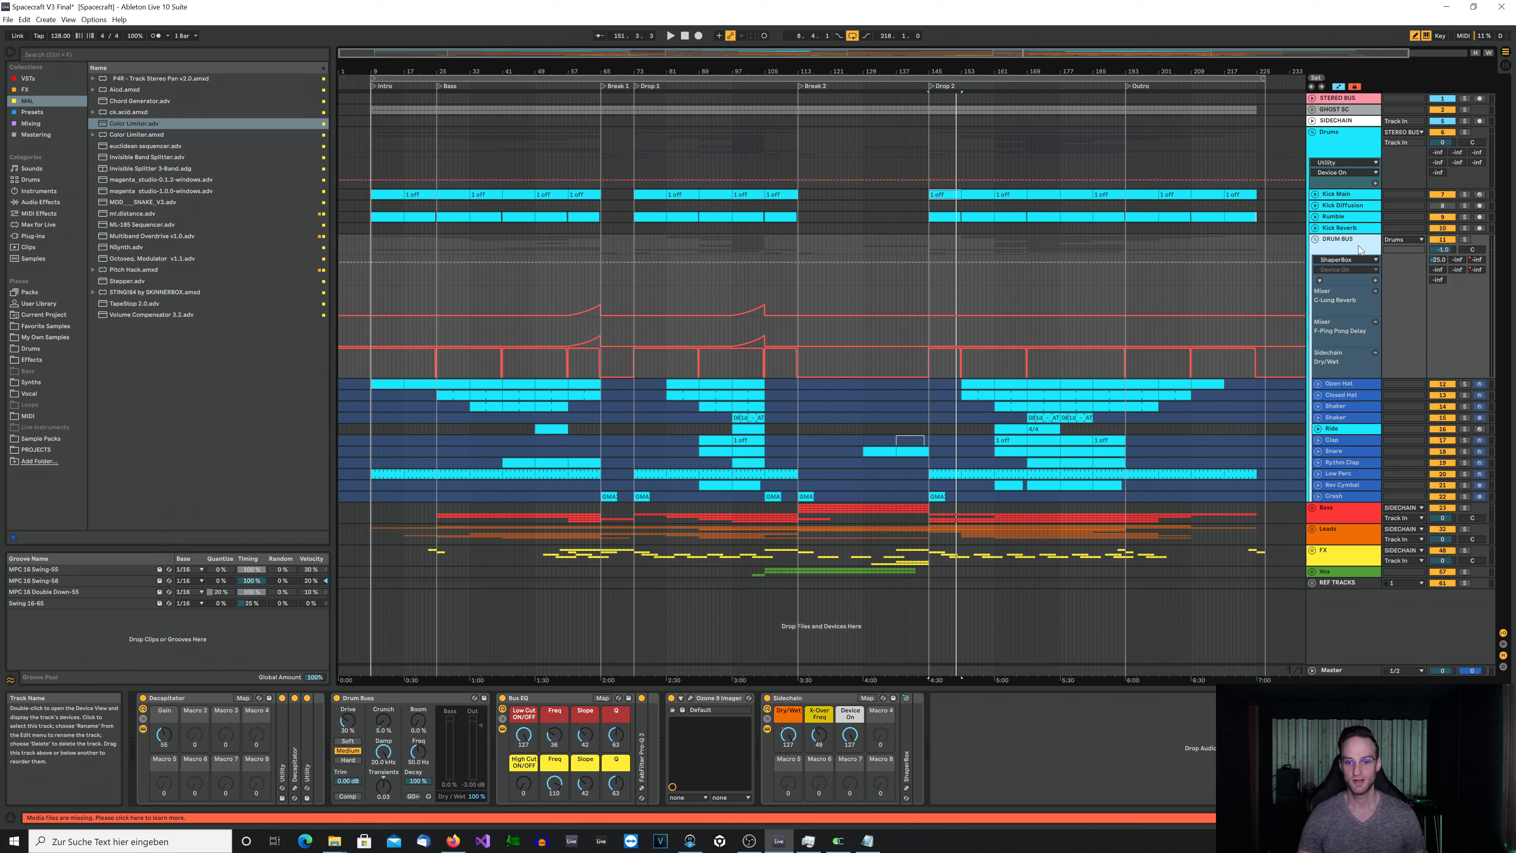
{"action": "left_click", "coordinate": [1055, 385]}
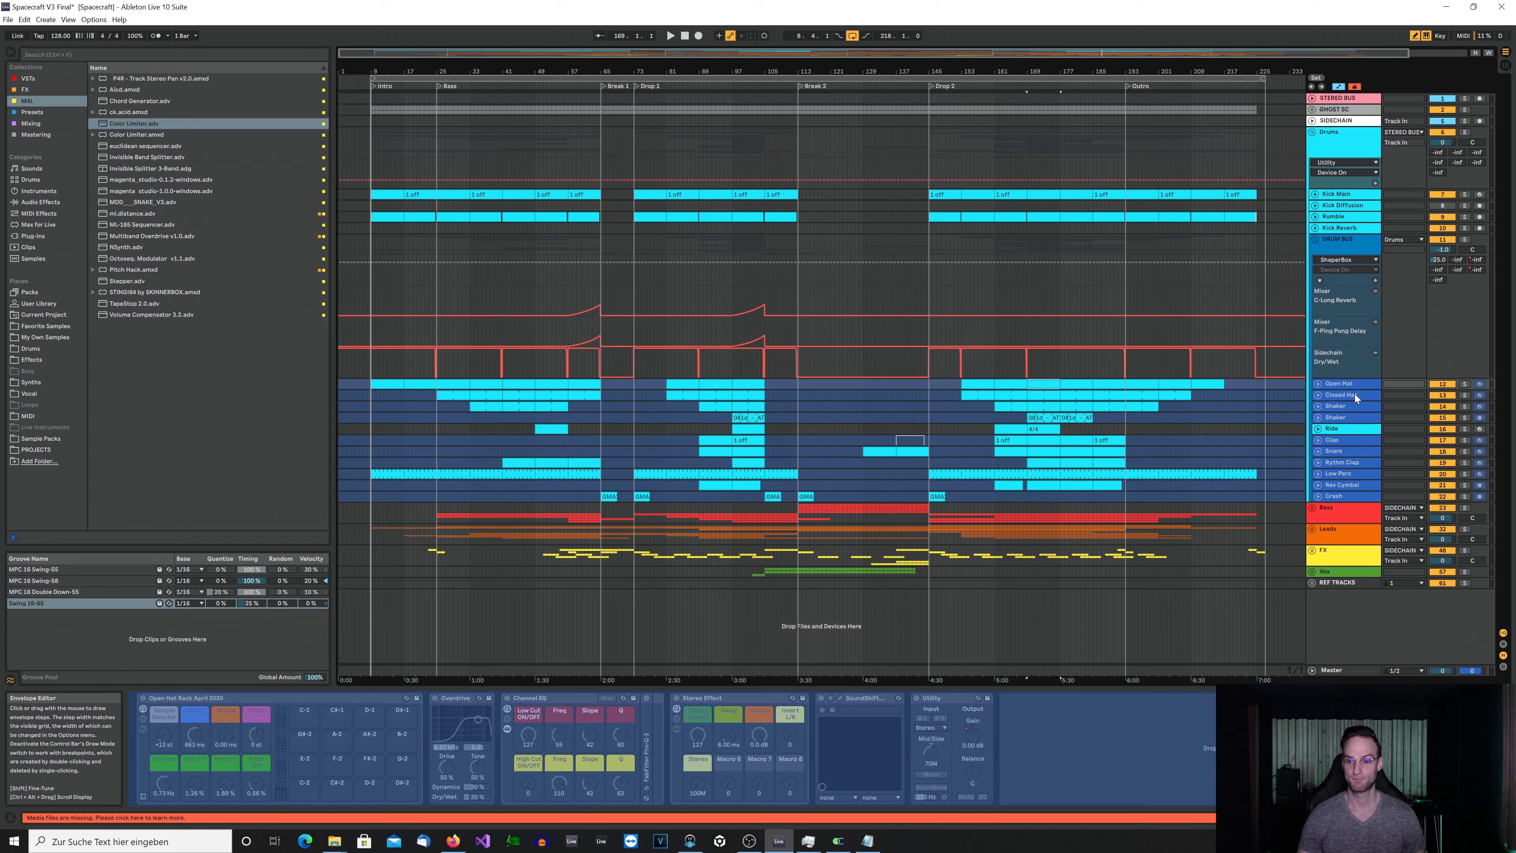
{"action": "left_click", "coordinate": [1464, 387]}
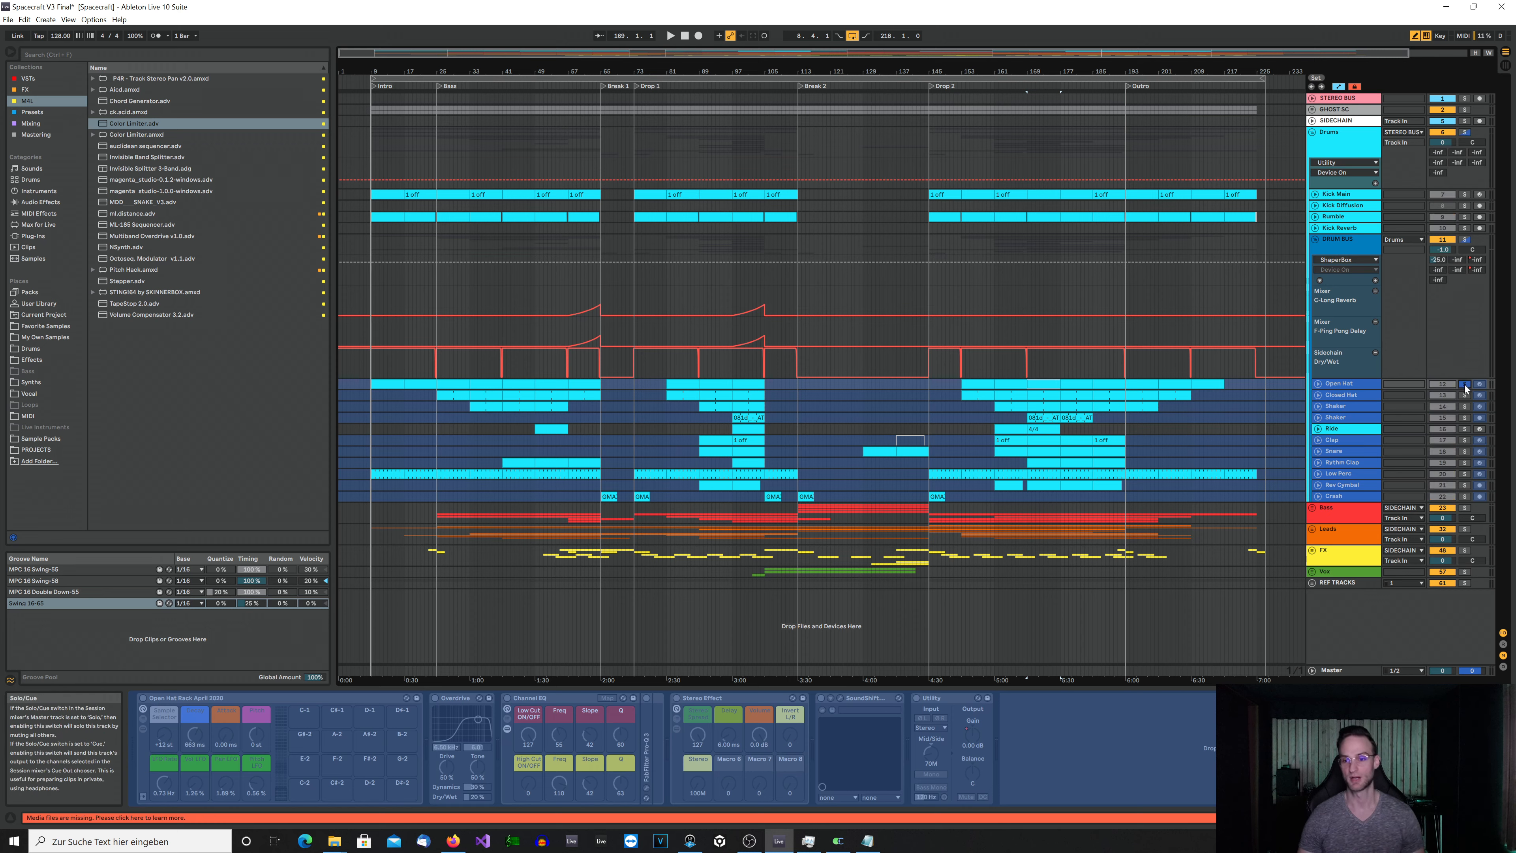
{"action": "left_click", "coordinate": [1349, 385]}
{"action": "key", "text": "space"}
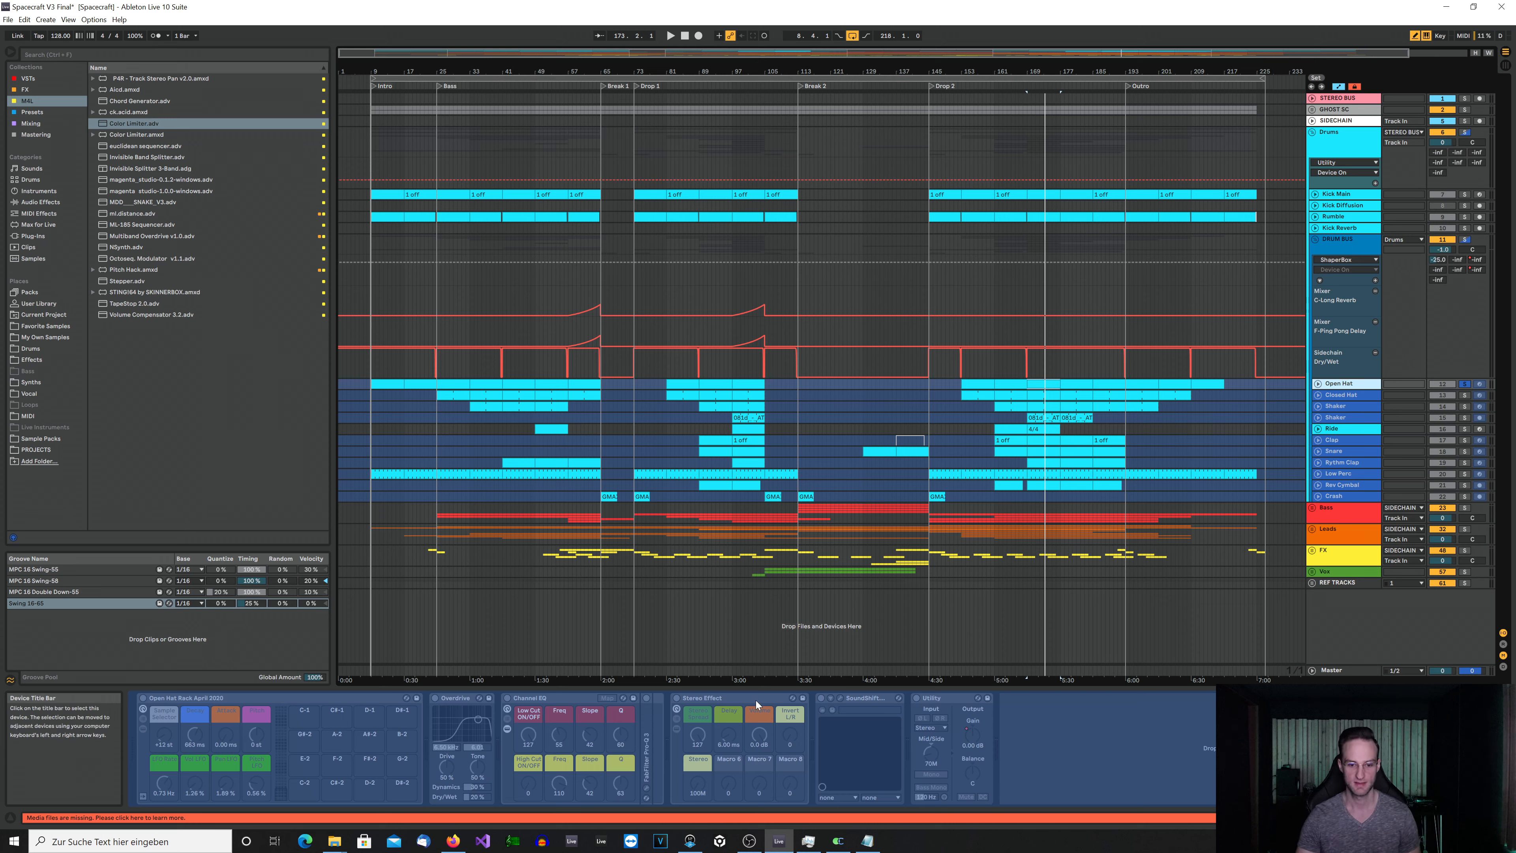
- Unfreeze the Open Hat track and compare its sound with the Stereo Effect rack bypassed and active during playback
{"action": "right_click", "coordinate": [1328, 387]}
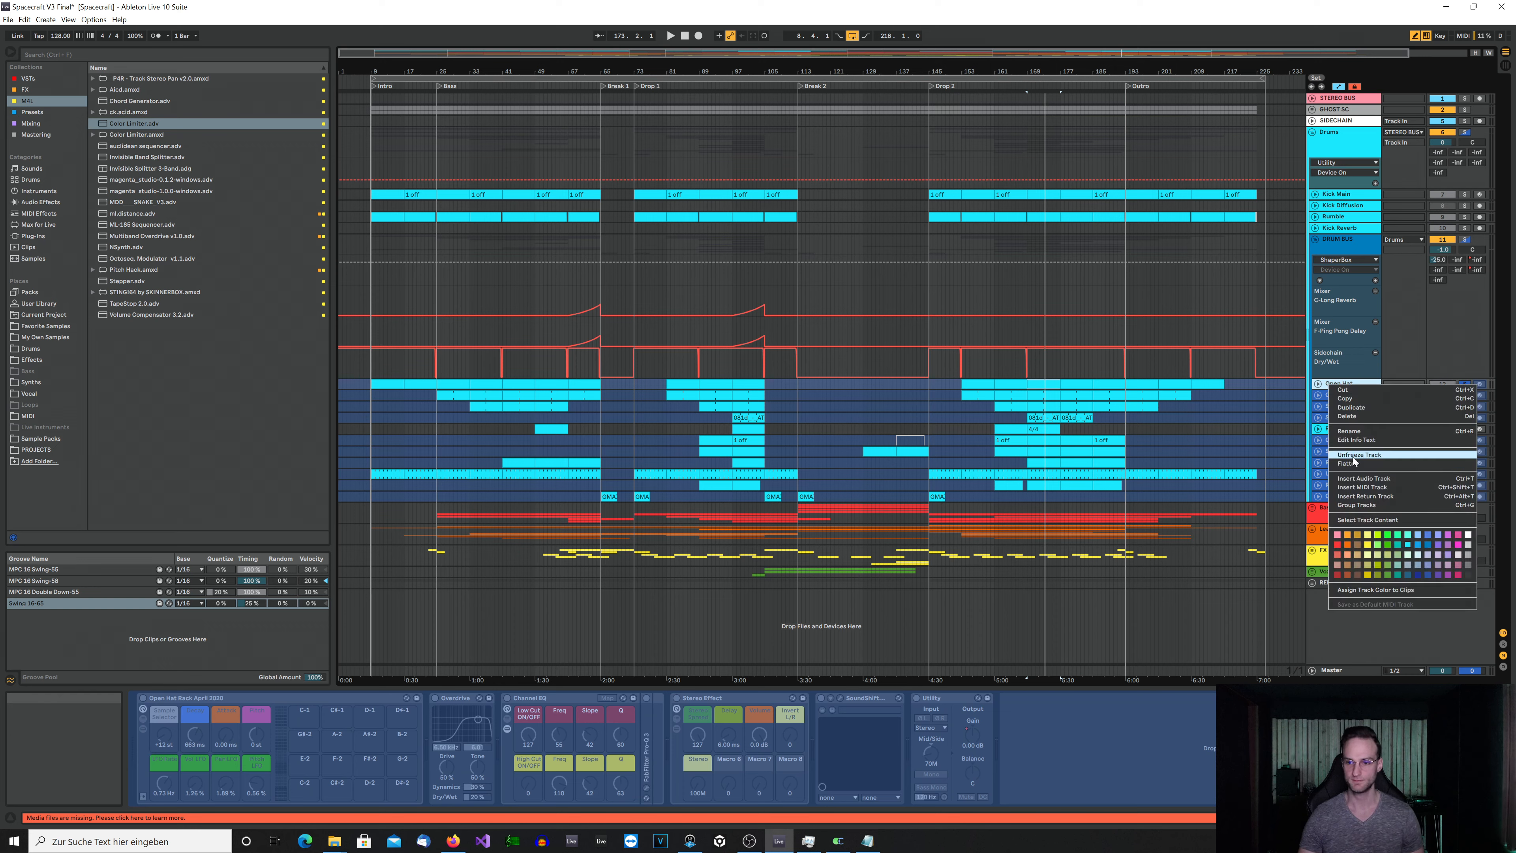
{"action": "left_click", "coordinate": [1349, 455]}
{"action": "left_click", "coordinate": [720, 699]}
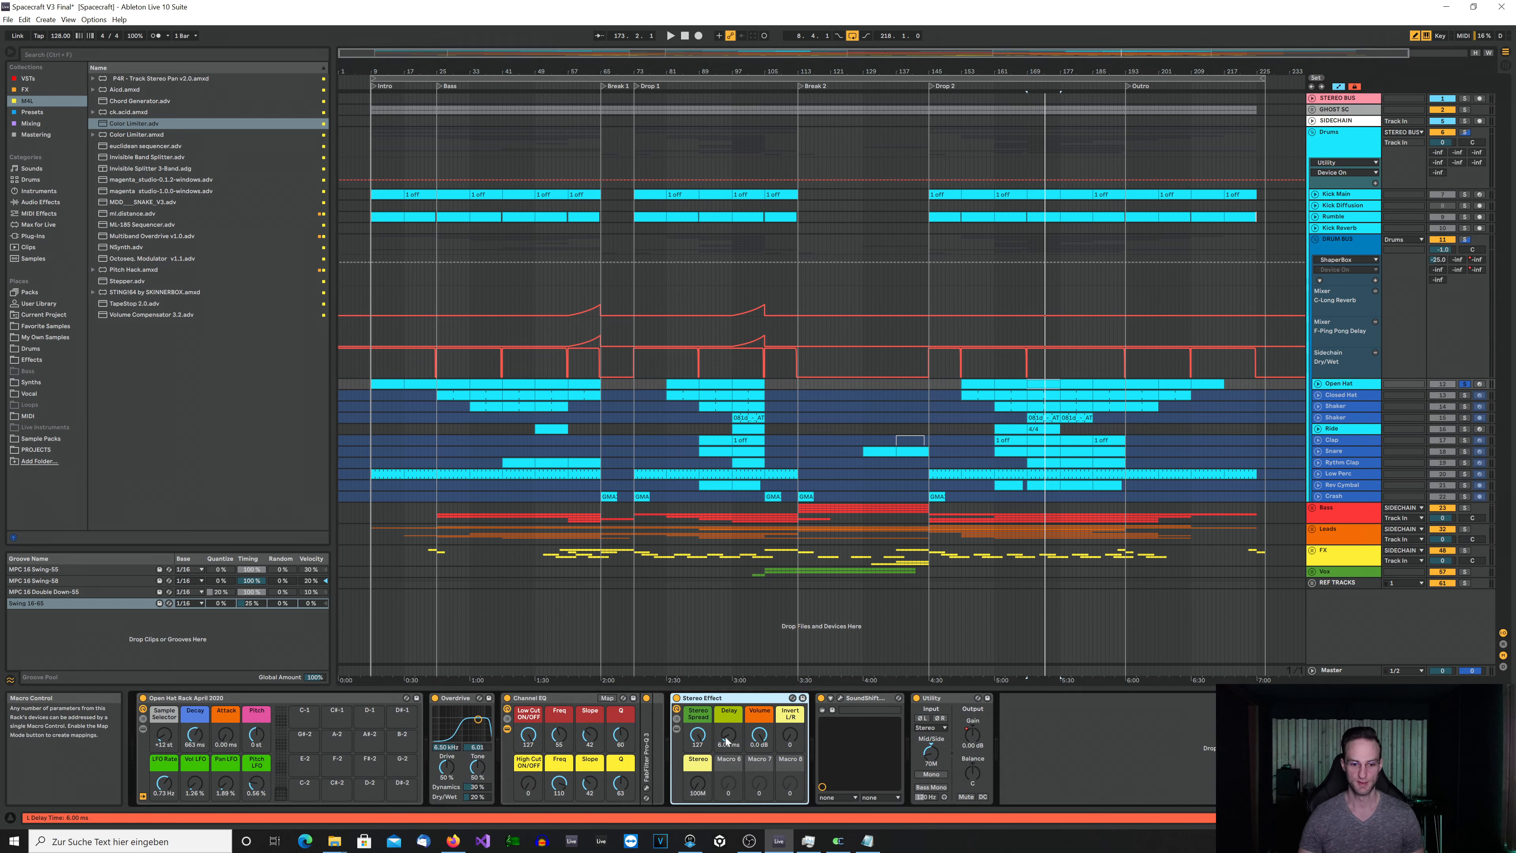
{"action": "left_click", "coordinate": [677, 699]}
{"action": "key", "text": "space"}
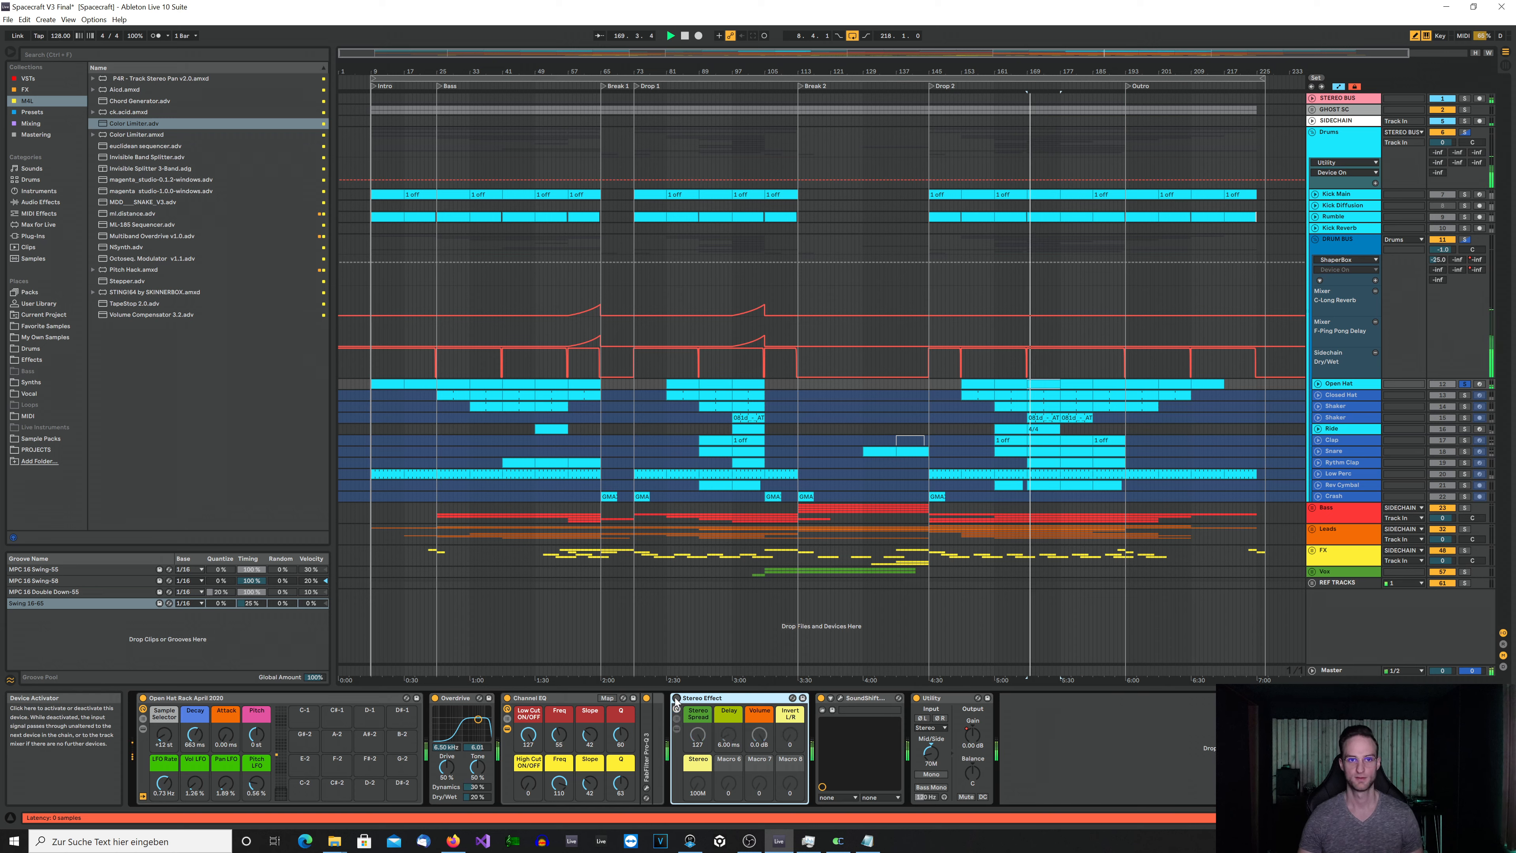
{"action": "left_click", "coordinate": [677, 699]}
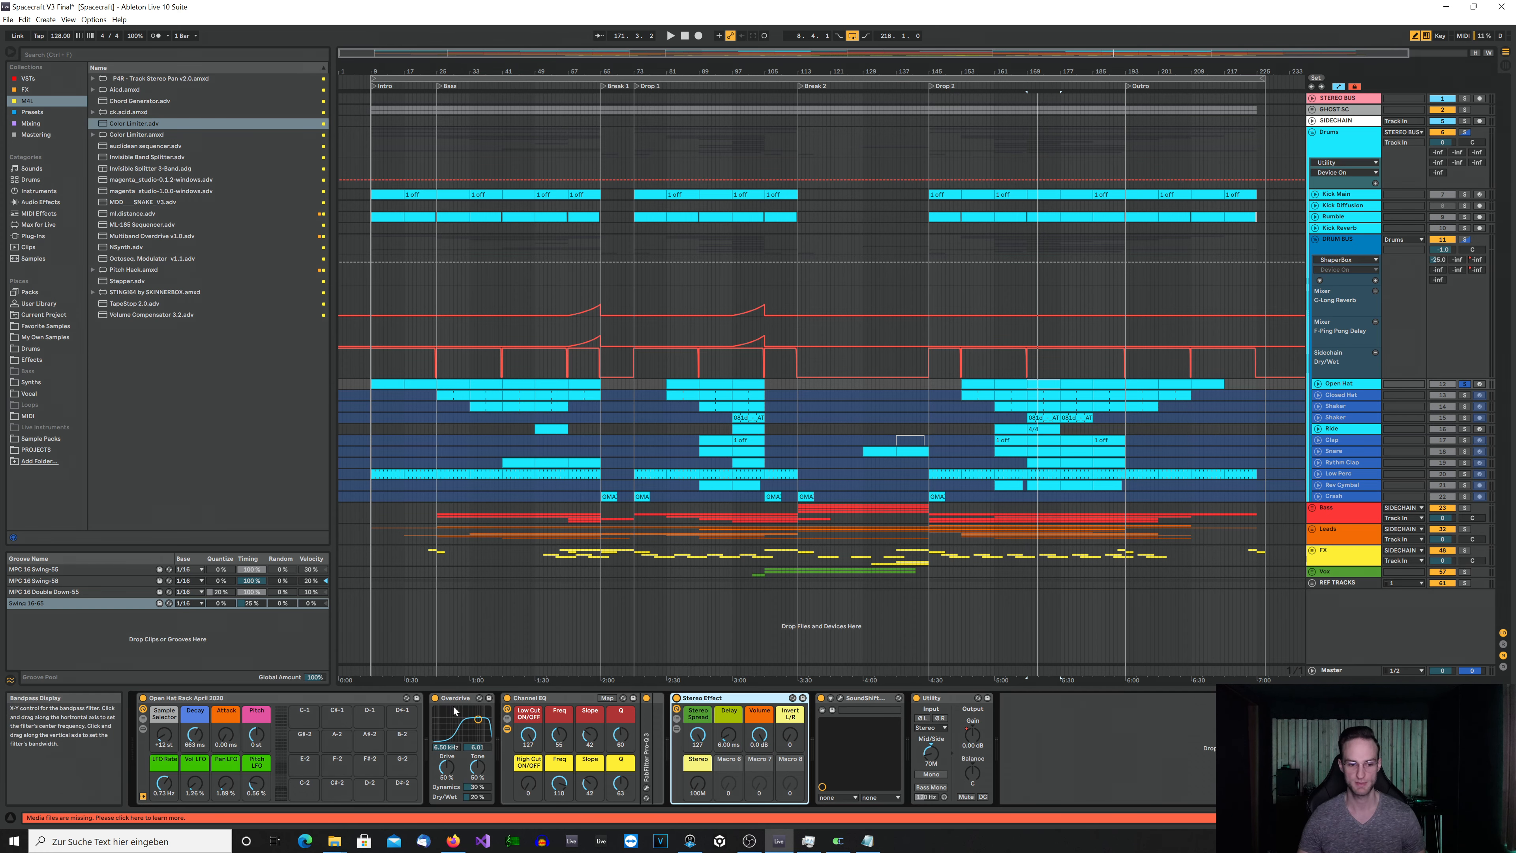
- Inspect the Open Hat's FabFilter Pro-Q 3 curve during playback and its SoundShifter Pitch settings, and close both plug-in windows
{"action": "left_click", "coordinate": [647, 789]}
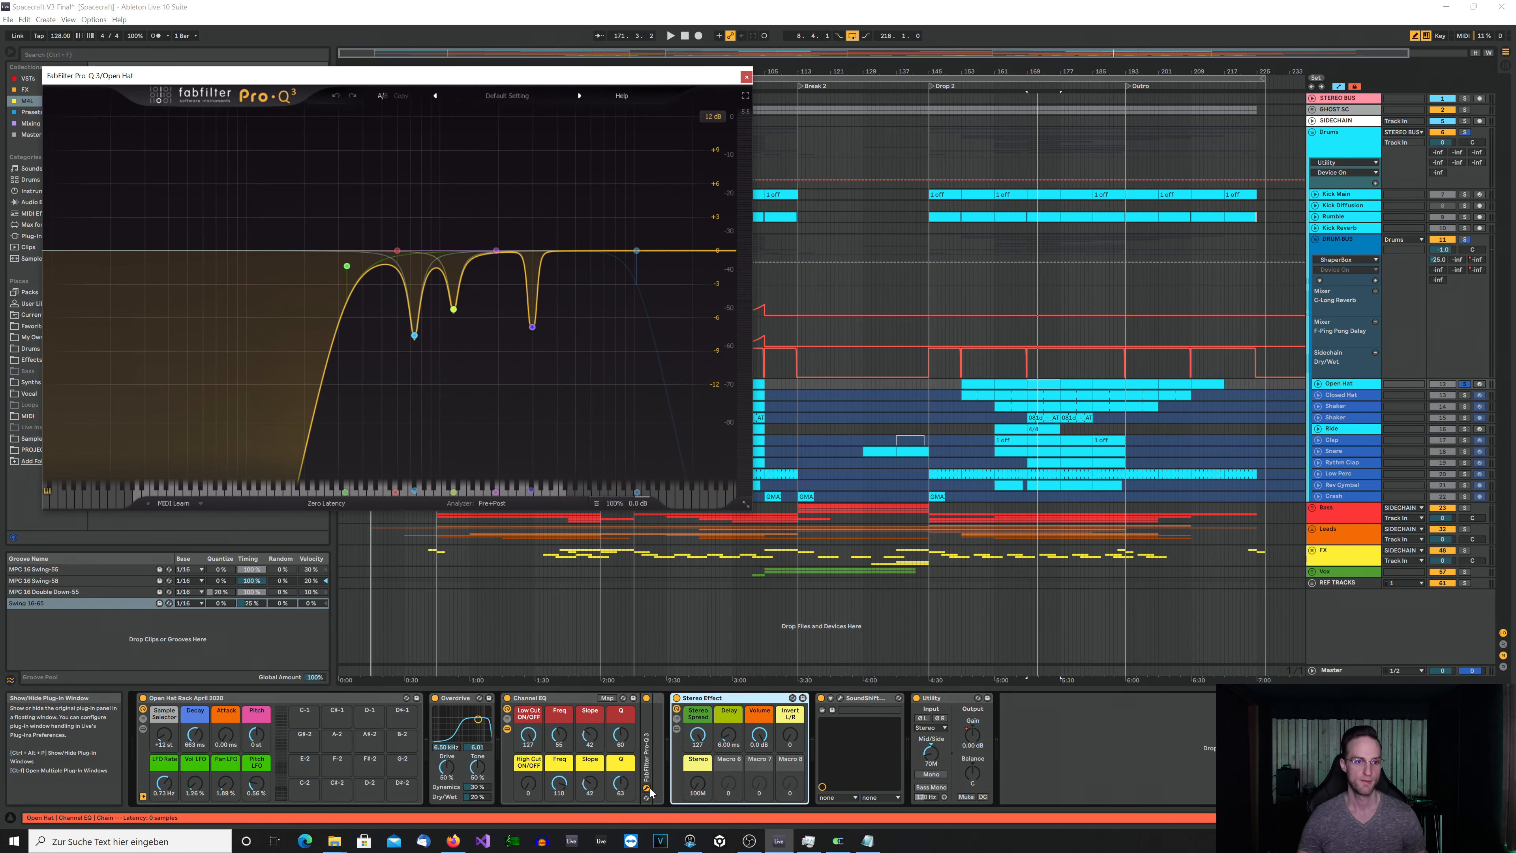
{"action": "key", "text": "space"}
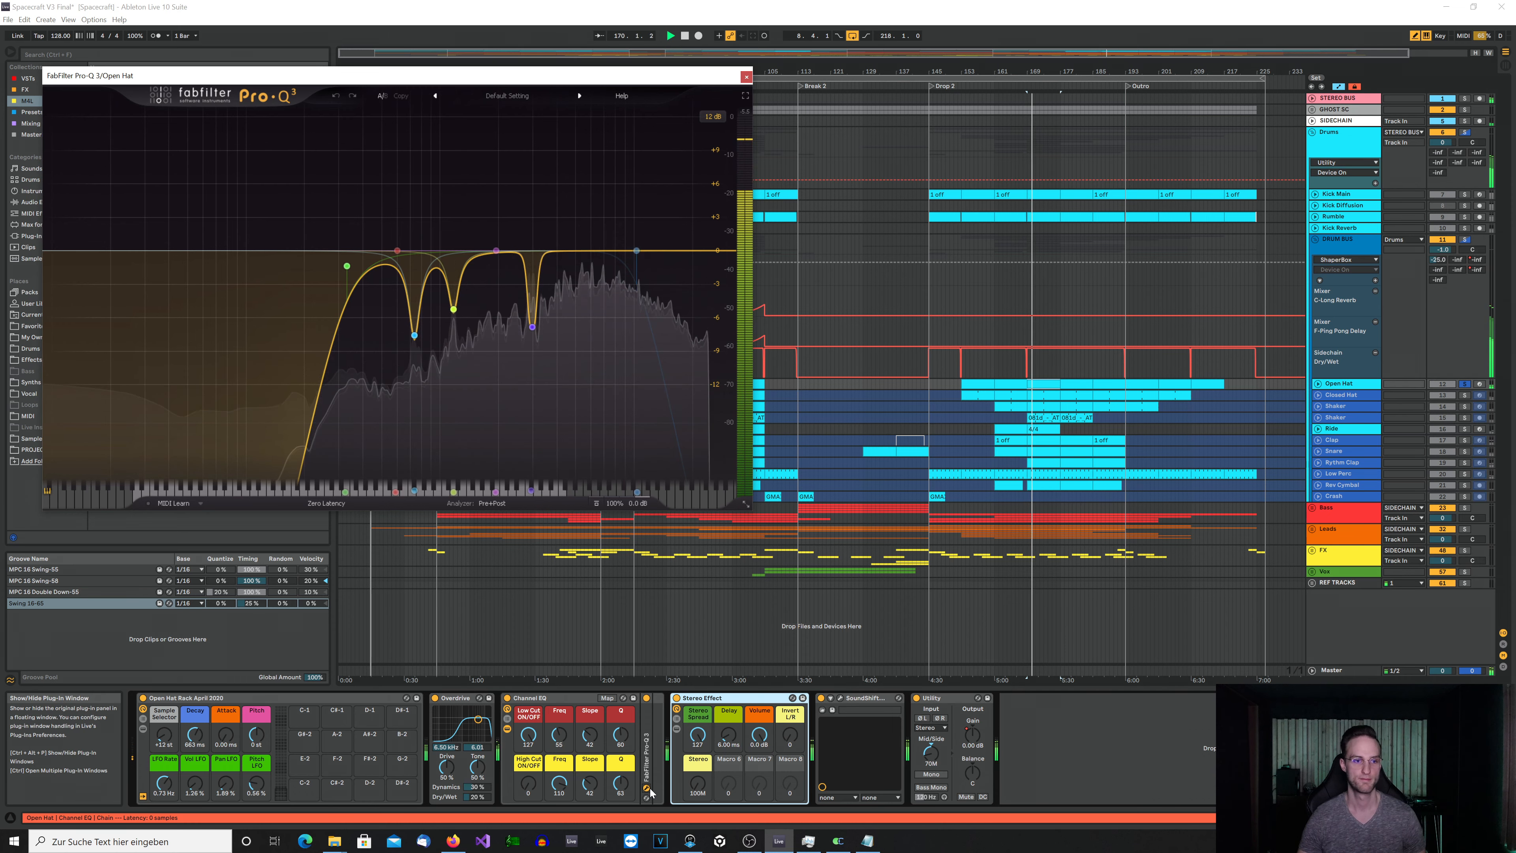
{"action": "key", "text": "space"}
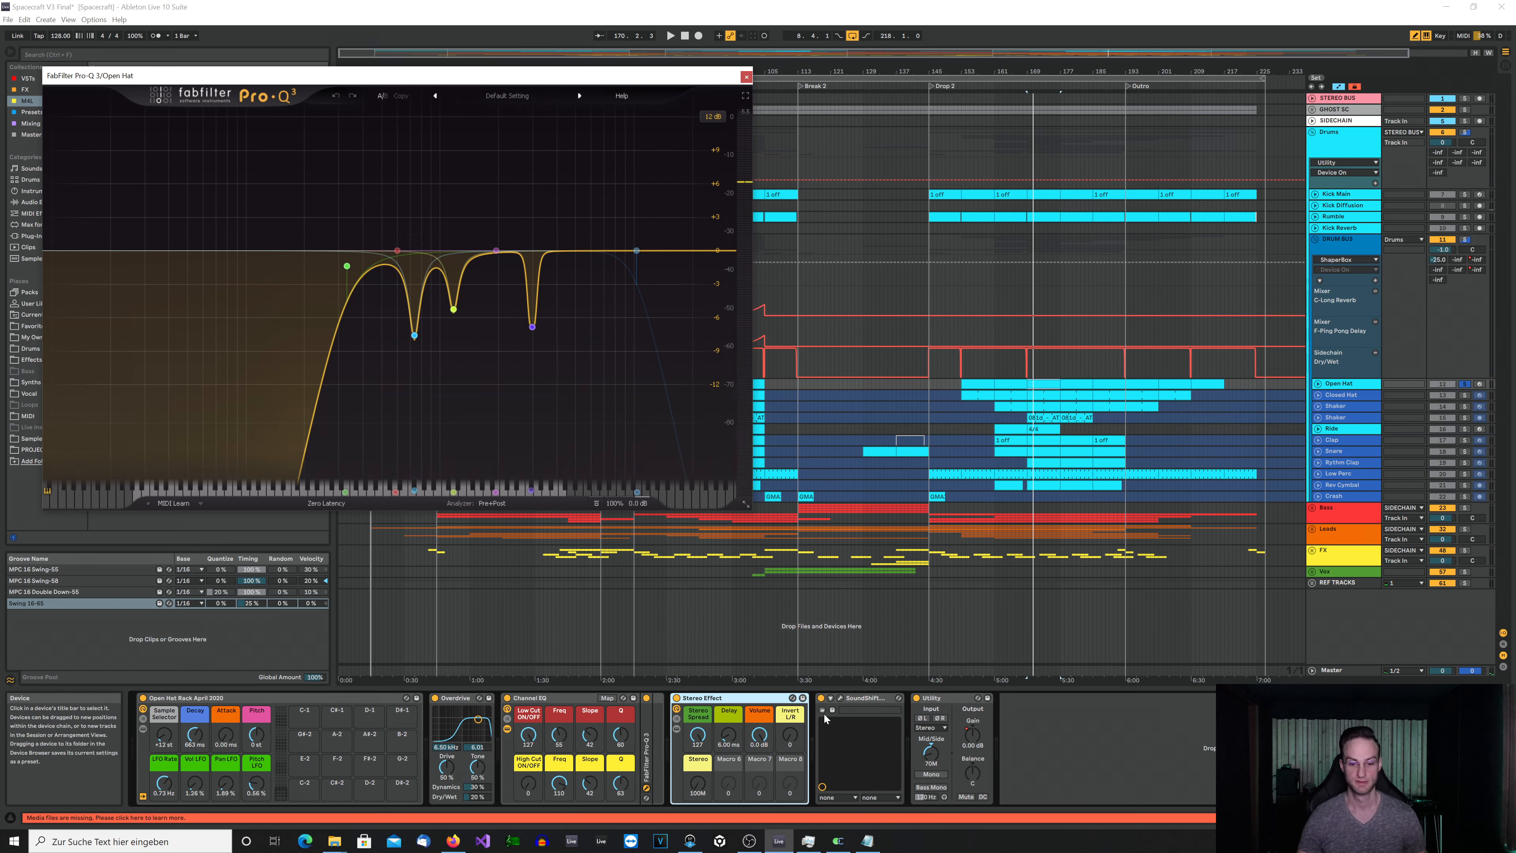
{"action": "left_click", "coordinate": [840, 699]}
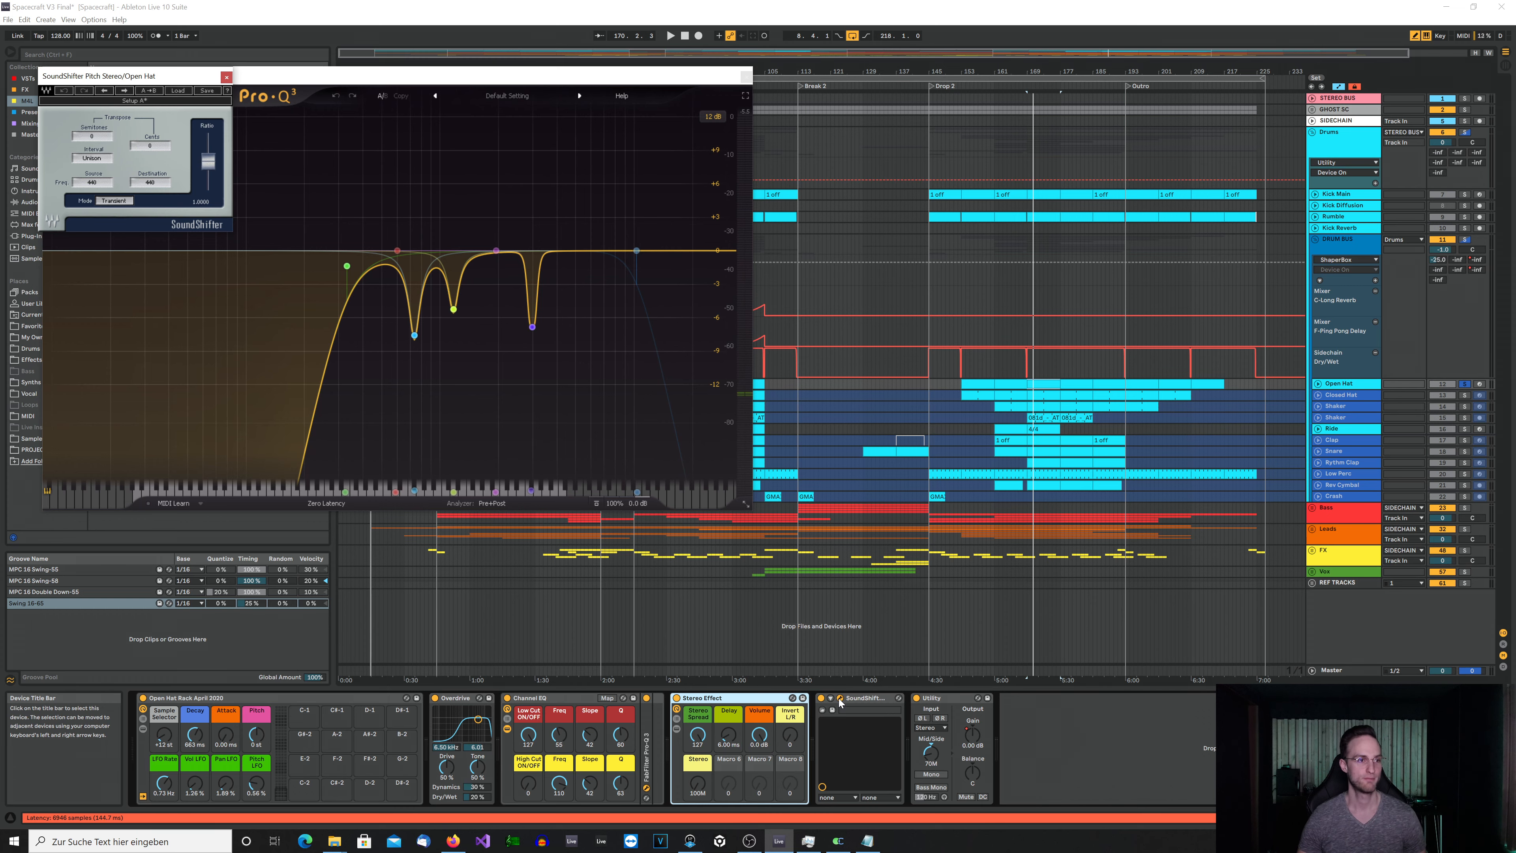
{"action": "left_click", "coordinate": [226, 77]}
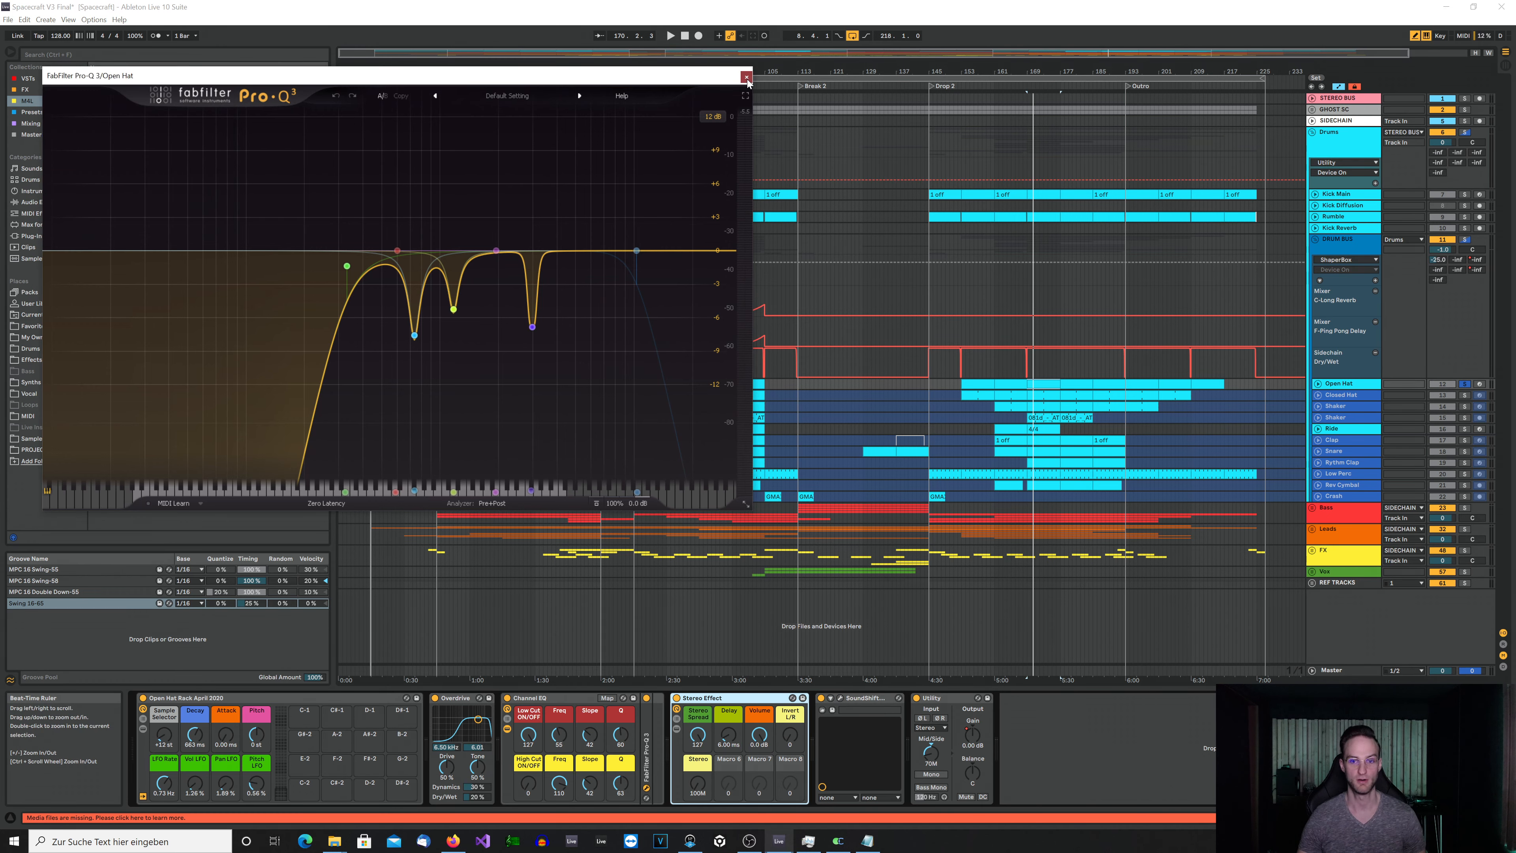
{"action": "left_click", "coordinate": [747, 77]}
- Unfold the Open Hat track, audition its SoundShifter pitch and Utility gain automation at the end of the outro part, and fold it
{"action": "left_click", "coordinate": [1318, 384]}
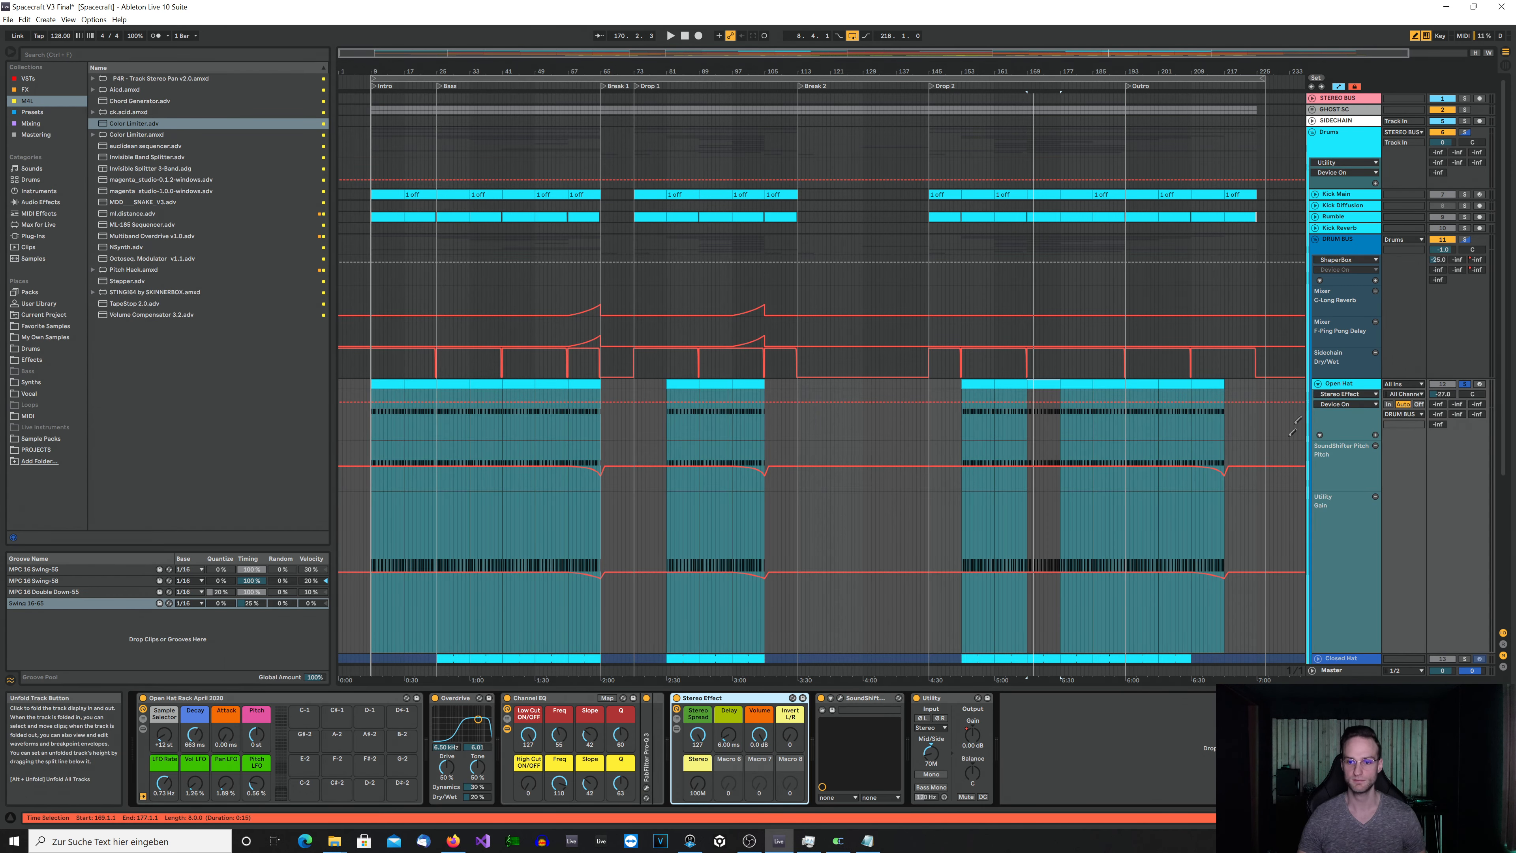
{"action": "scroll", "coordinate": [1296, 430], "scroll_direction": "down", "scroll_amount": 3}
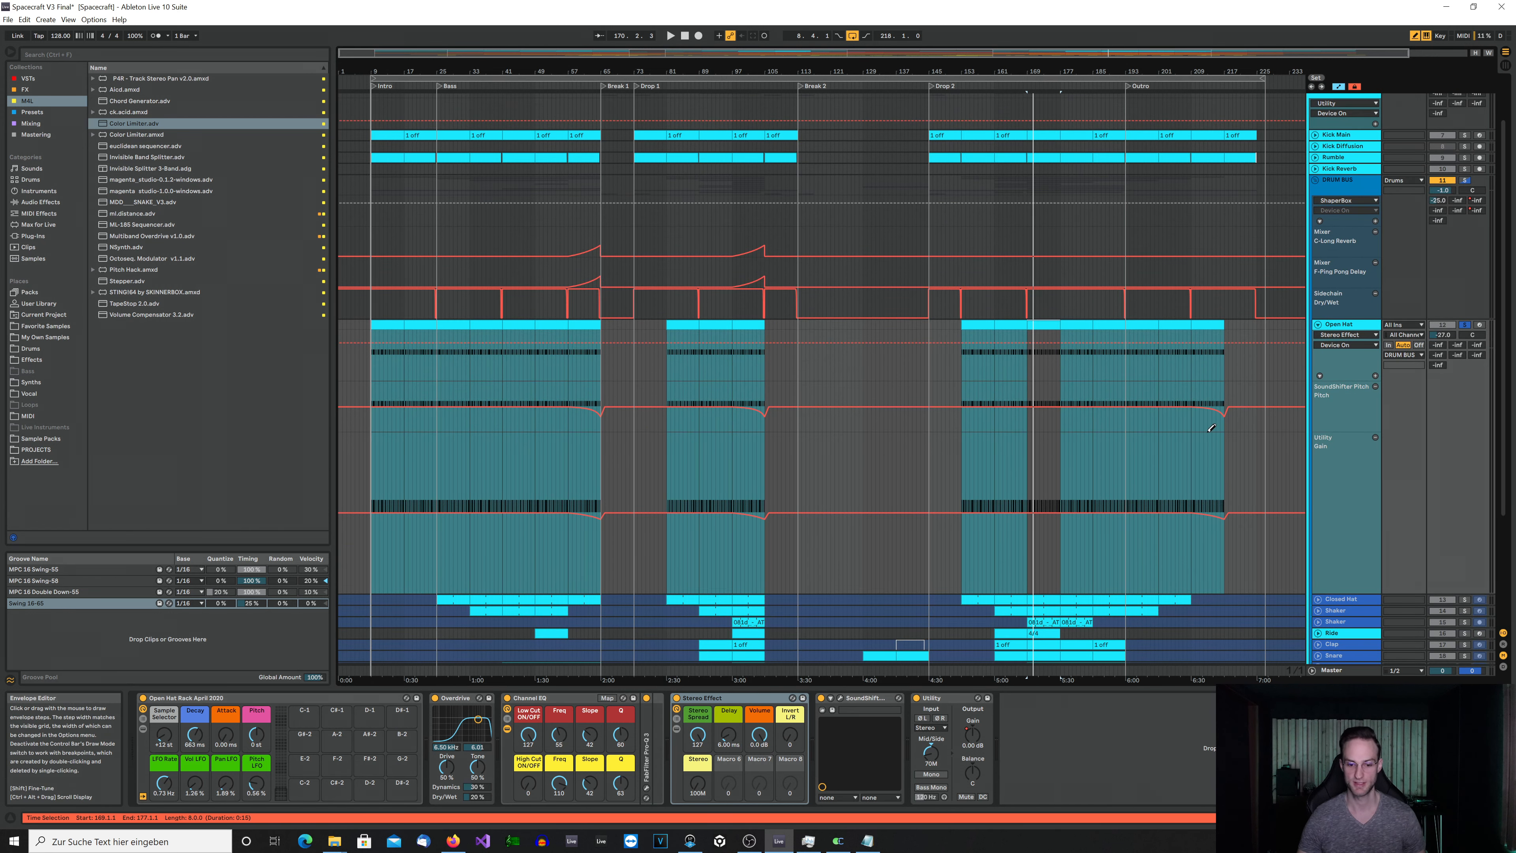
{"action": "key", "text": "b"}
{"action": "left_click", "coordinate": [1205, 399]}
{"action": "key", "text": "space"}
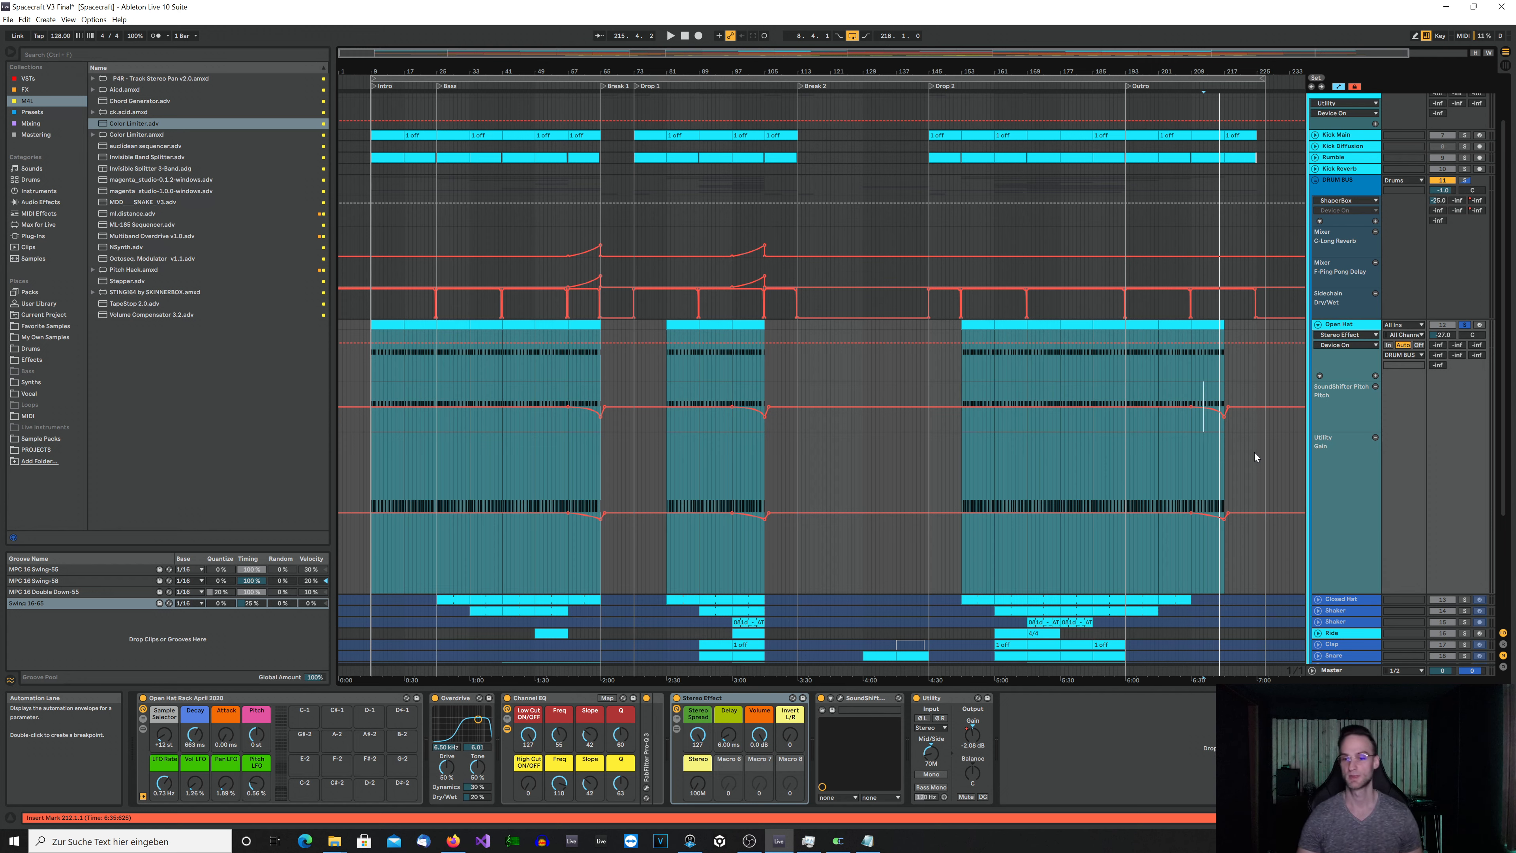
{"action": "left_click", "coordinate": [1318, 325]}
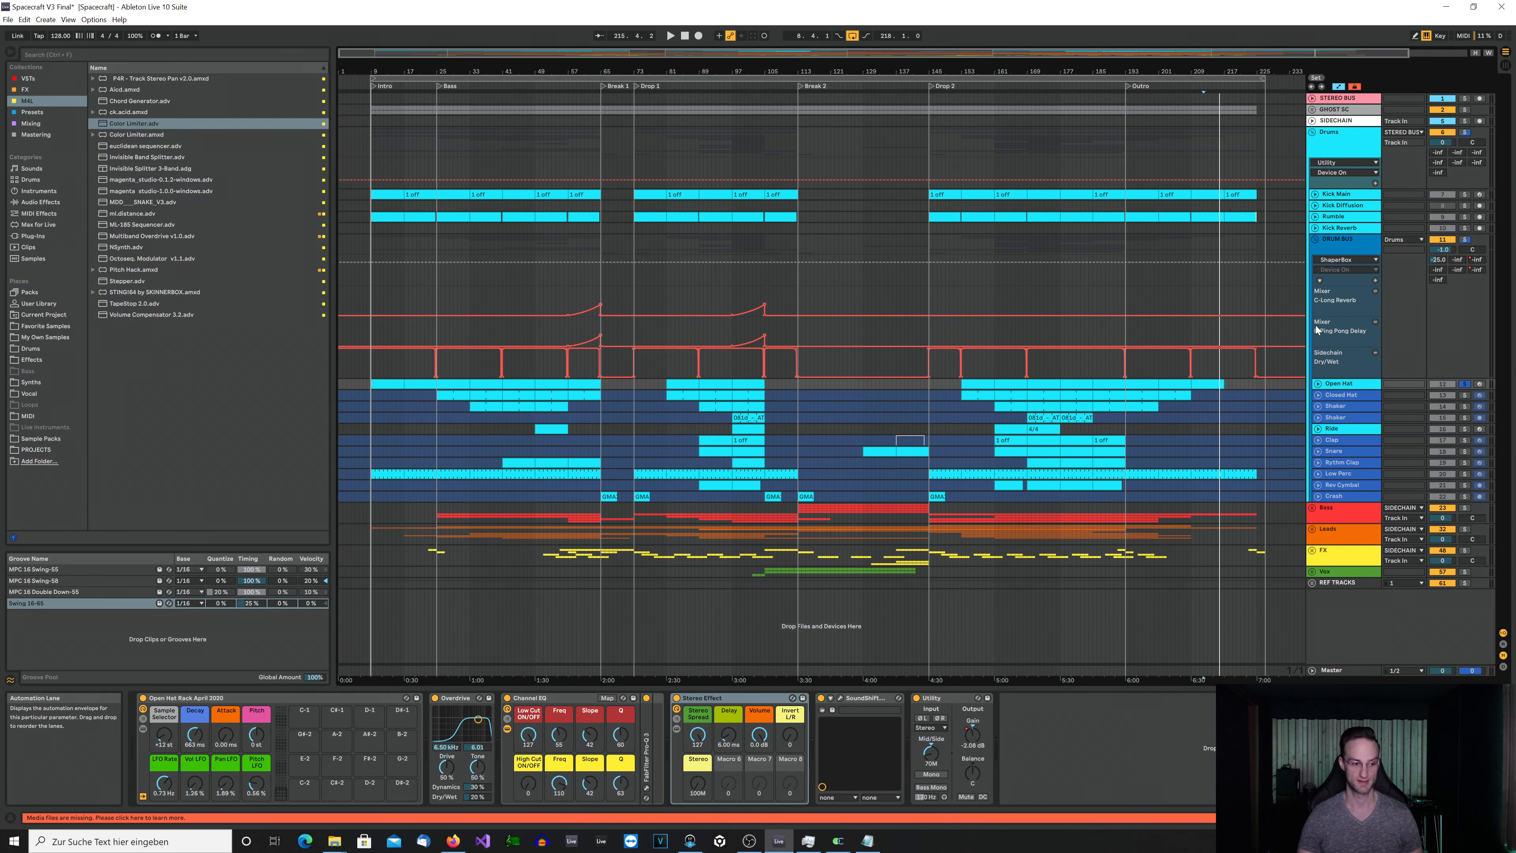
- Solo the Closed Hat track, view its device chain and audition it around the start of the outro
{"action": "left_click", "coordinate": [1357, 396]}
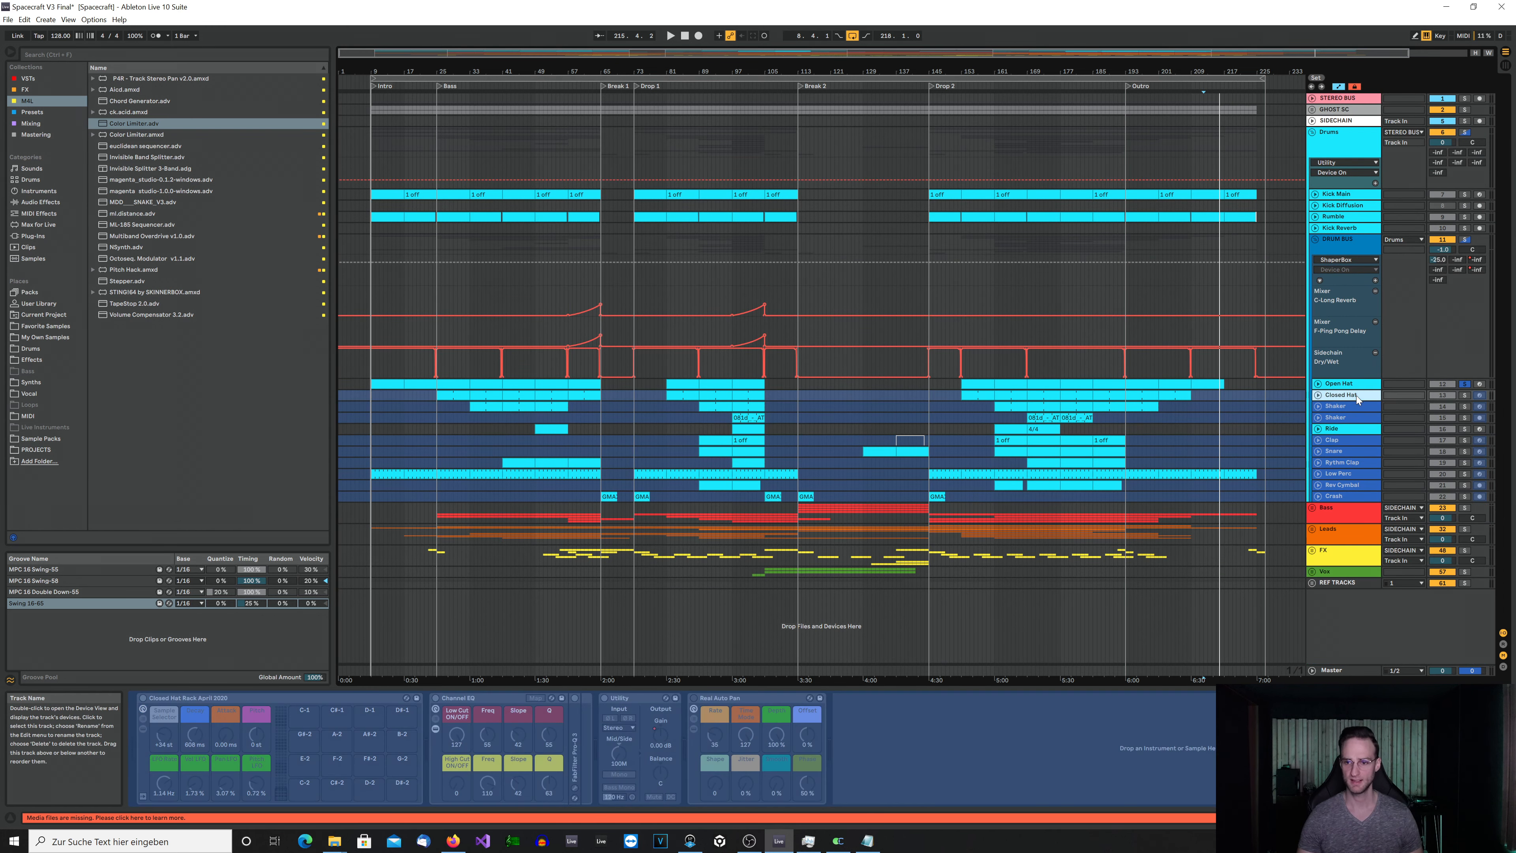
{"action": "left_click", "coordinate": [1464, 396]}
{"action": "key", "text": "space"}
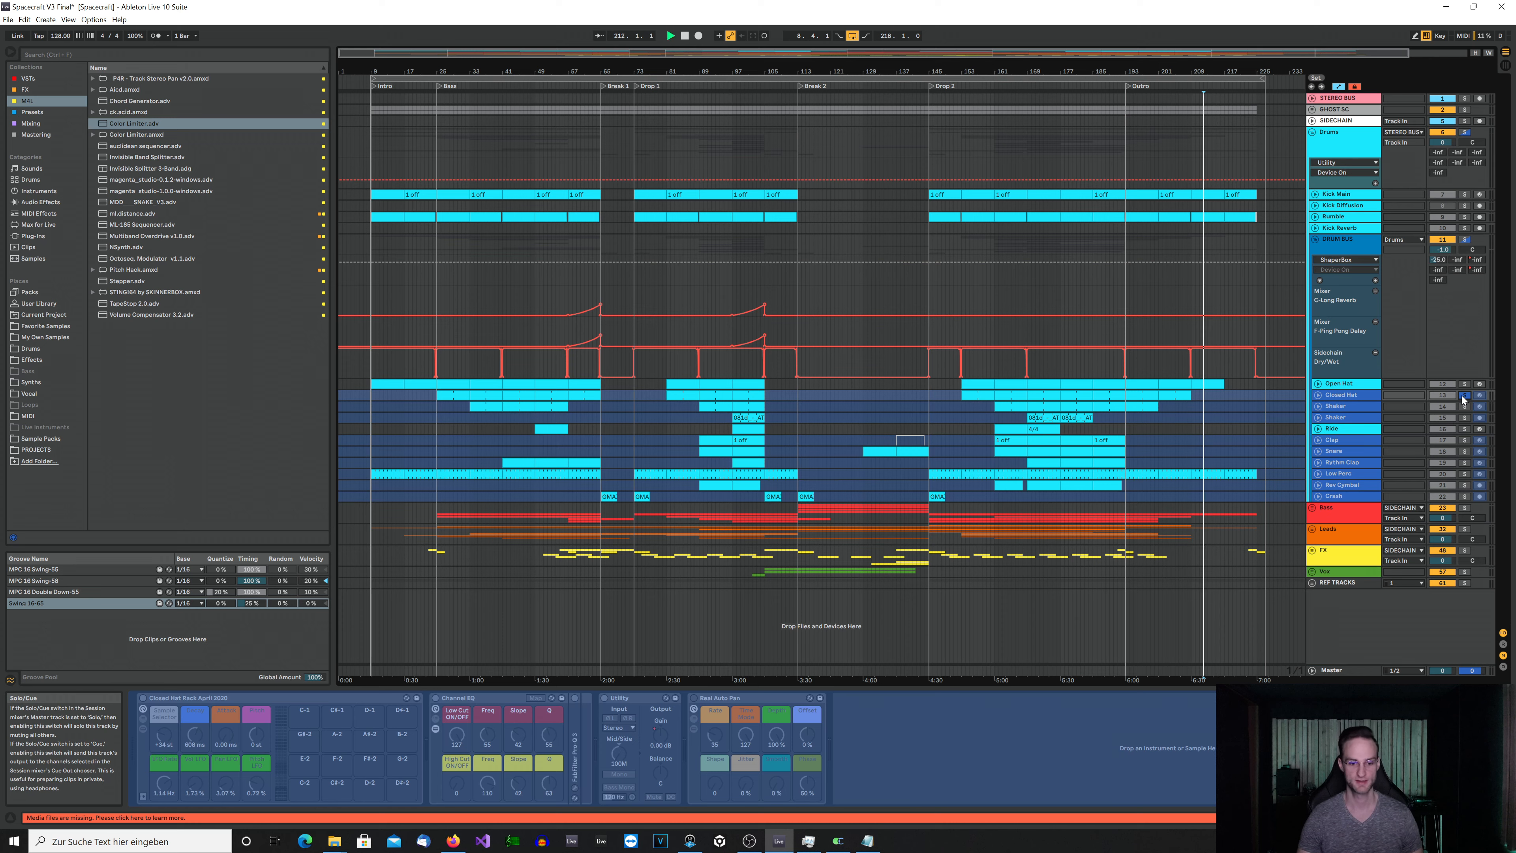
{"action": "left_click", "coordinate": [1130, 398]}
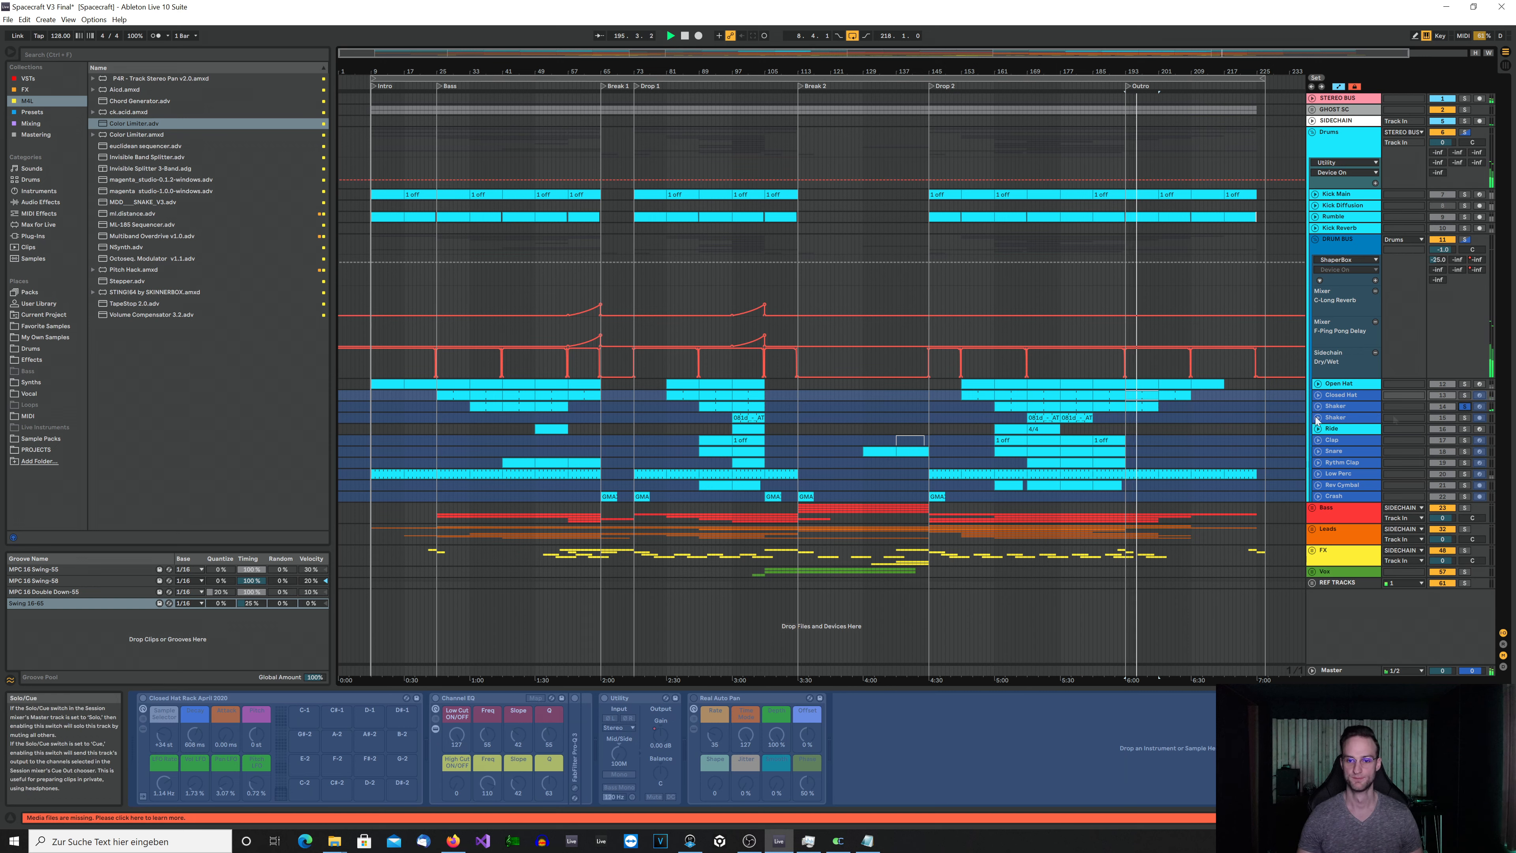
- Audition the first Shaker track soloed, playing its clip in the second half of the last drop
{"action": "left_click", "coordinate": [1076, 407]}
{"action": "key", "text": "space"}
{"action": "key", "text": "space"}
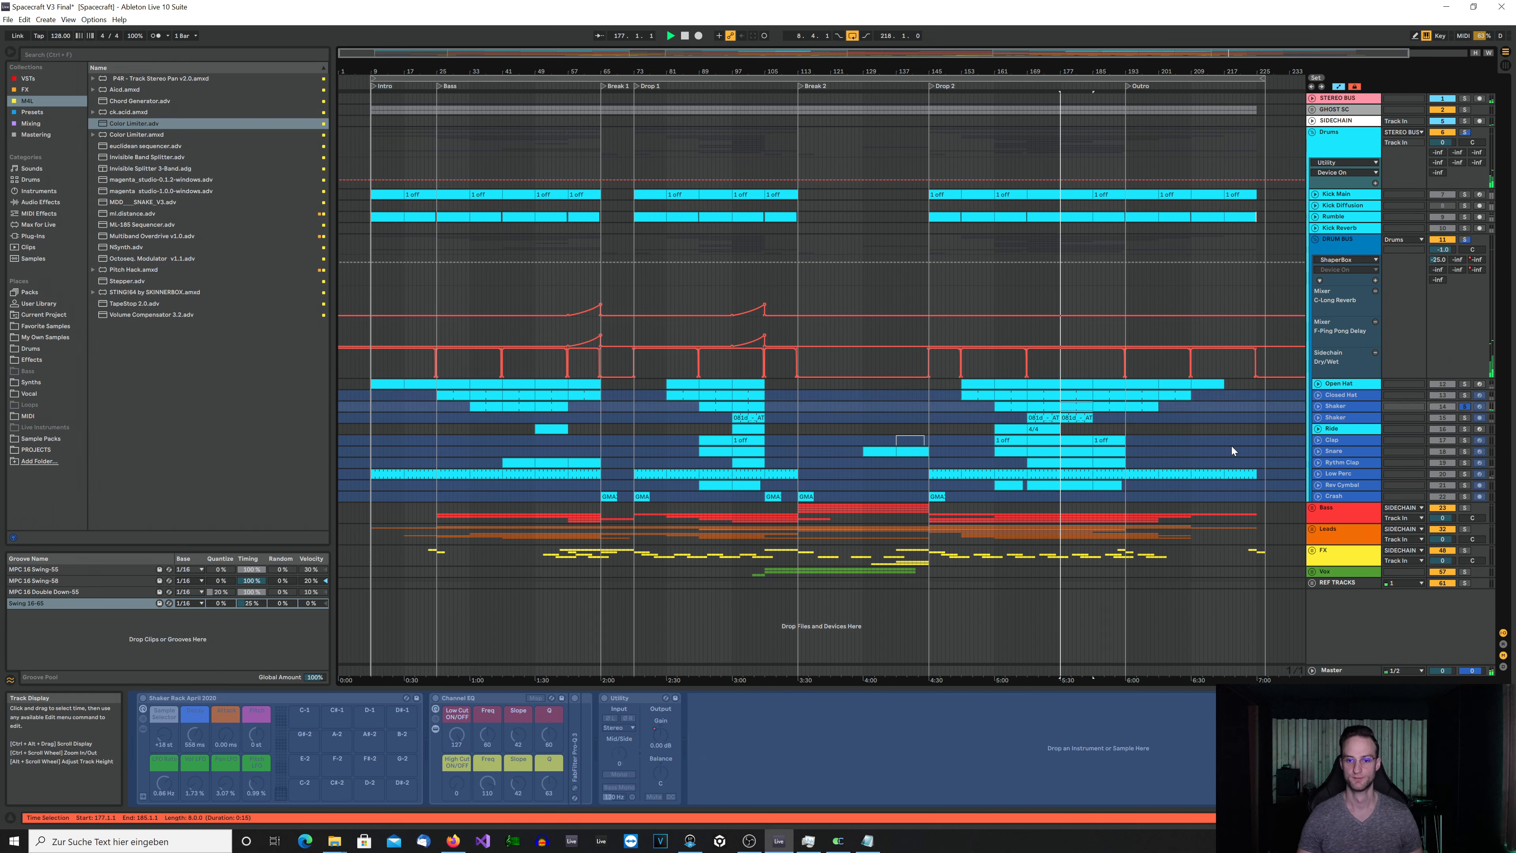
- Audition the second Shaker, layering it with the Open Hat, Closed Hat and first Shaker as well as the Kick Main, Rumble and Kick Reverb
{"action": "left_click", "coordinate": [1465, 417]}
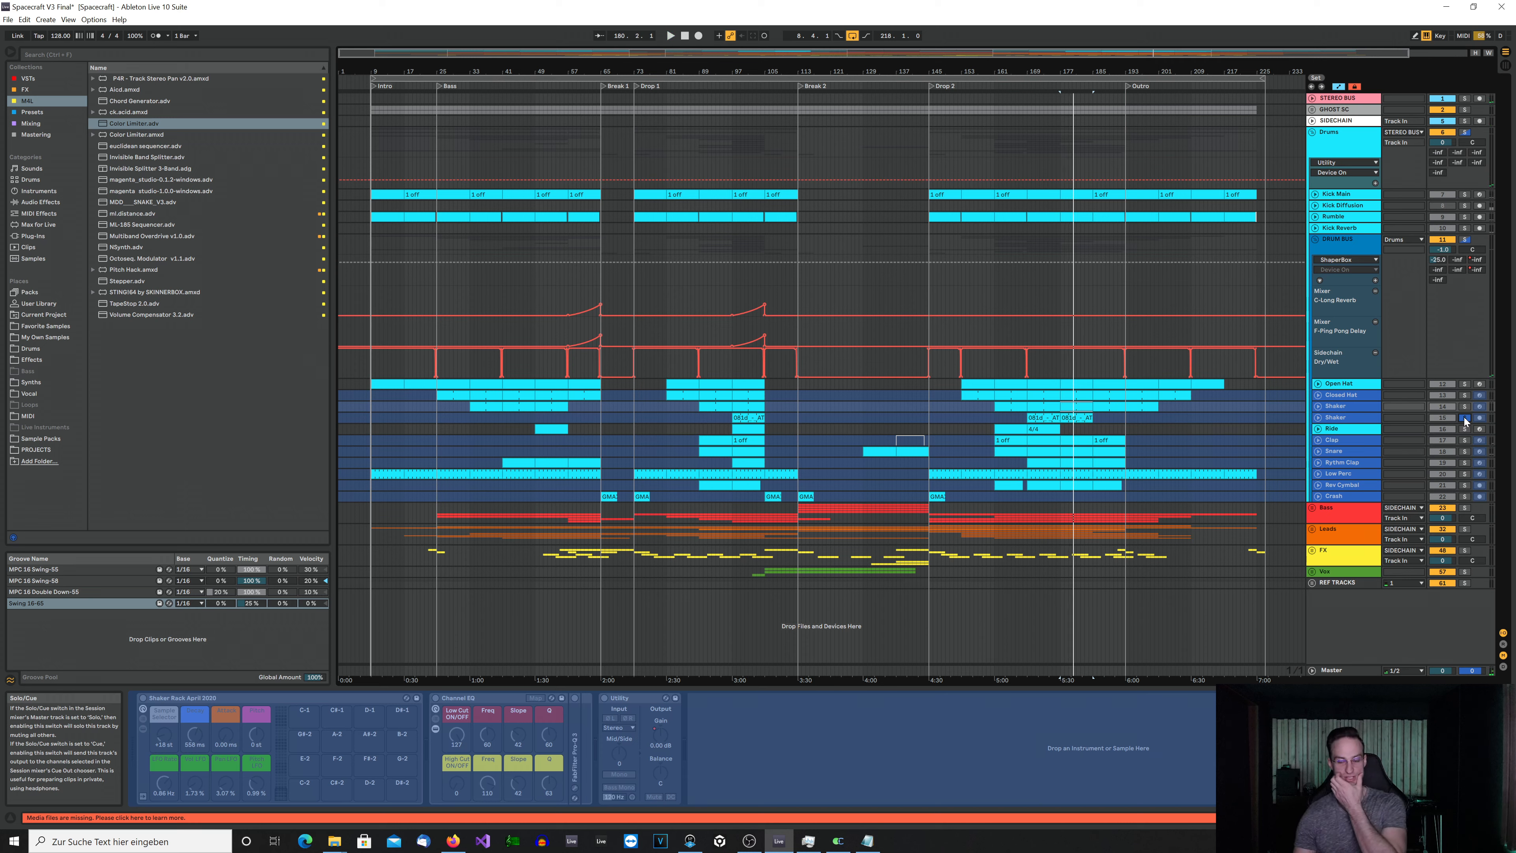
{"action": "left_click", "coordinate": [1465, 384]}
{"action": "left_click", "coordinate": [1465, 395], "text": "ctrl"}
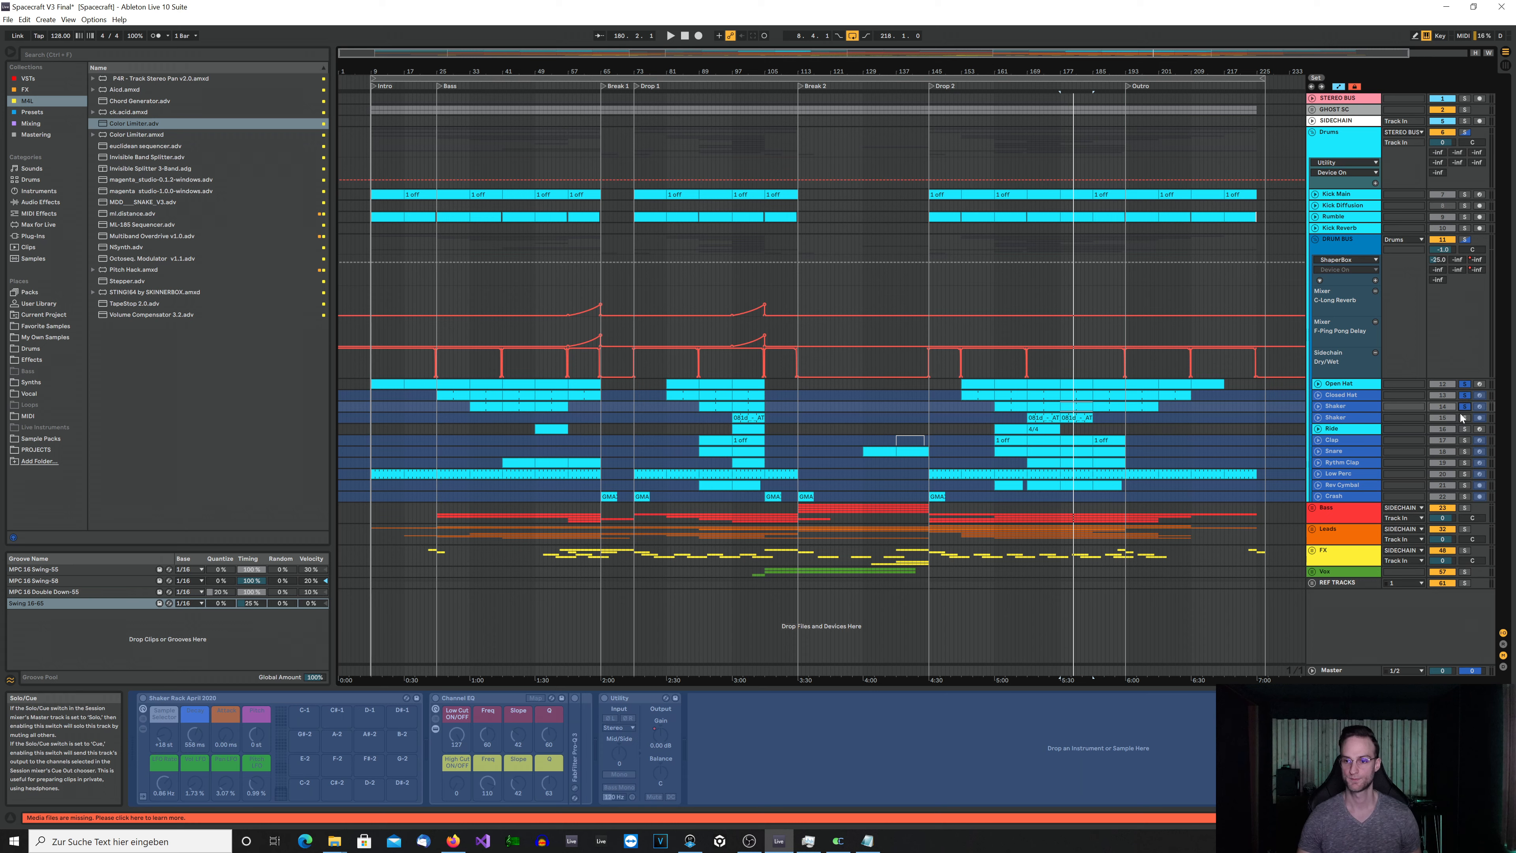
{"action": "key", "text": "space"}
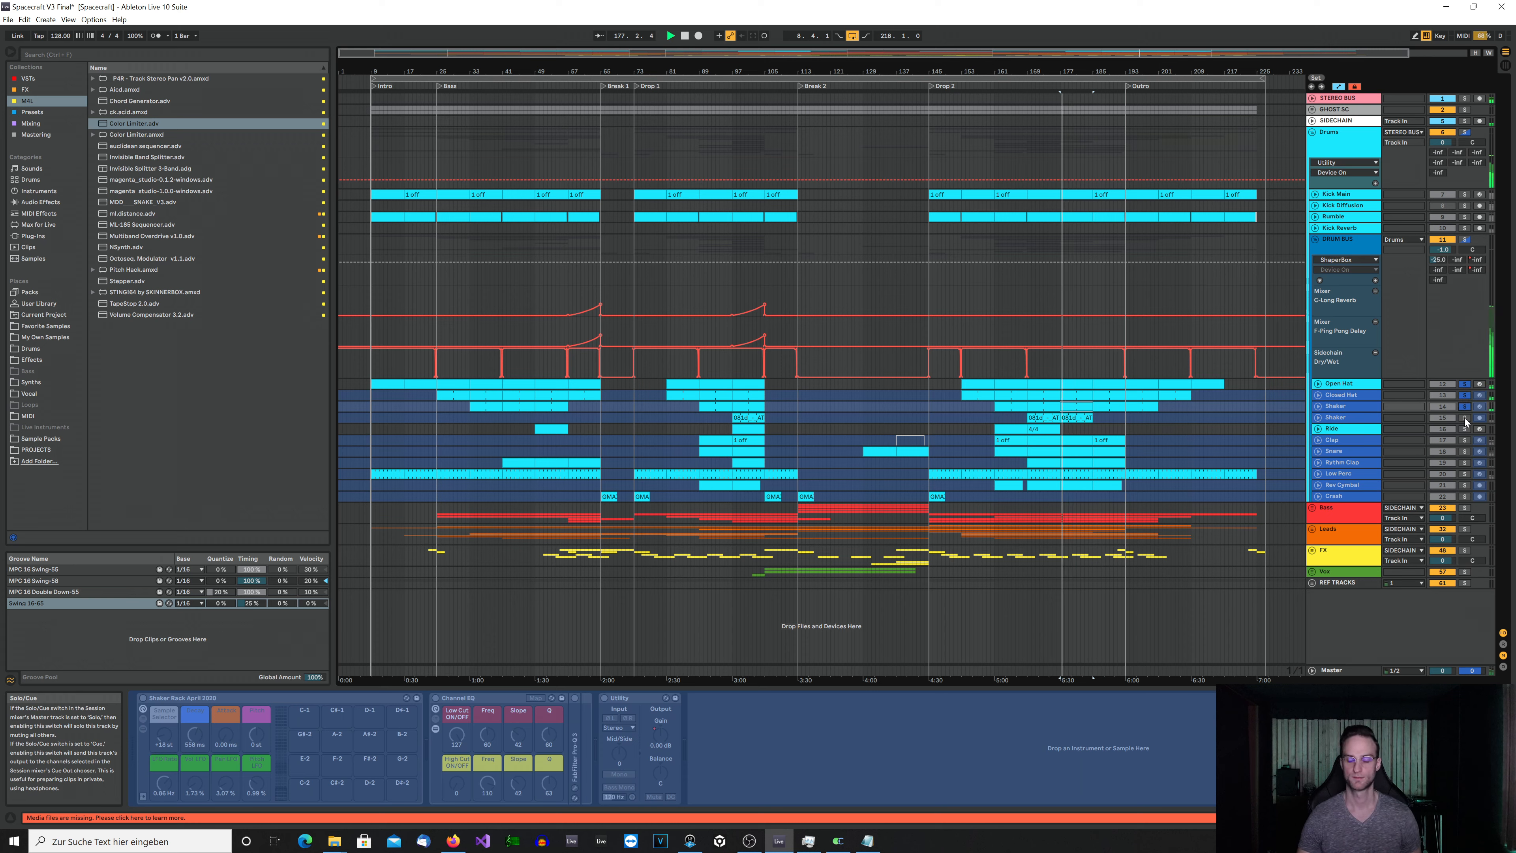
{"action": "left_click", "coordinate": [1464, 417], "text": "ctrl"}
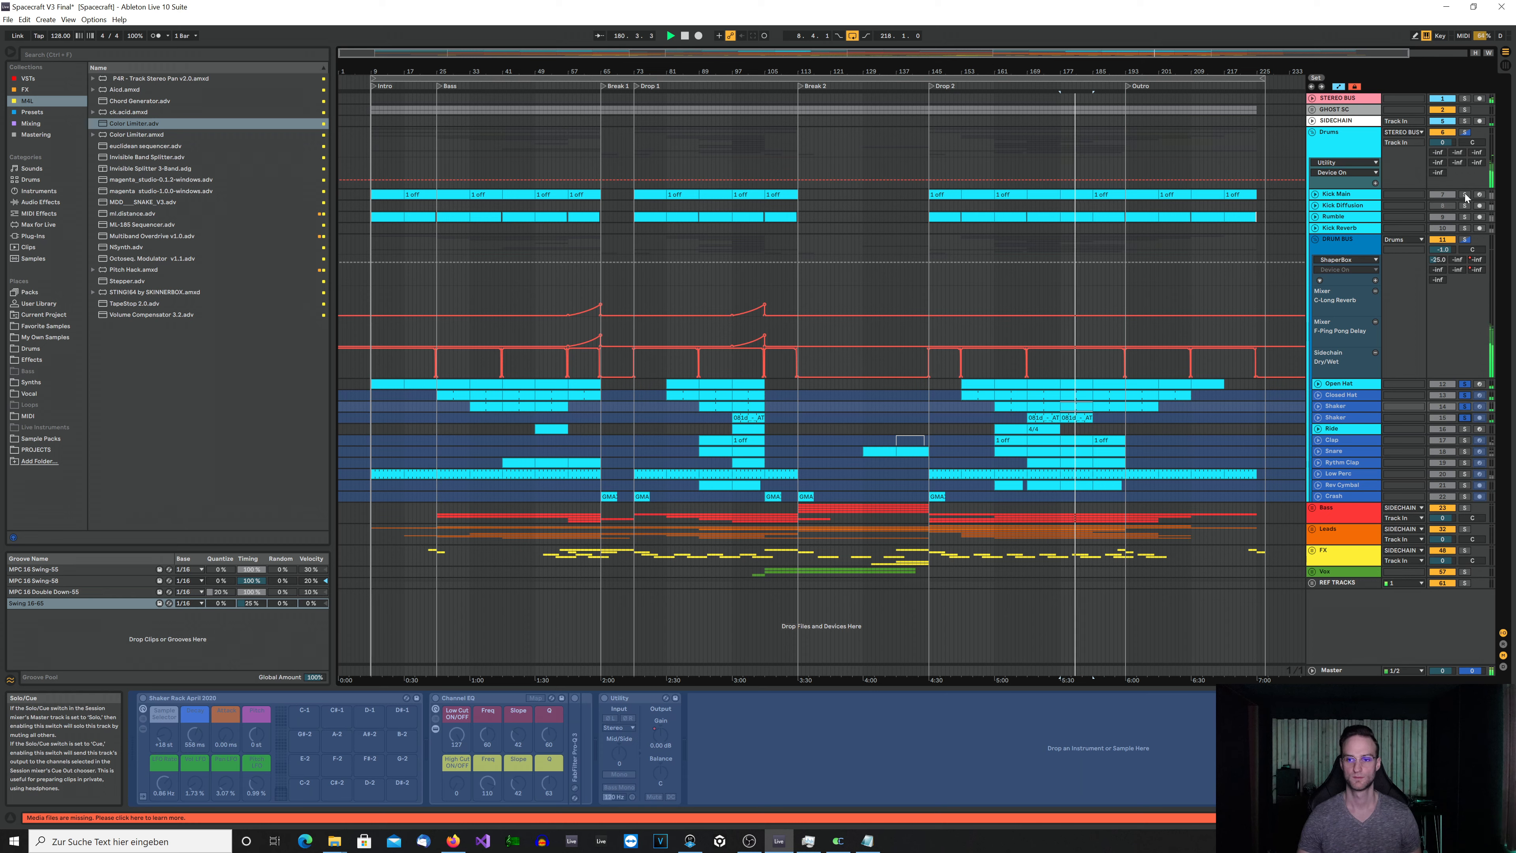
{"action": "left_click", "coordinate": [1466, 228], "text": "ctrl"}
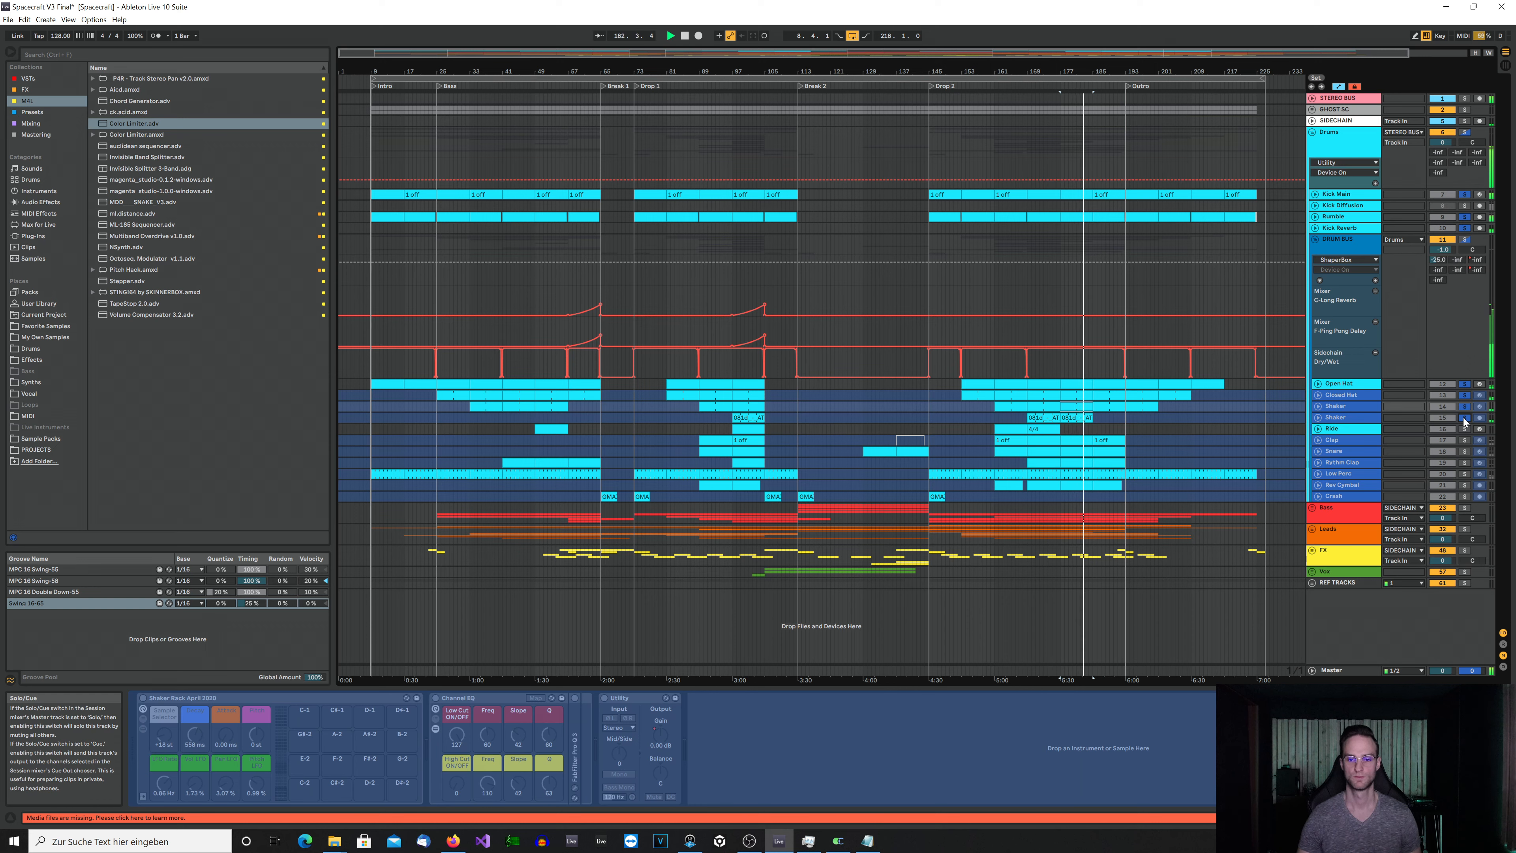
{"action": "key", "text": "space"}
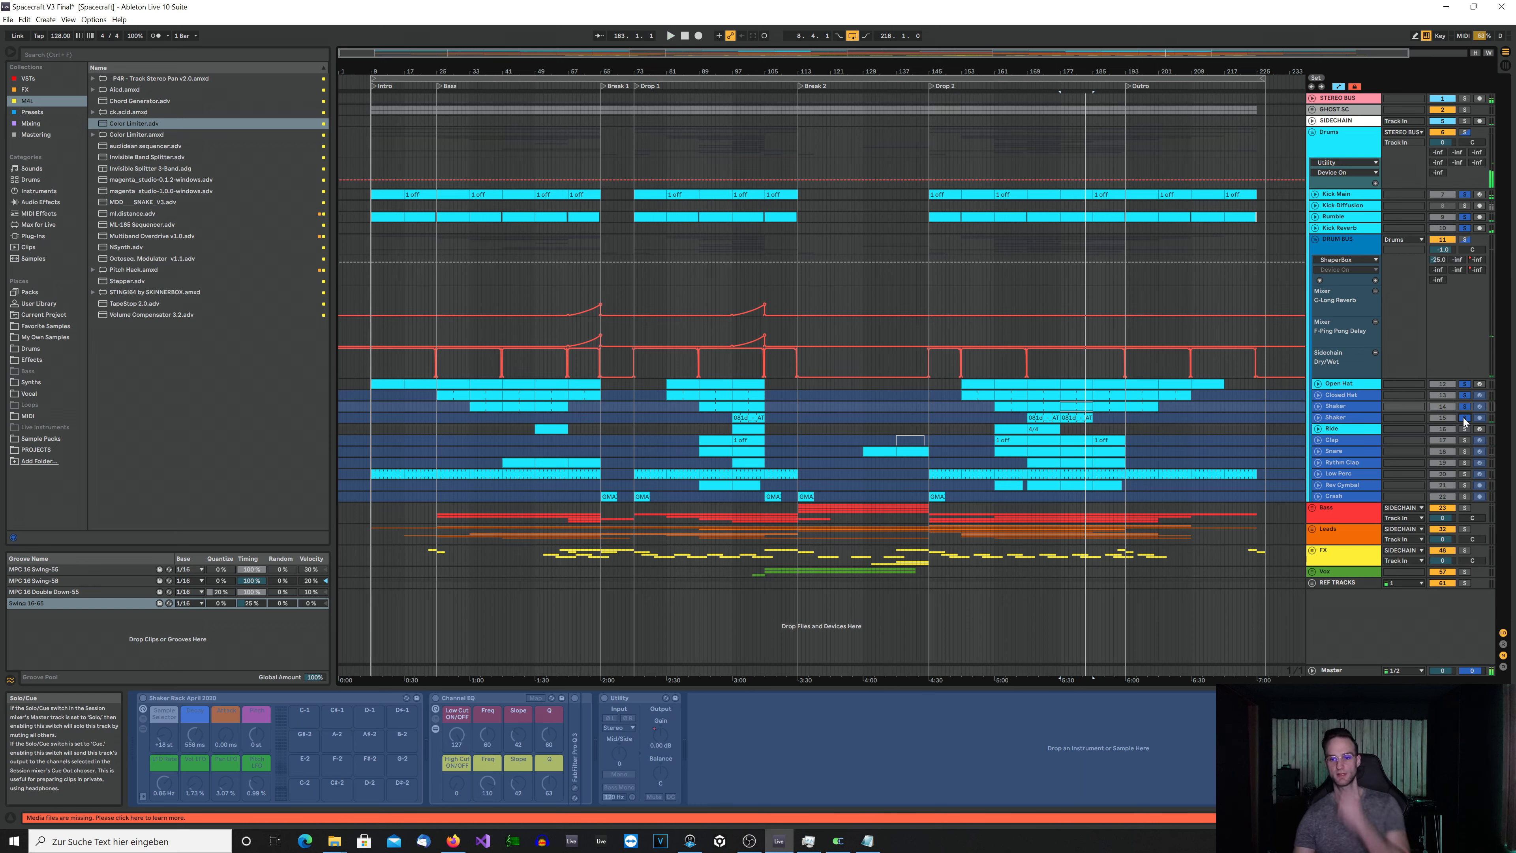
{"action": "left_click", "coordinate": [1359, 417]}
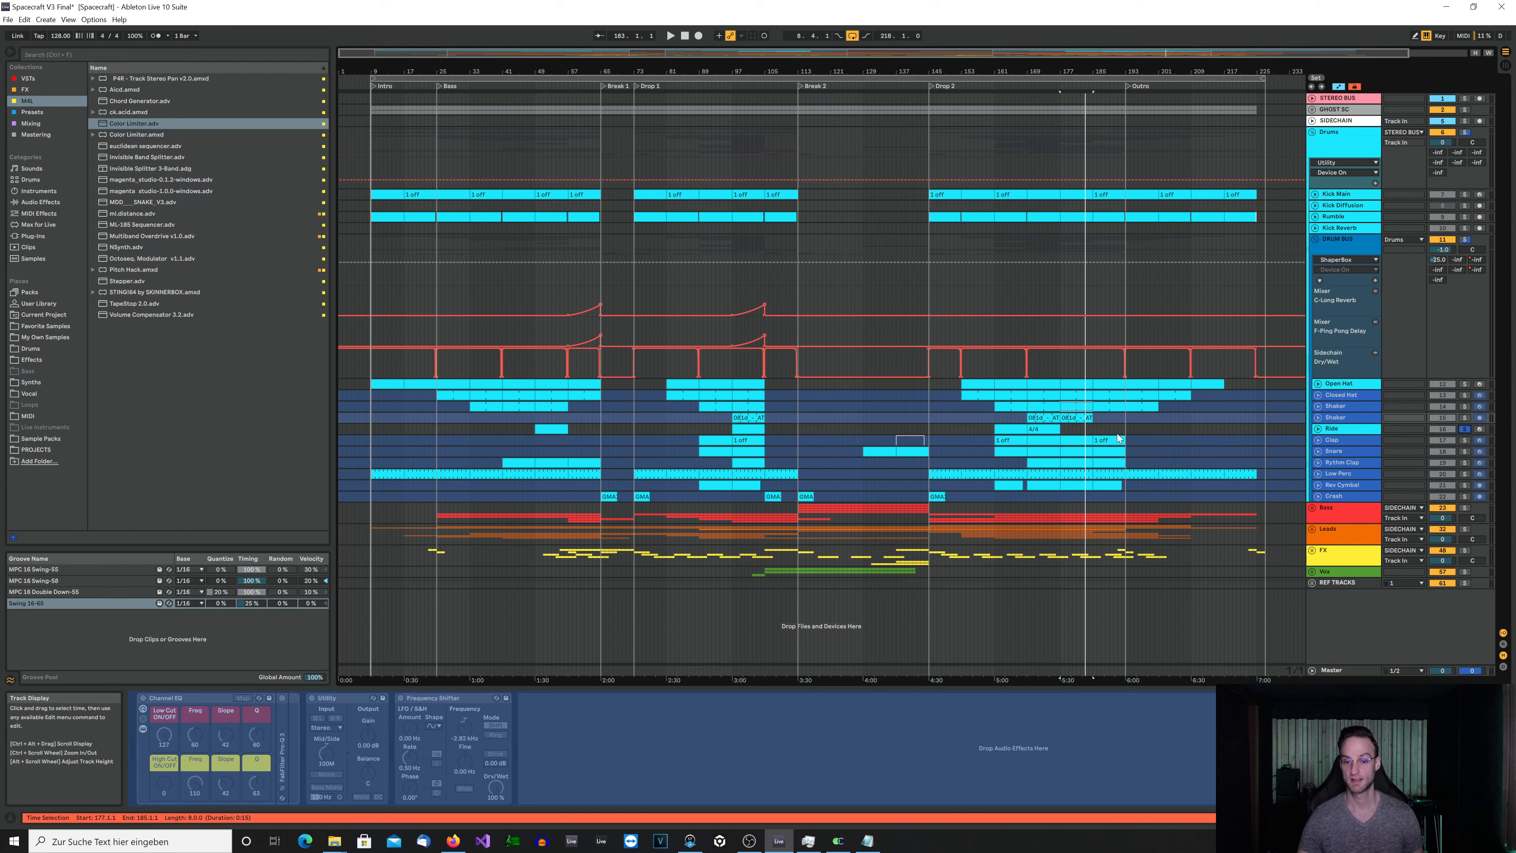
{"action": "left_click", "coordinate": [1014, 430]}
{"action": "key", "text": "space"}
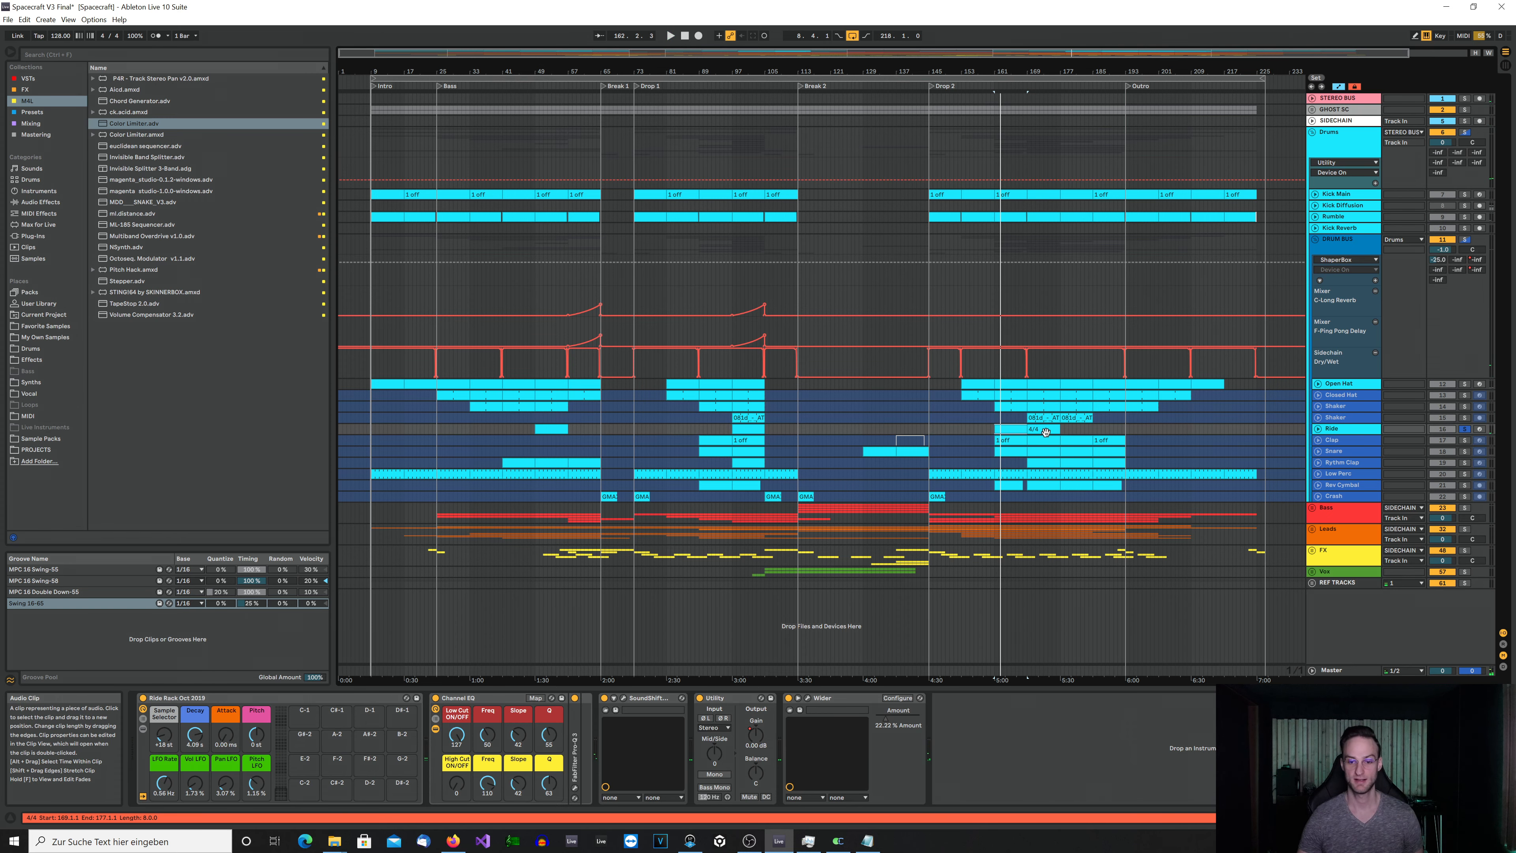
- Unfold the Ride track, play and examine the notes and velocities of its two last-drop clips, and fold it
{"action": "left_click", "coordinate": [1318, 429]}
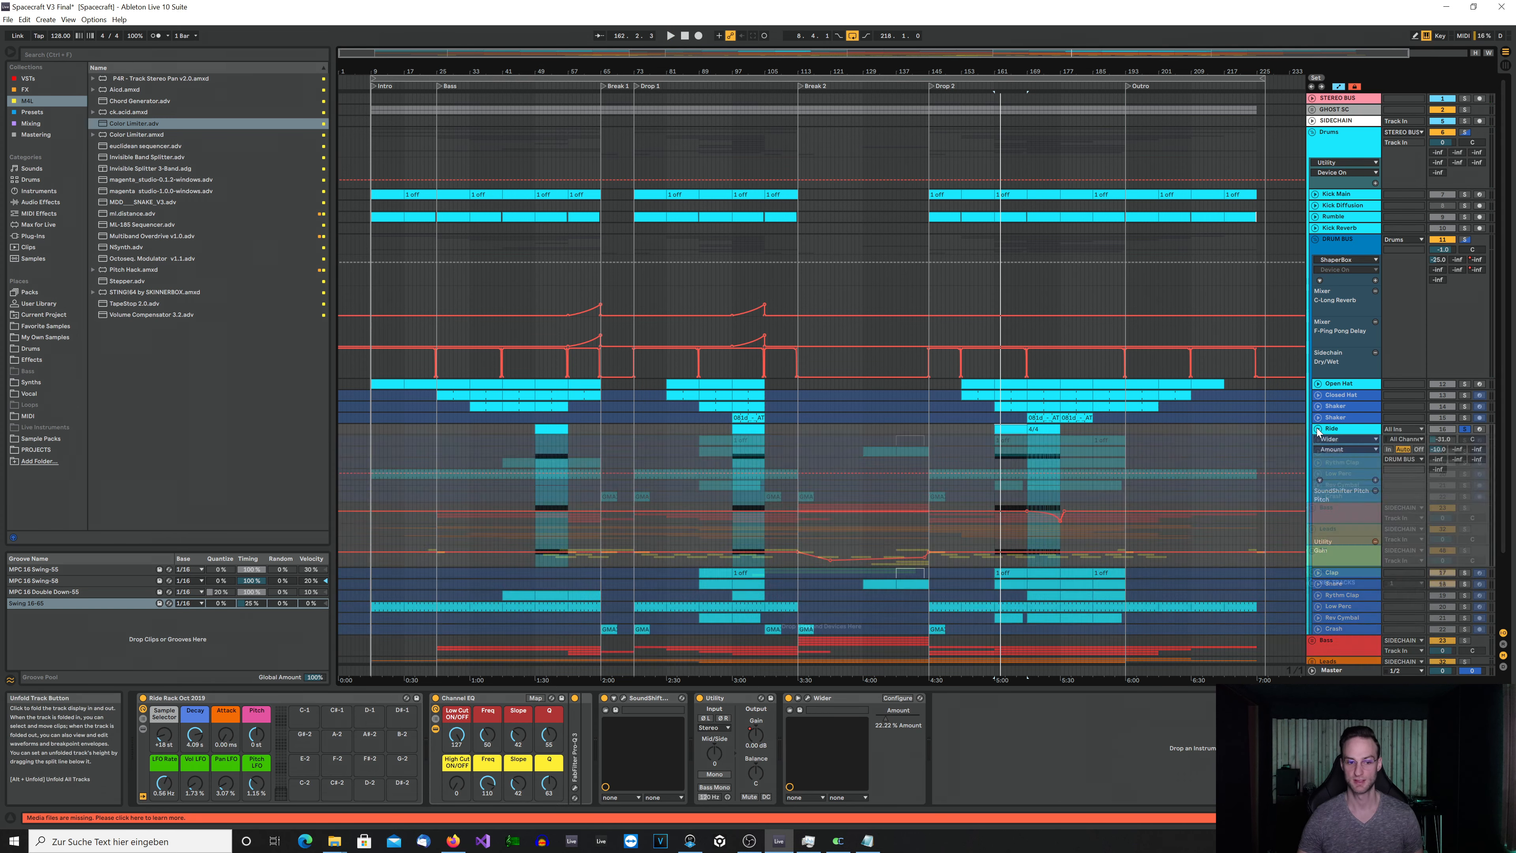
{"action": "key", "text": "space"}
{"action": "double_click", "coordinate": [1011, 431]}
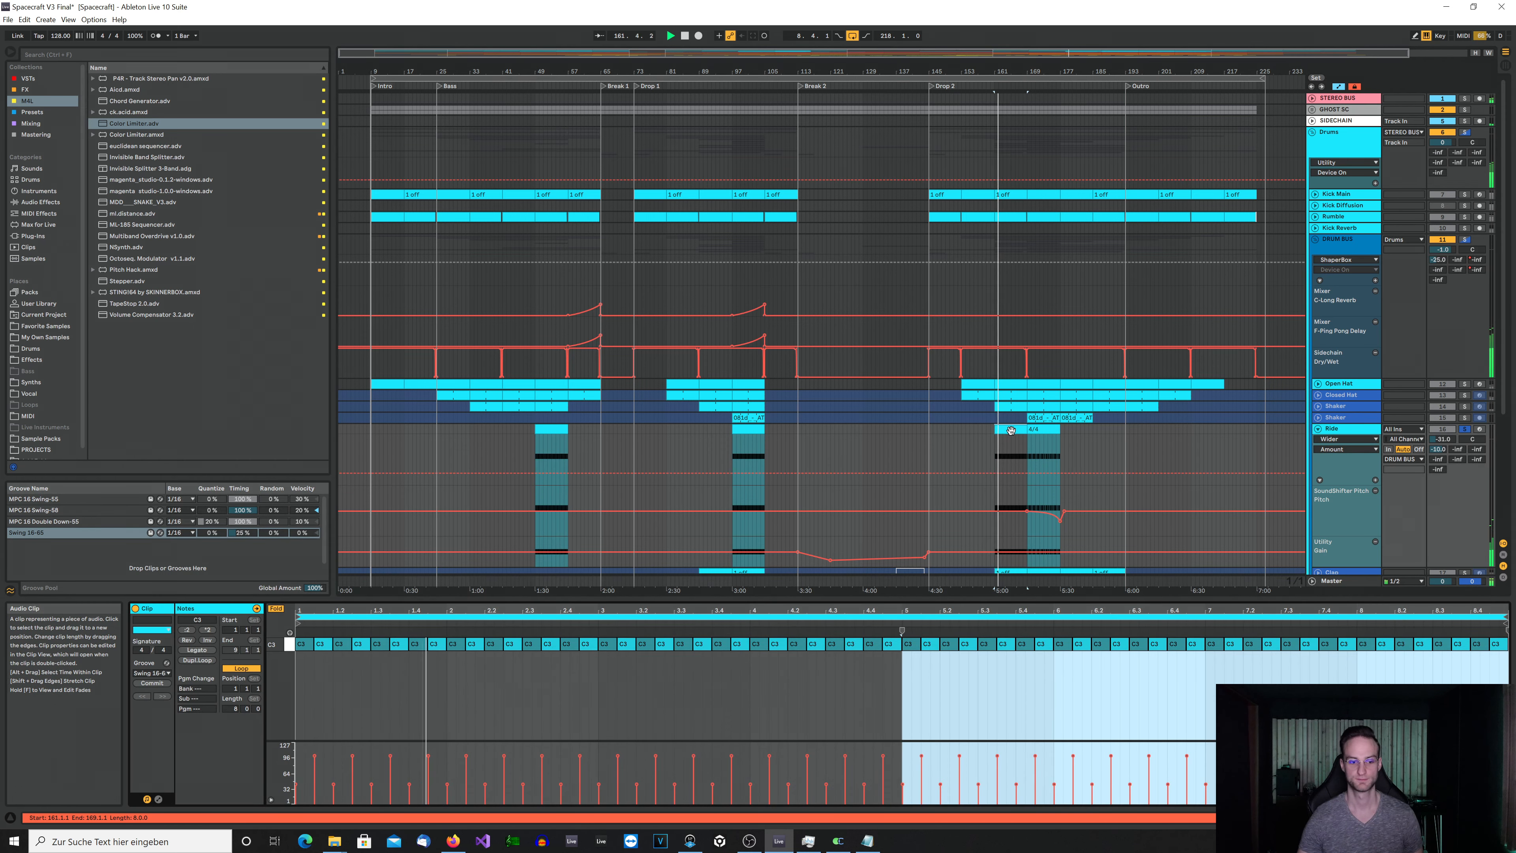
{"action": "left_click", "coordinate": [1050, 430]}
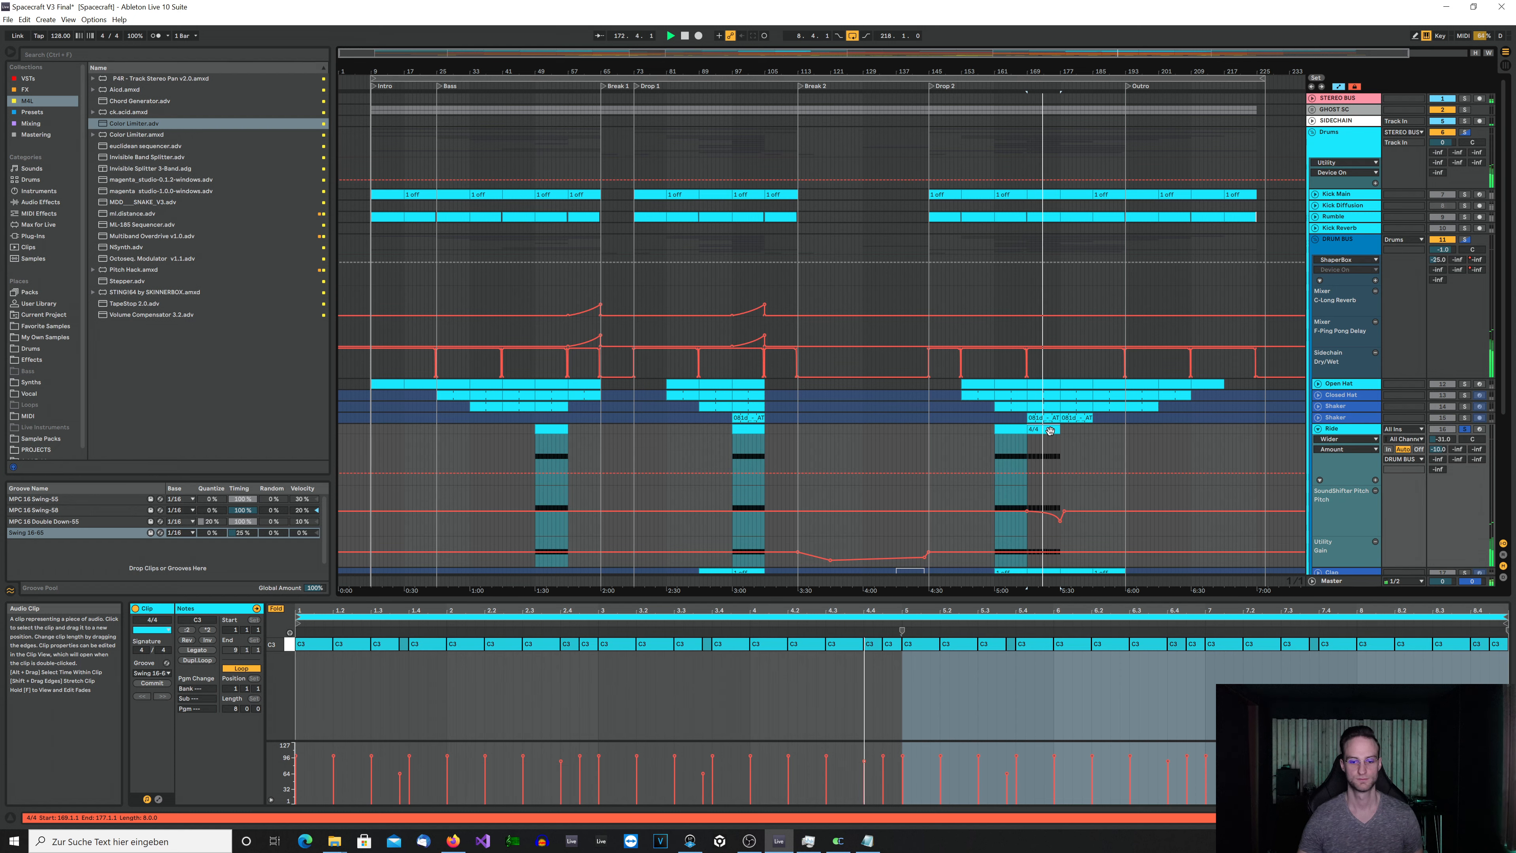
{"action": "scroll", "coordinate": [1075, 464], "scroll_direction": "down", "scroll_amount": 2}
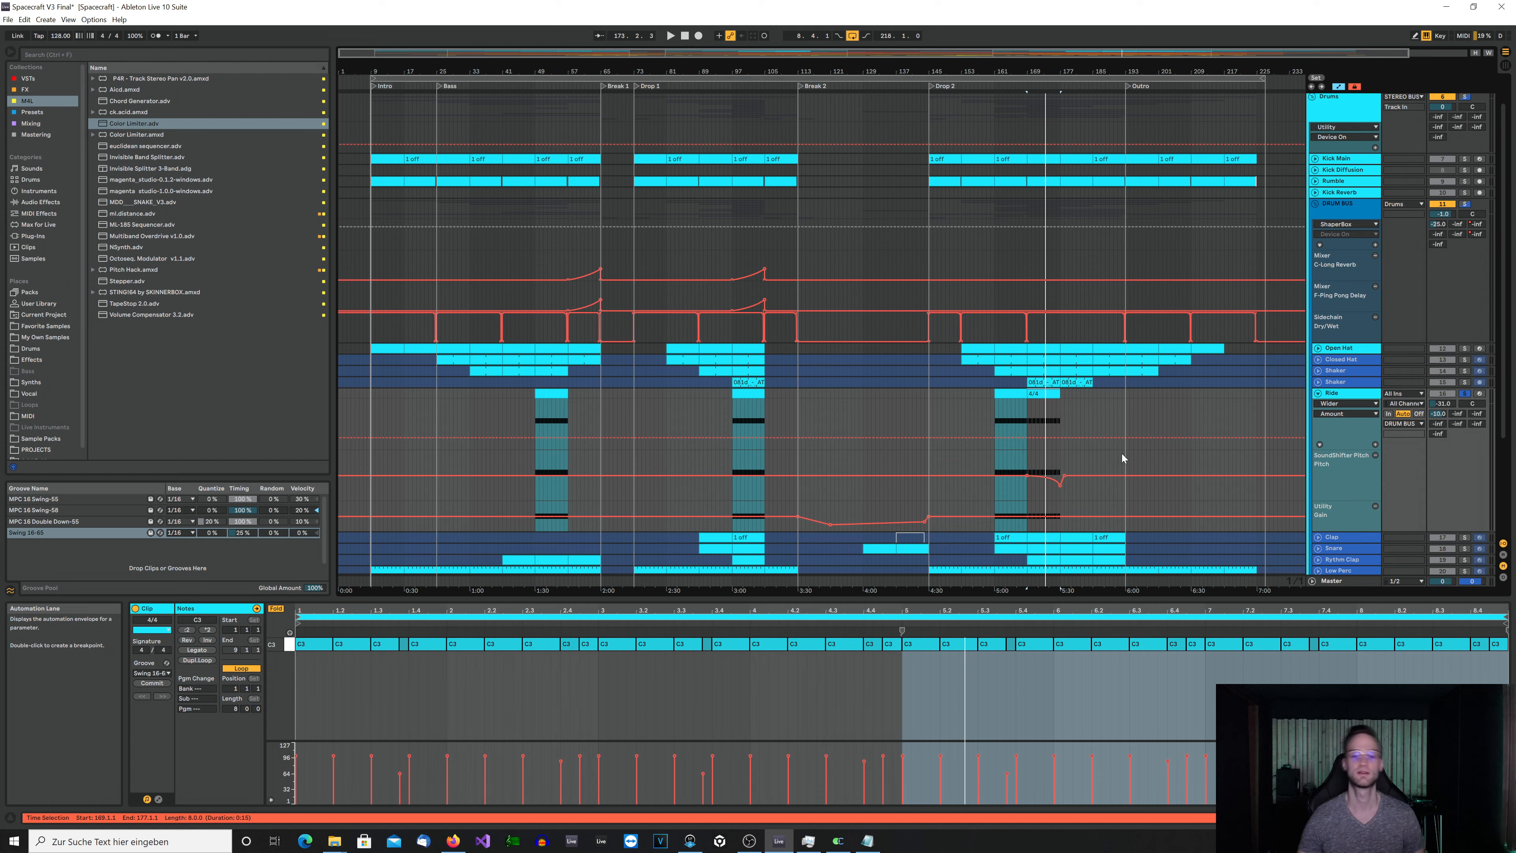
{"action": "left_click", "coordinate": [1318, 394]}
- Audition the Clap and the Snare tracks in the last drop, each one soloed
{"action": "left_click", "coordinate": [1466, 405]}
{"action": "key", "text": "space"}
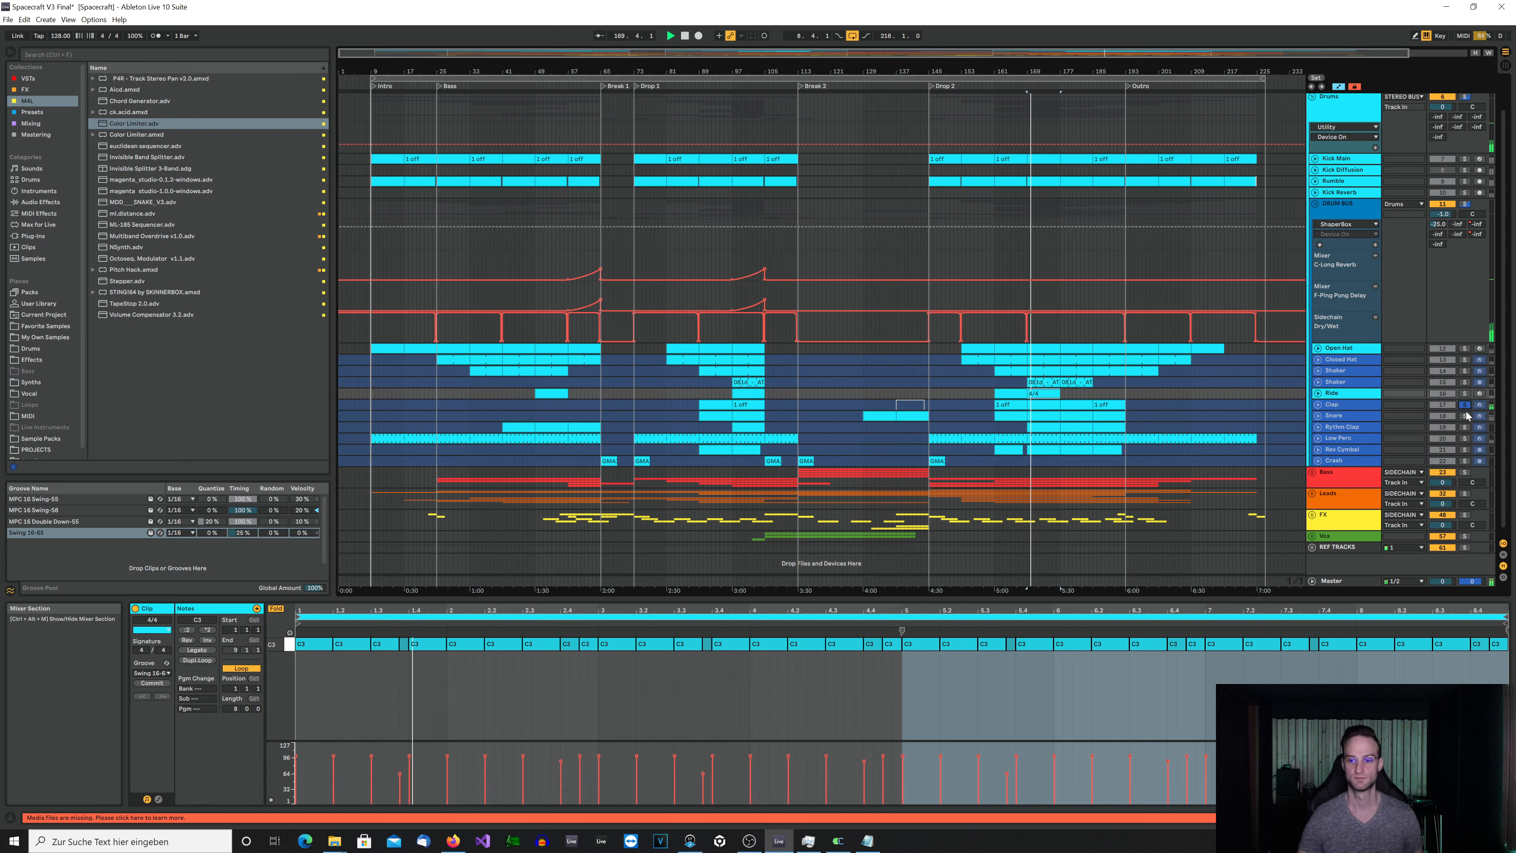
{"action": "left_click", "coordinate": [1466, 417]}
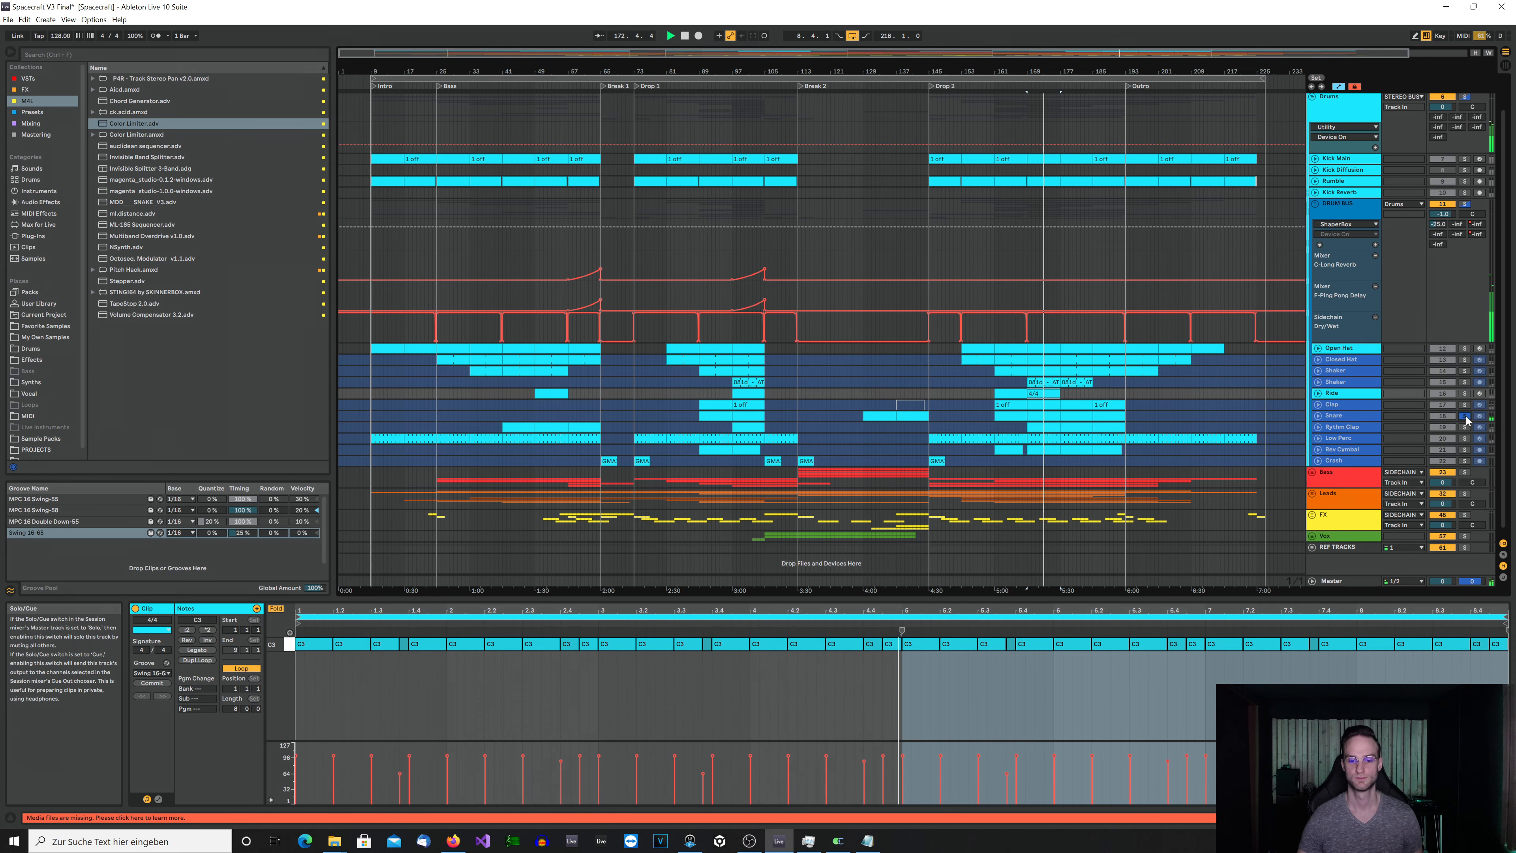
- Compare the device chains of the Snare, both Shakers, Closed Hat and Clap tracks
{"action": "left_click", "coordinate": [1354, 417]}
{"action": "double_click", "coordinate": [1354, 417]}
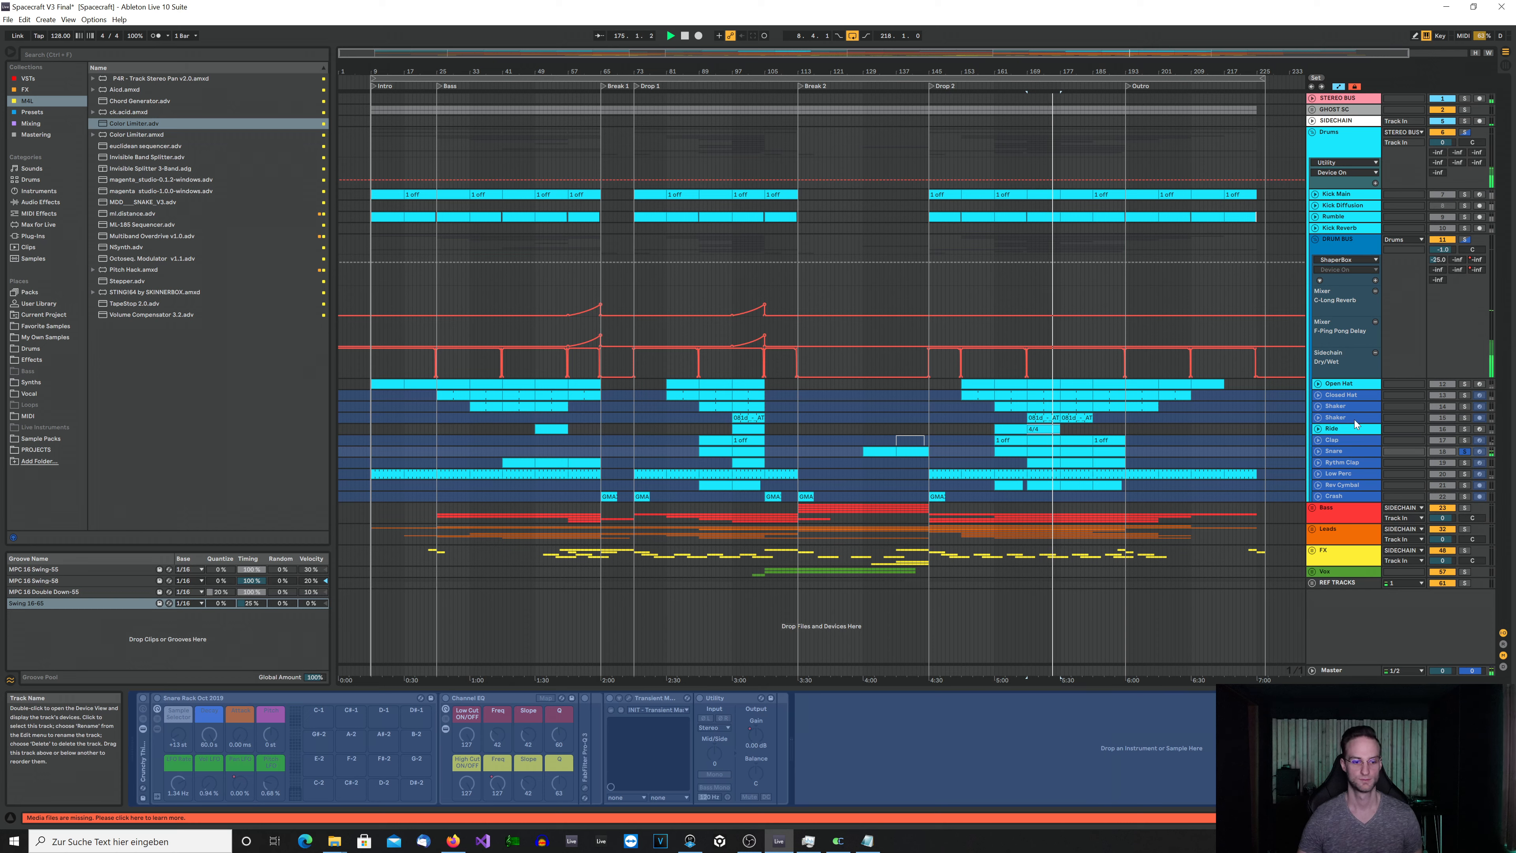
{"action": "left_click", "coordinate": [1355, 417]}
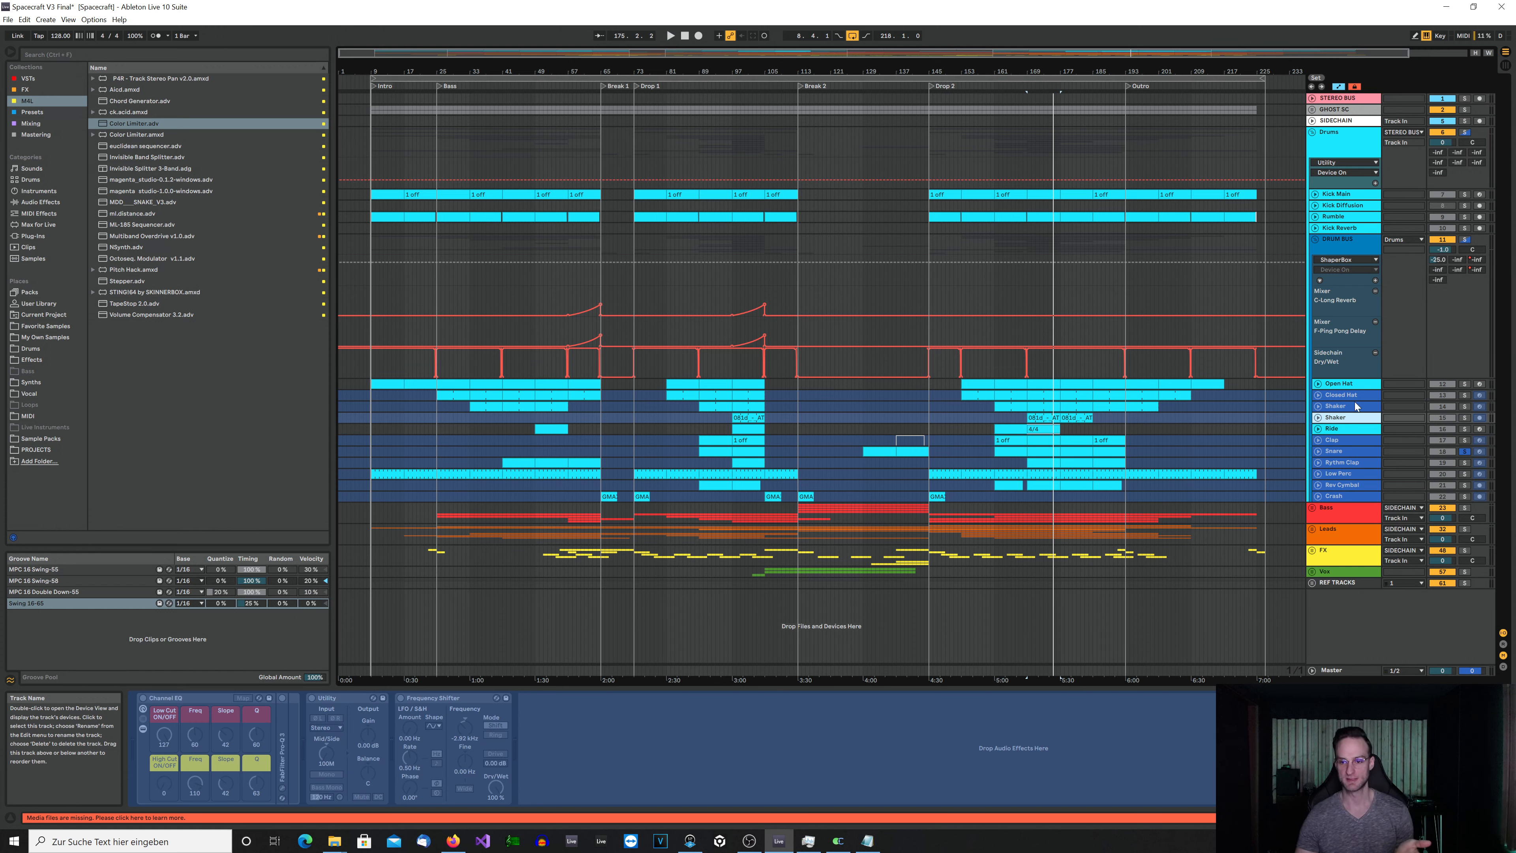
{"action": "left_click", "coordinate": [1354, 397]}
{"action": "left_click", "coordinate": [1354, 406]}
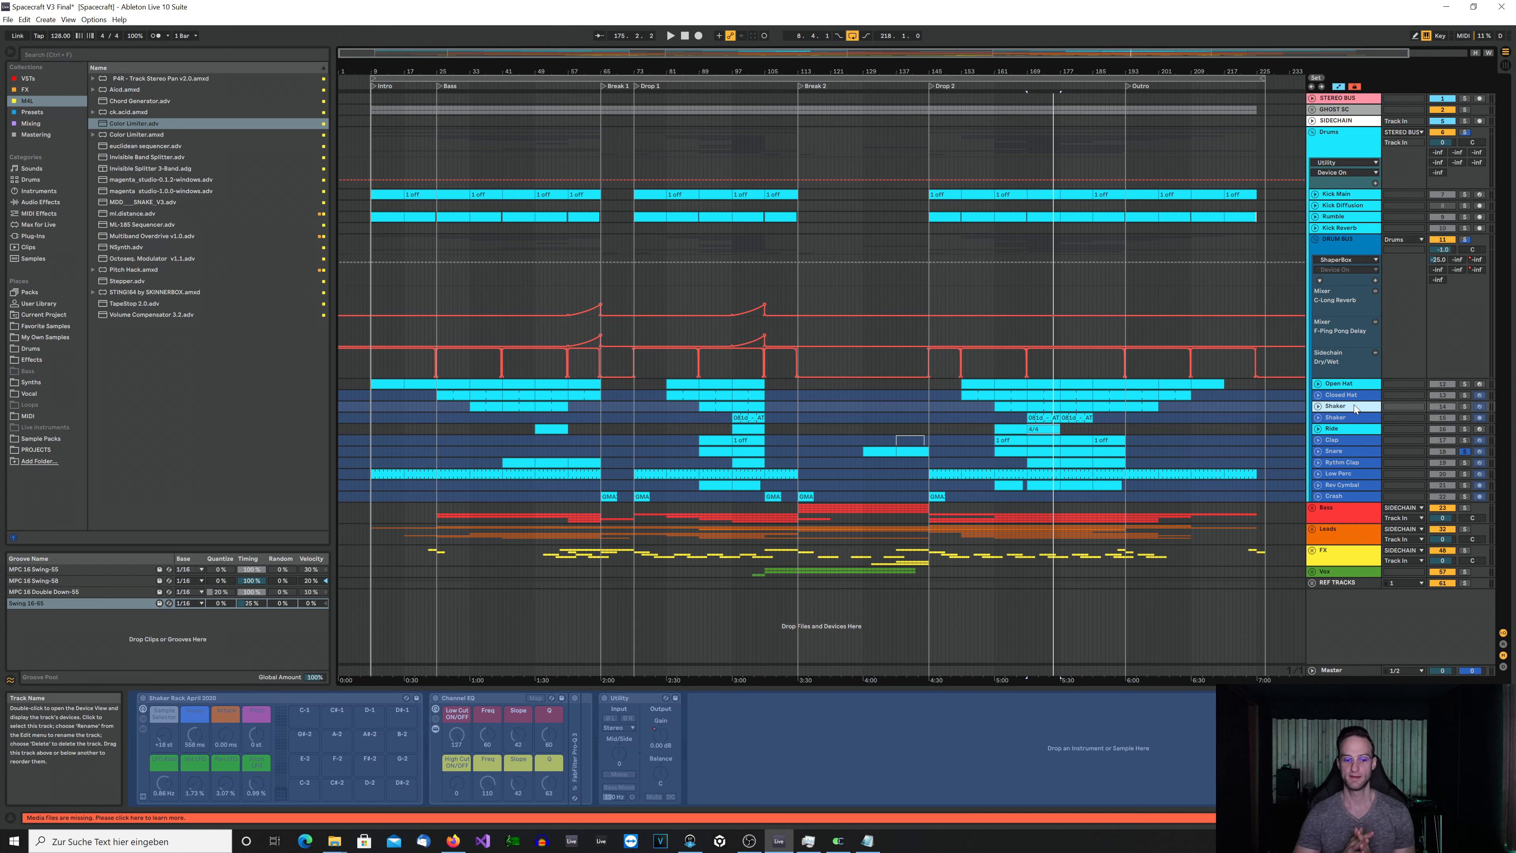
{"action": "left_click", "coordinate": [1354, 442]}
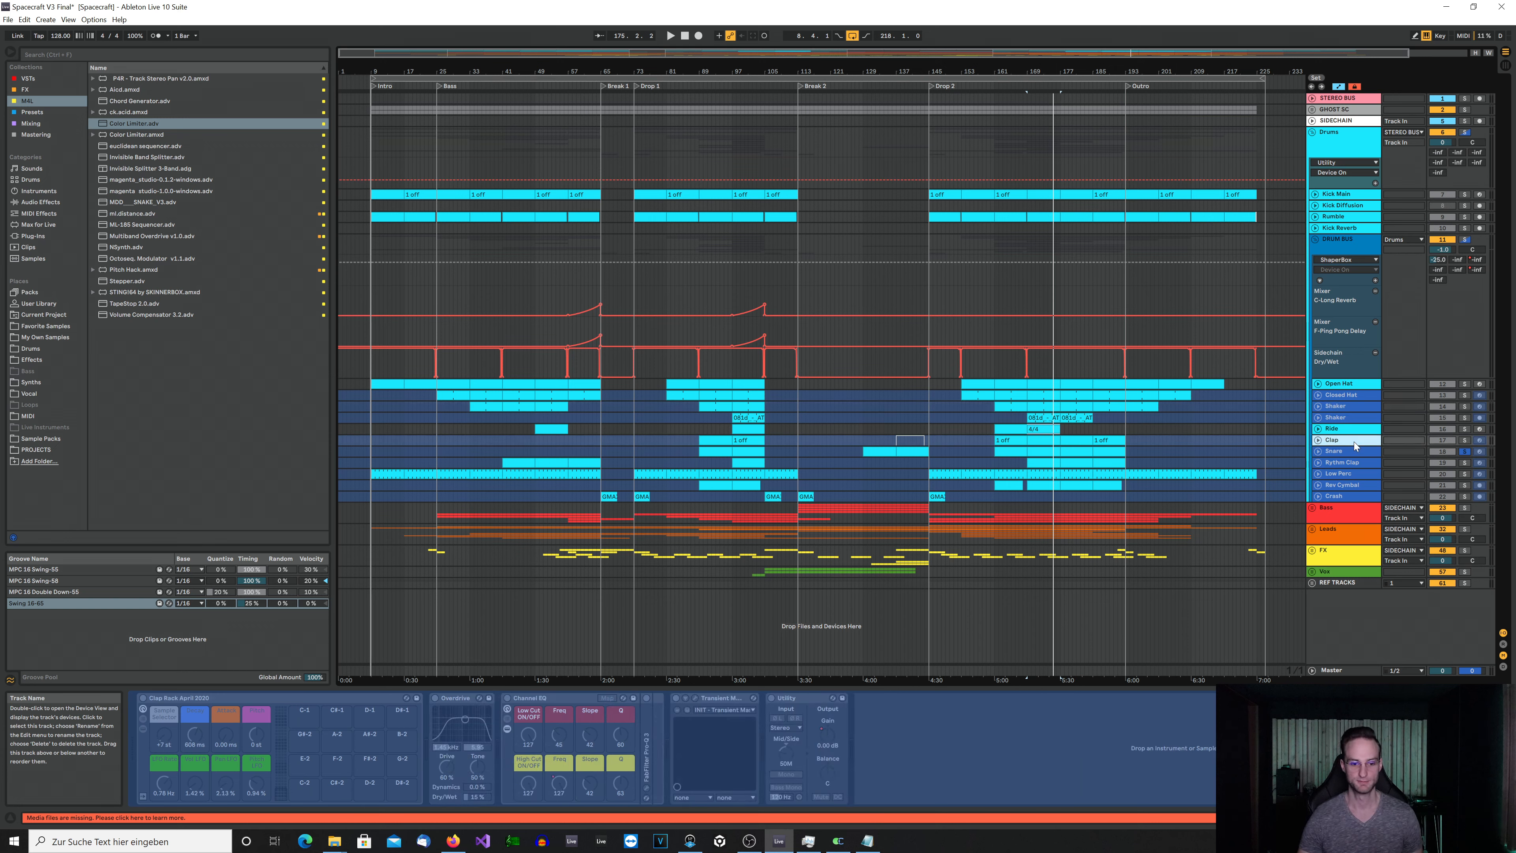
{"action": "left_click", "coordinate": [1348, 452]}
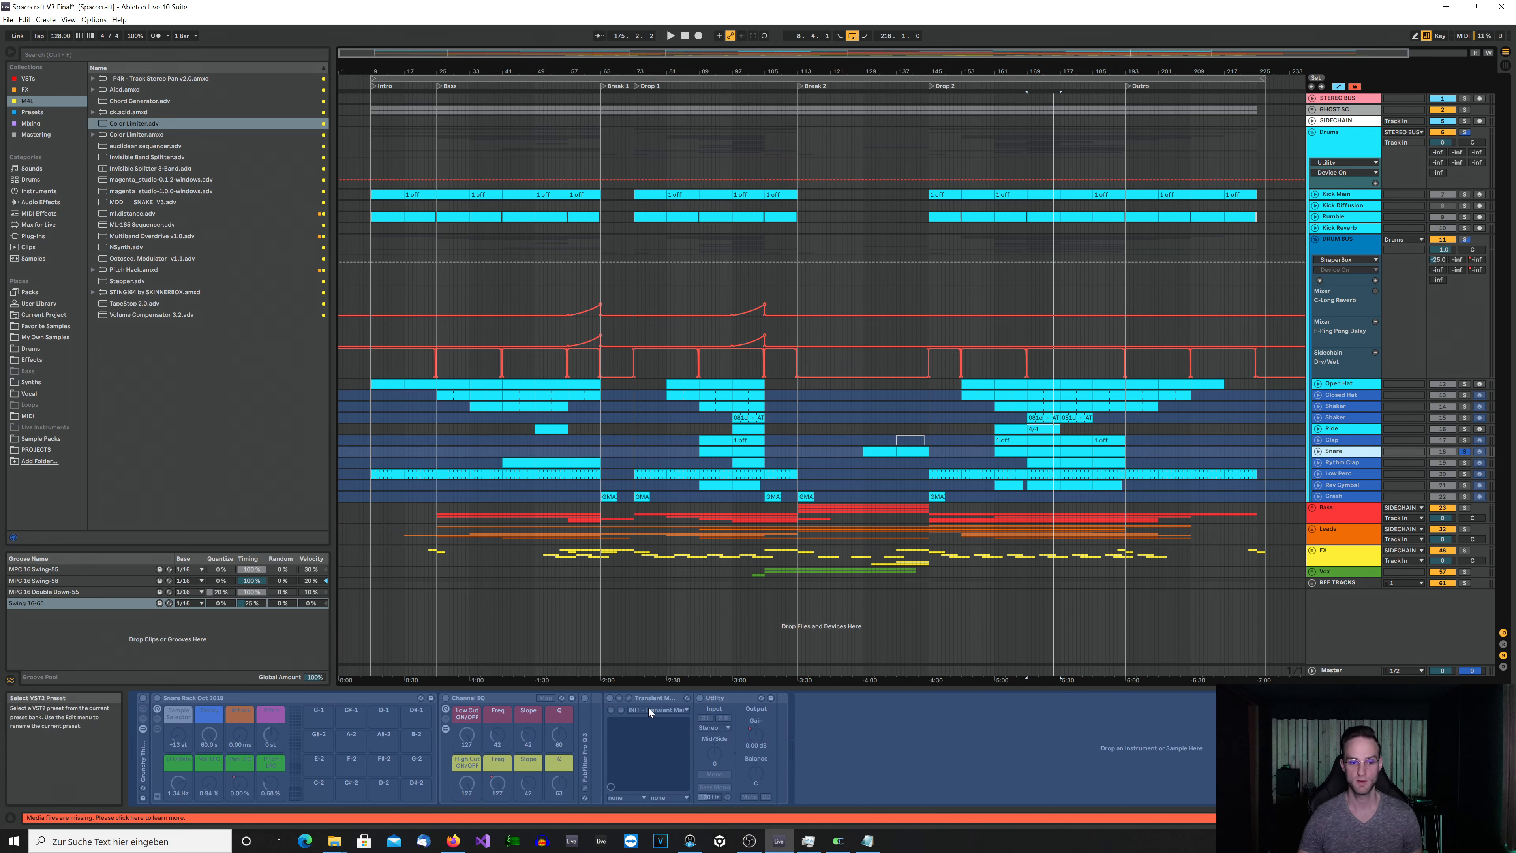
- Unfreeze the Snare track, inspect its Transient Master attack and sustain settings, and close the plug-in window
{"action": "right_click", "coordinate": [1339, 453]}
{"action": "left_click", "coordinate": [1354, 525]}
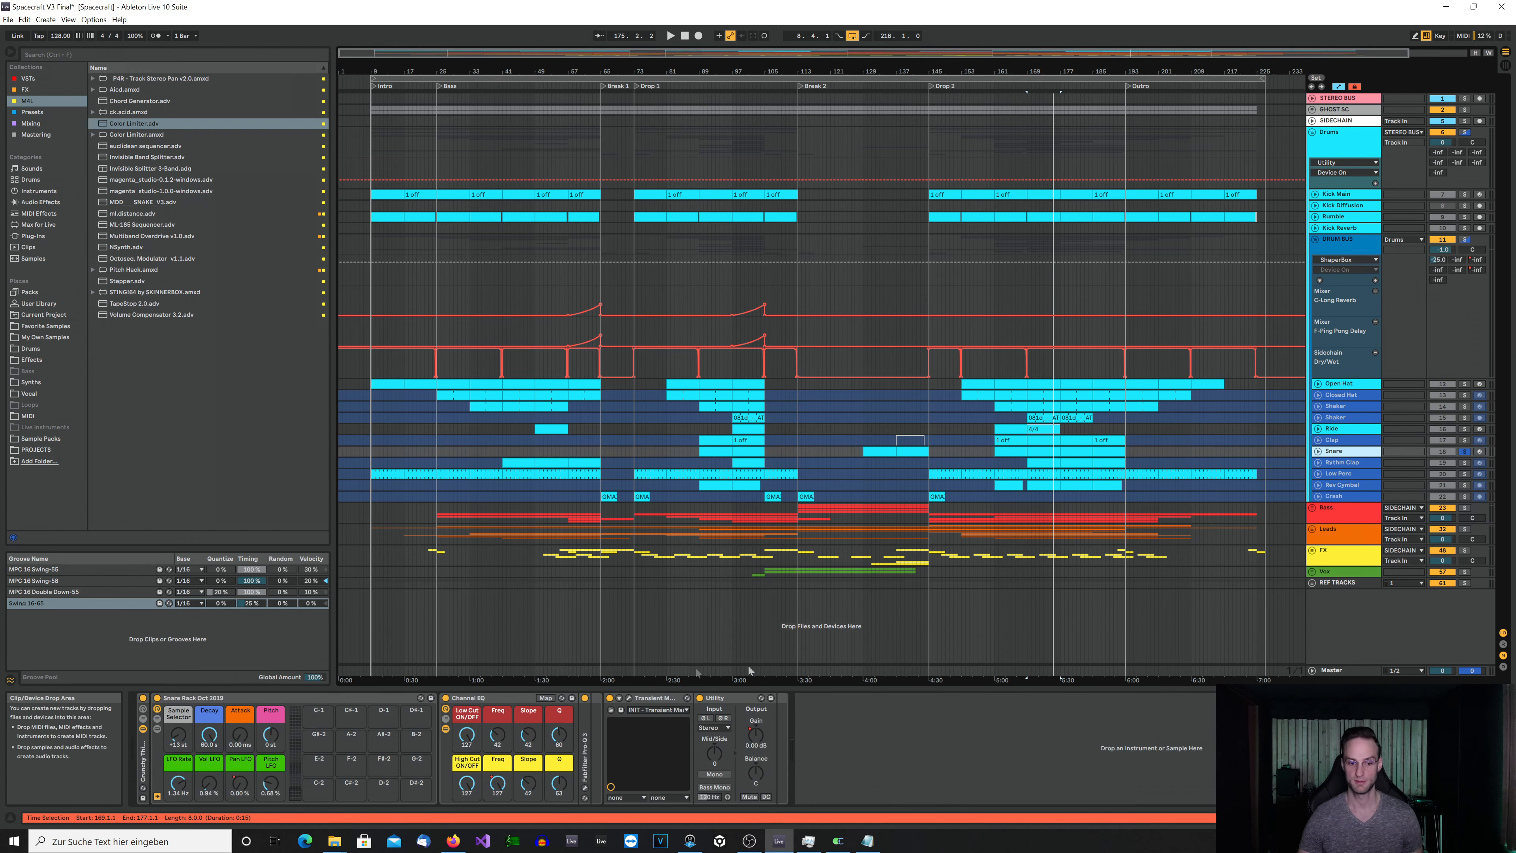
{"action": "left_click", "coordinate": [630, 699]}
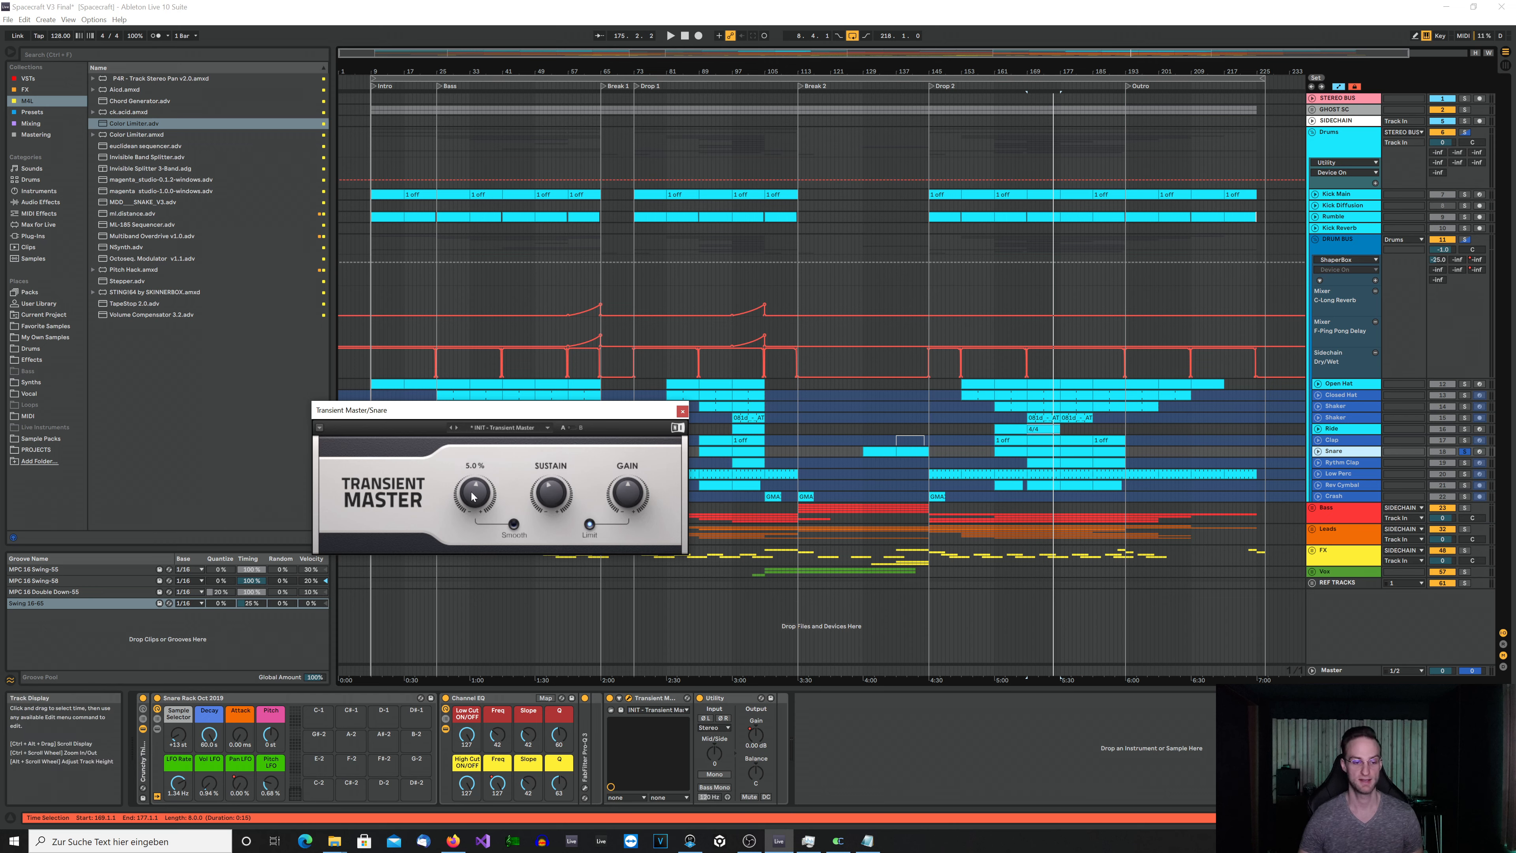
{"action": "mouse_move", "coordinate": [549, 493]}
{"action": "left_click", "coordinate": [683, 412]}
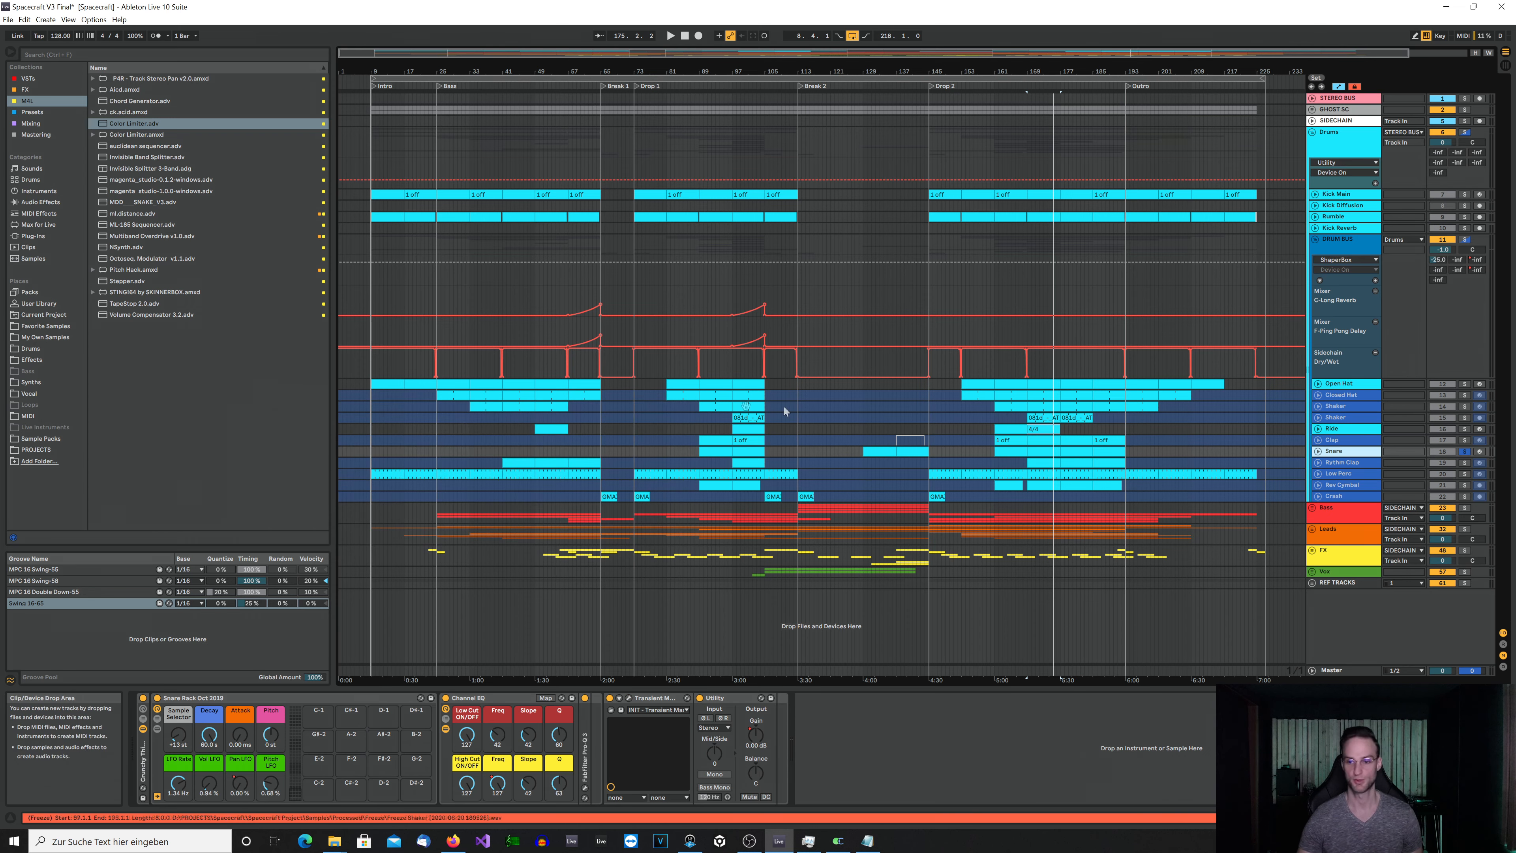
- Audition the Clap layered with the Snare in the last drop
{"action": "left_click", "coordinate": [1465, 440], "text": "ctrl"}
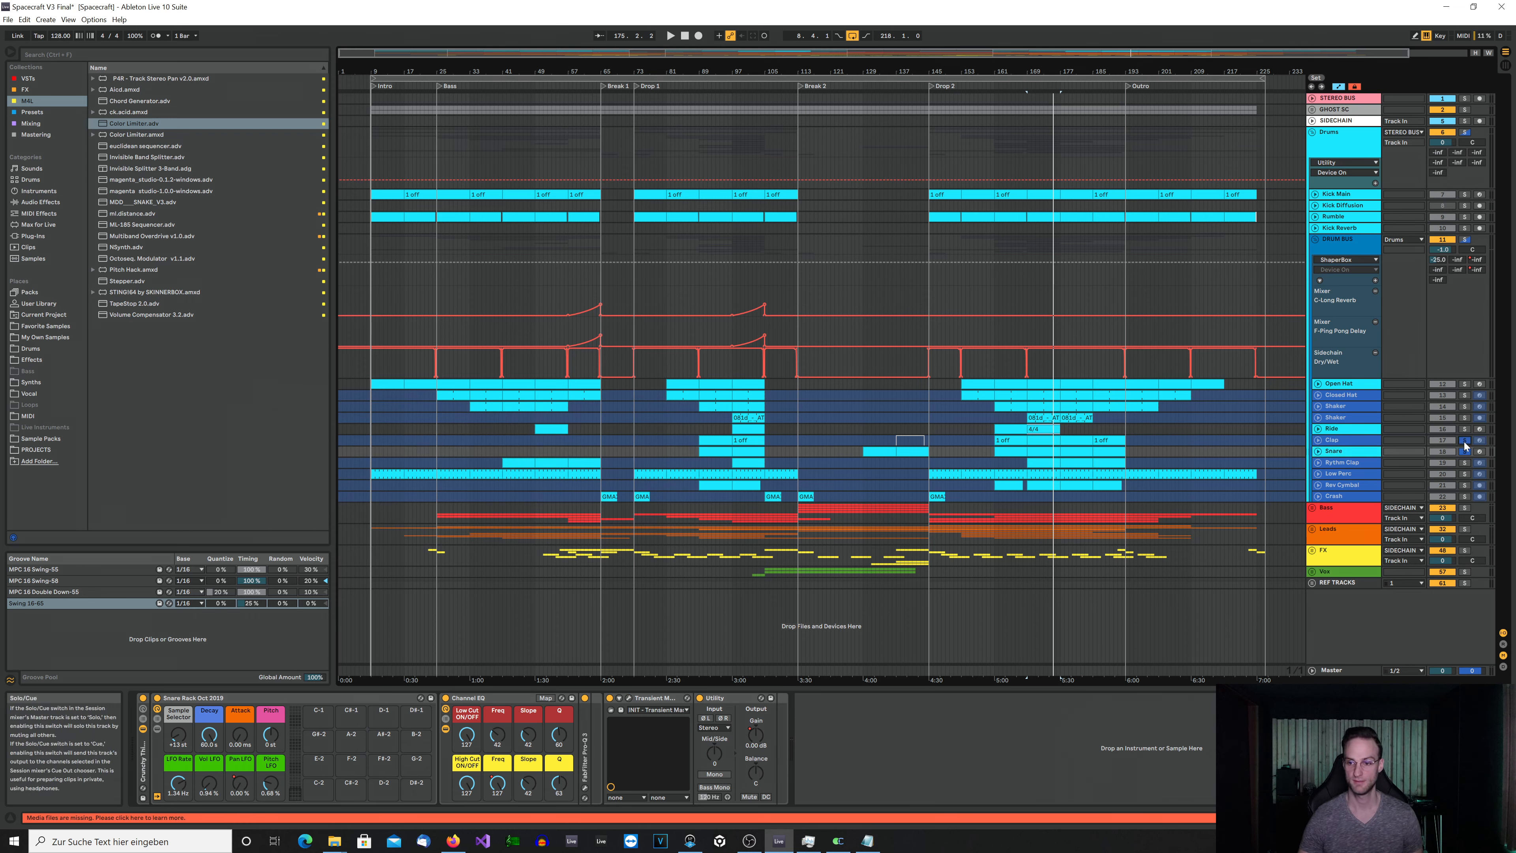
{"action": "key", "text": "space"}
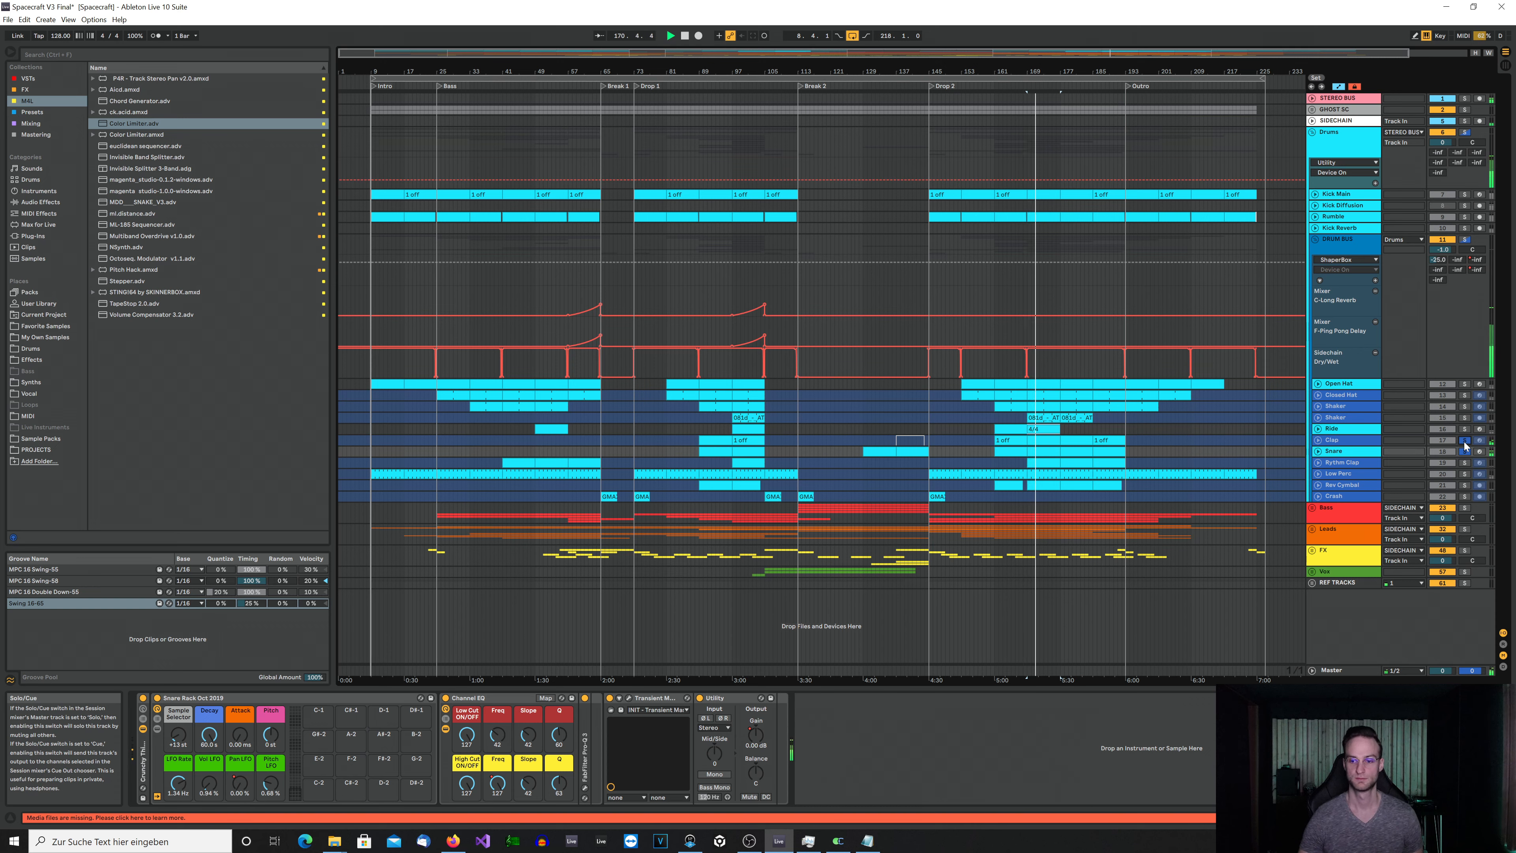
- Solo and unfold the Rythm Clap track, open its first last-drop clip and audition its note pattern
{"action": "left_click", "coordinate": [1465, 461]}
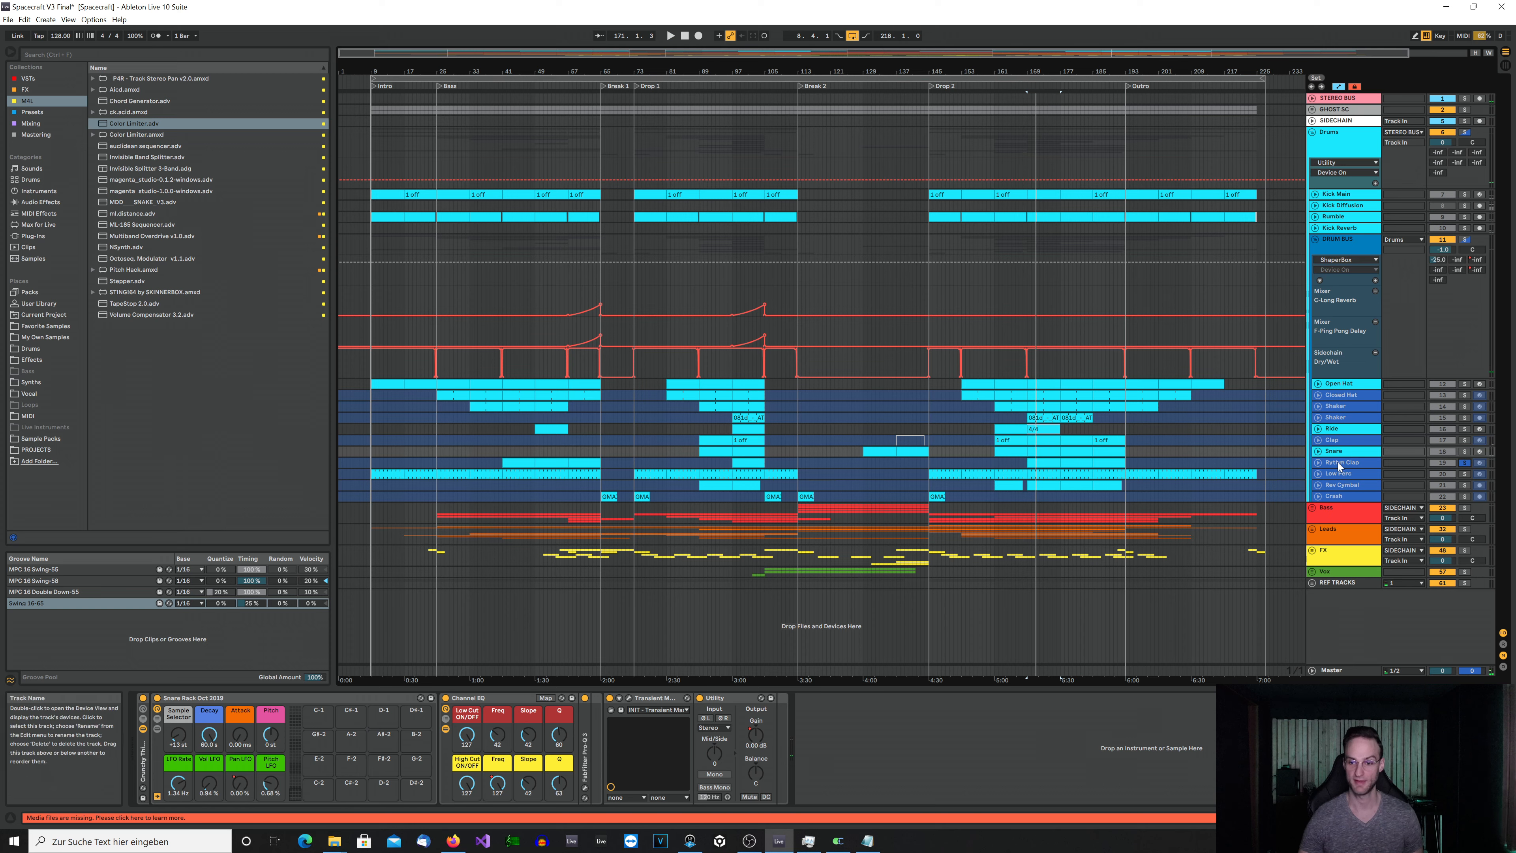
{"action": "left_click", "coordinate": [1318, 463]}
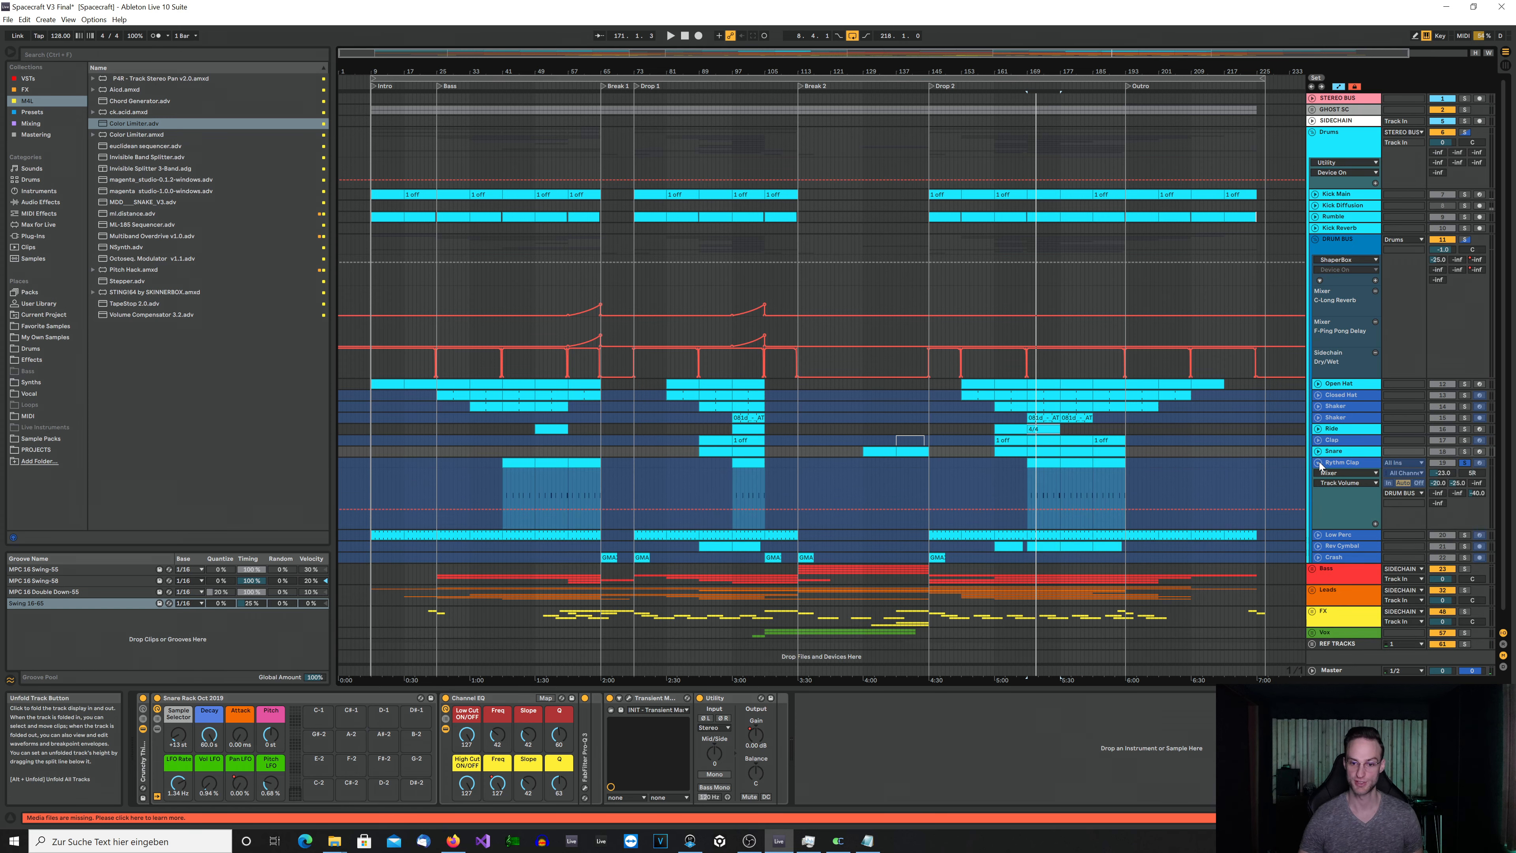
{"action": "left_click", "coordinate": [1051, 462]}
{"action": "double_click", "coordinate": [1051, 461]}
{"action": "key", "text": "space"}
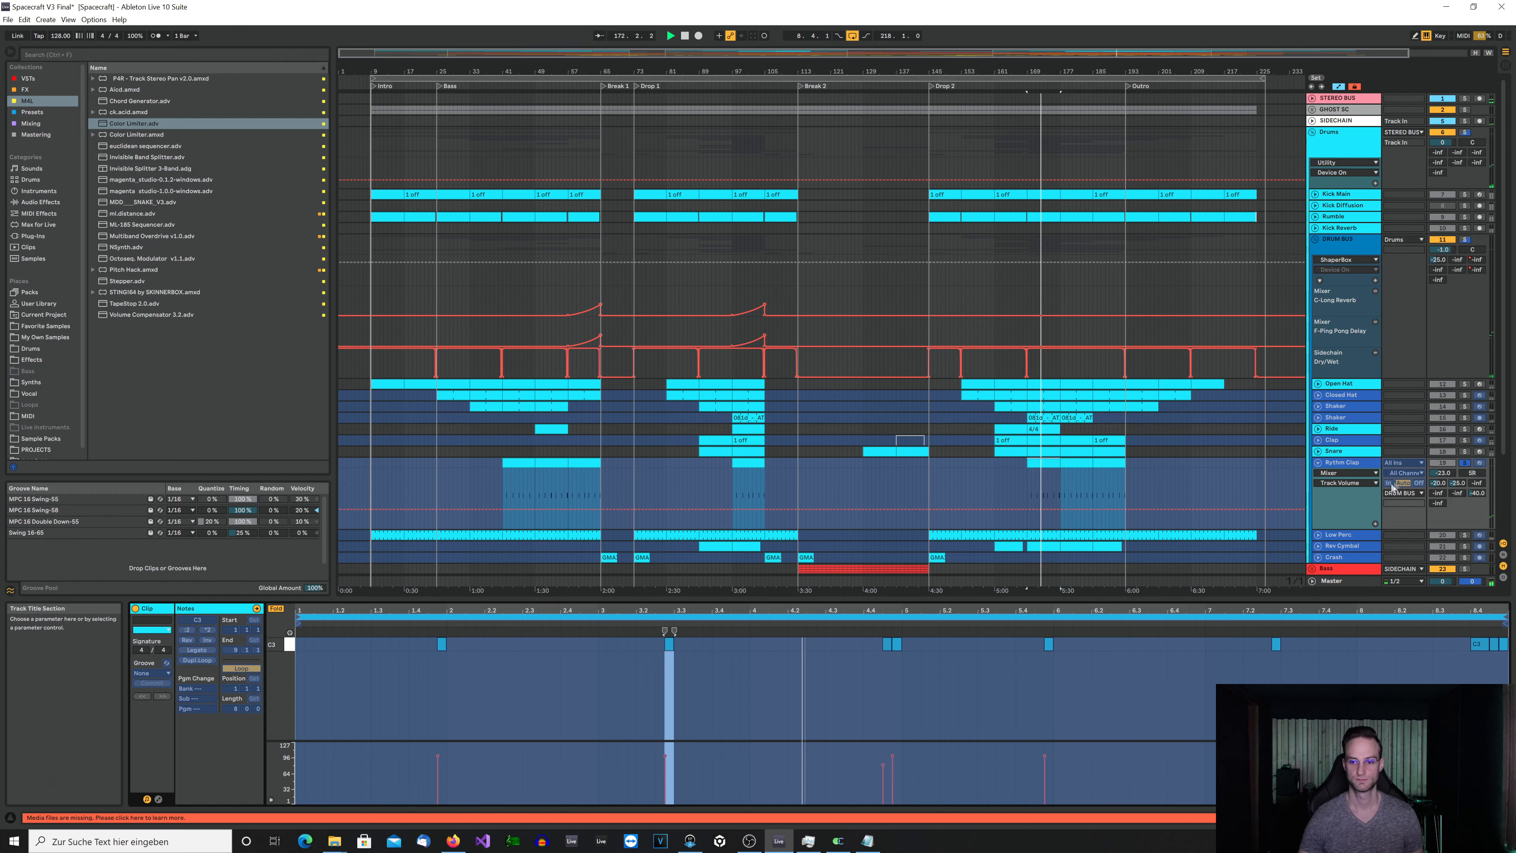
- Audition the Rythm Clap layered with the Snare, Clap, Kick Main, Rumble and Kick Reverb, and clear the solos
{"action": "left_click", "coordinate": [1465, 452], "text": "ctrl"}
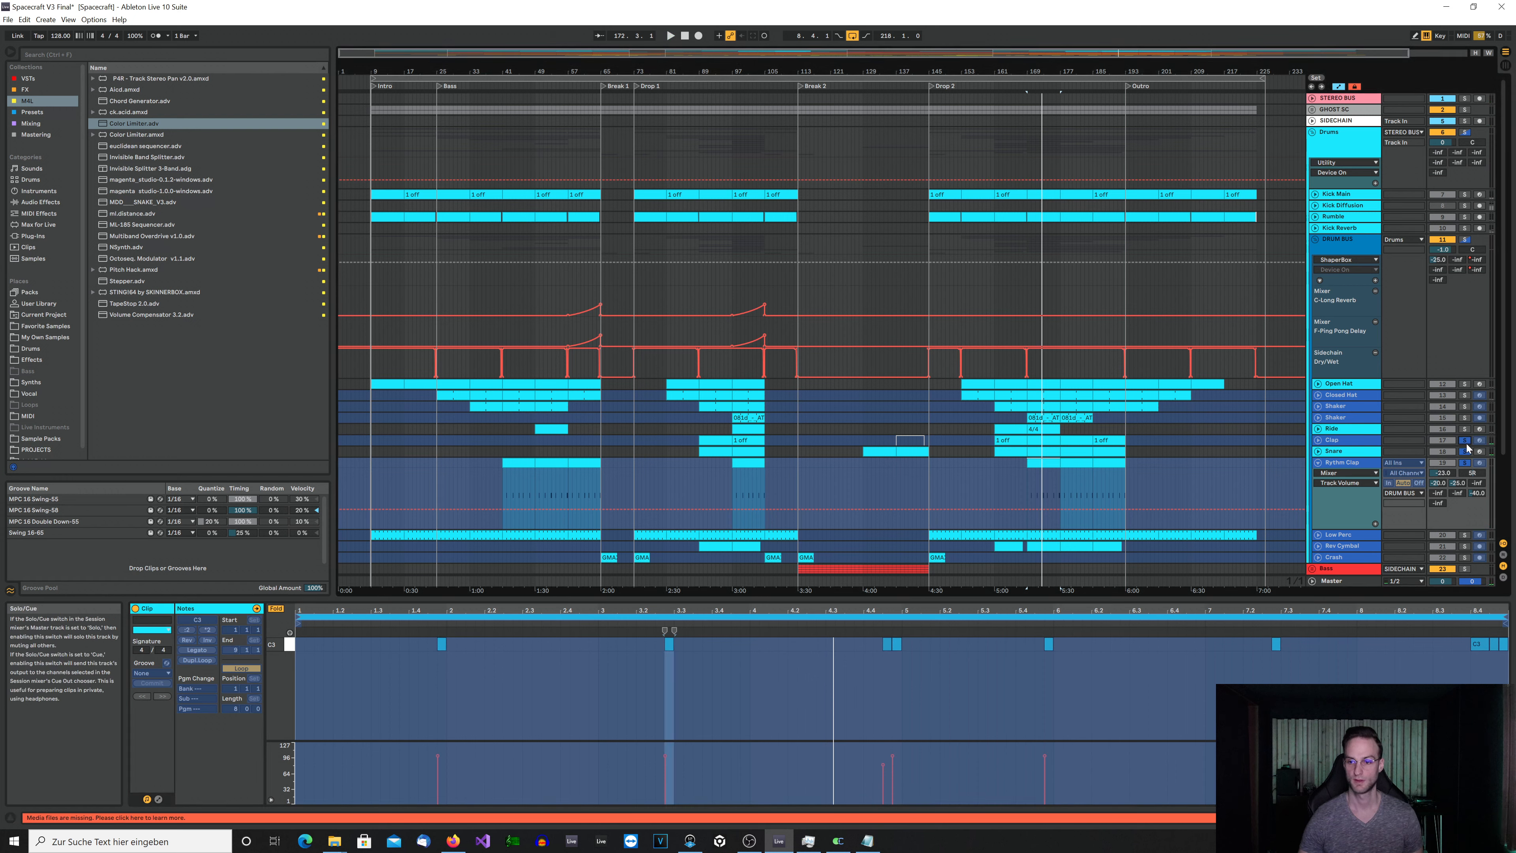
{"action": "left_click", "coordinate": [1465, 194], "text": "ctrl"}
{"action": "left_click", "coordinate": [1465, 217], "text": "ctrl"}
{"action": "left_click", "coordinate": [1463, 229], "text": "ctrl"}
{"action": "key", "text": "space"}
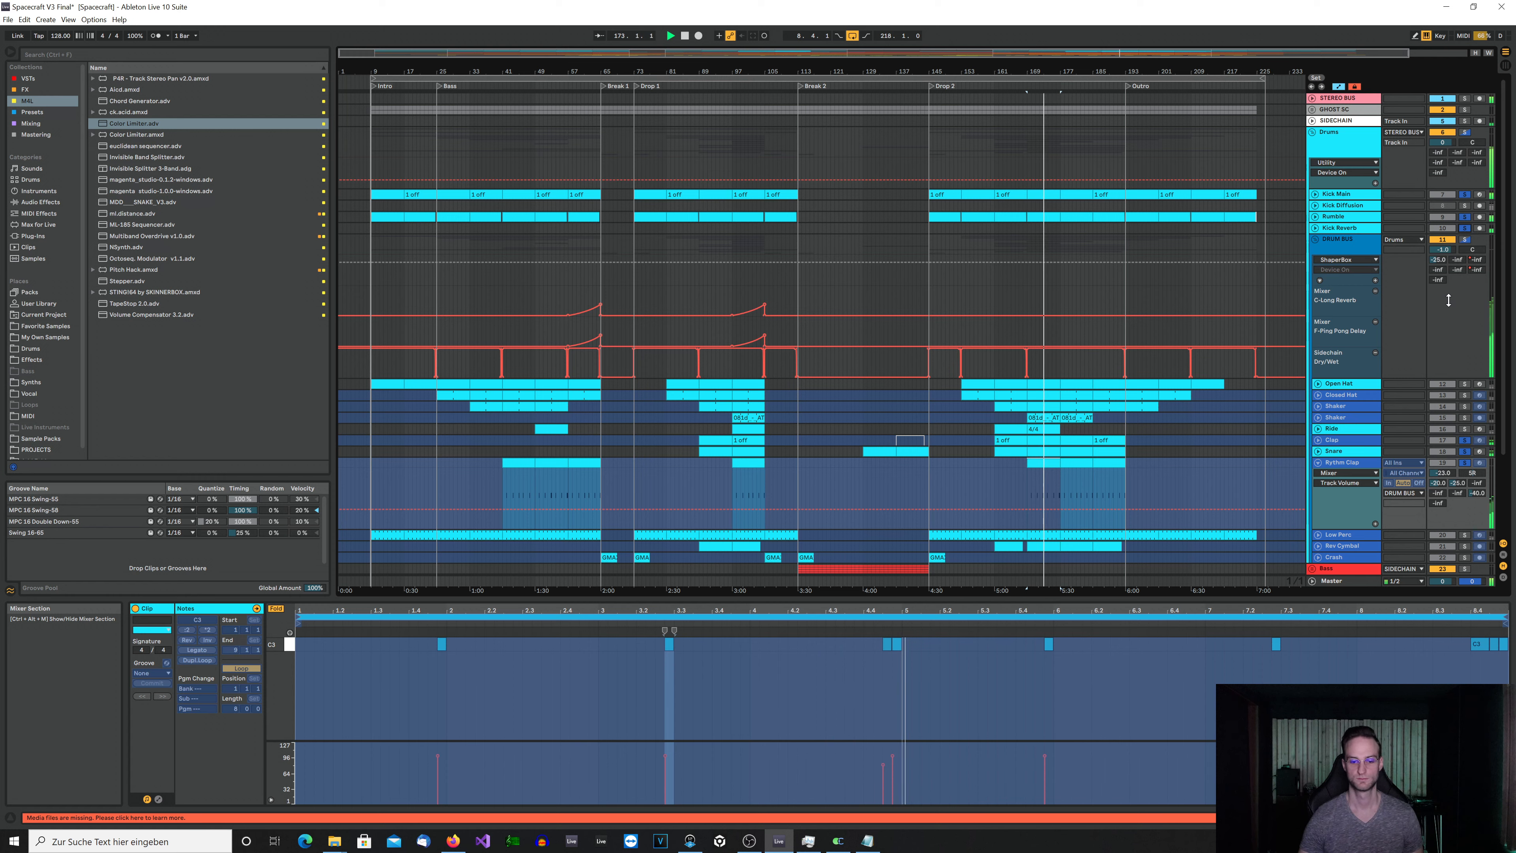
{"action": "left_click", "coordinate": [1465, 463]}
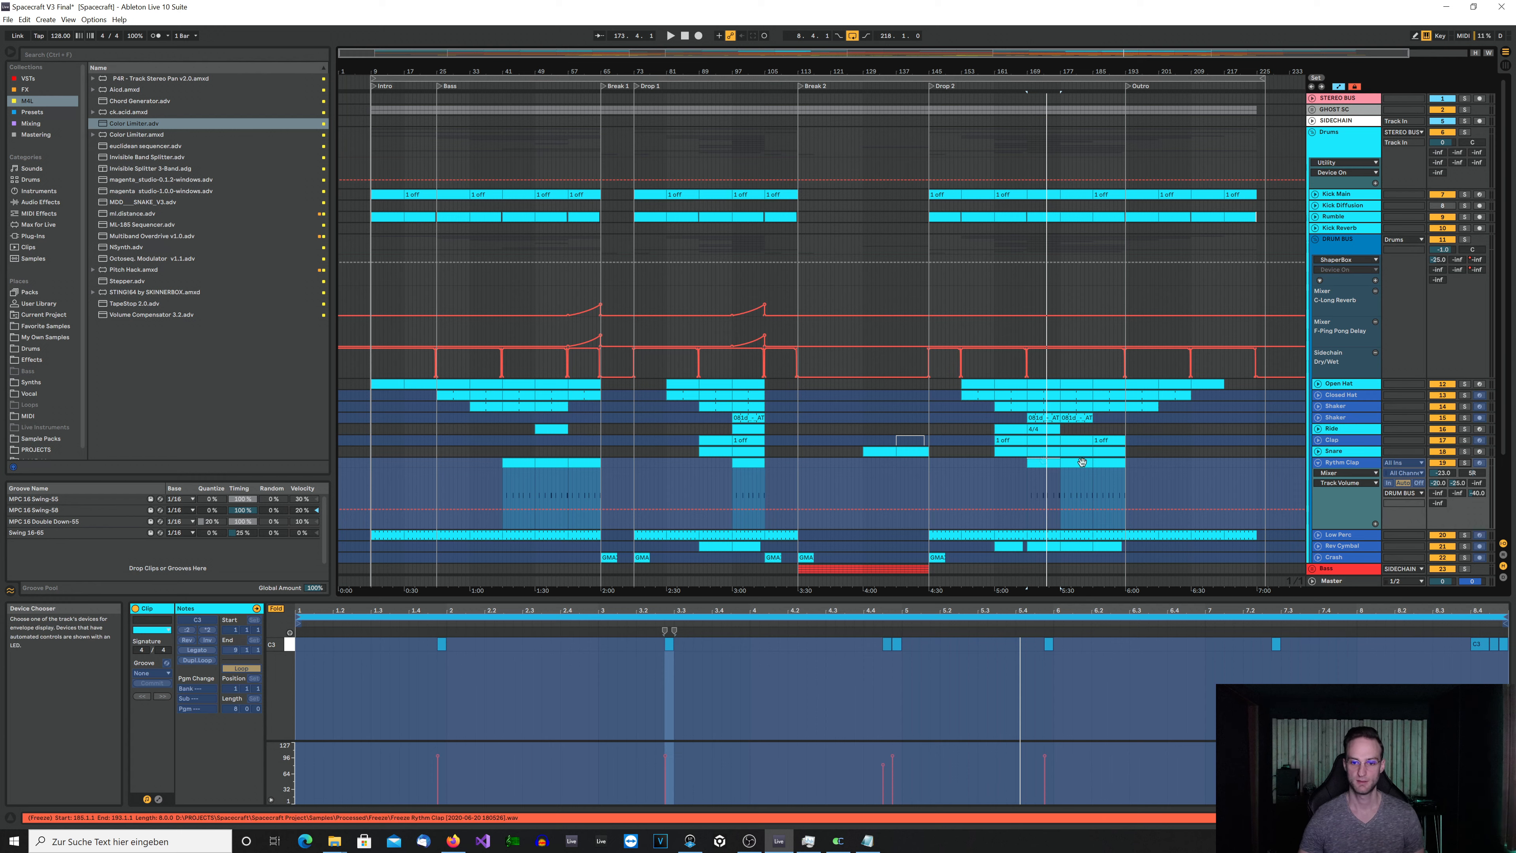
- Fold the Rythm Clap, unfold the Low Perc track and audition it from the start of the last drop, layering in the kick and rumble
{"action": "left_click", "coordinate": [1320, 468]}
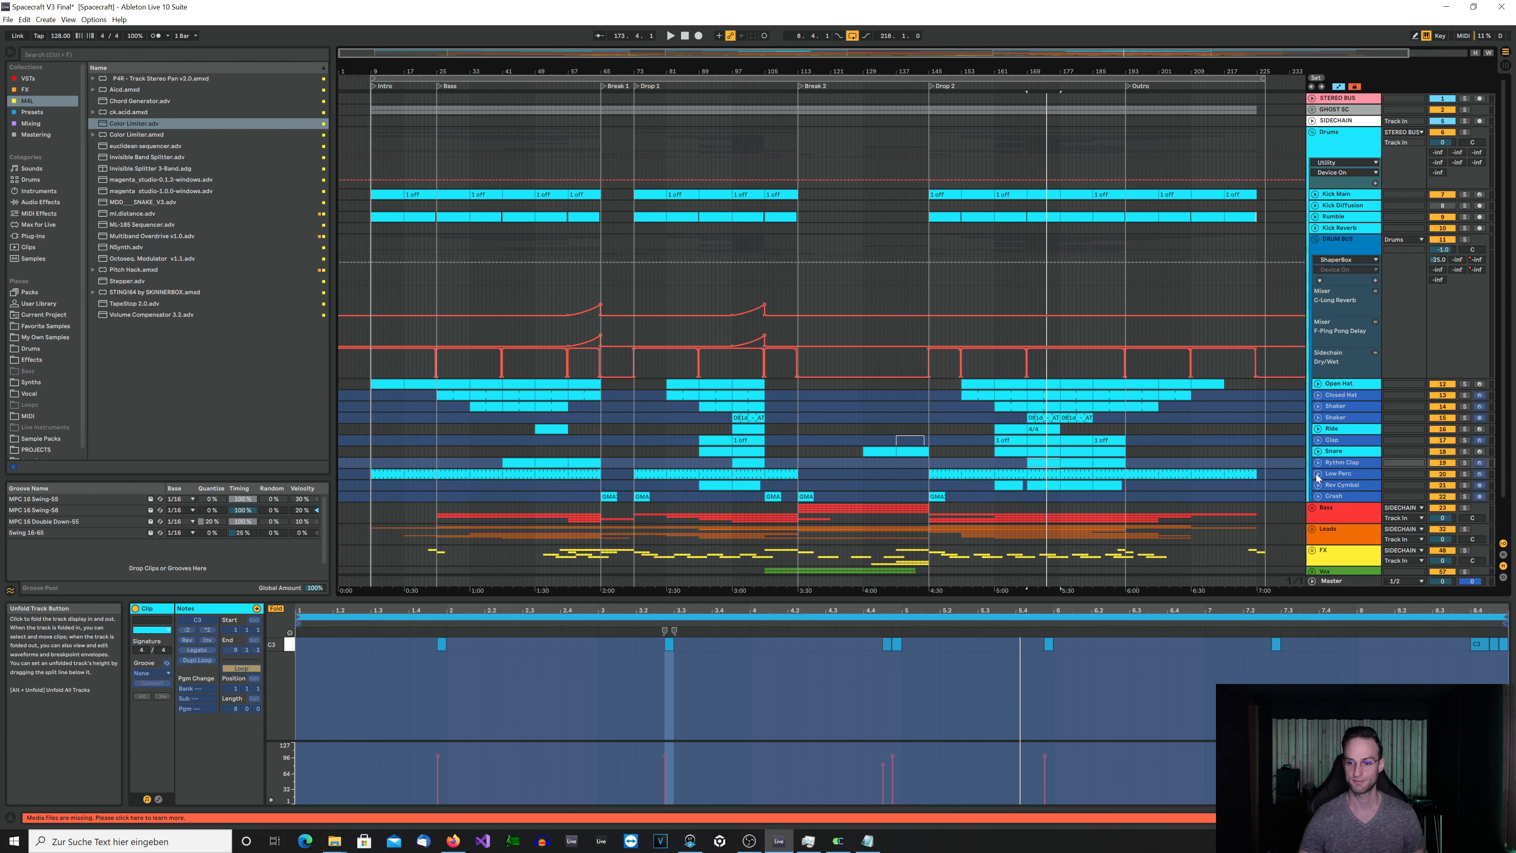
{"action": "left_click", "coordinate": [1318, 473]}
{"action": "scroll", "coordinate": [1318, 478], "scroll_direction": "down", "scroll_amount": 3}
{"action": "scroll", "coordinate": [1318, 477], "scroll_direction": "down", "scroll_amount": 1}
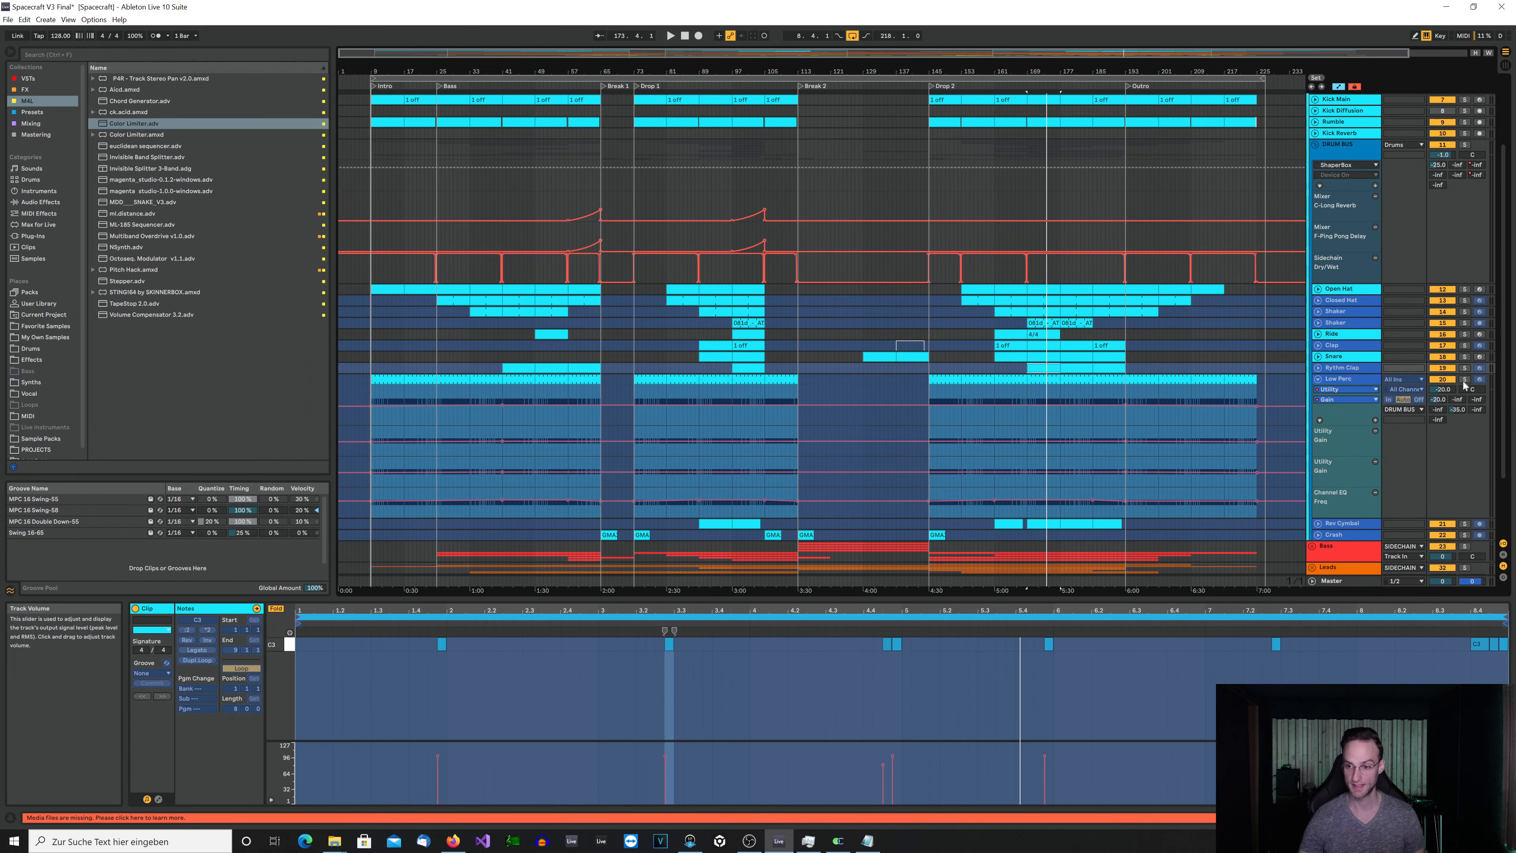
{"action": "left_click", "coordinate": [947, 378]}
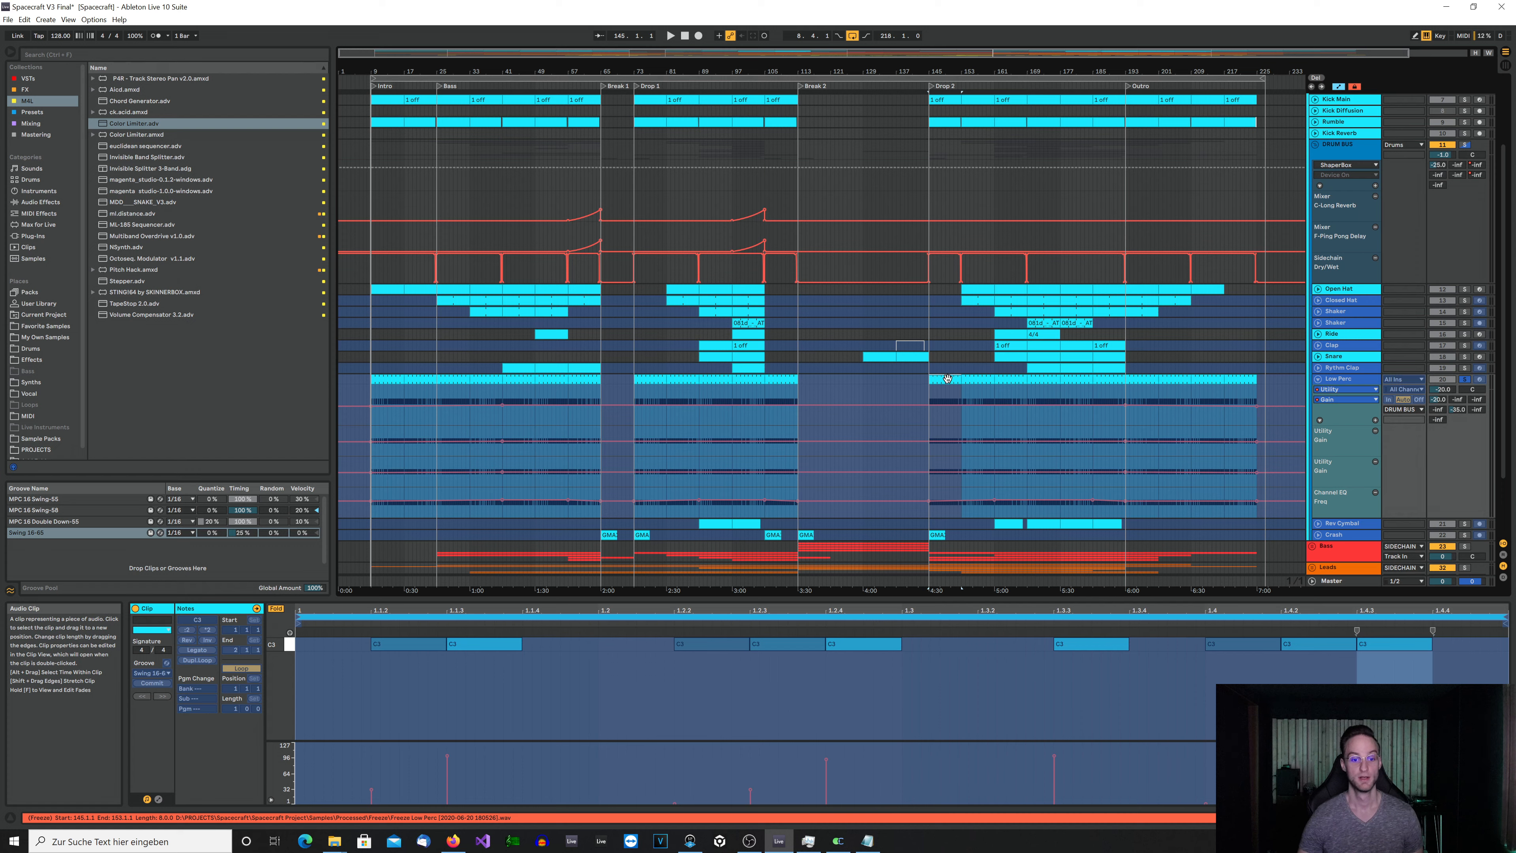
{"action": "key", "text": "space"}
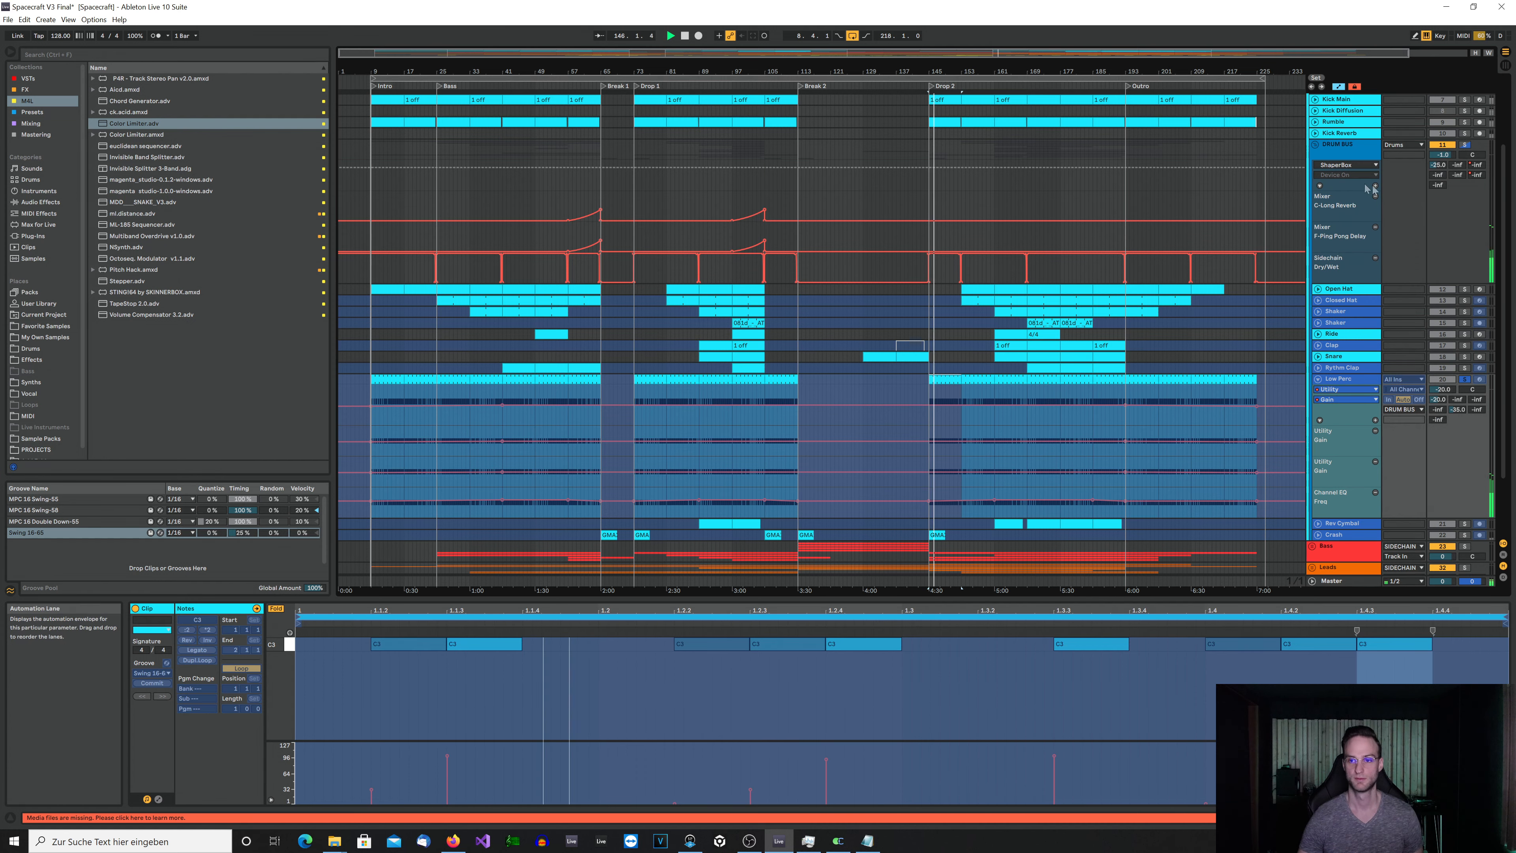
{"action": "scroll", "coordinate": [1134, 298], "scroll_direction": "up", "scroll_amount": 2}
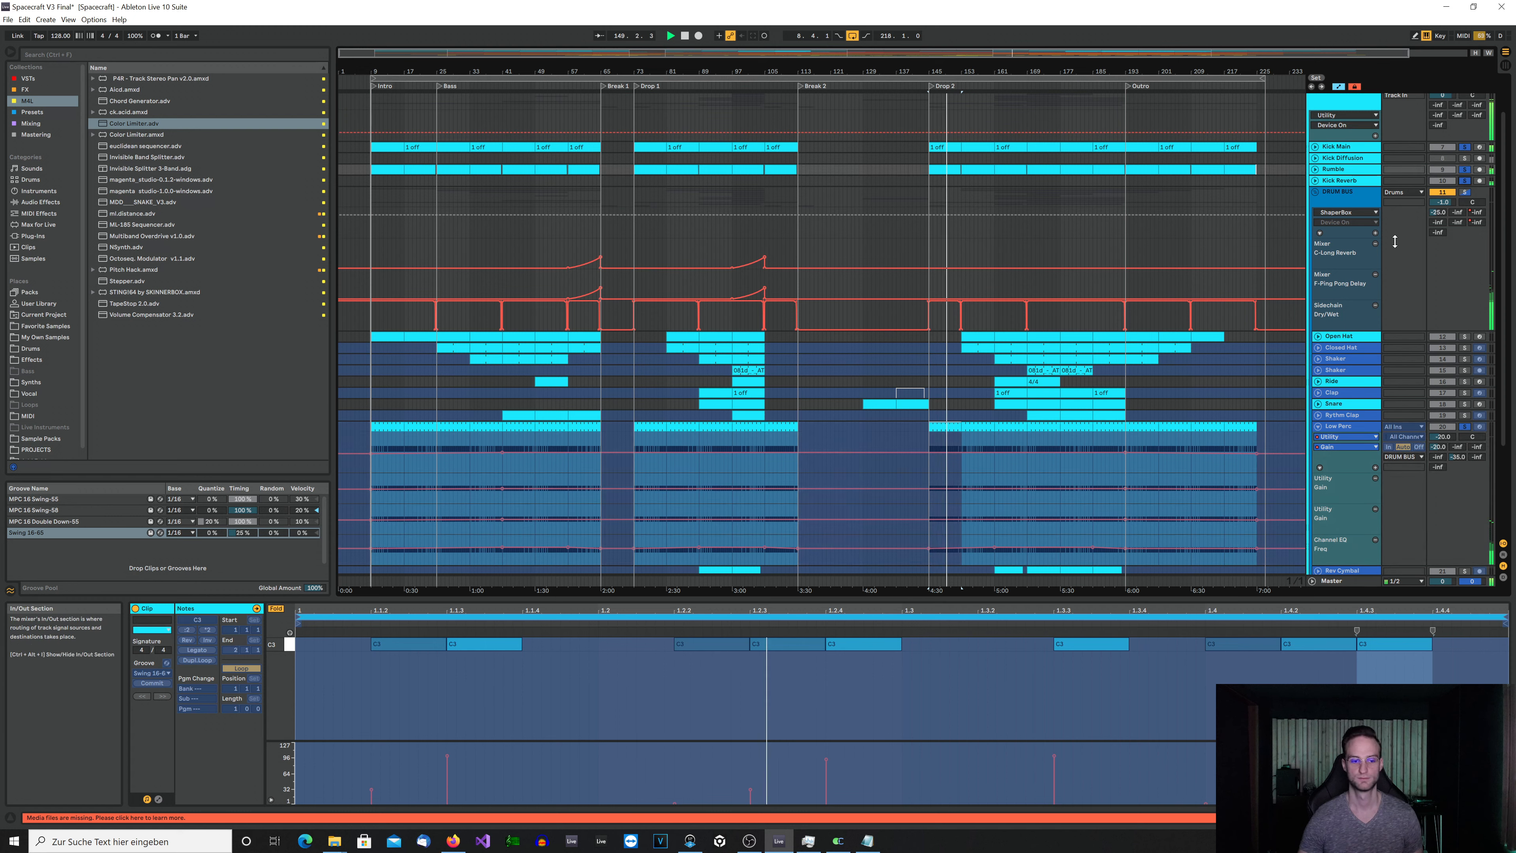
- Stop the Low Perc audition and fold the Low Perc track
{"action": "scroll", "coordinate": [1302, 263], "scroll_direction": "down", "scroll_amount": 4}
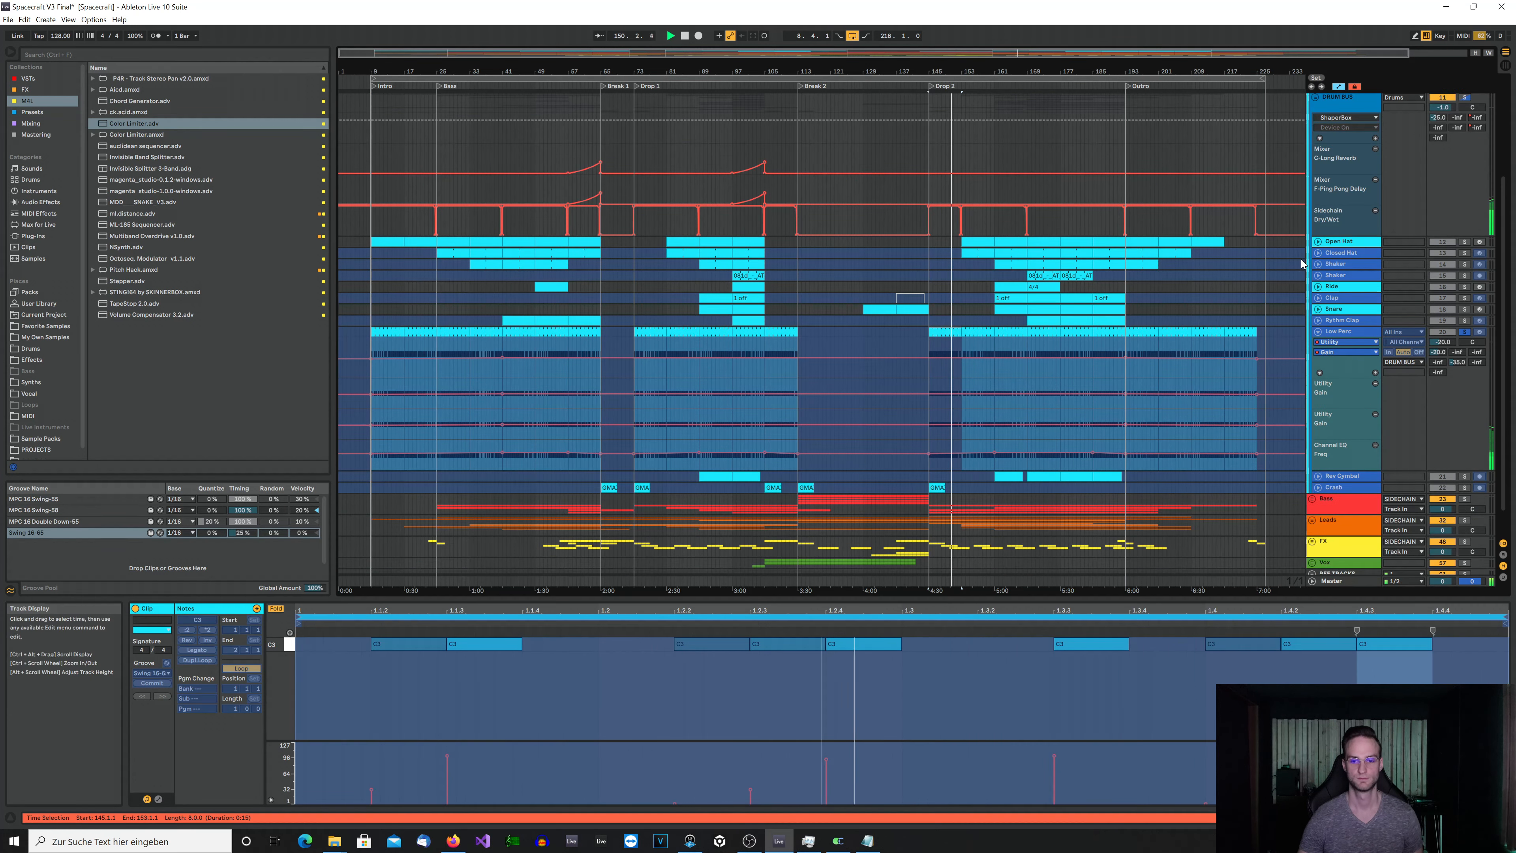
{"action": "key", "text": "space"}
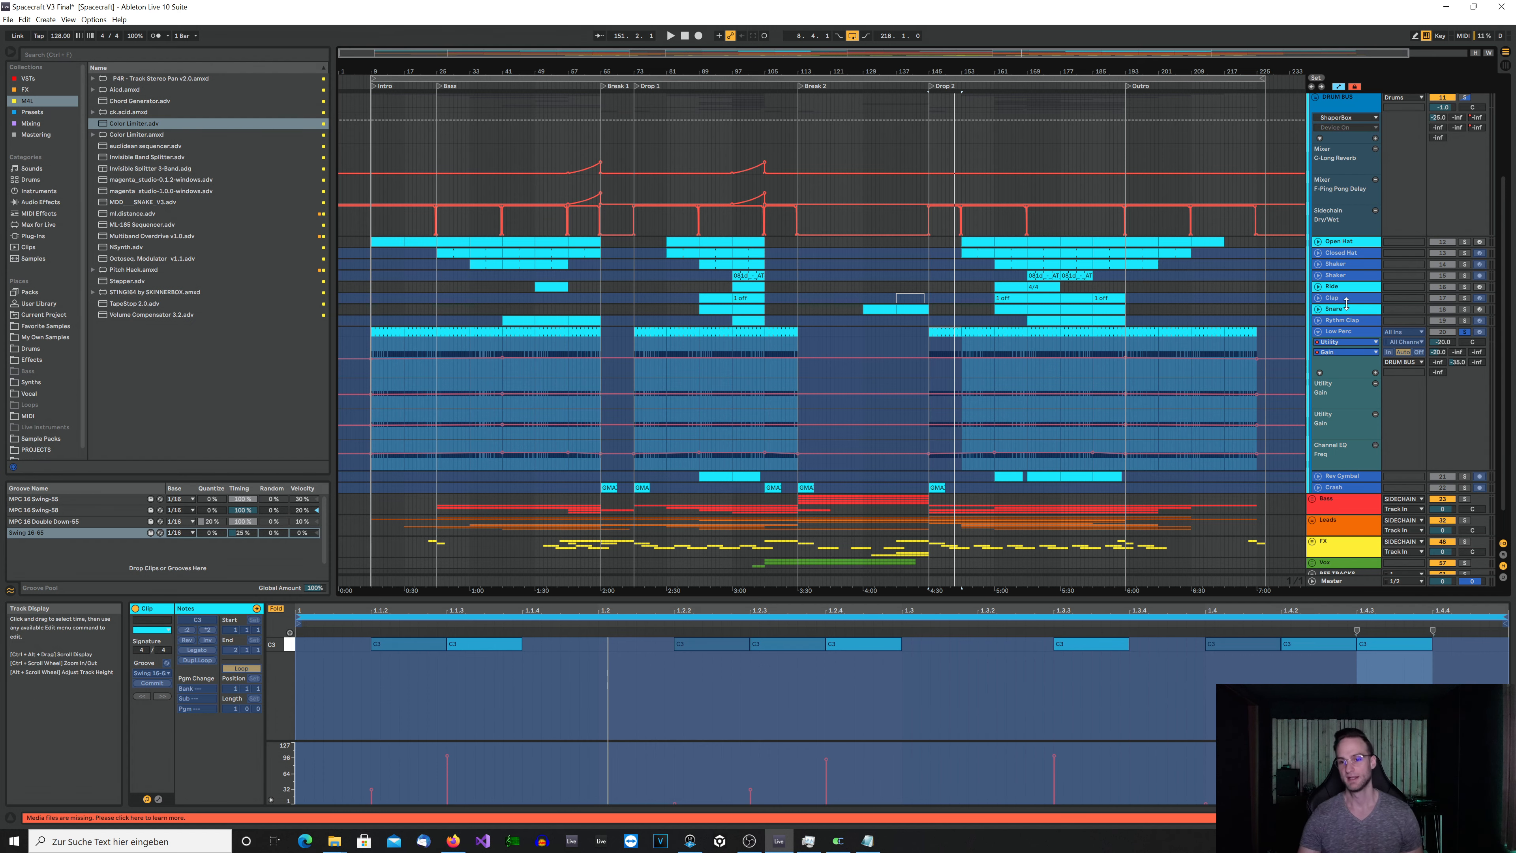
{"action": "left_click", "coordinate": [1319, 332]}
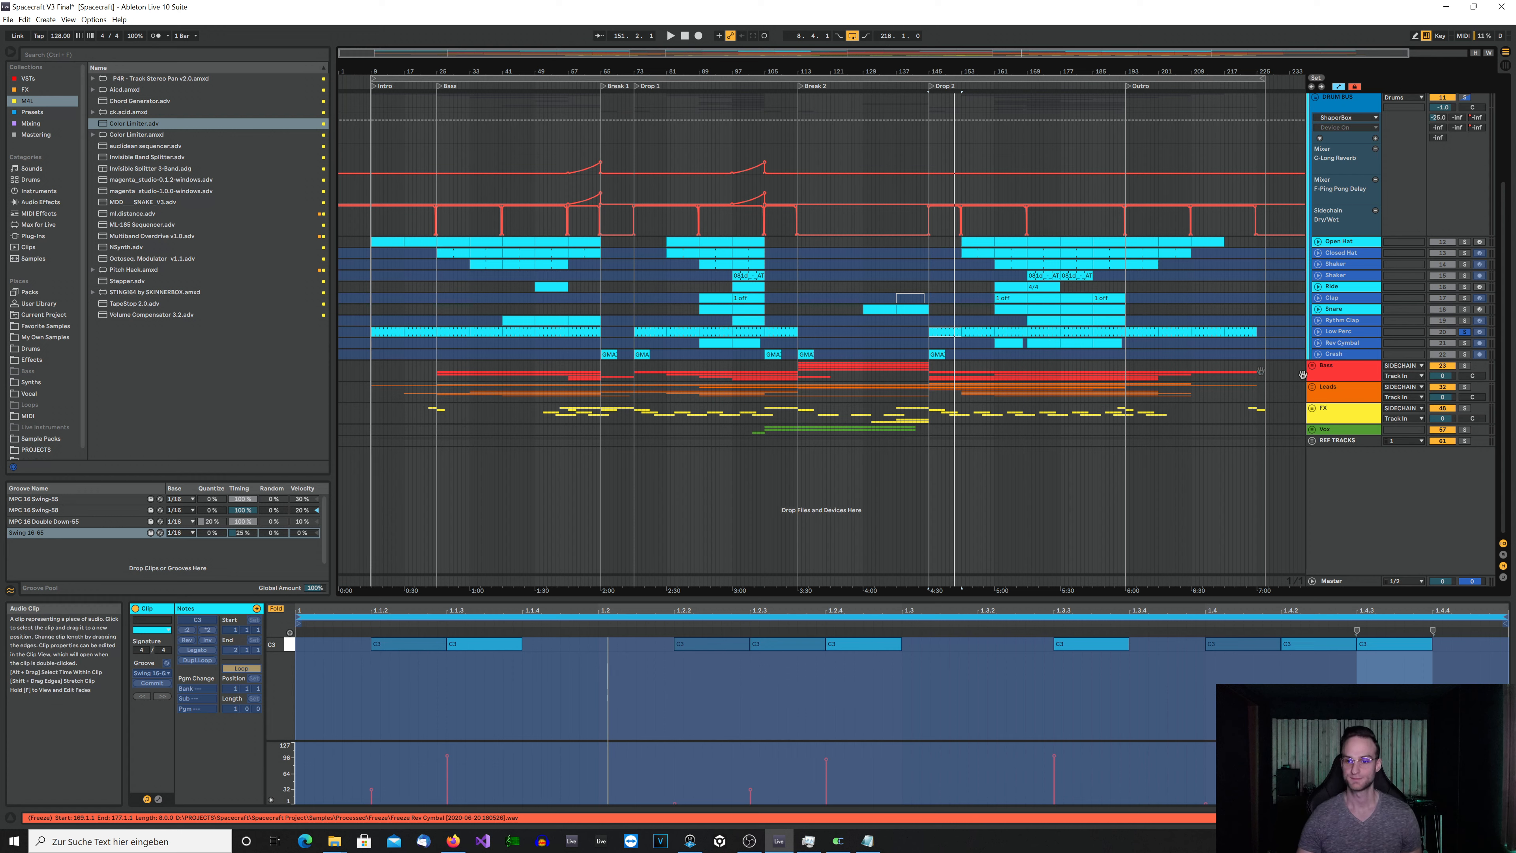
- Unfold and solo the Rev Cymbal track, show its last-drop clip and audition it from bar 169
{"action": "left_click", "coordinate": [1337, 342]}
{"action": "left_click", "coordinate": [1318, 344]}
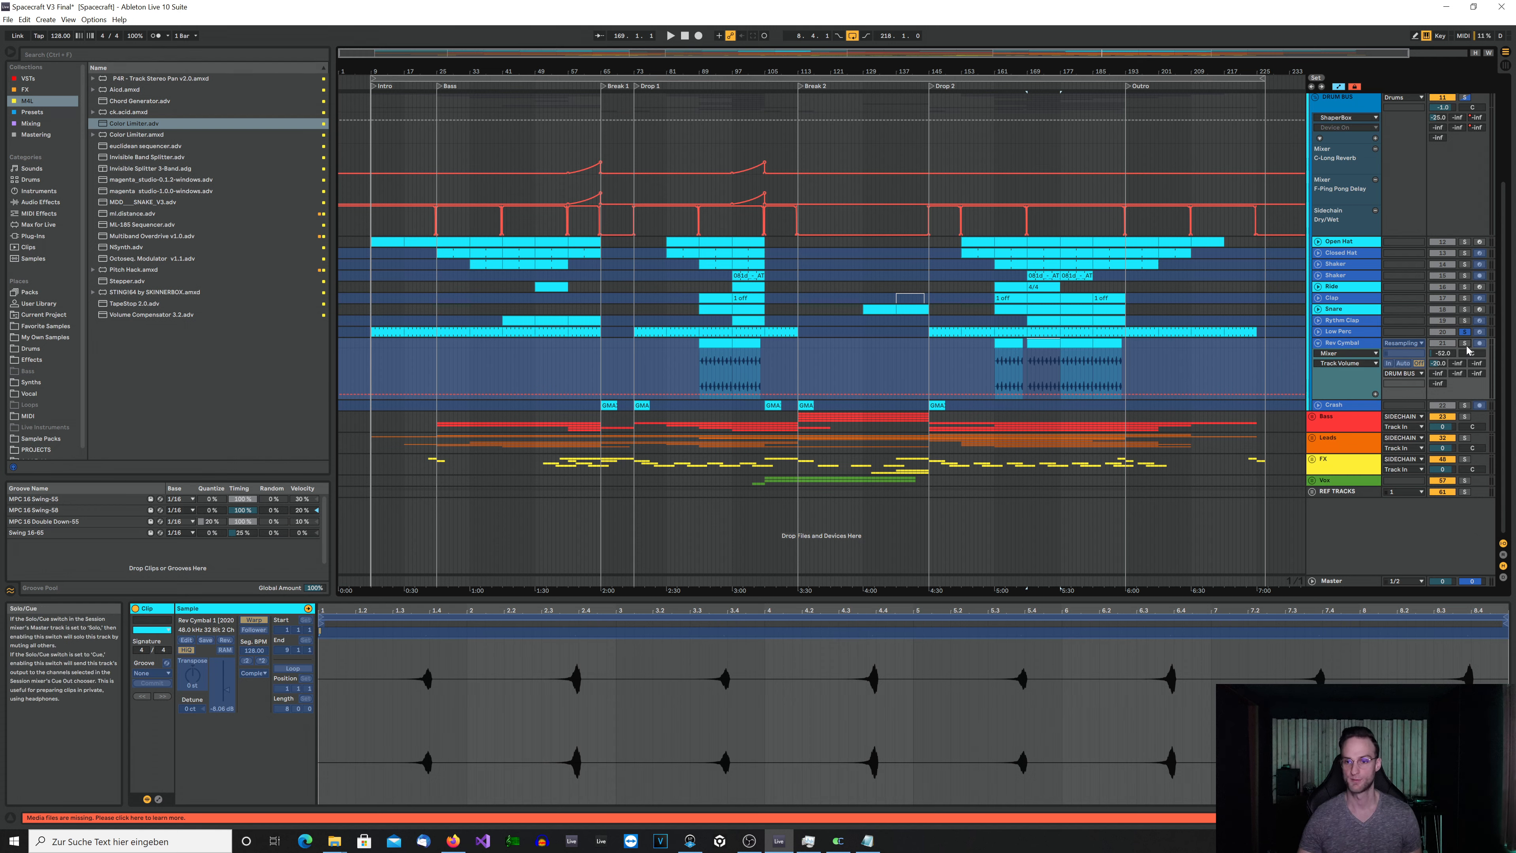
{"action": "left_click", "coordinate": [1355, 344]}
{"action": "key", "text": "space"}
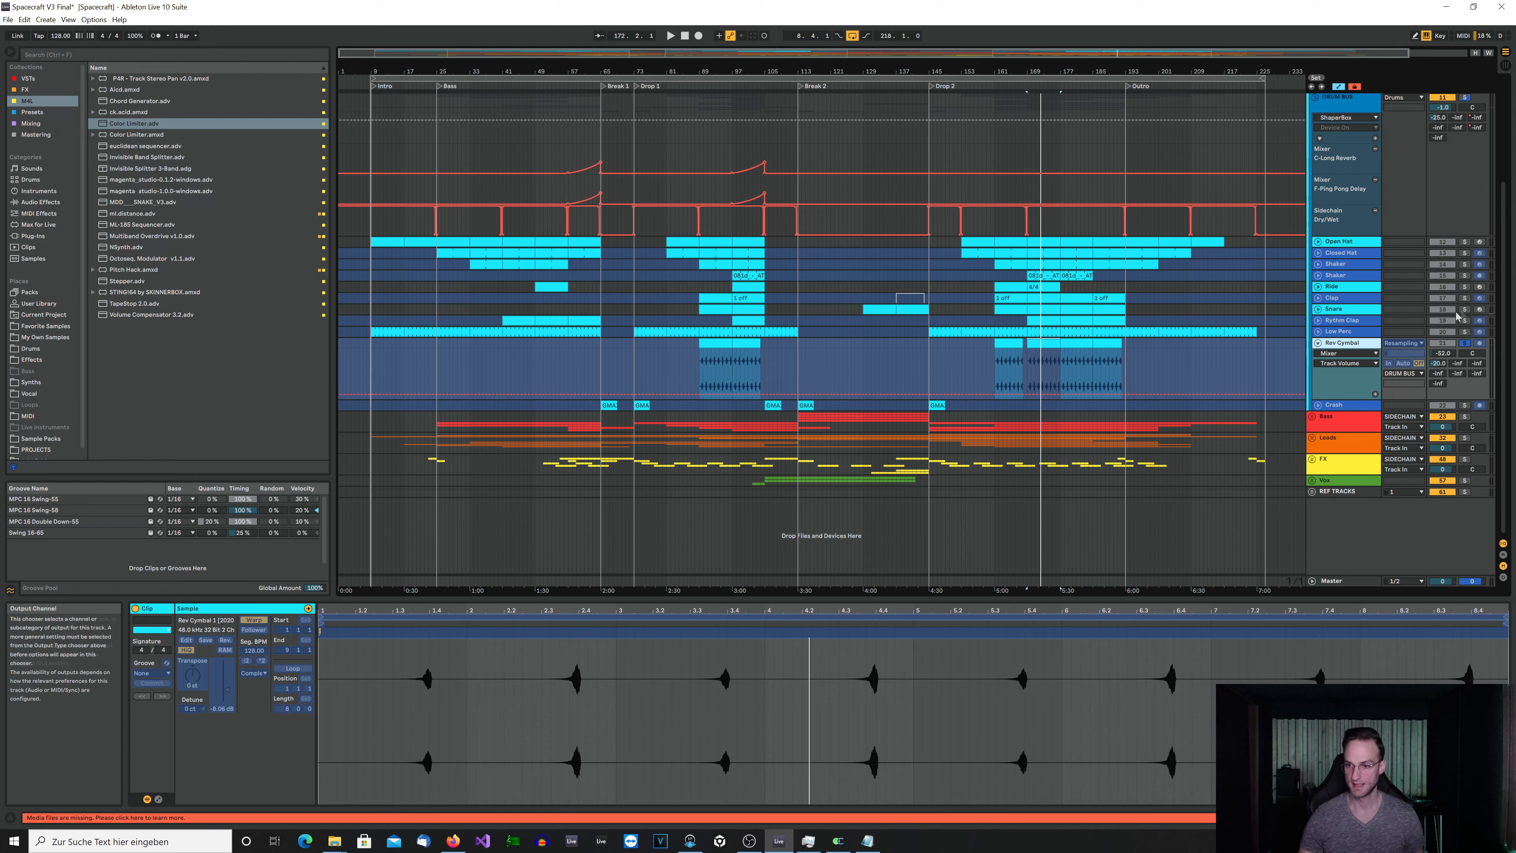
- Audition the Rev Cymbal layered with the Snare, Clap and Kick Main, and fold the Rev Cymbal track
{"action": "left_click", "coordinate": [1466, 309]}
{"action": "key", "text": "space"}
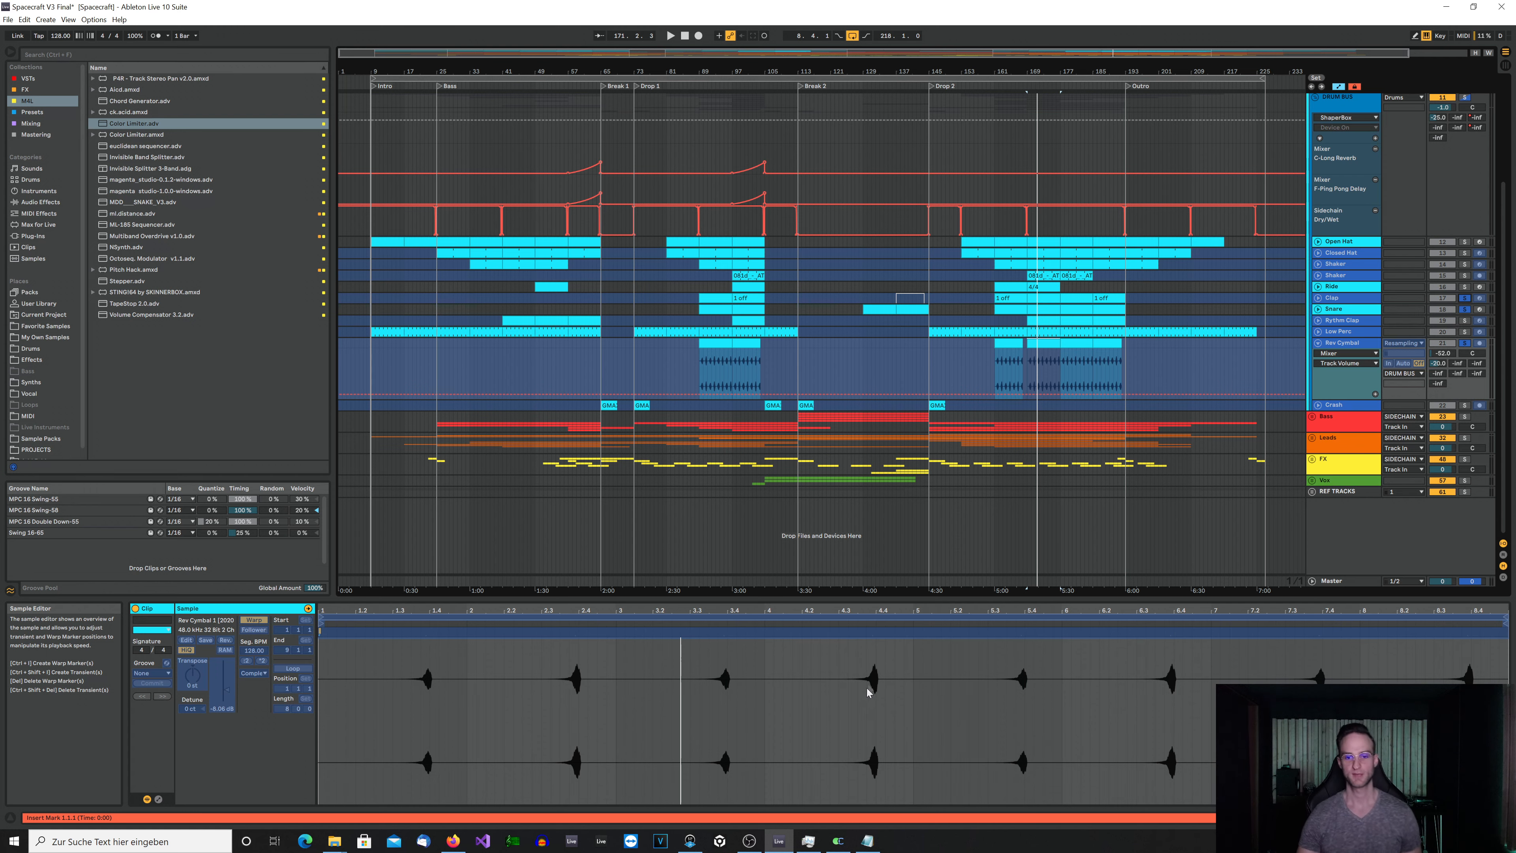
{"action": "scroll", "coordinate": [1470, 202], "scroll_direction": "up", "scroll_amount": 3}
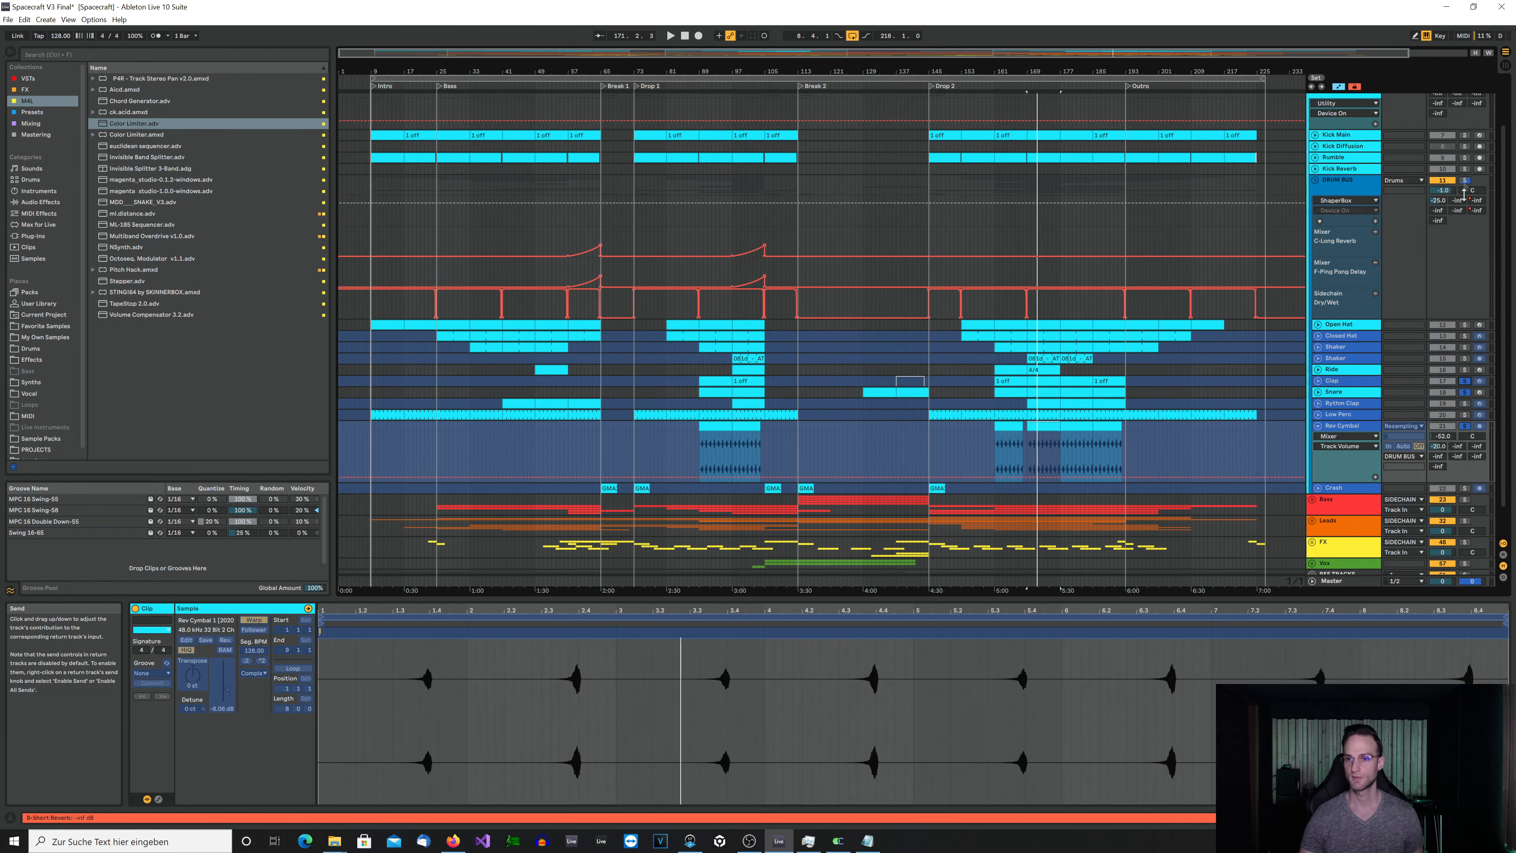
{"action": "key", "text": "space"}
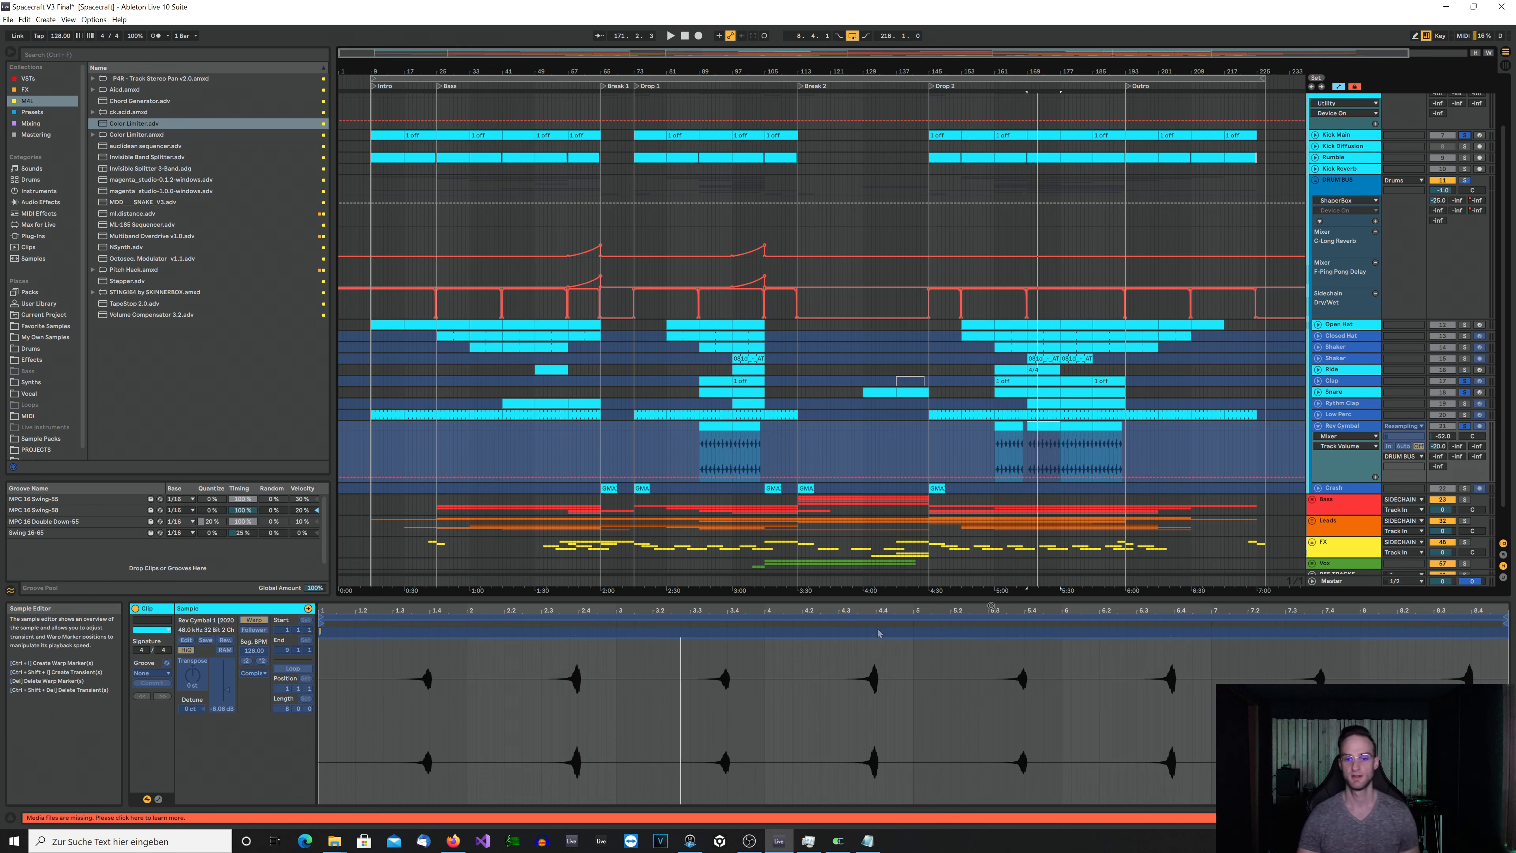
{"action": "left_click", "coordinate": [1319, 427]}
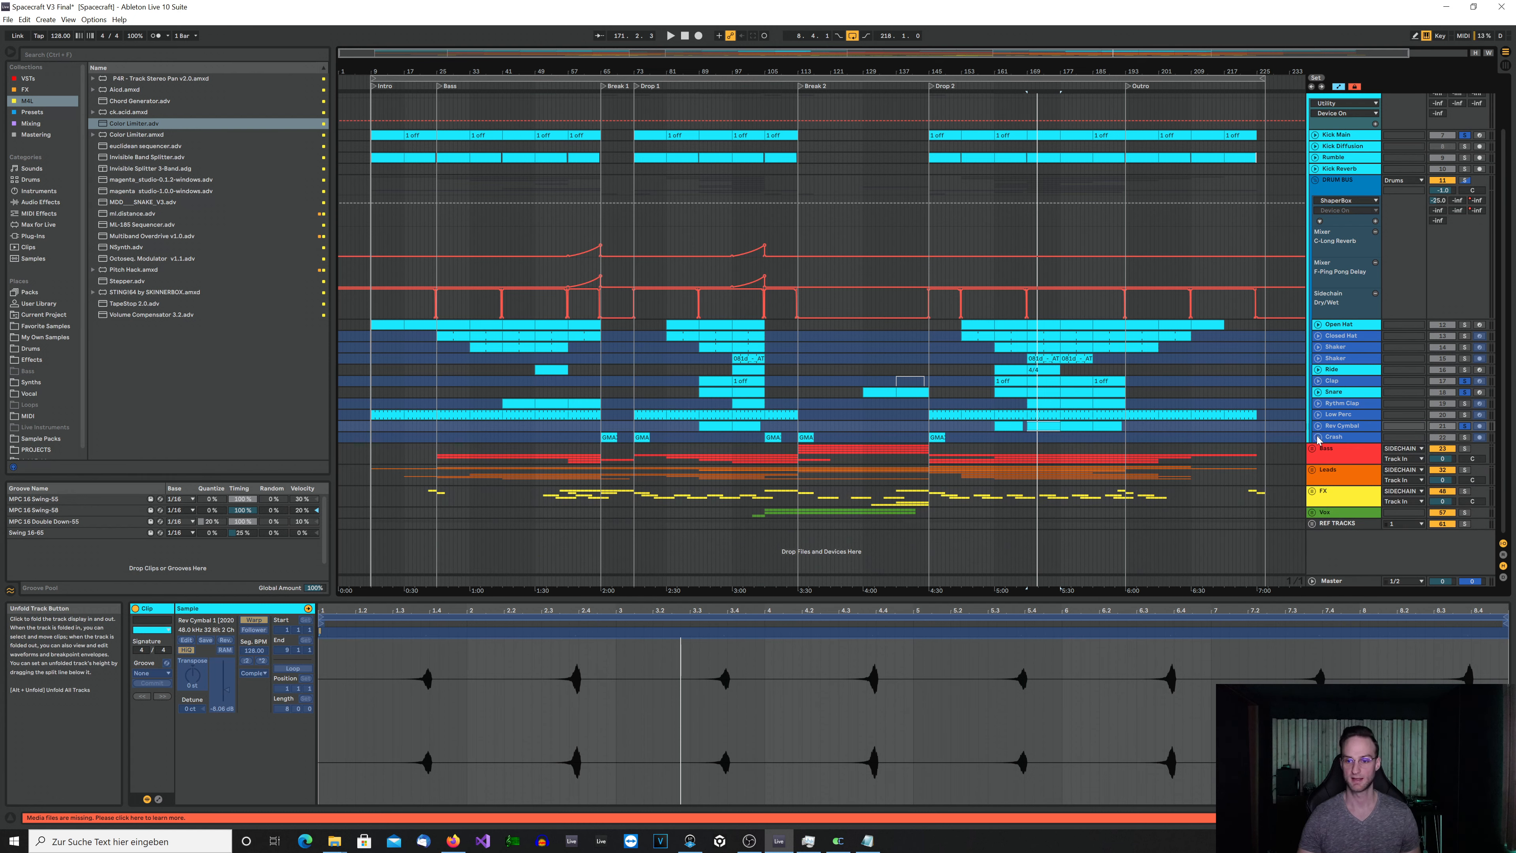
- Solo the Crash track, audition its clip at the start of the last drop, and clear the solo
{"action": "left_click", "coordinate": [938, 436]}
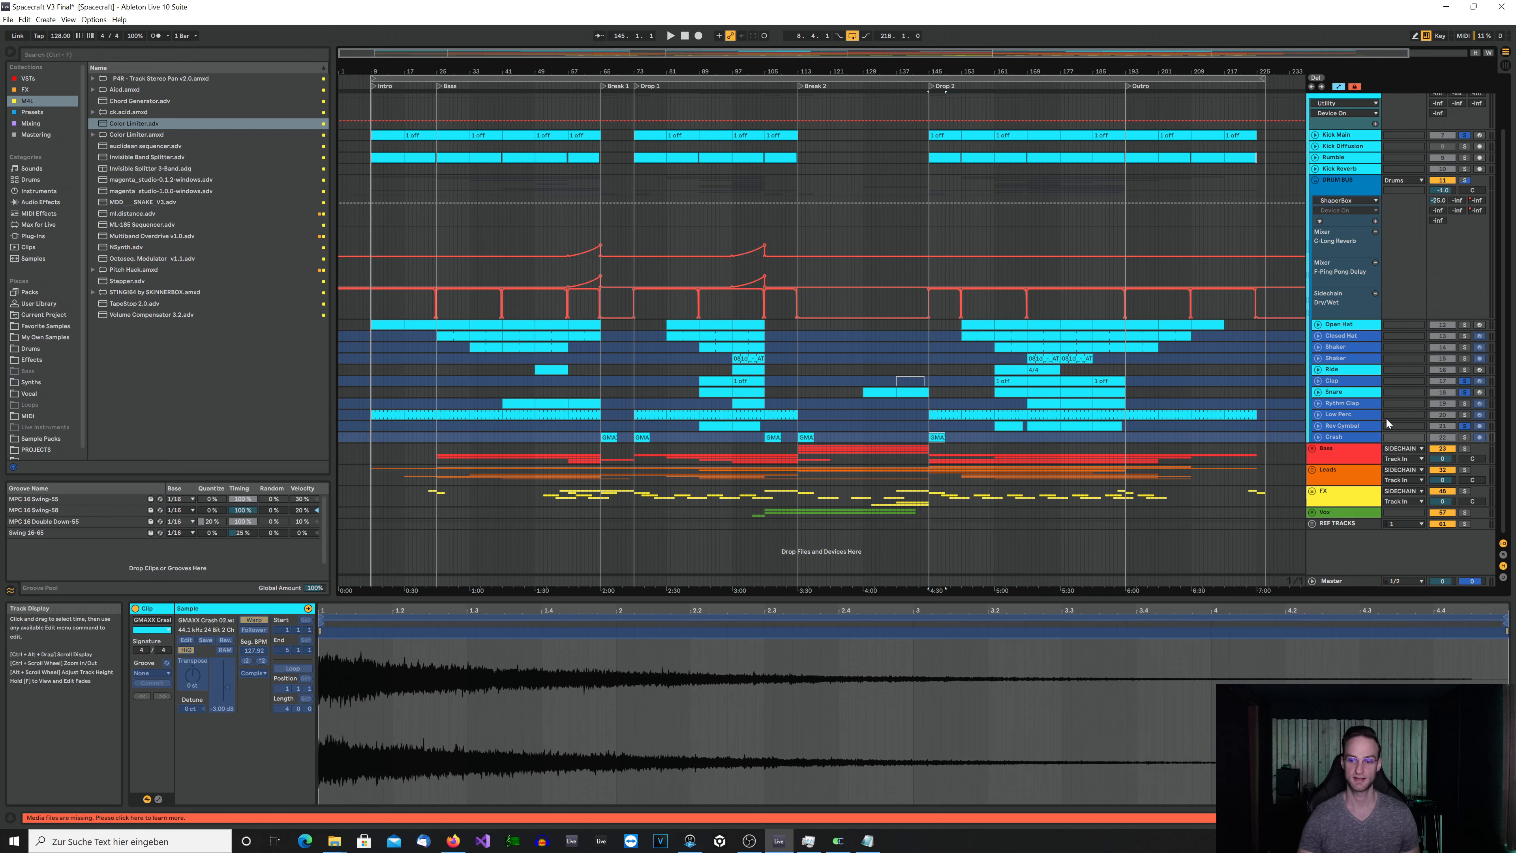
{"action": "left_click", "coordinate": [1466, 437]}
{"action": "left_click", "coordinate": [1344, 437]}
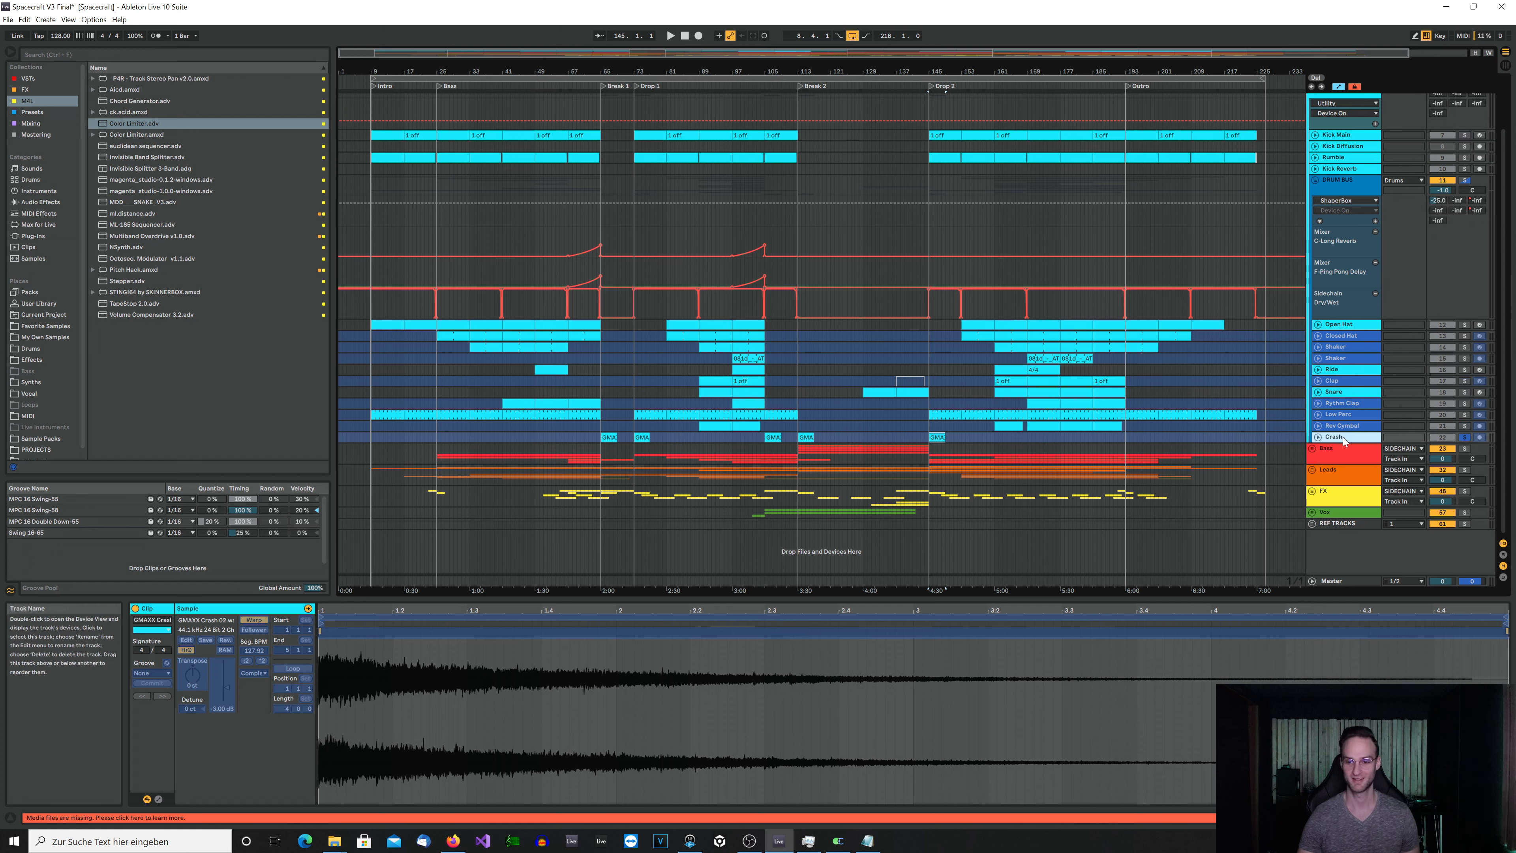
{"action": "key", "text": "space"}
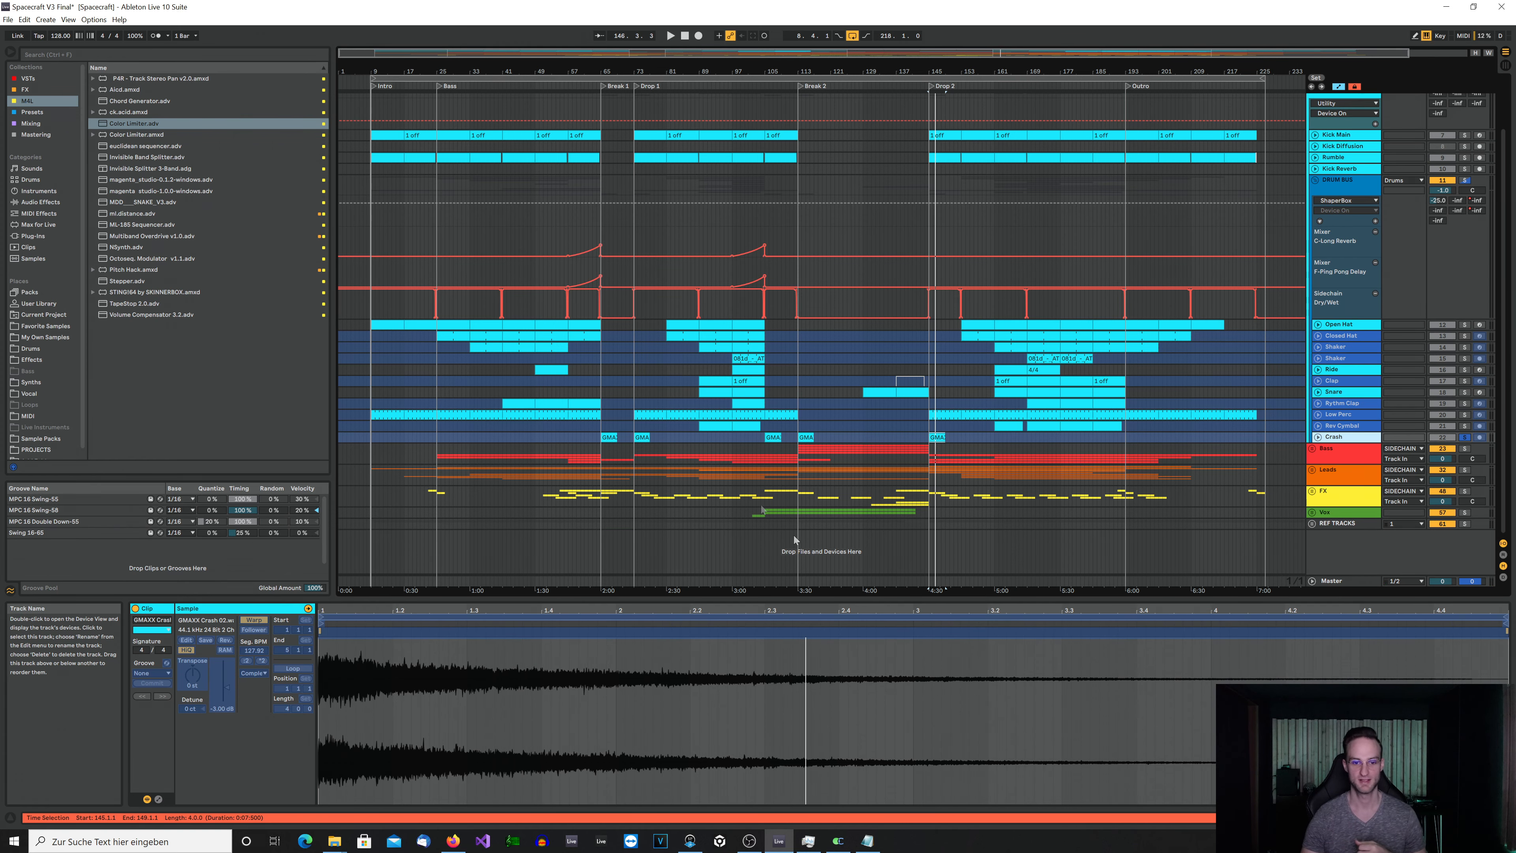
{"action": "scroll", "coordinate": [939, 438], "scroll_direction": "up", "scroll_amount": 1}
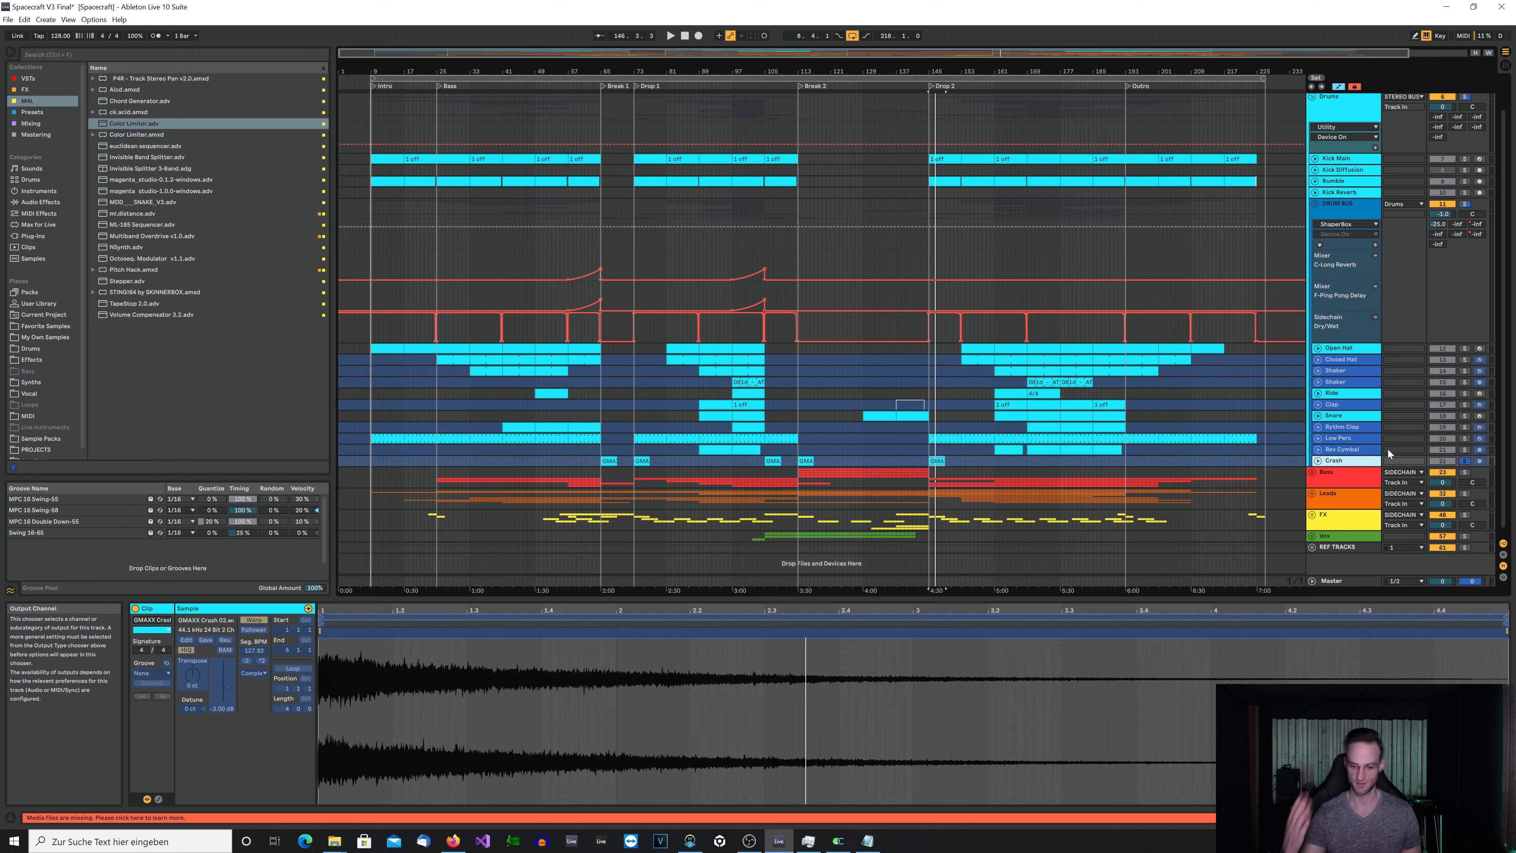
{"action": "left_click", "coordinate": [1465, 461]}
{"action": "left_click", "coordinate": [1466, 462]}
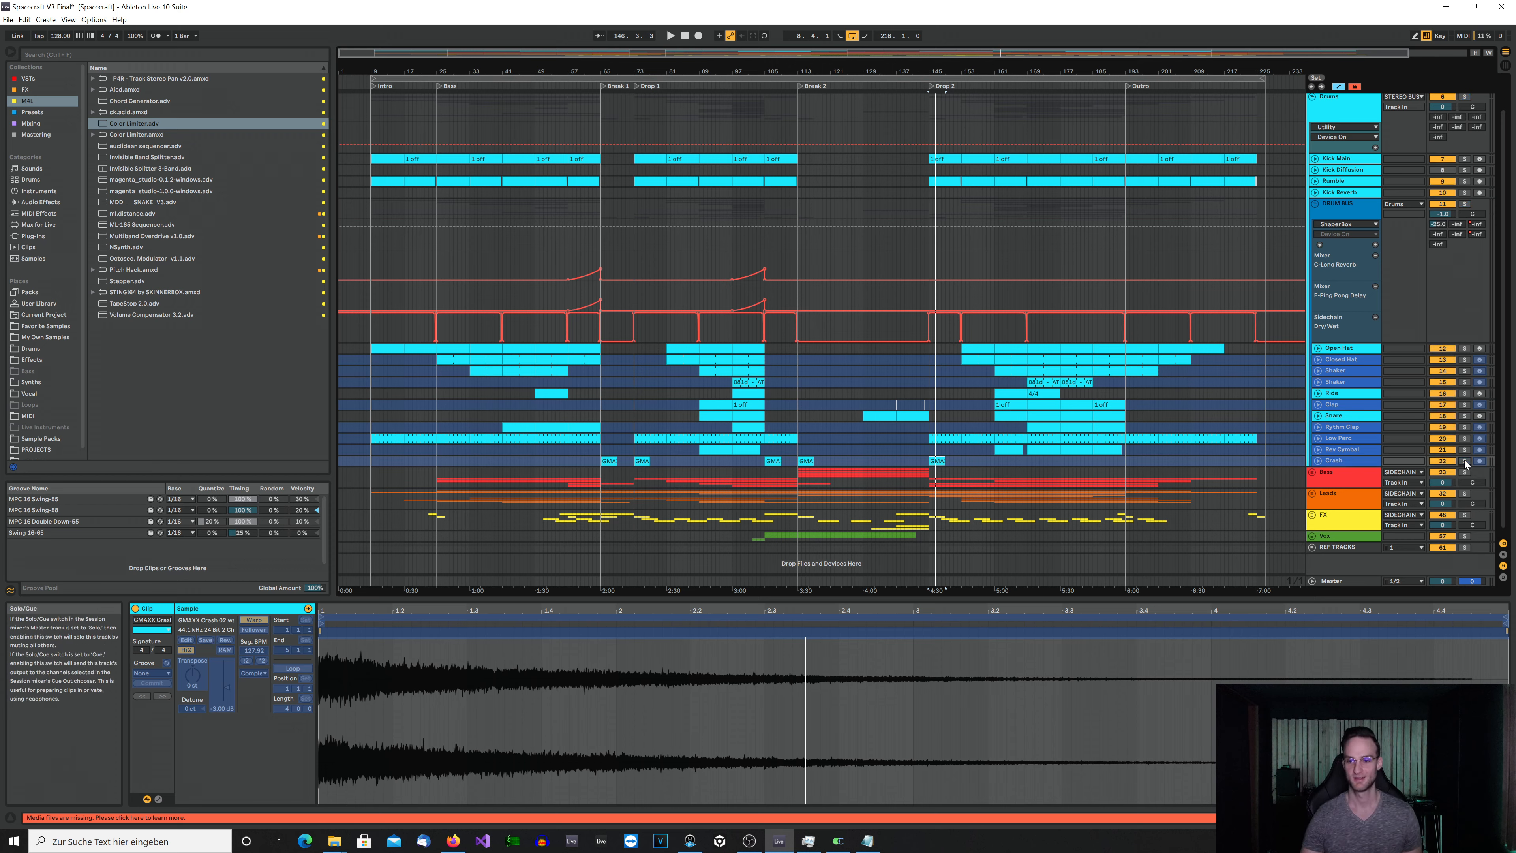
- Show the DRUM BUS effect chain and audition the soloed drum bus from bar 169 of the last drop
{"action": "left_click", "coordinate": [1343, 212]}
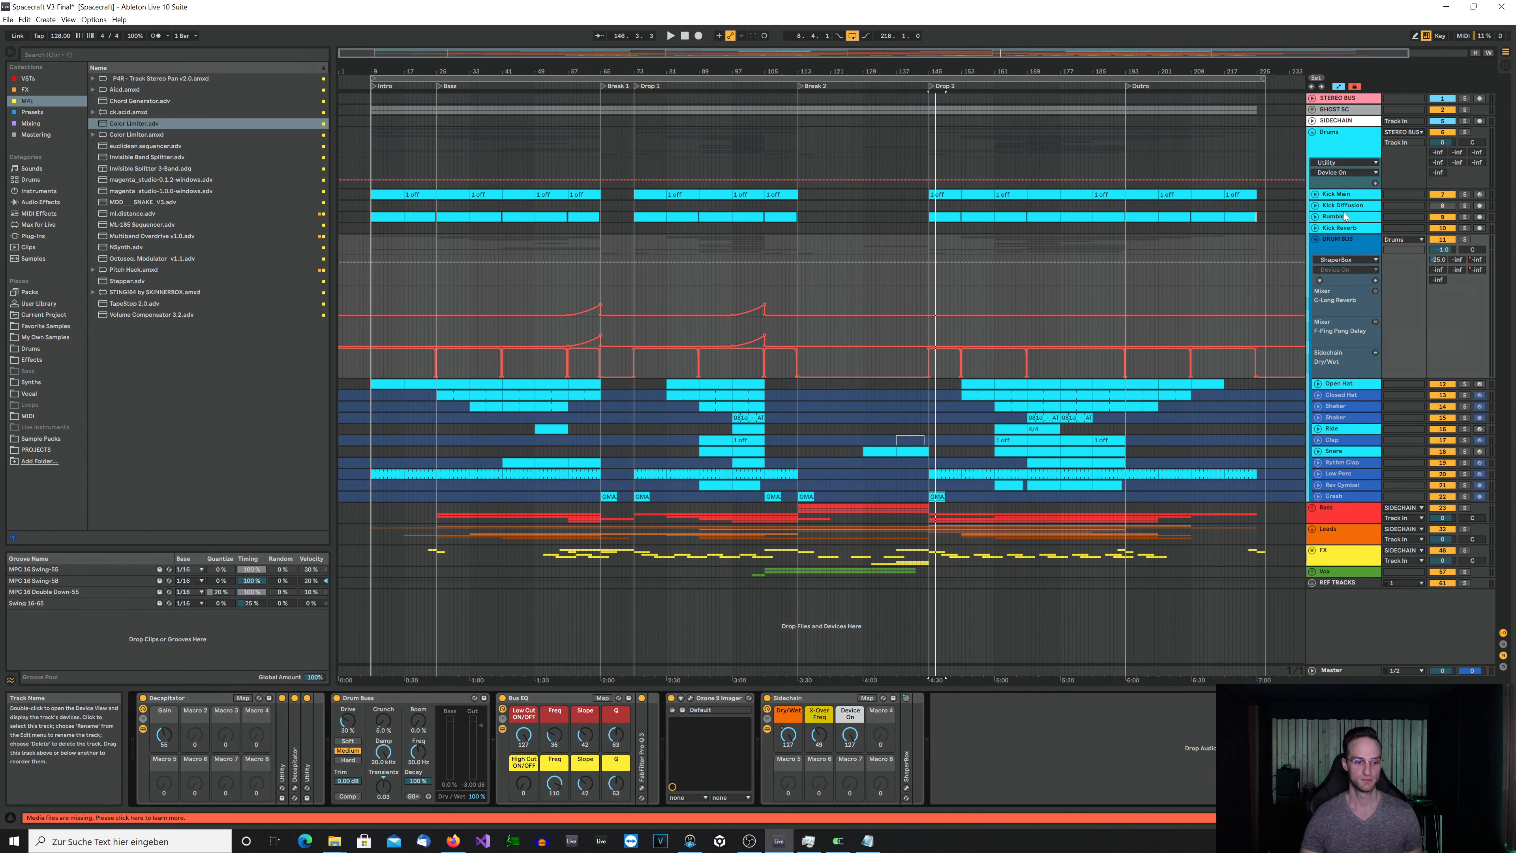
{"action": "left_click", "coordinate": [1342, 241]}
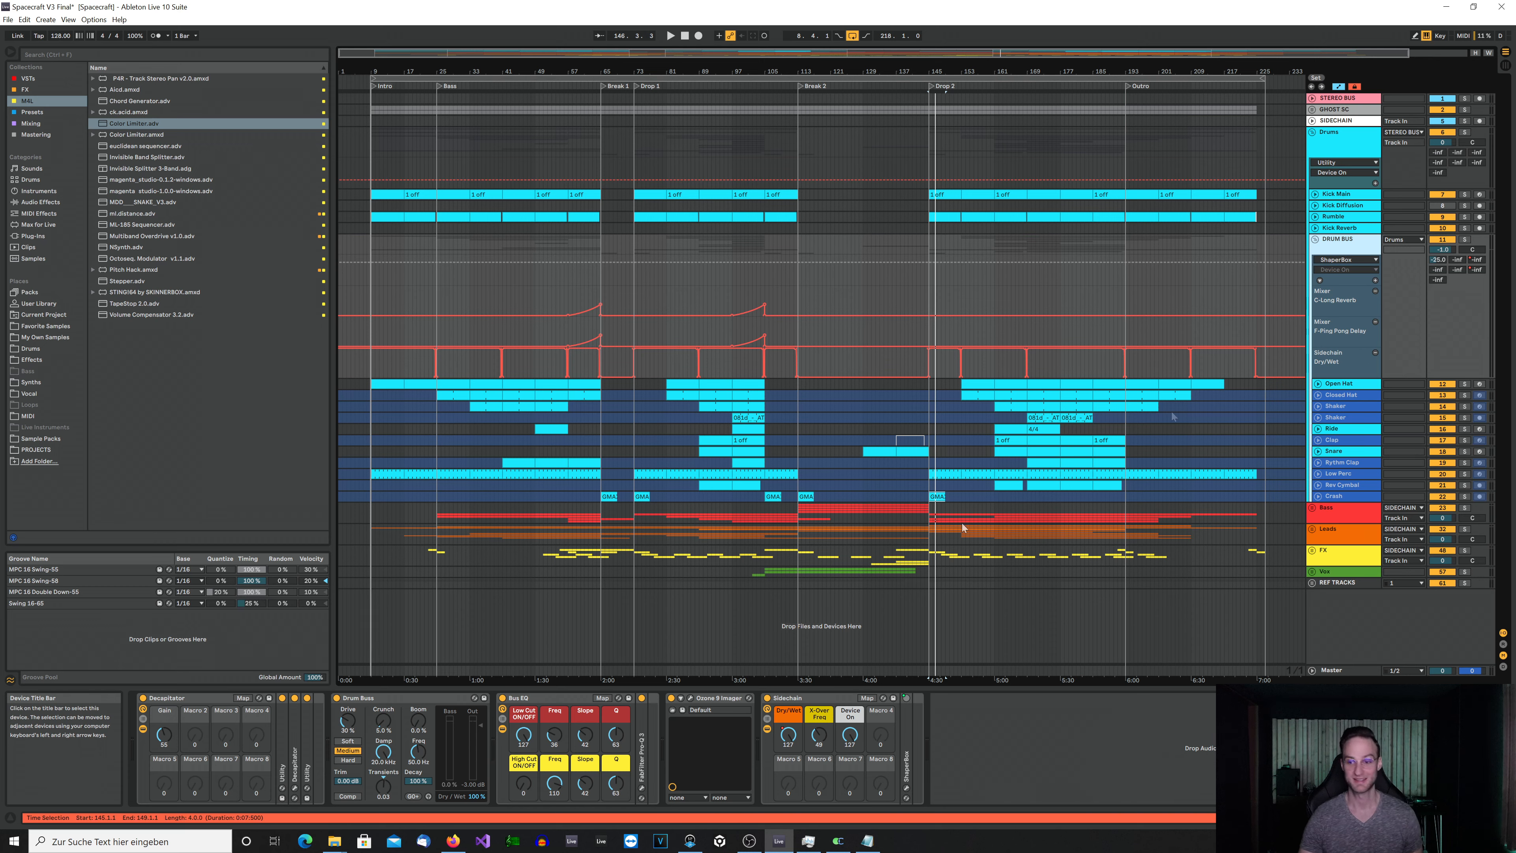
{"action": "left_click", "coordinate": [1039, 382]}
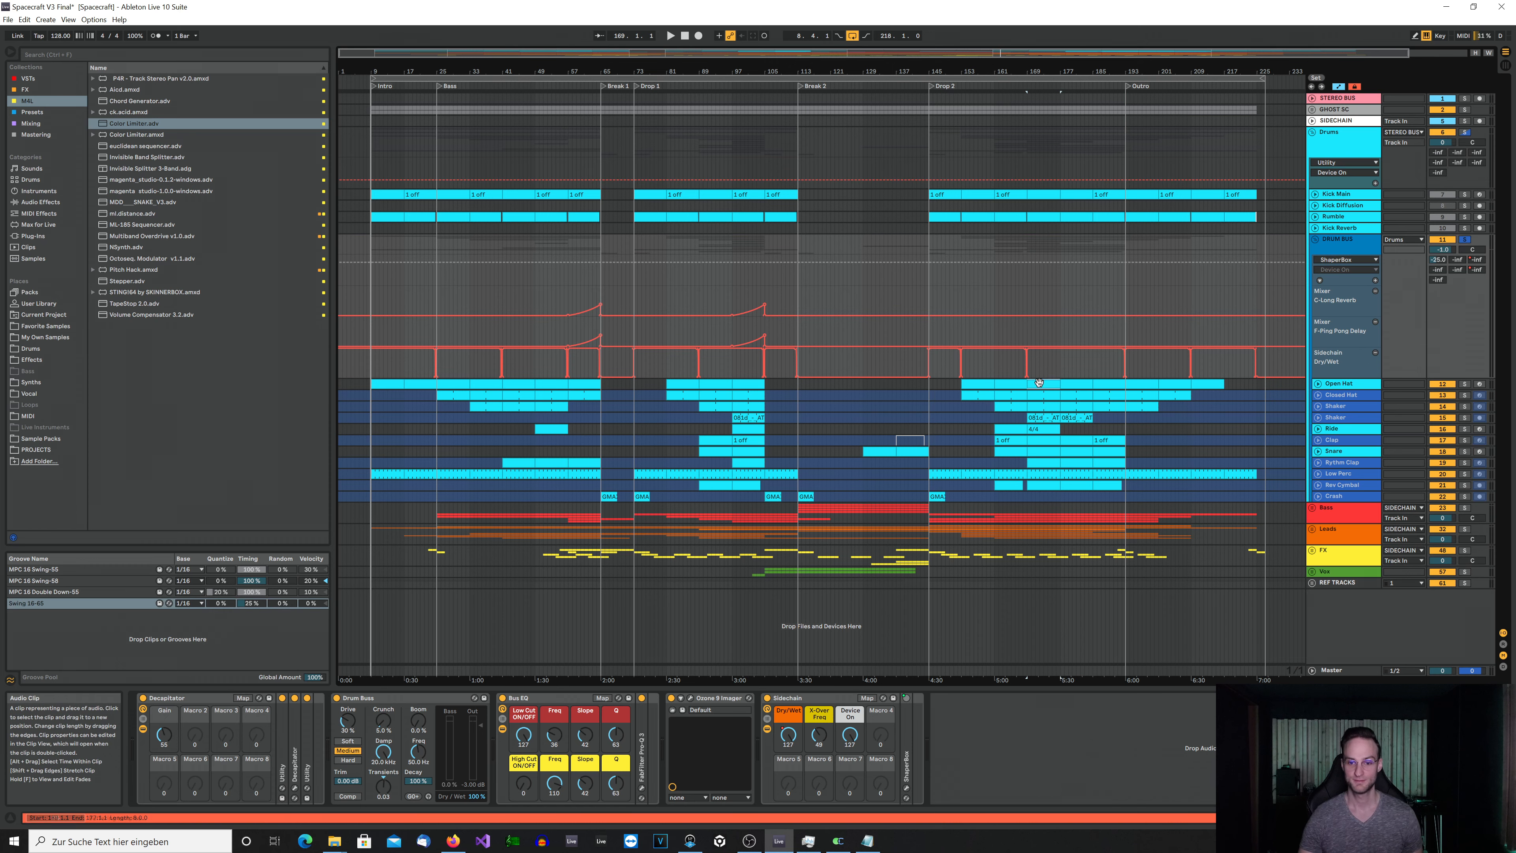
{"action": "key", "text": "space"}
{"action": "left_click", "coordinate": [1350, 245]}
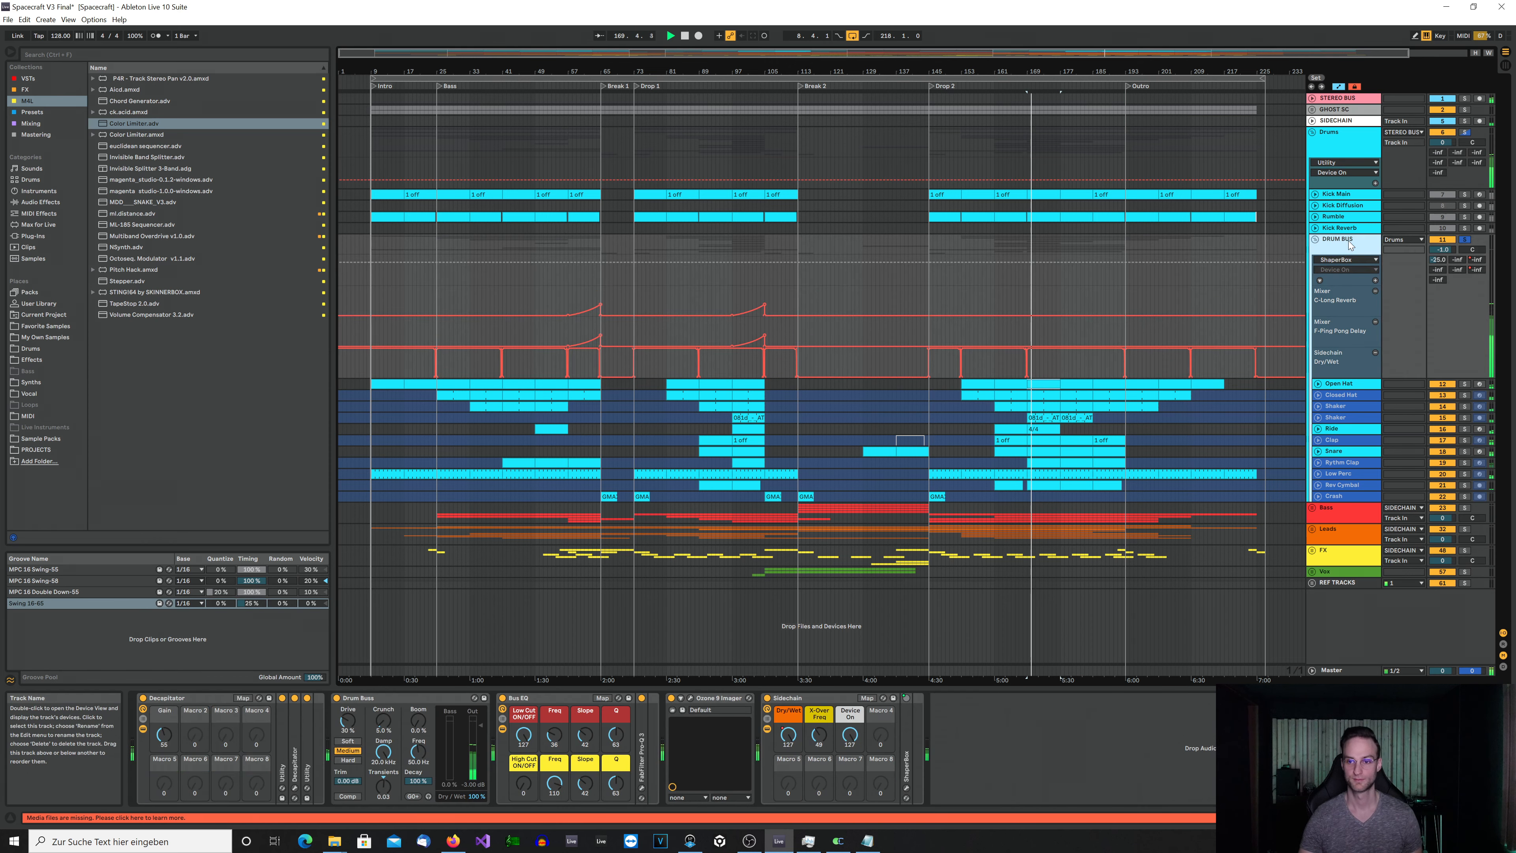
- Inspect the Decapitator plug-in on the DRUM BUS and compare the sound with its rack bypassed and active
{"action": "left_click", "coordinate": [295, 790]}
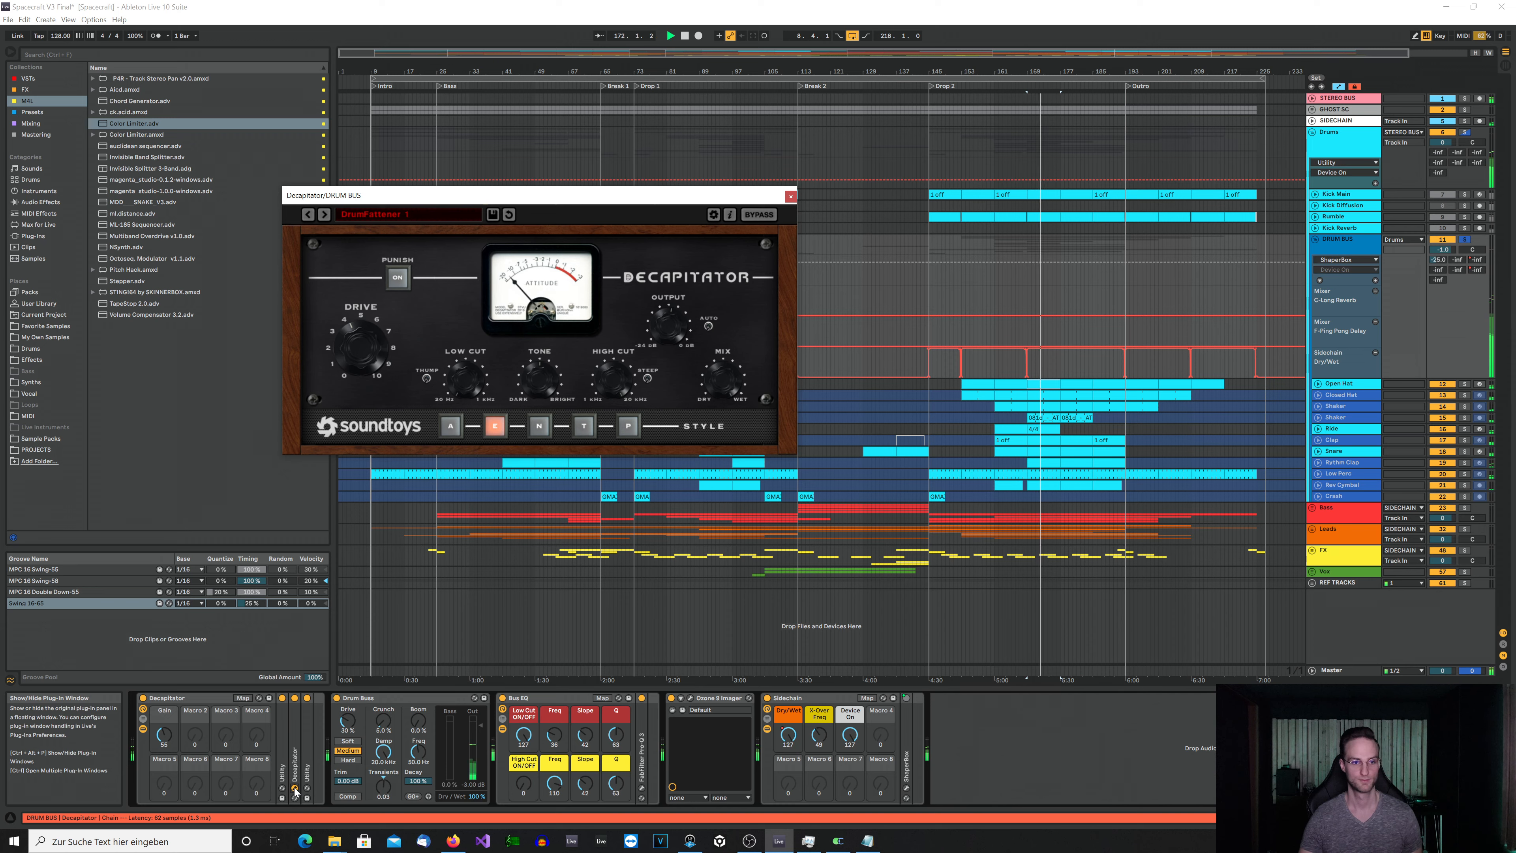
{"action": "left_click", "coordinate": [143, 704]}
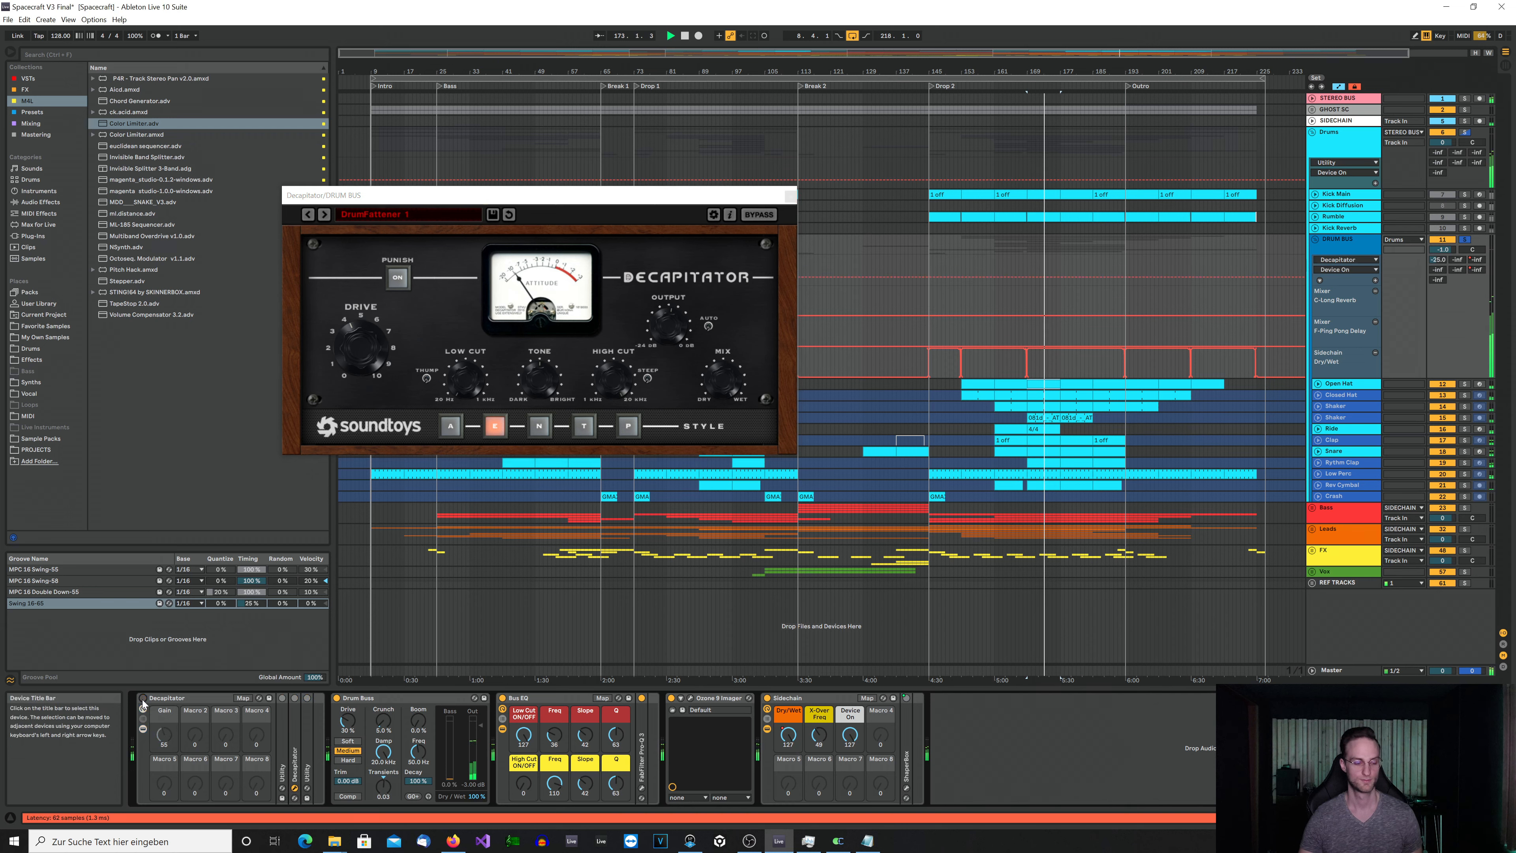
{"action": "left_click", "coordinate": [143, 699]}
{"action": "left_click", "coordinate": [791, 196]}
- Restart playback from bar 169 and compare the DRUM BUS with the Drum Buss device bypassed and active
{"action": "key", "text": "space"}
{"action": "key", "text": "space"}
{"action": "left_click", "coordinate": [337, 698]}
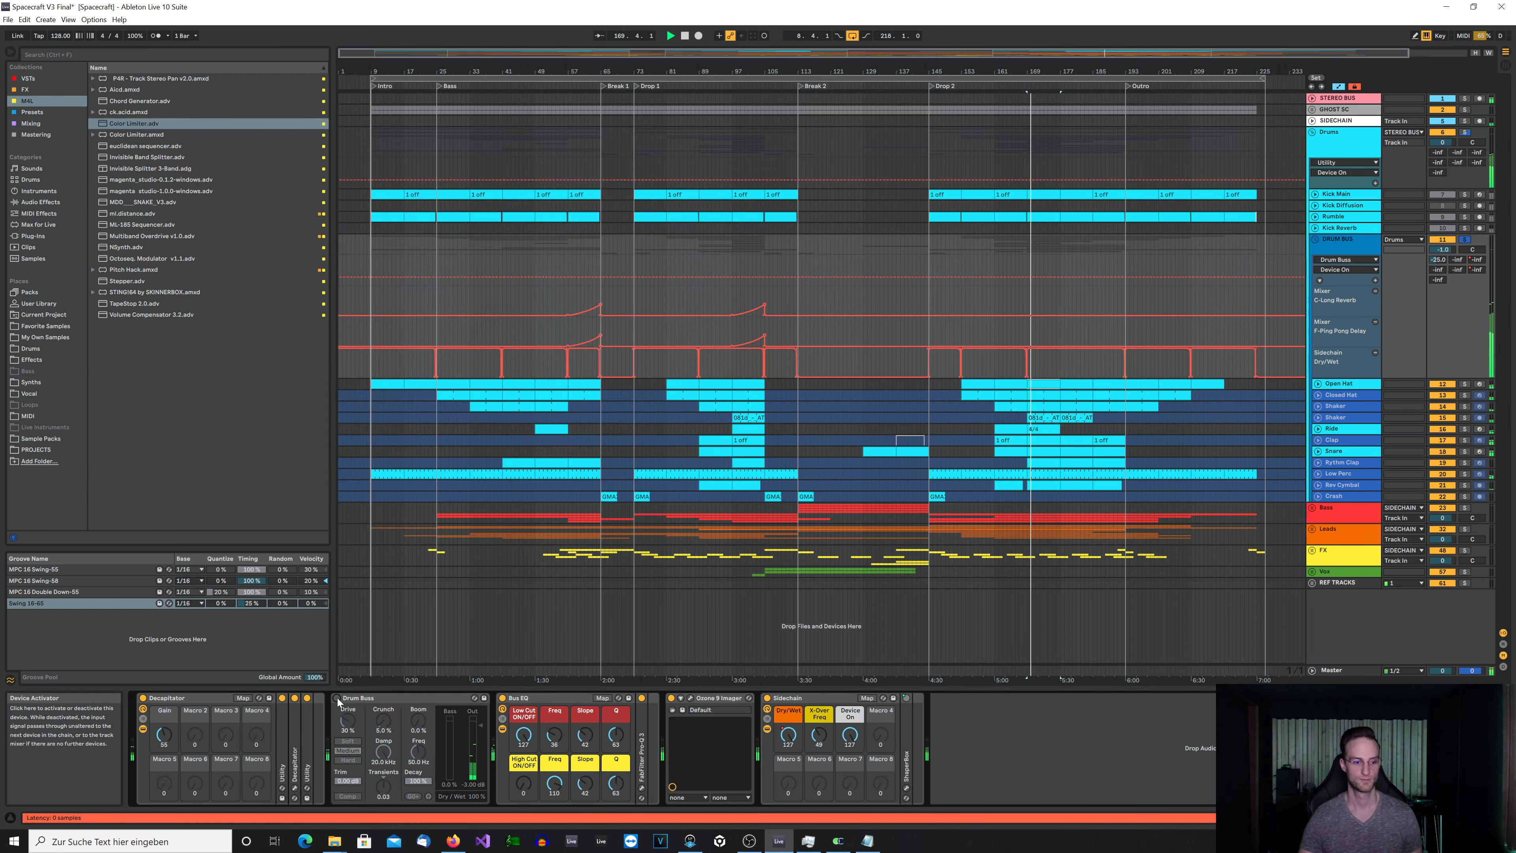
{"action": "left_click", "coordinate": [337, 698]}
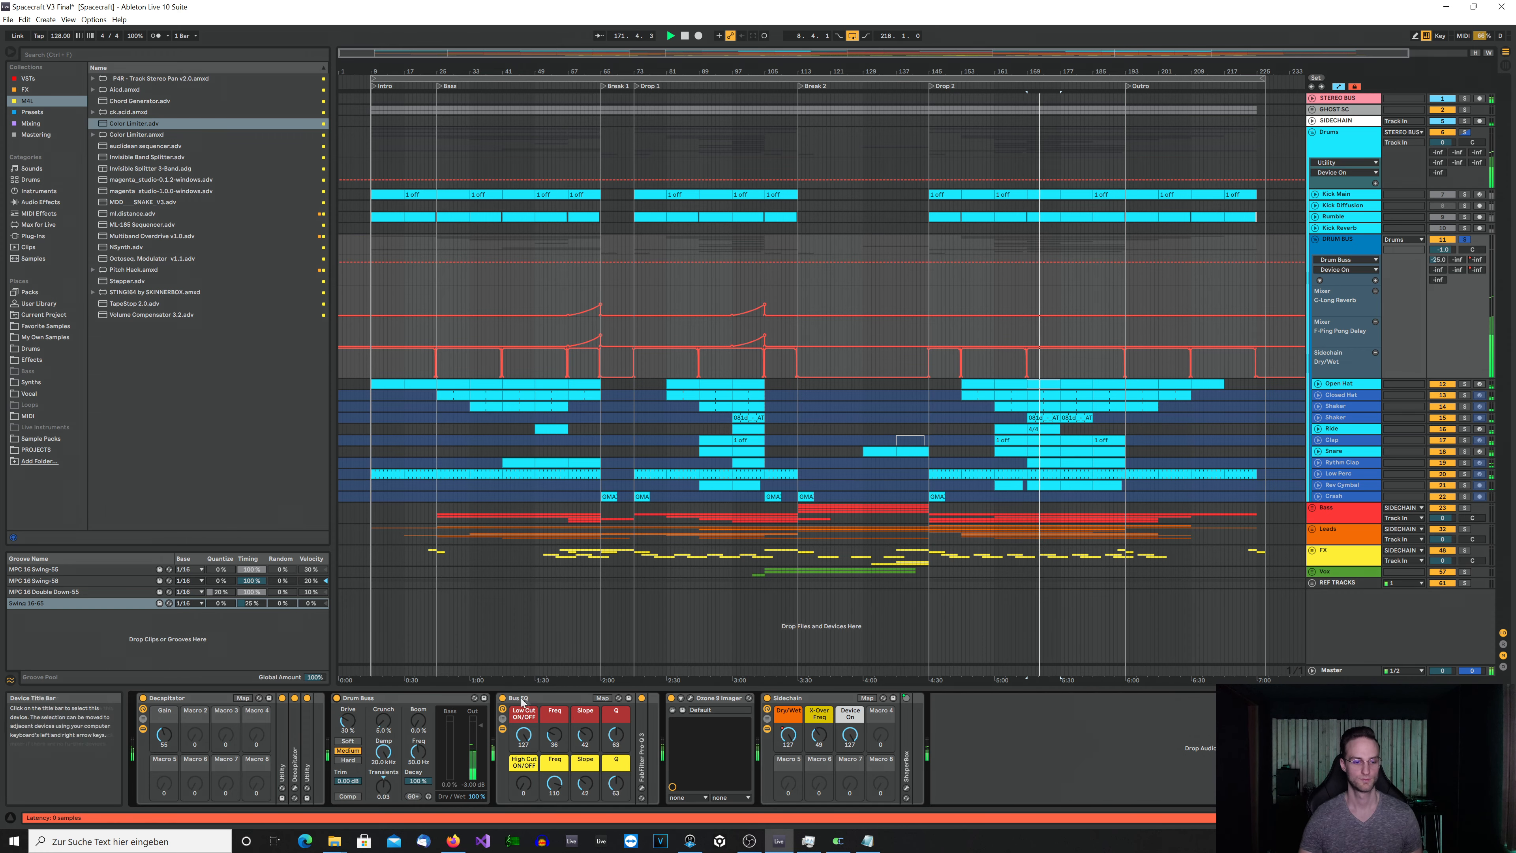
- Inspect the Bus EQ's FabFilter Pro-Q 3 curve and compare the DRUM BUS with the EQ rack bypassed and active
{"action": "left_click", "coordinate": [642, 789]}
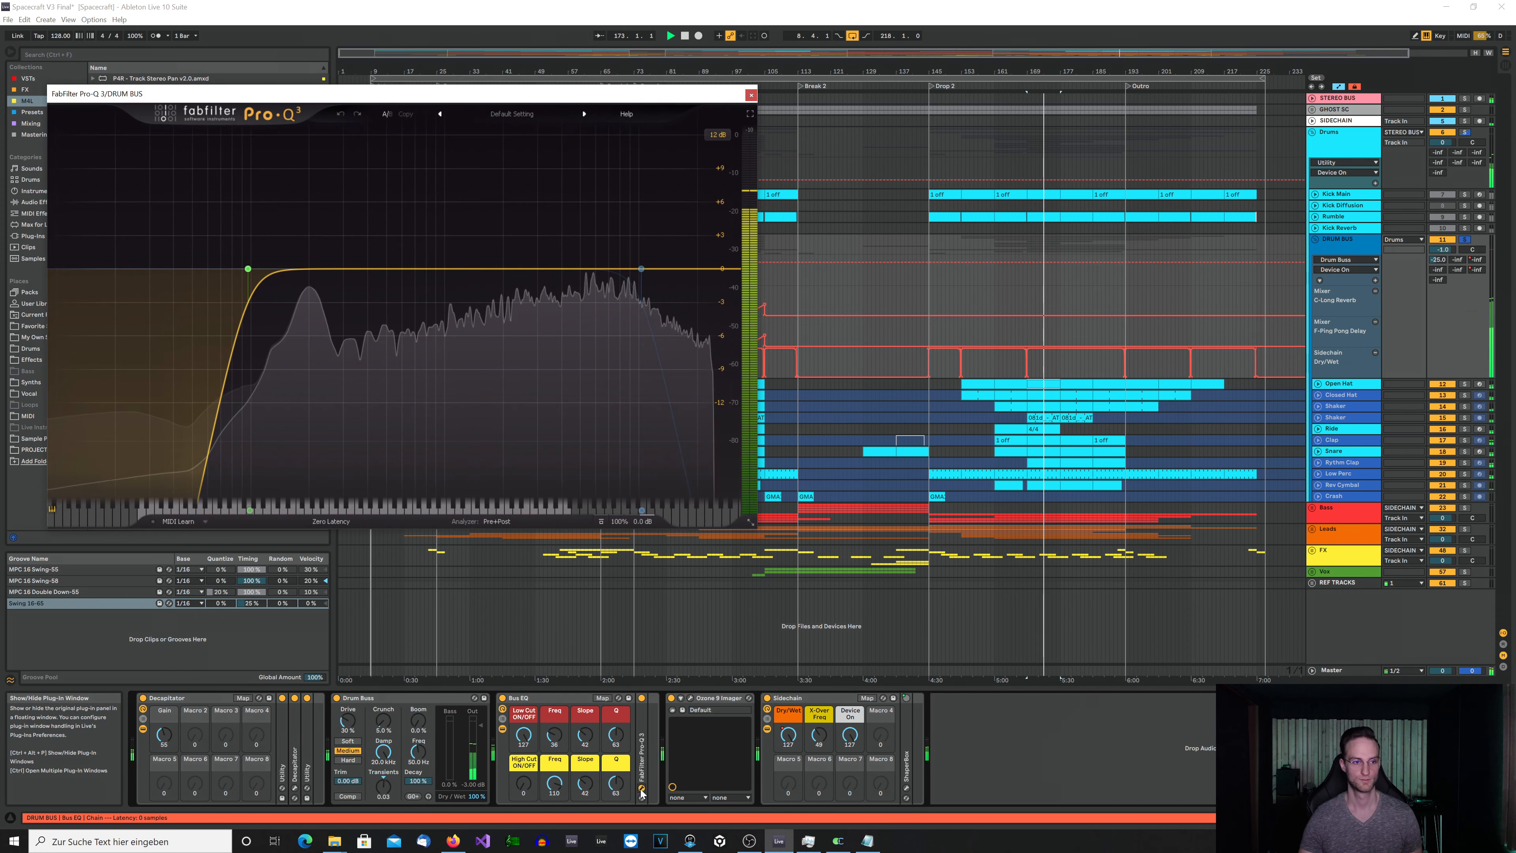
{"action": "left_click", "coordinate": [502, 699]}
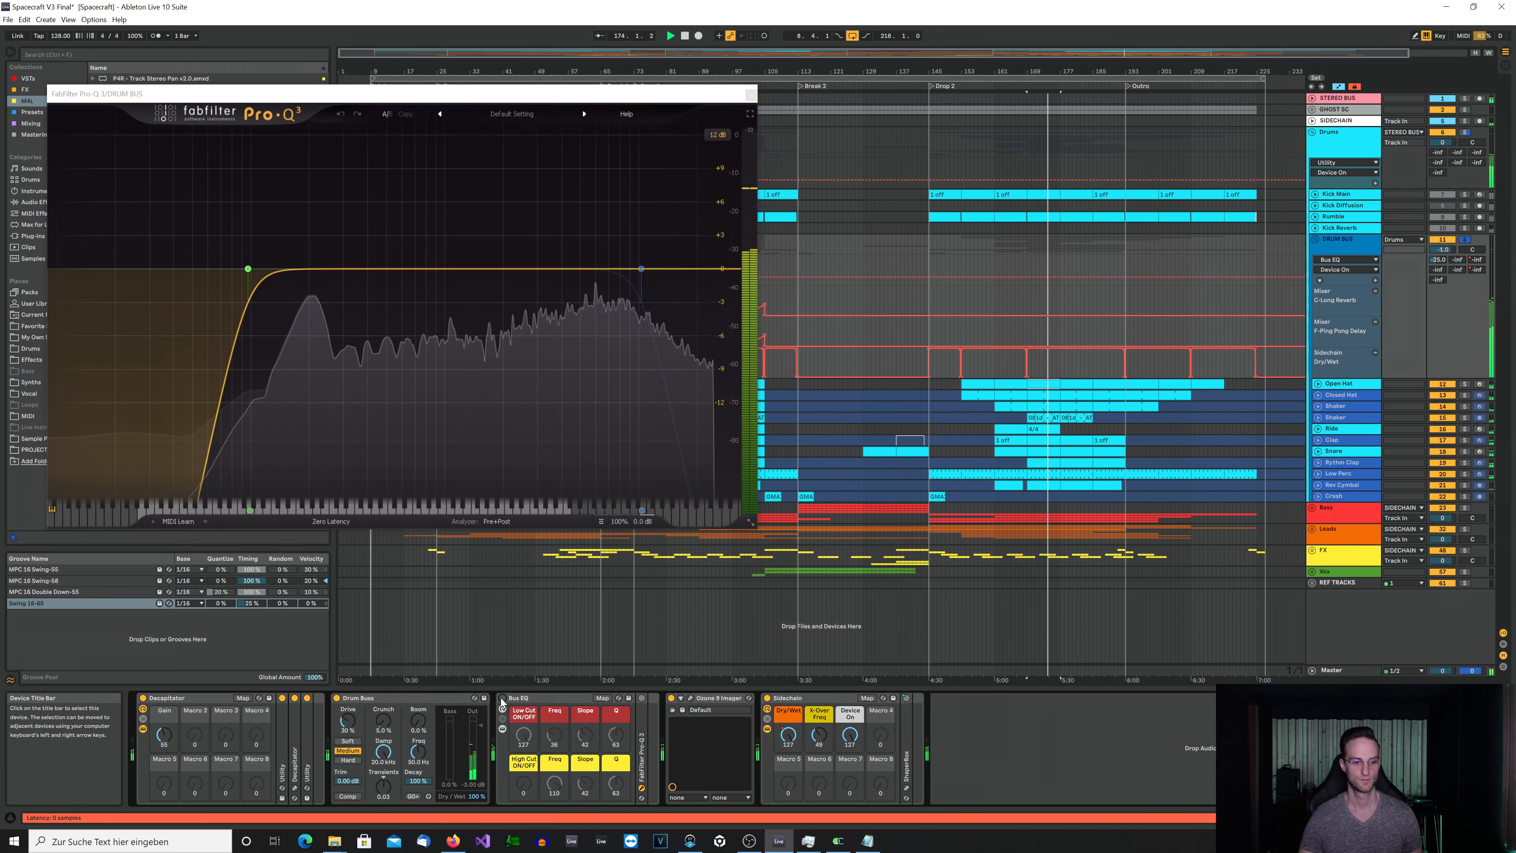
{"action": "left_click", "coordinate": [502, 698]}
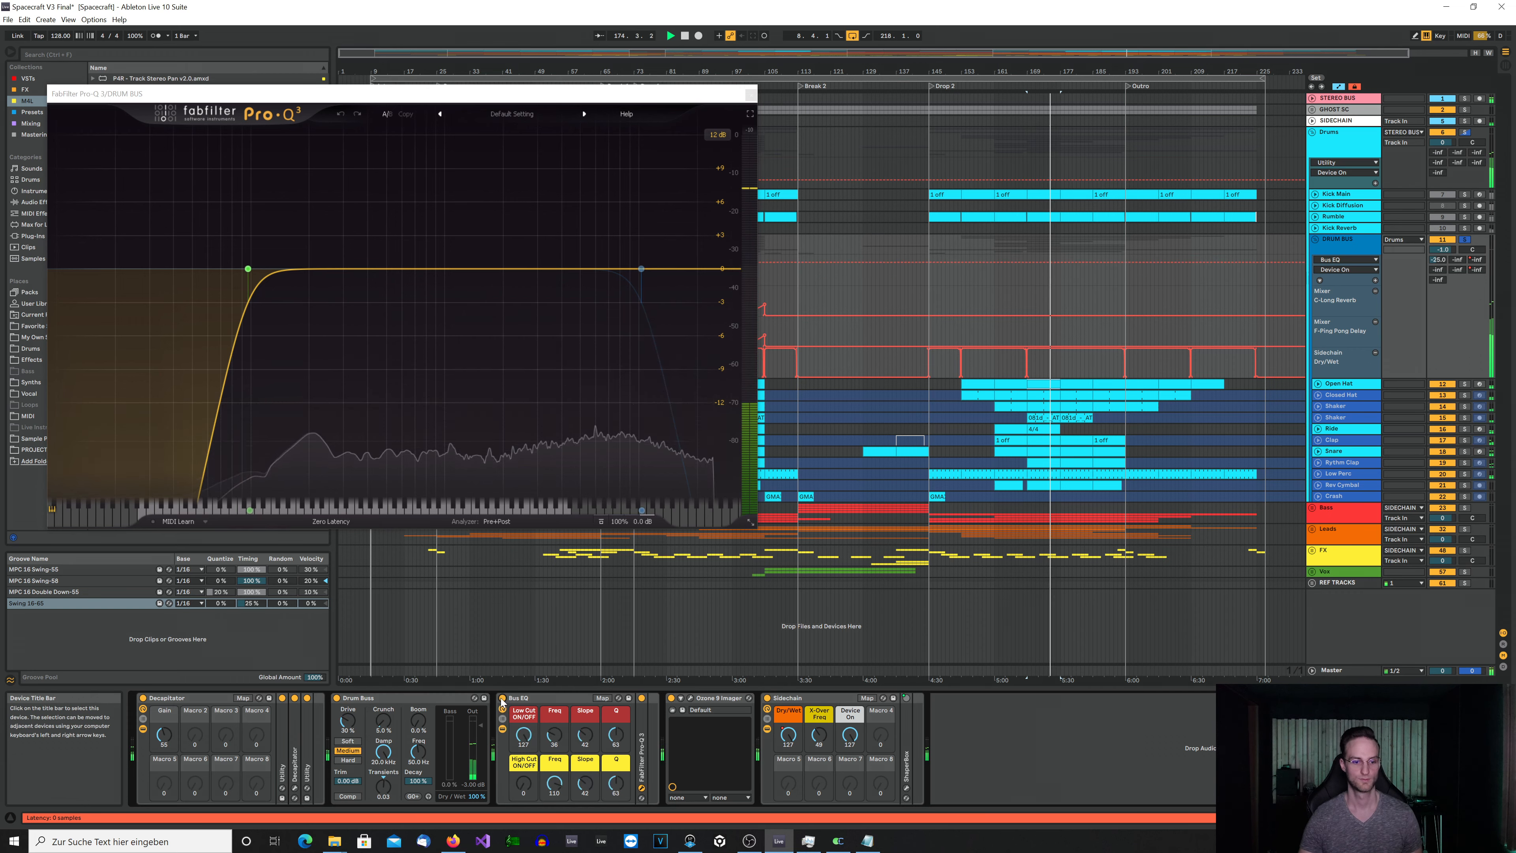
- Inspect the Ozone 9 Imager on the DRUM BUS, toggle it to compare the stereo width, and close both plug-in windows
{"action": "left_click", "coordinate": [691, 698]}
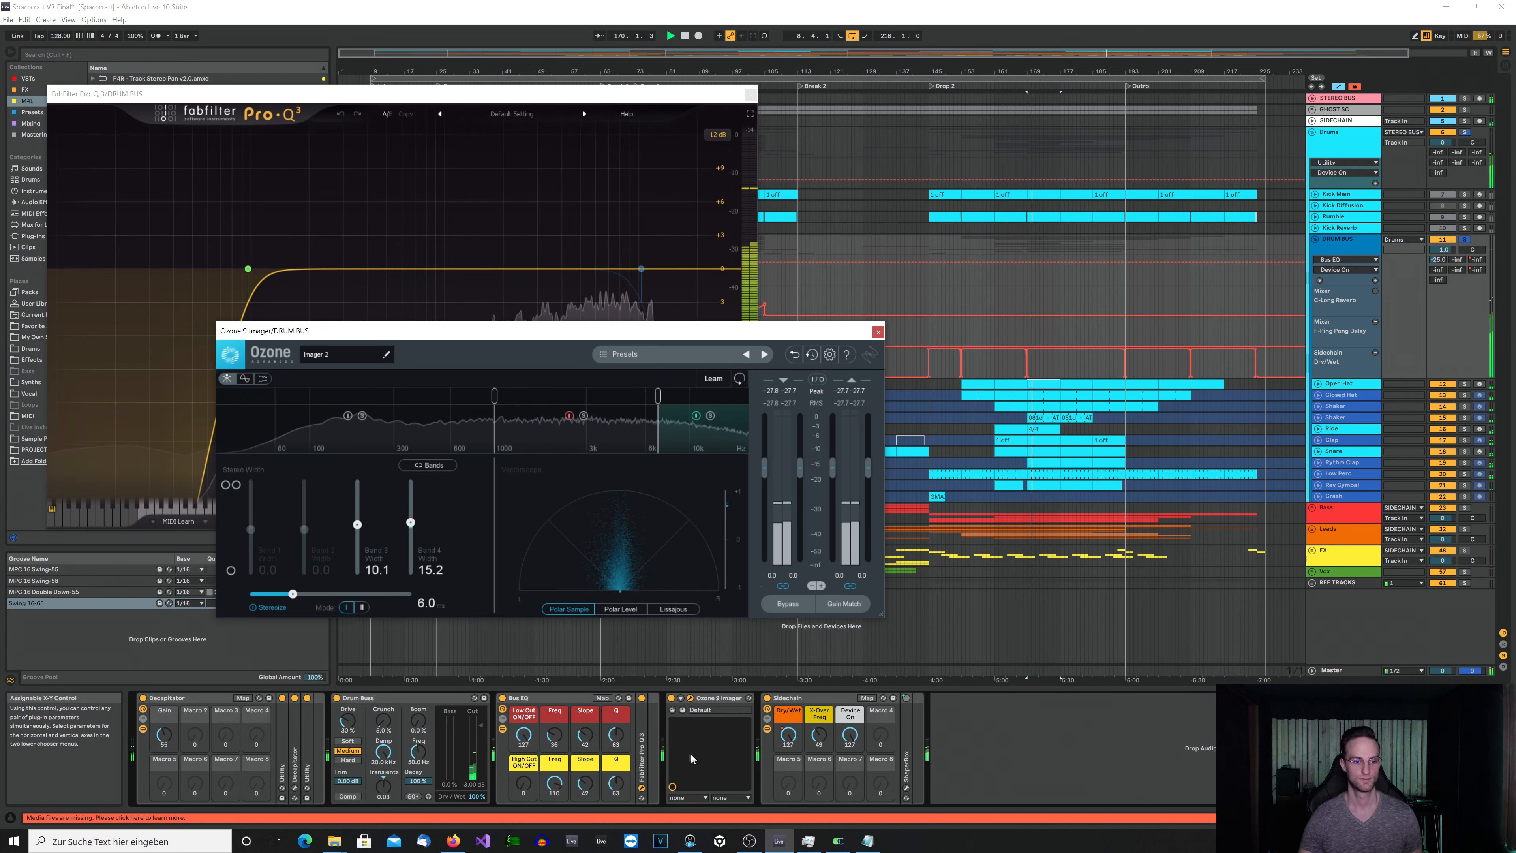
{"action": "left_click", "coordinate": [671, 701]}
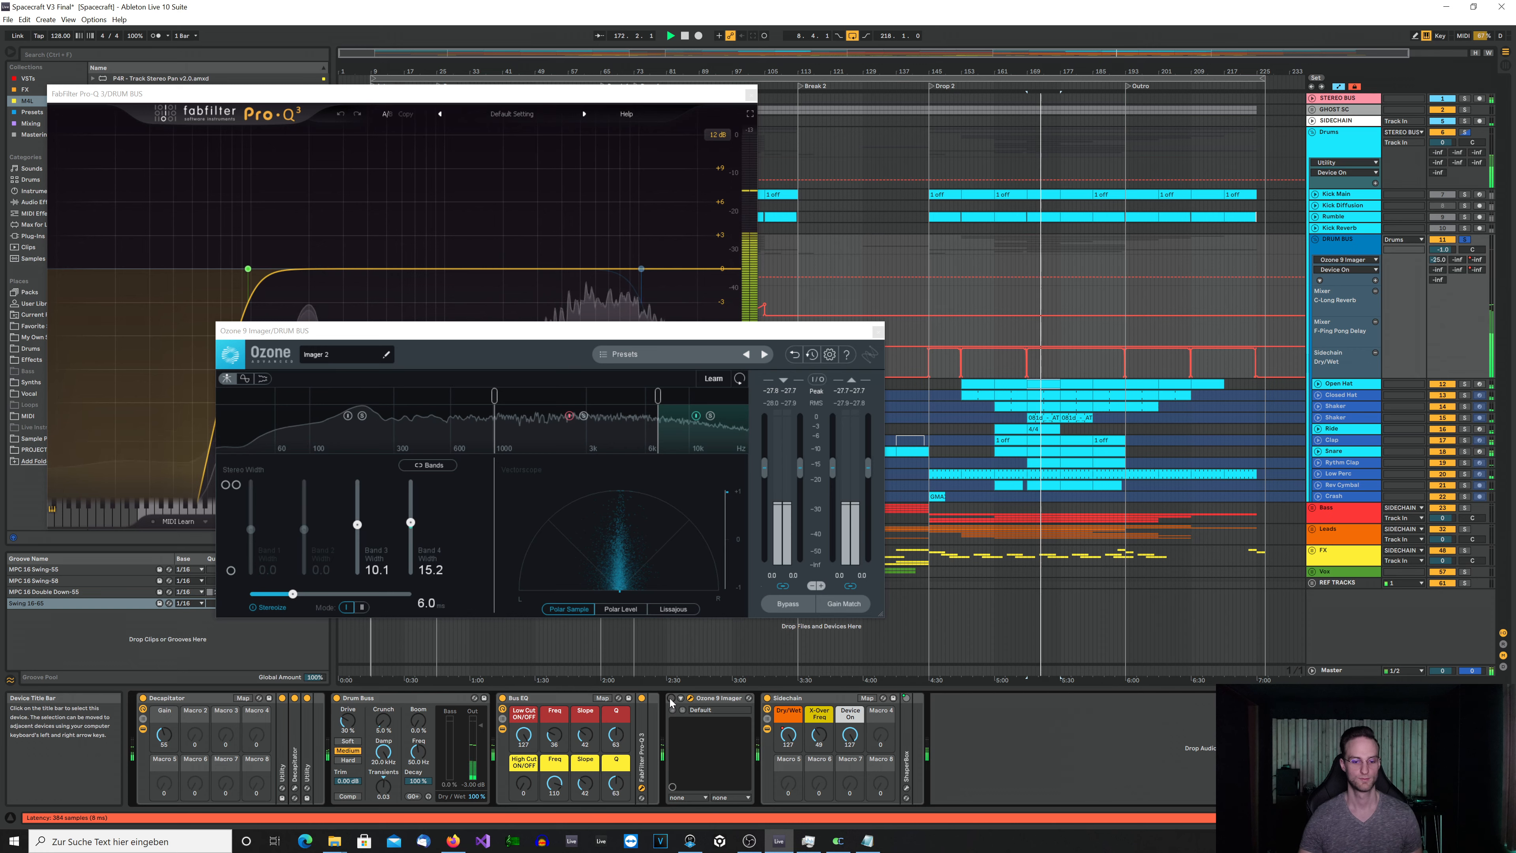
{"action": "left_click", "coordinate": [876, 333]}
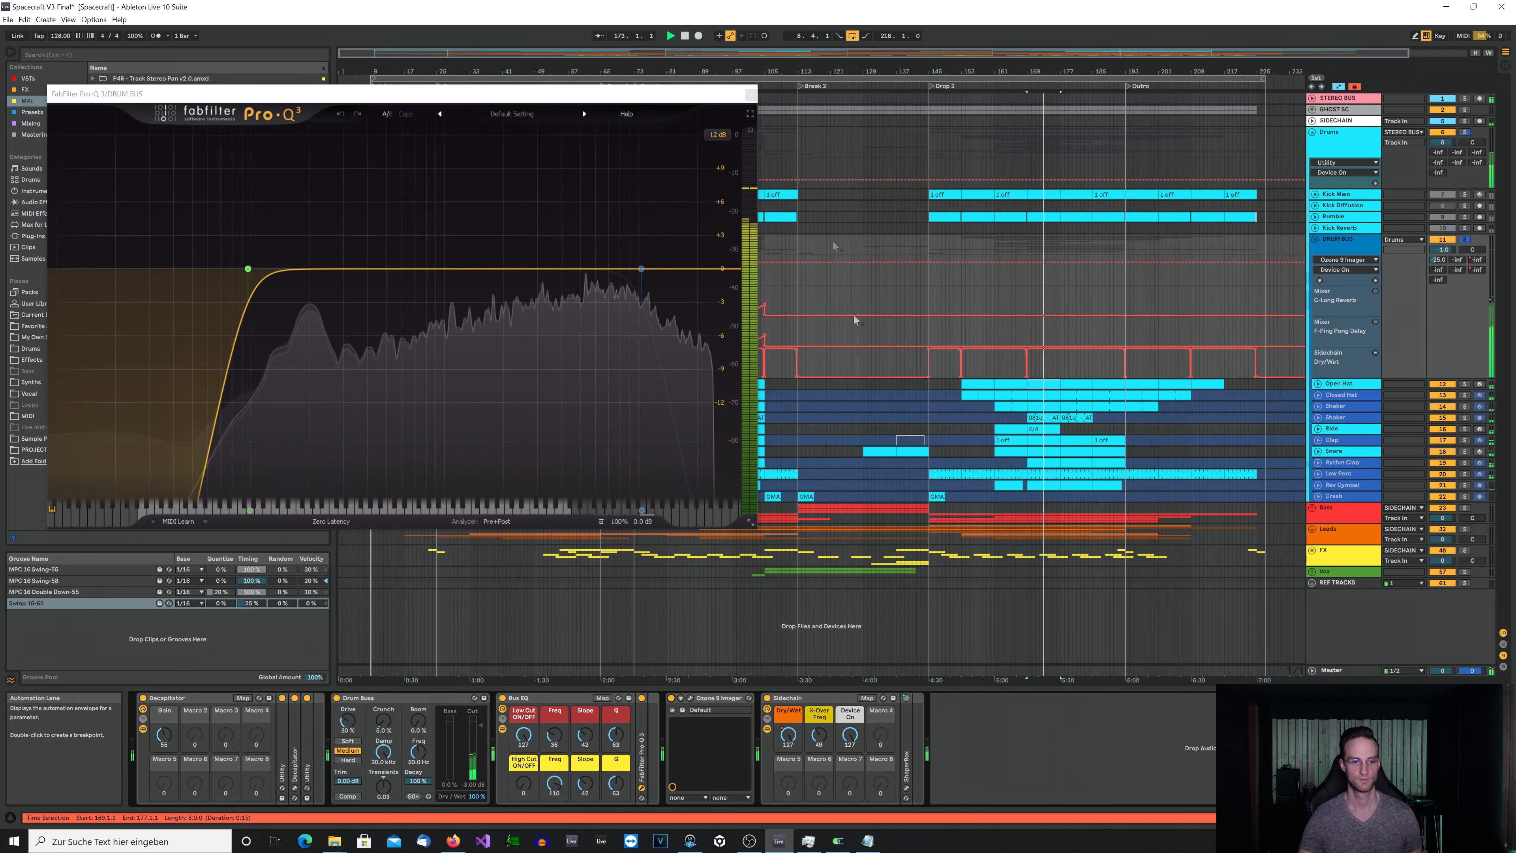
{"action": "left_click", "coordinate": [750, 94]}
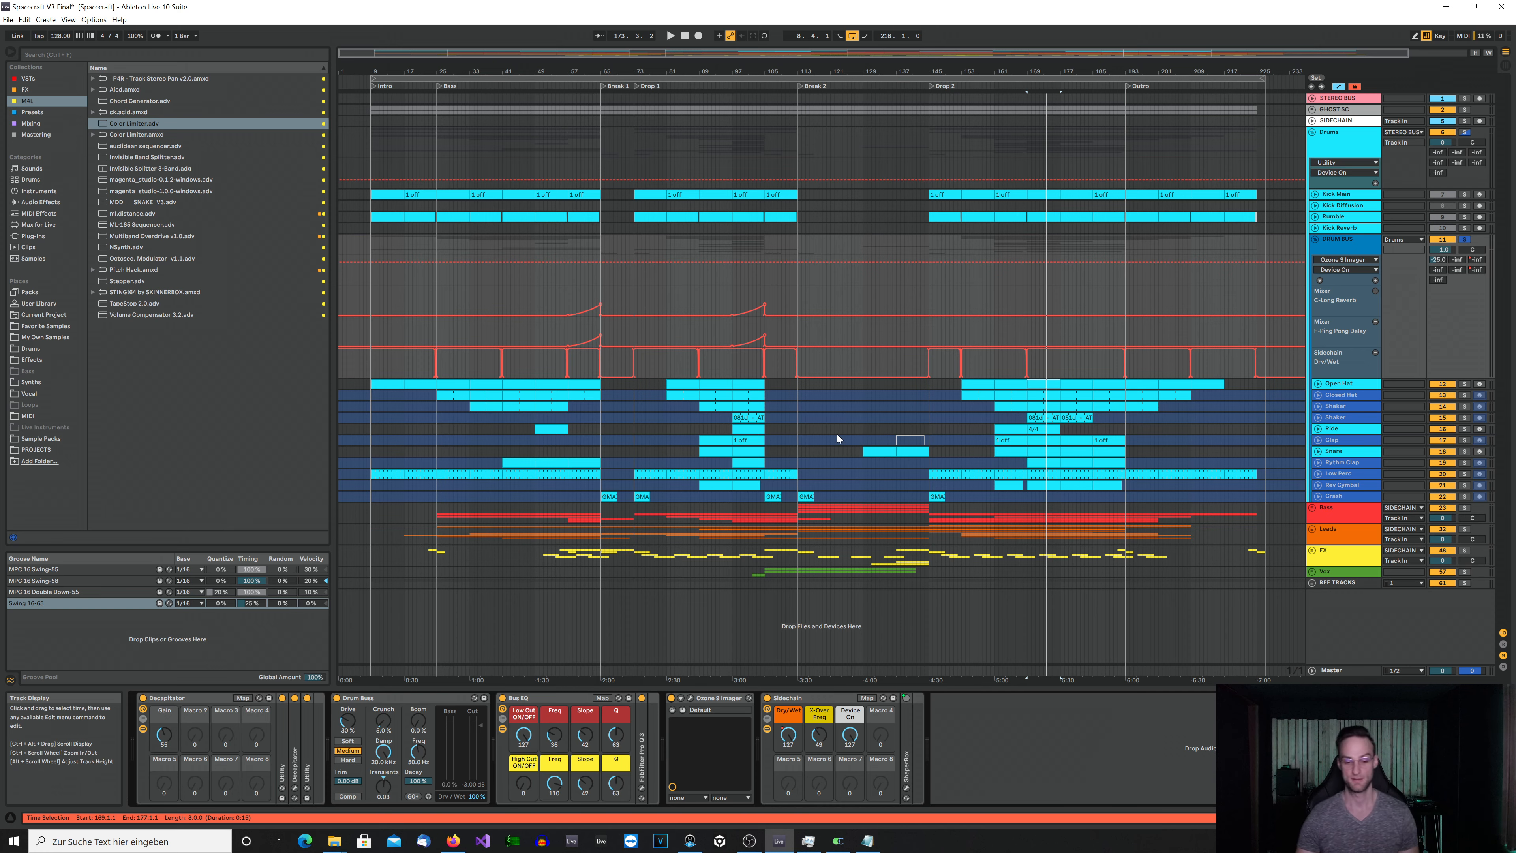
- Examine the low, mid and high band volume curves in the DRUM BUS's ShaperBox sidechain plug-in, and close its window
{"action": "left_click", "coordinate": [906, 788]}
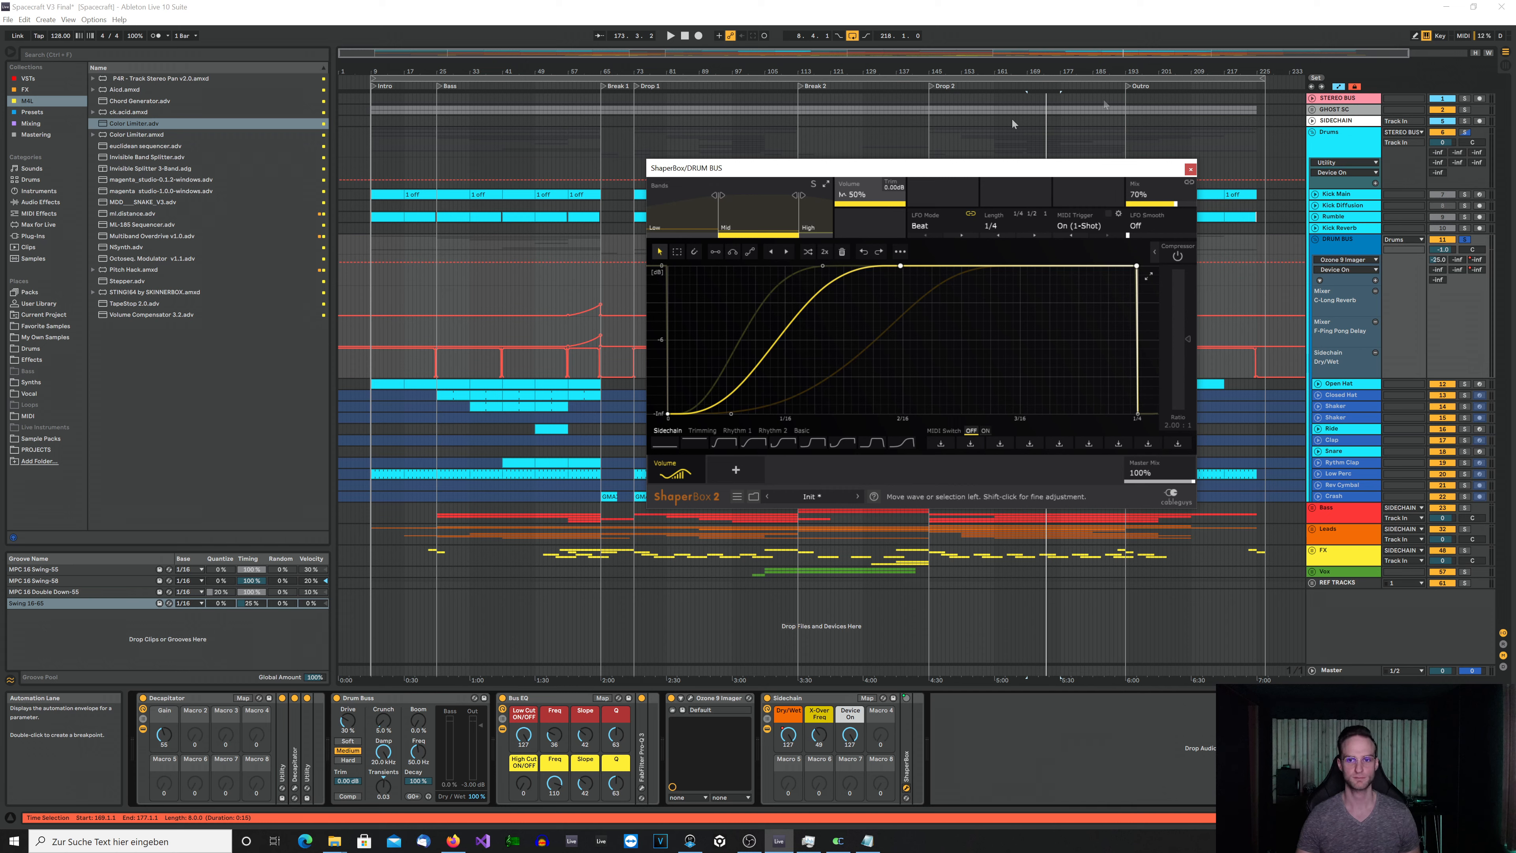
{"action": "left_click", "coordinate": [815, 216]}
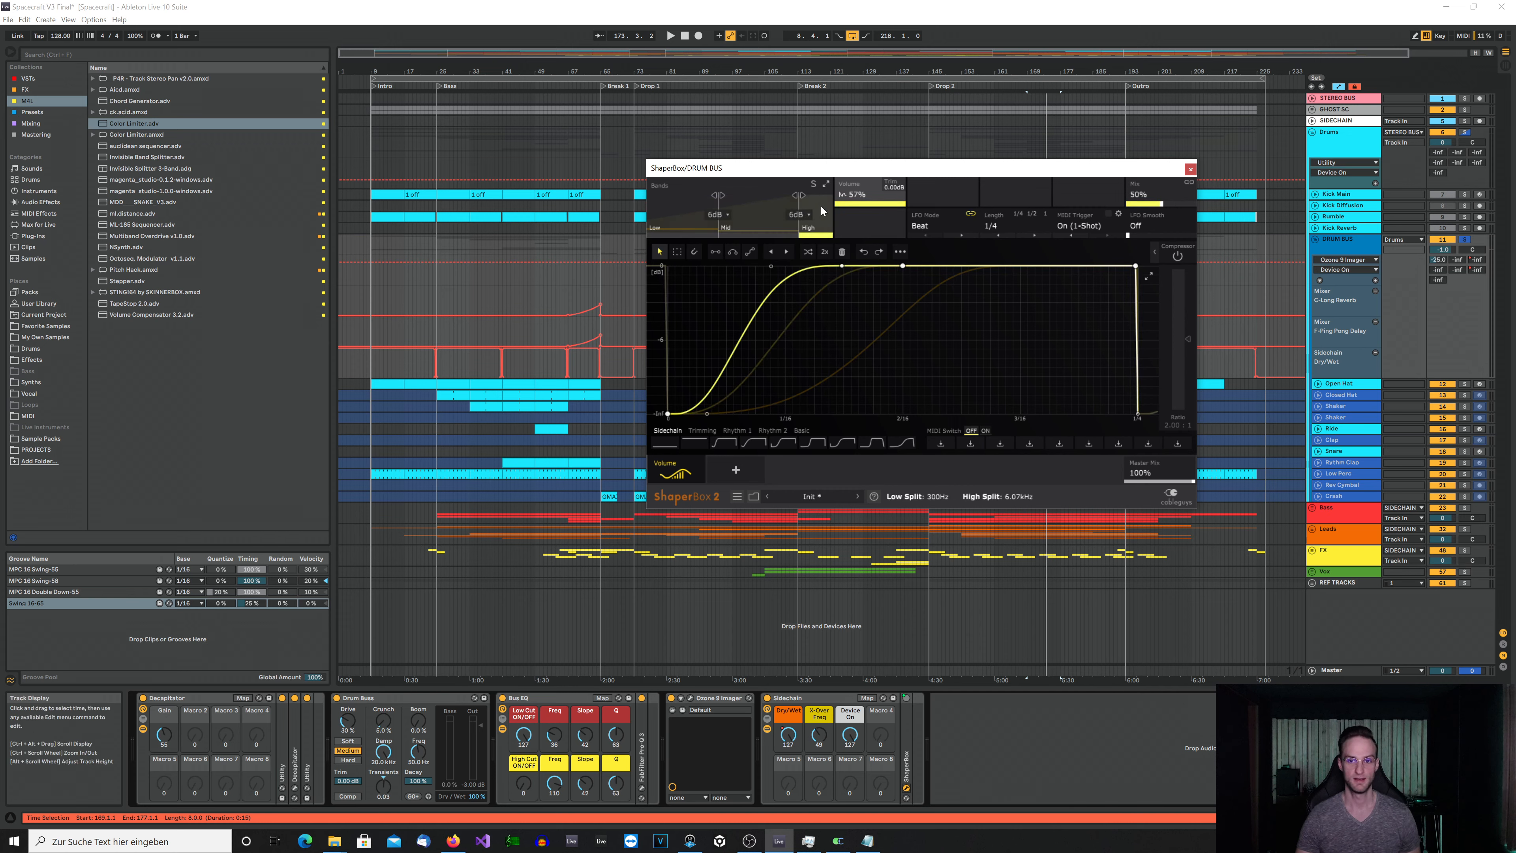
{"action": "left_click", "coordinate": [677, 204]}
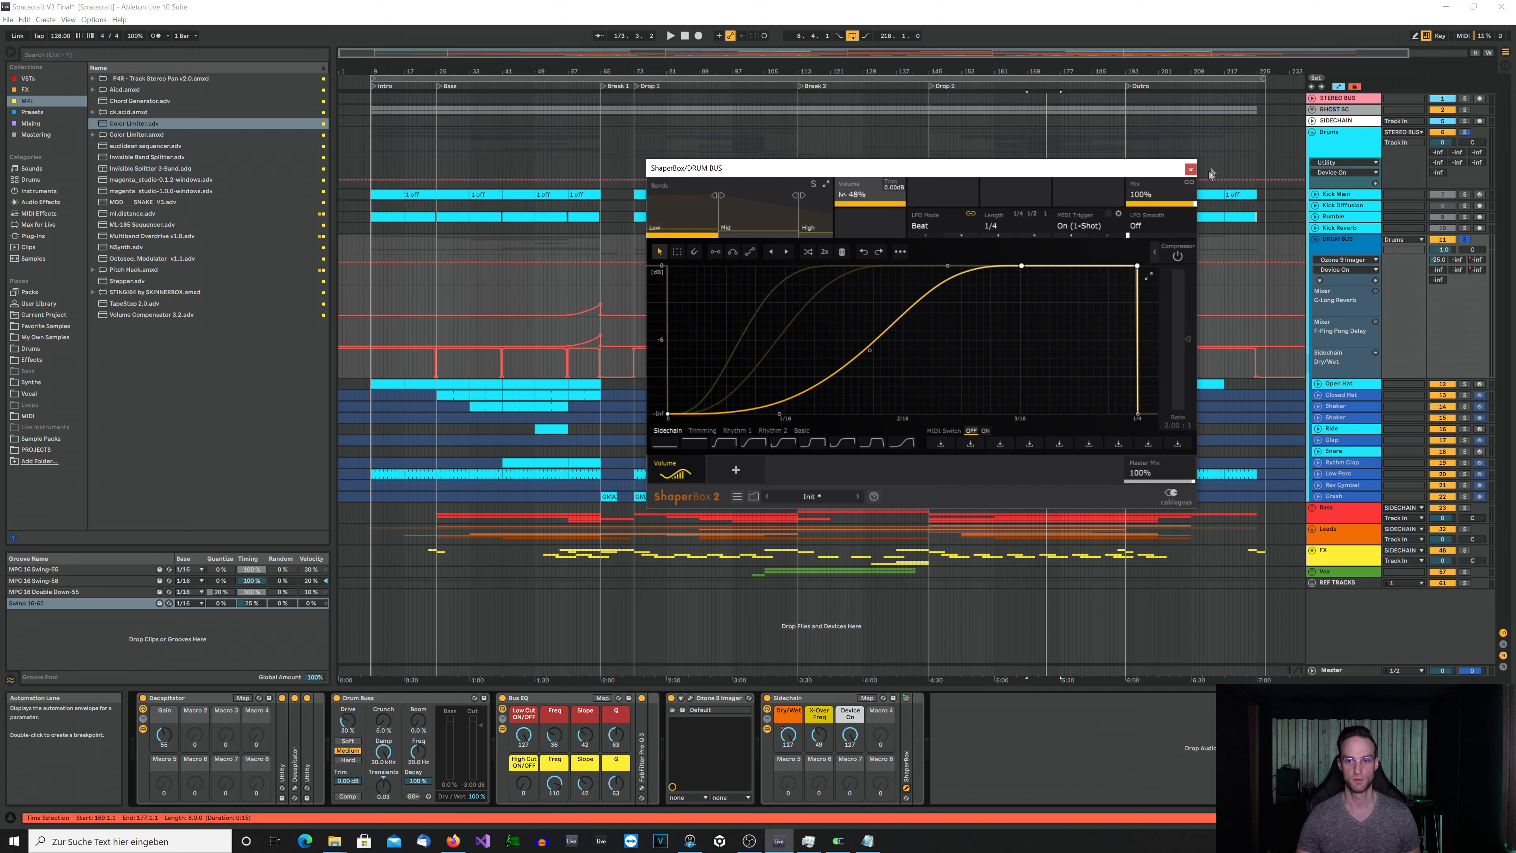
{"action": "left_click", "coordinate": [776, 208]}
{"action": "left_click", "coordinate": [819, 212]}
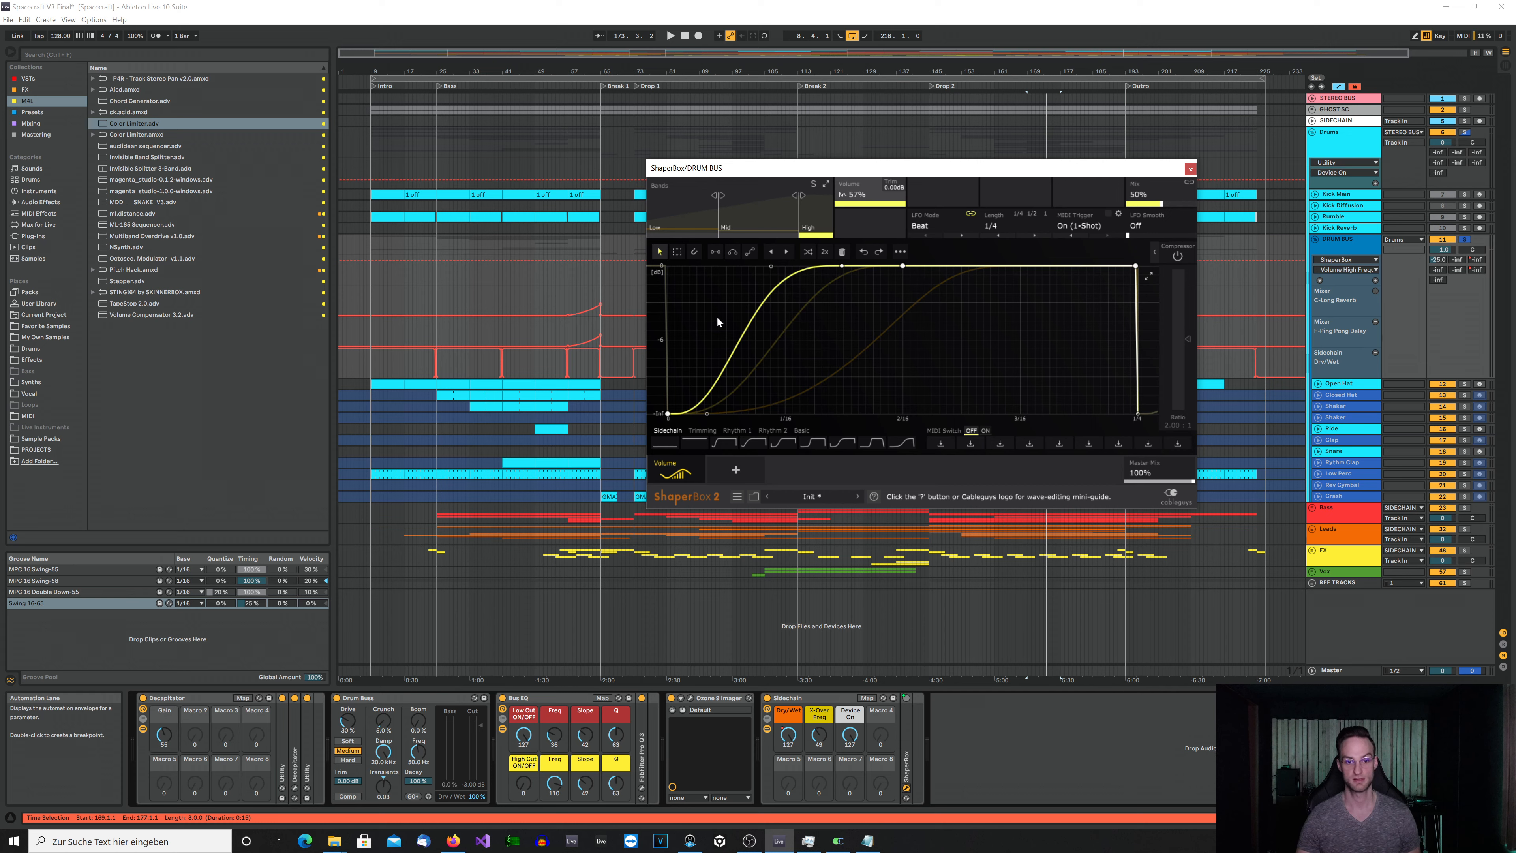
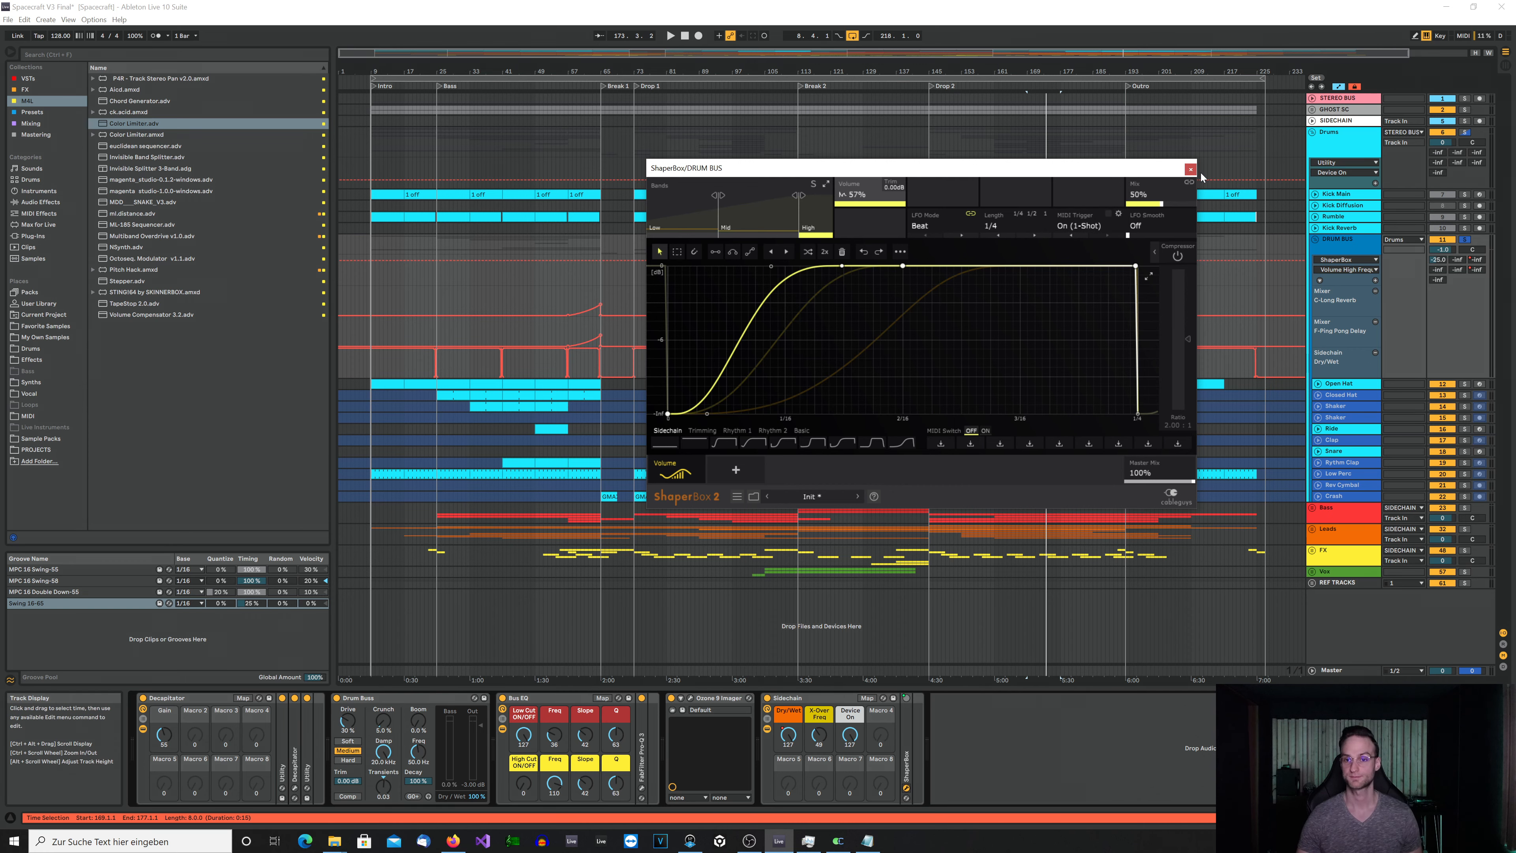
{"action": "left_click", "coordinate": [1190, 170]}
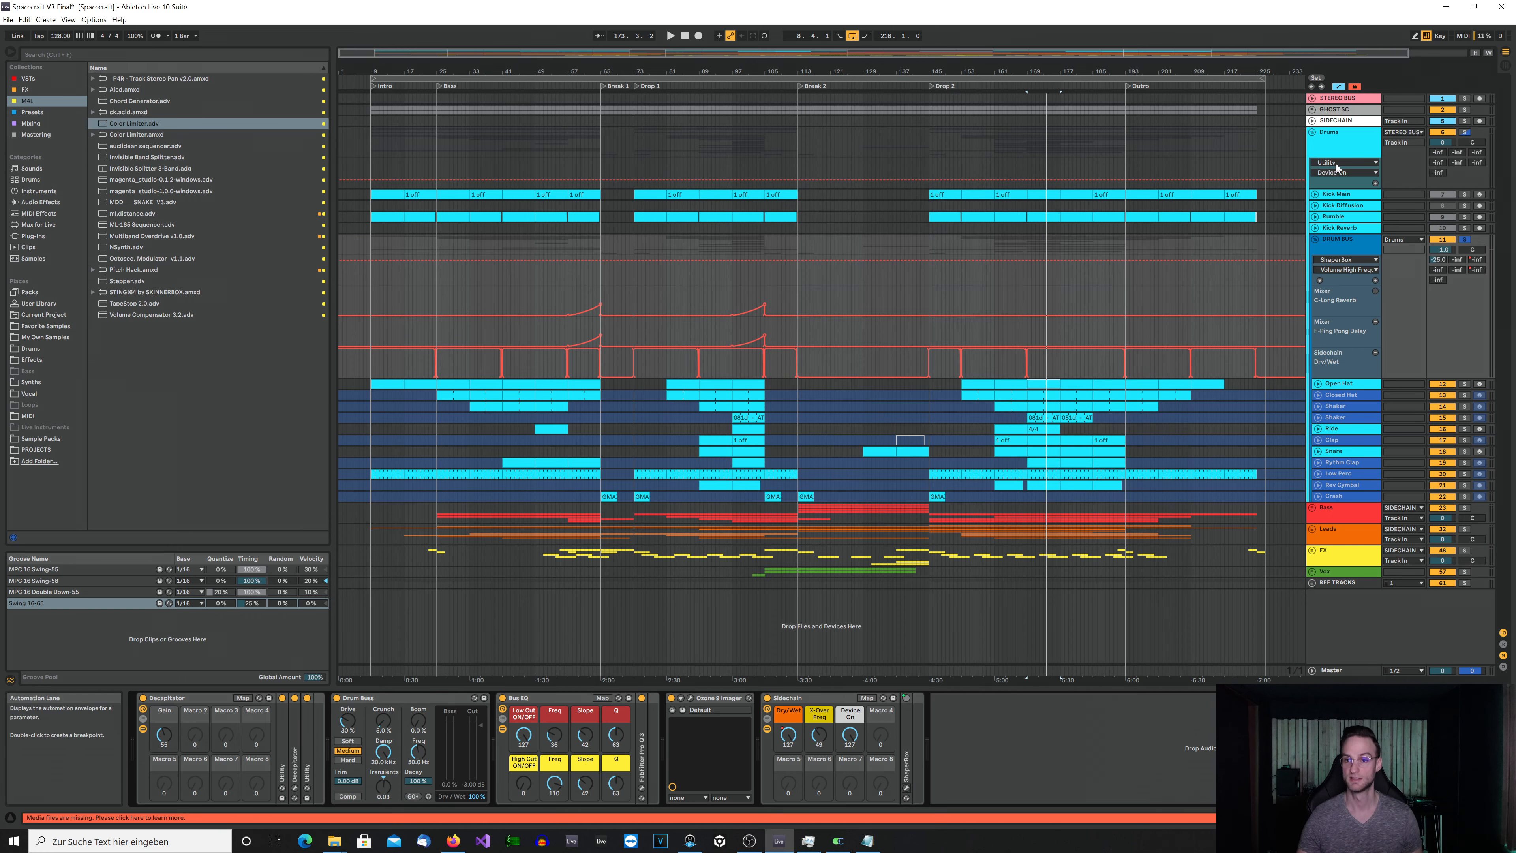
- Solo and play the Drums group, and inspect the Parallel Drum Compression rack's Dry and Destroyer chains with the Virtual Mix Rack plug-in open
{"action": "left_click", "coordinate": [1366, 147]}
{"action": "key", "text": "space"}
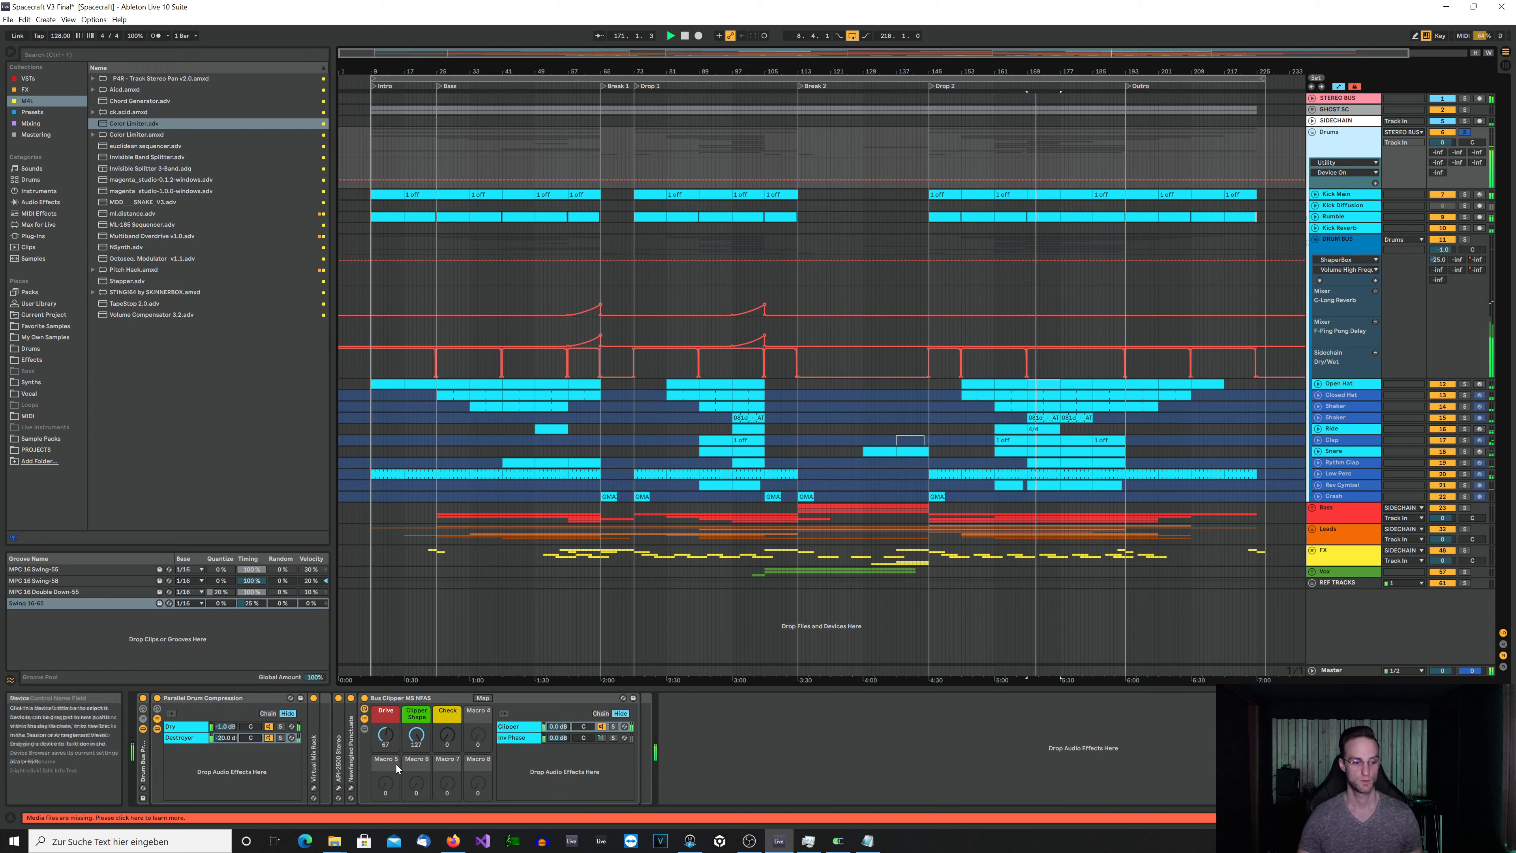
{"action": "left_click", "coordinate": [314, 789]}
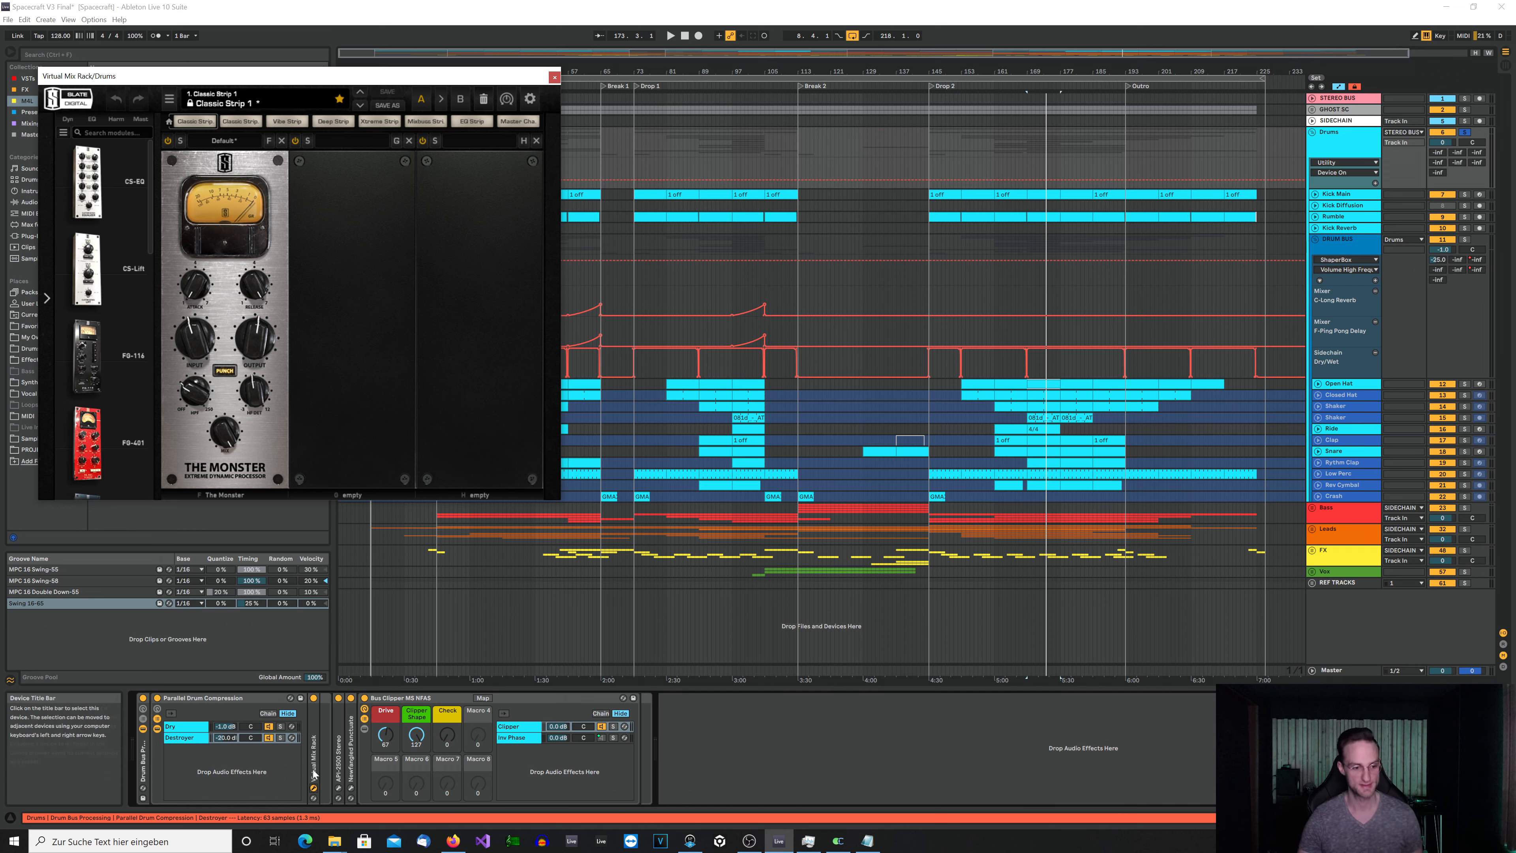
{"action": "left_click", "coordinate": [182, 727]}
{"action": "left_click", "coordinate": [181, 739]}
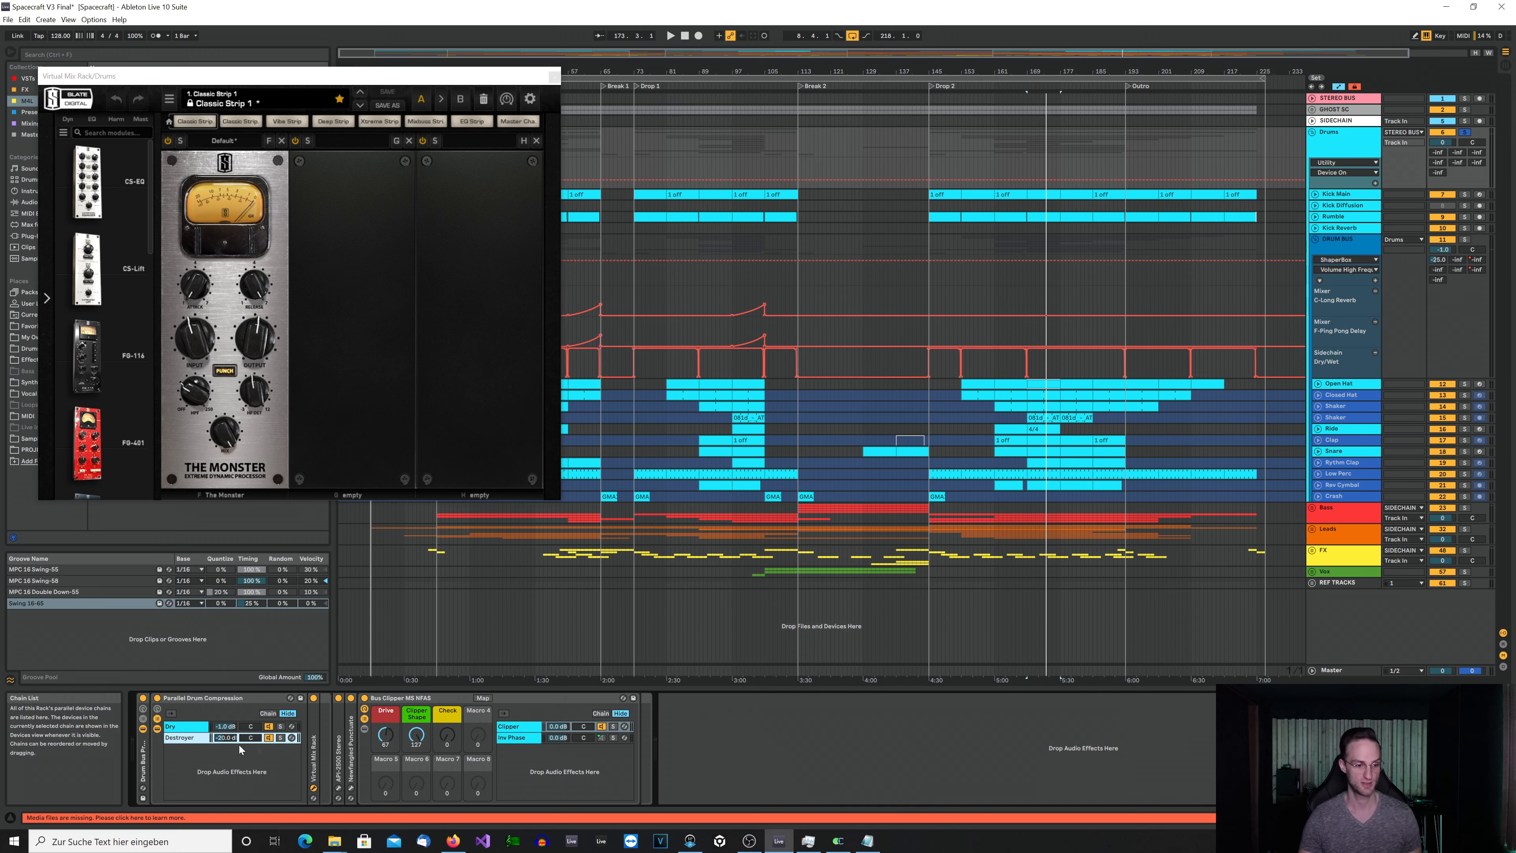
- Solo the Destroyer chain and audition the parallel signal while examining The Monster compressor's settings and the chain volume
{"action": "left_click", "coordinate": [281, 737]}
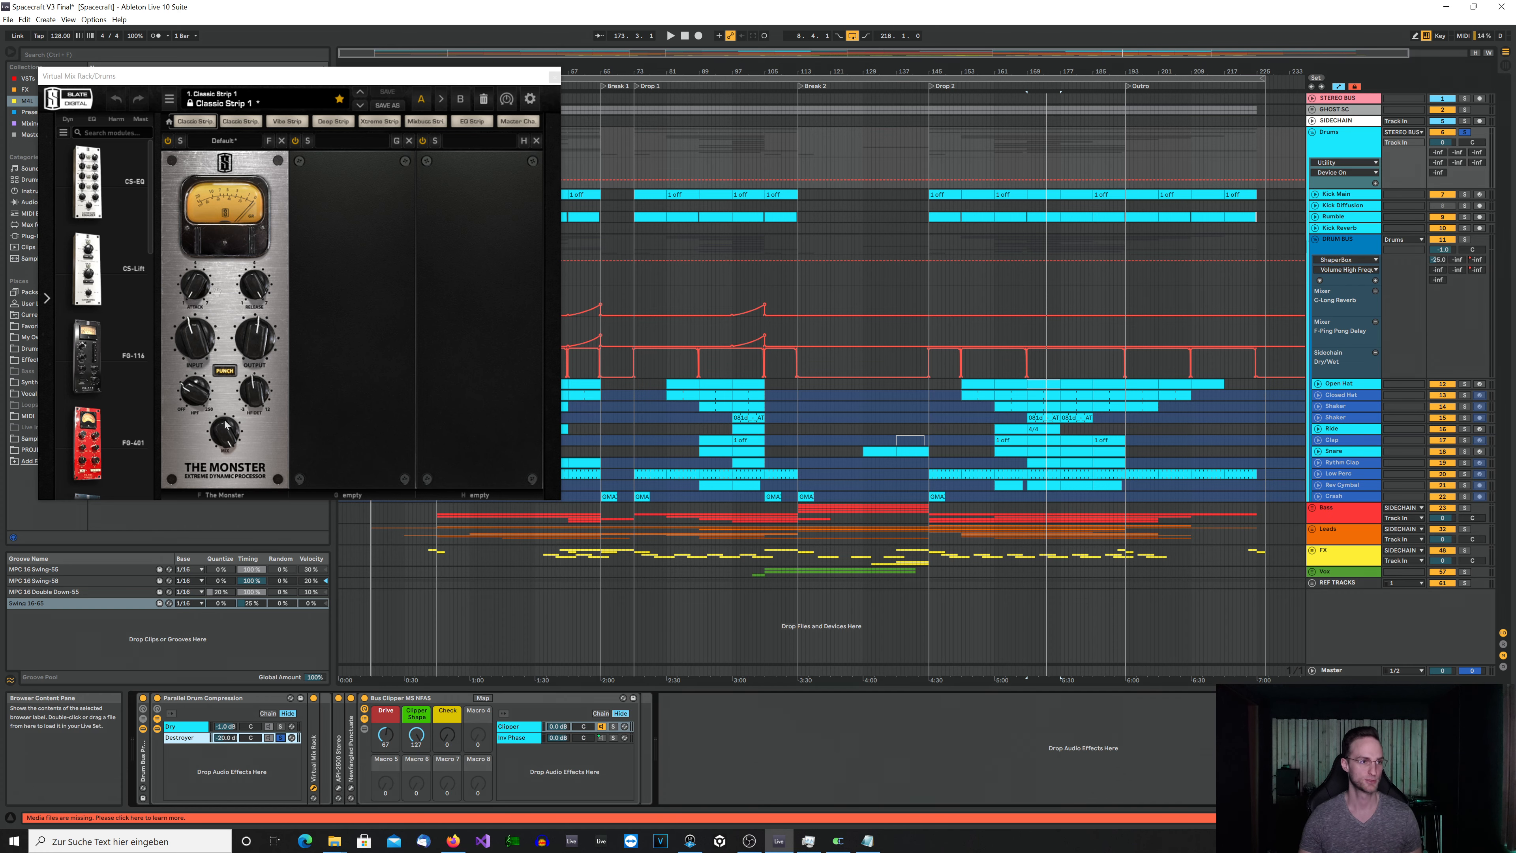
{"action": "left_click_drag", "start_coordinate": [152, 70], "coordinate": [456, 108]}
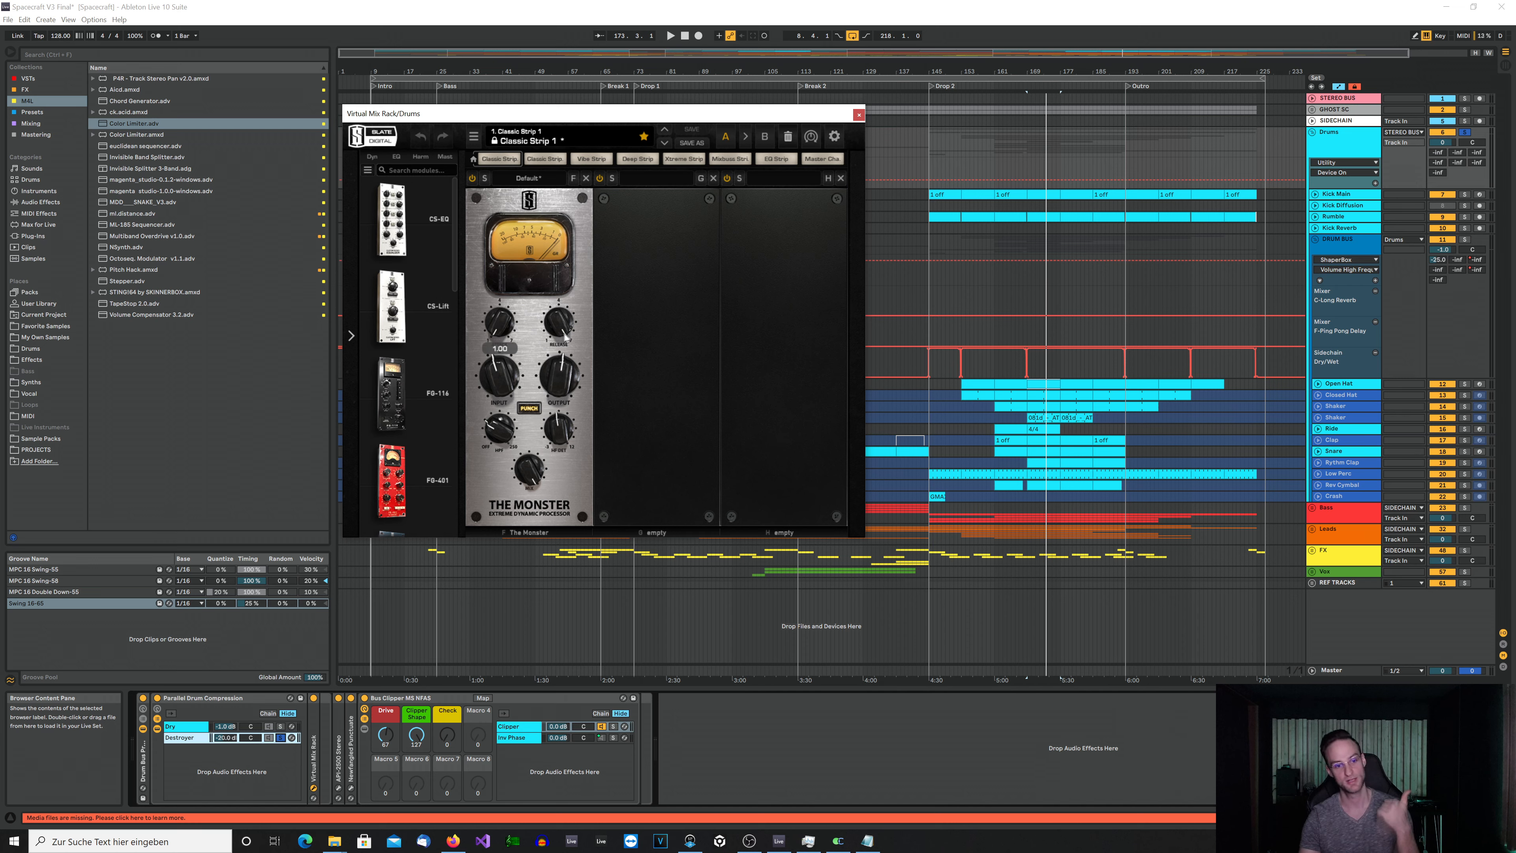
{"action": "mouse_move", "coordinate": [566, 339]}
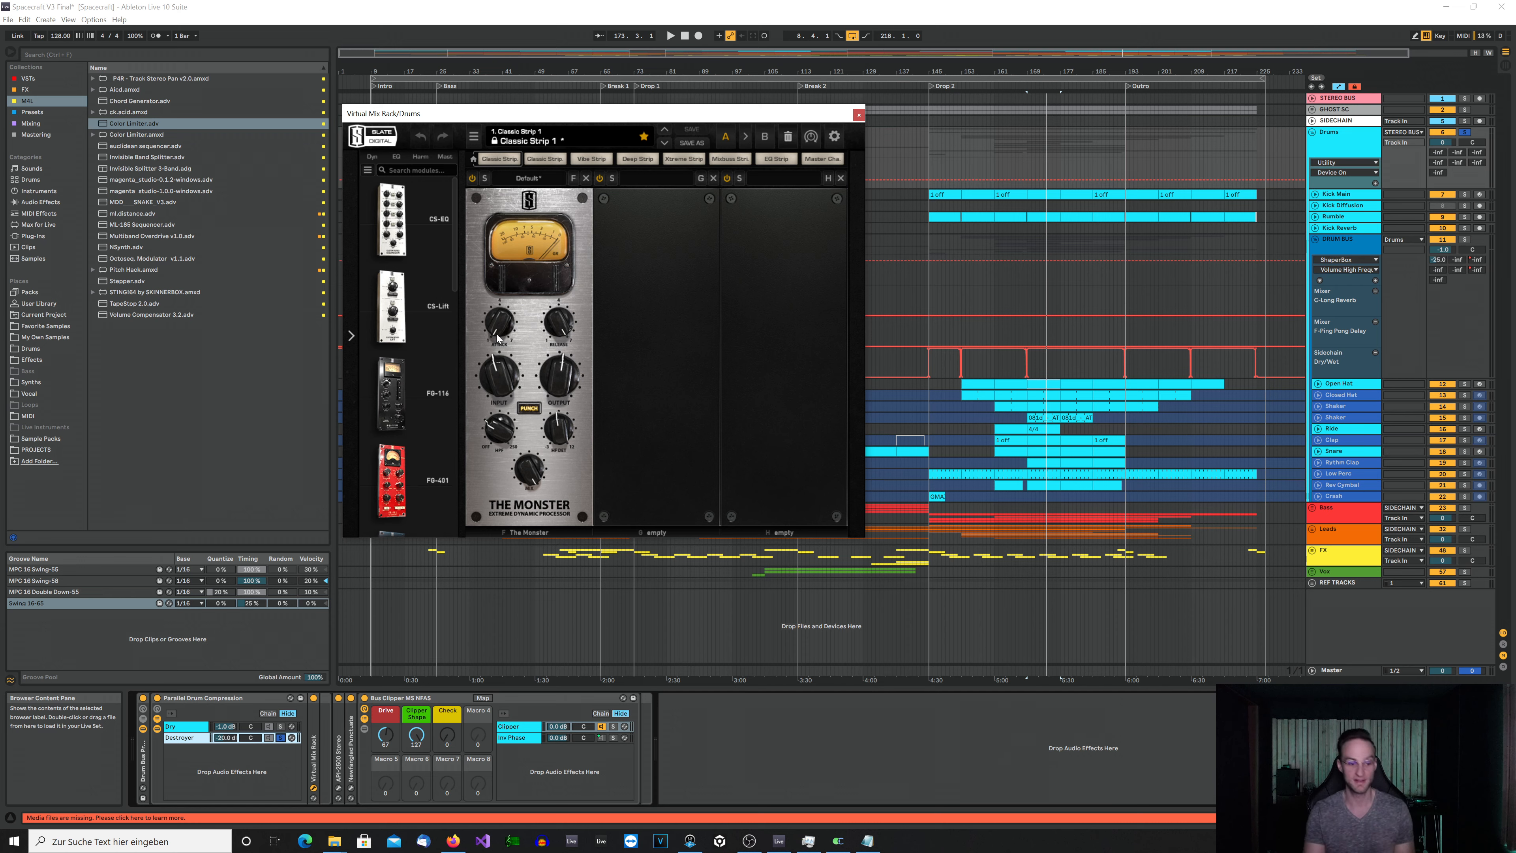
{"action": "key", "text": "space"}
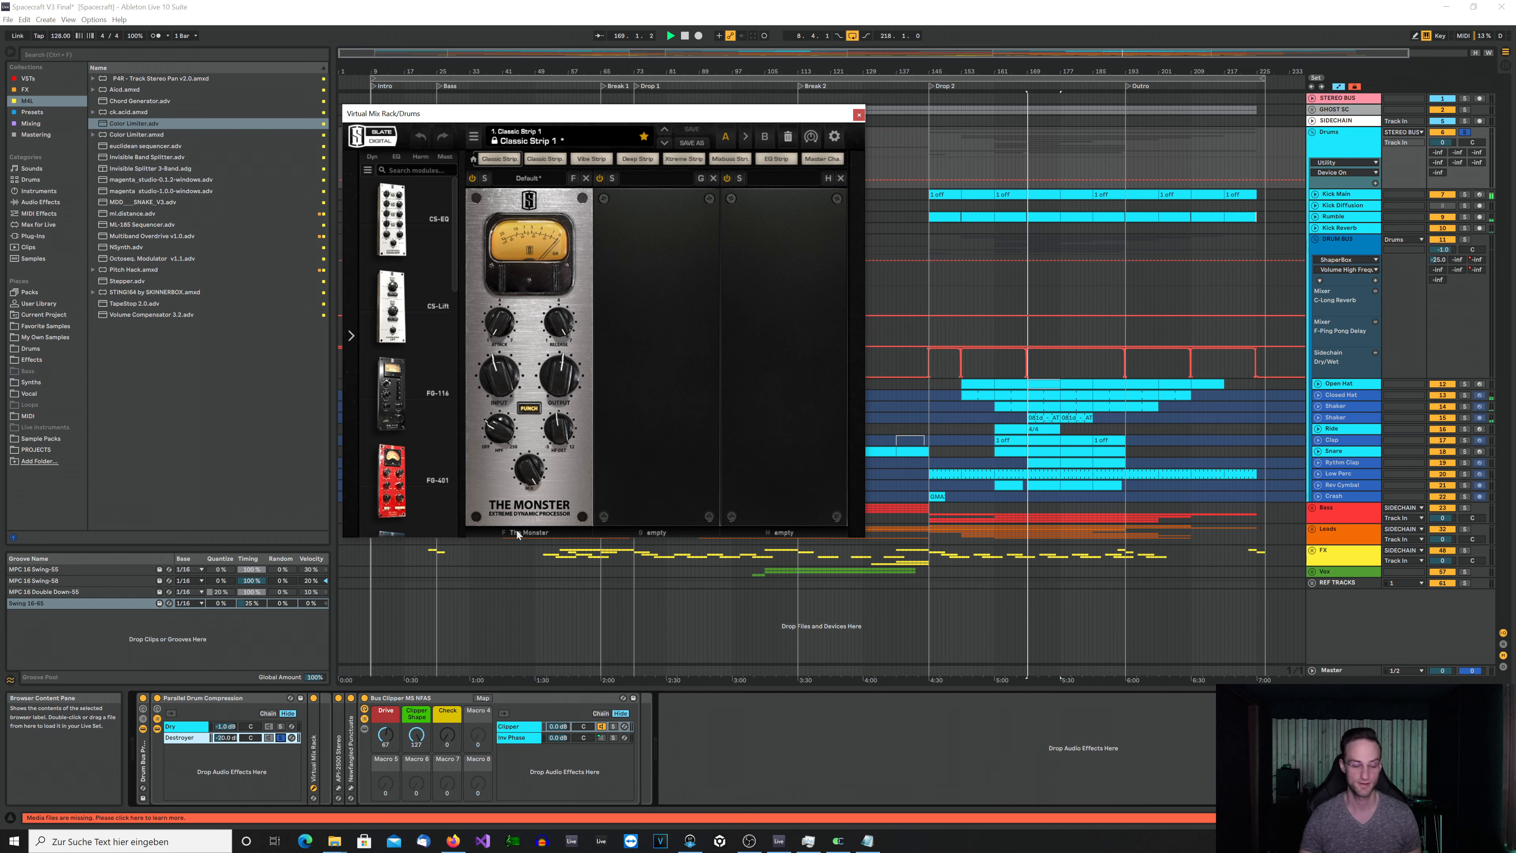
{"action": "key", "text": "space"}
{"action": "left_click", "coordinate": [226, 737]}
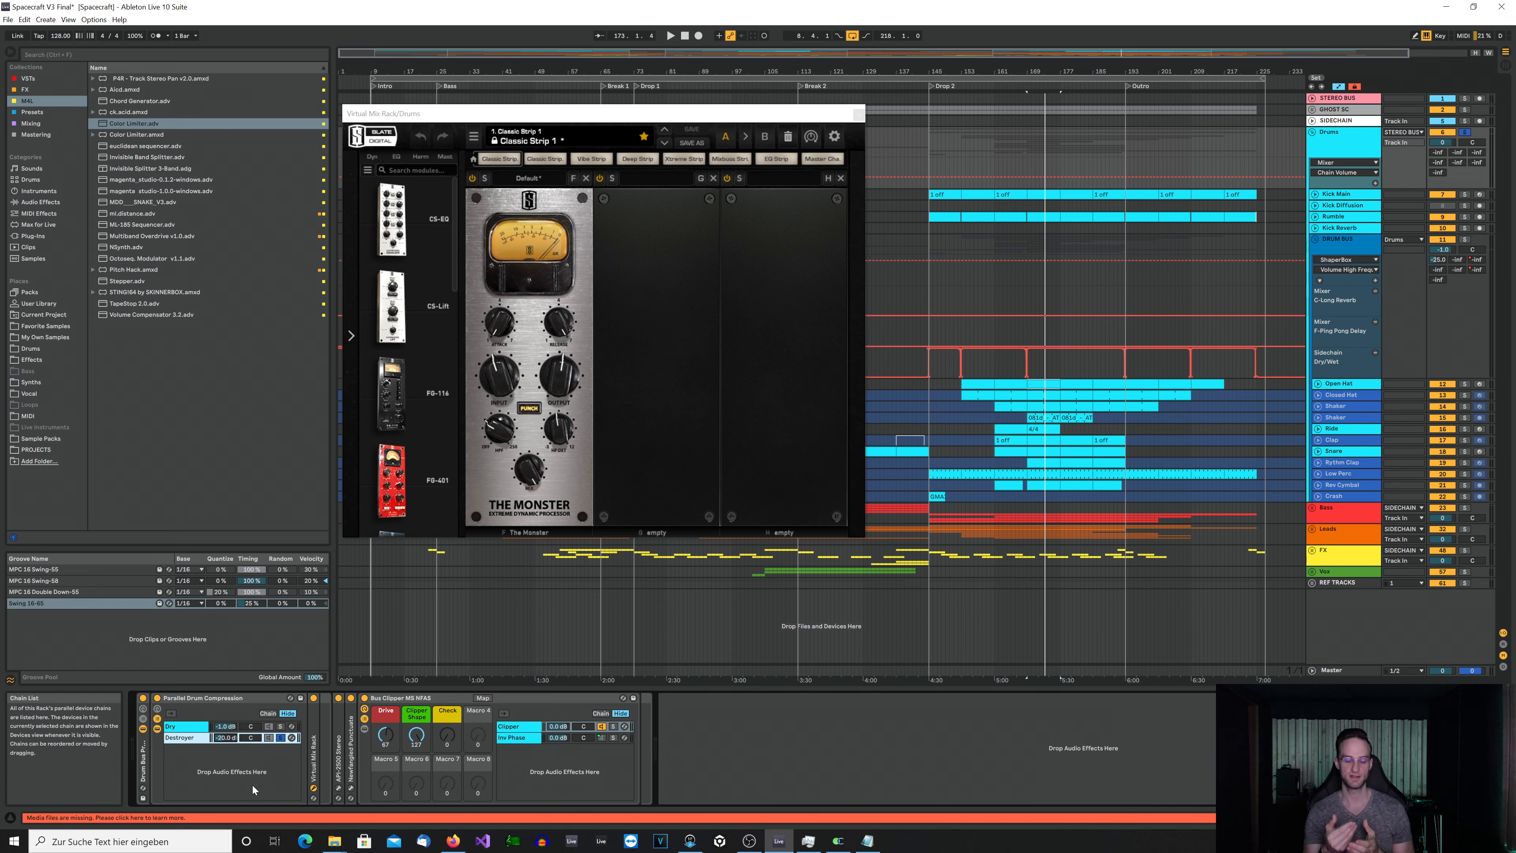
- Play the drums and compare them with the Parallel Drum Compression rack bypassed and active
{"action": "key", "text": "space"}
{"action": "left_click", "coordinate": [157, 698]}
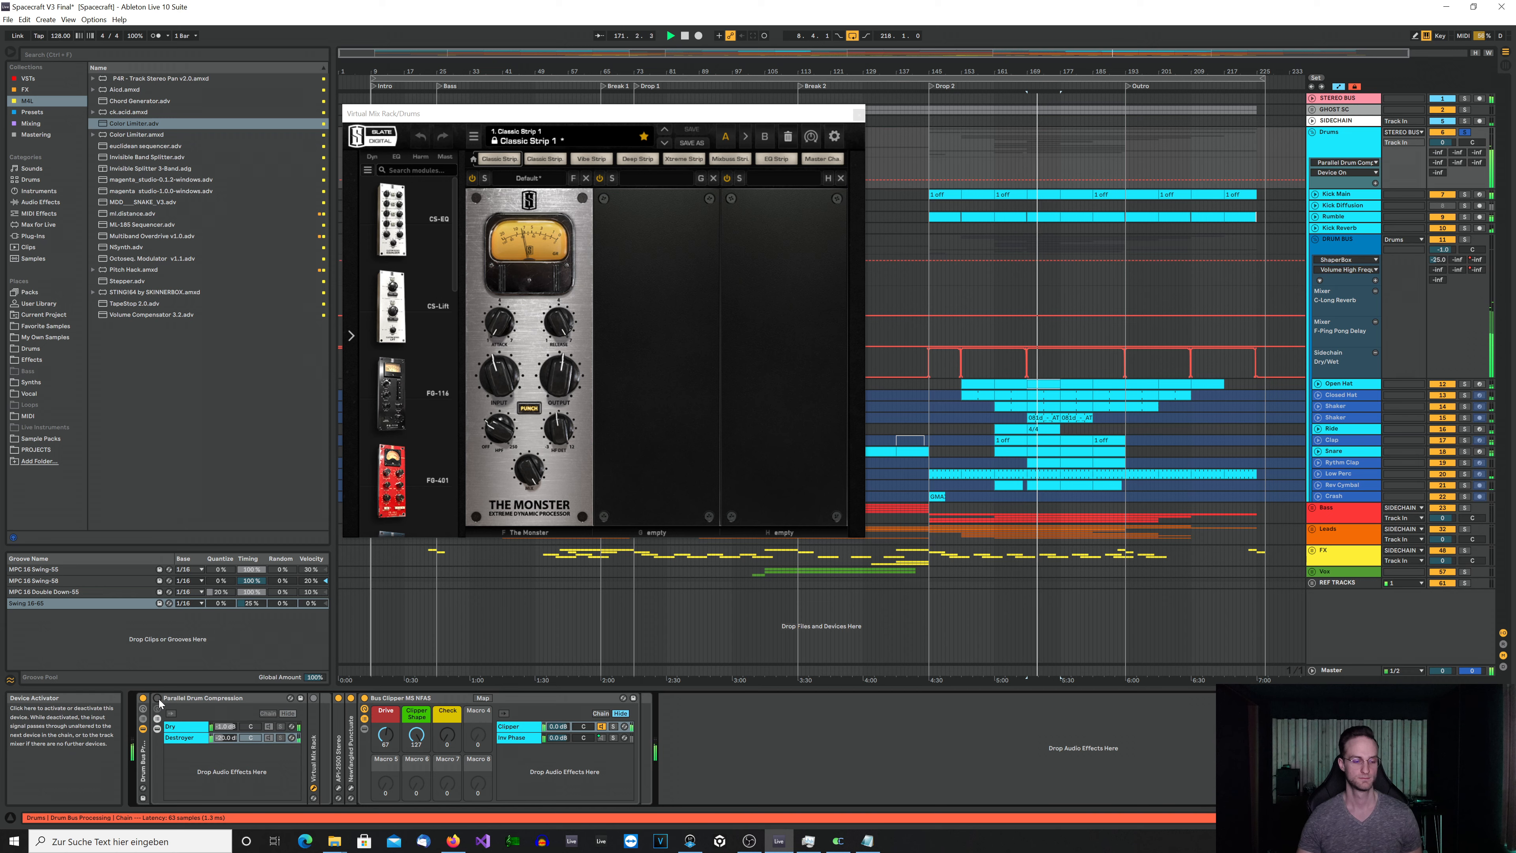
{"action": "left_click", "coordinate": [157, 698]}
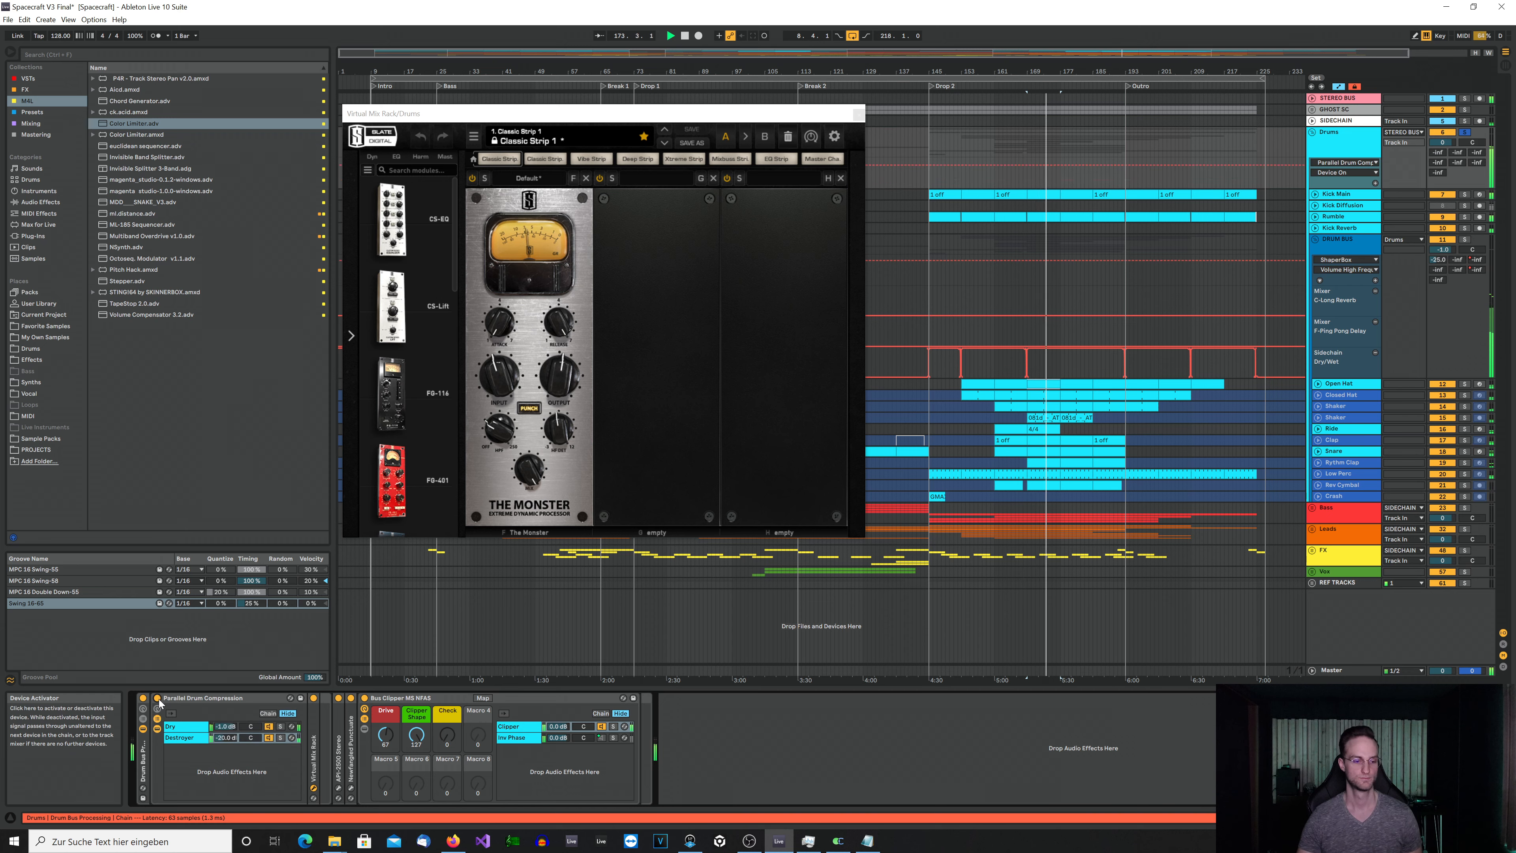
{"action": "key", "text": "space"}
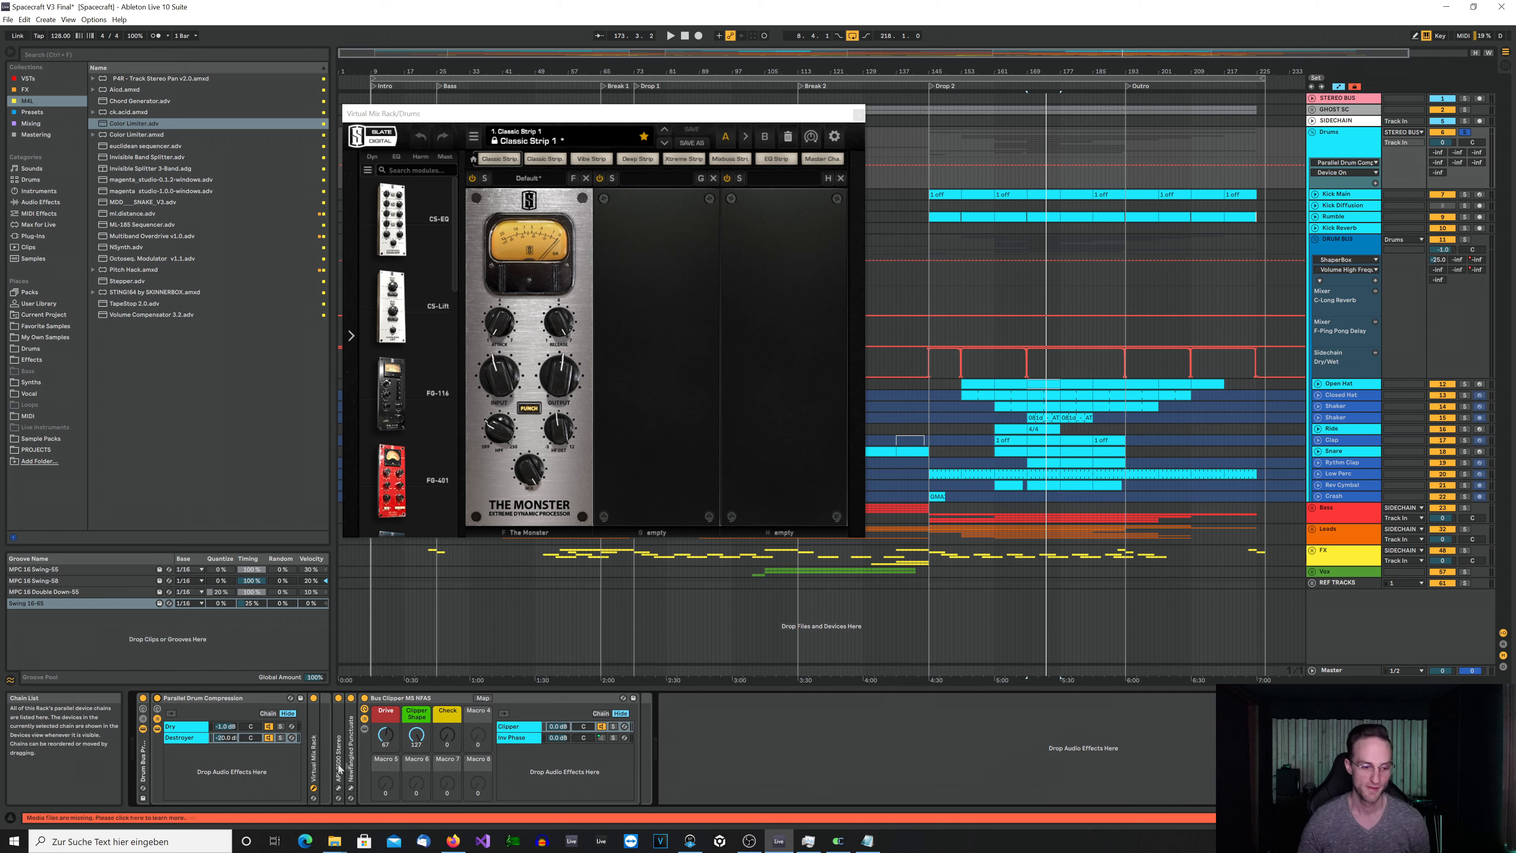
- Open the API-2500 compressor on the Drums group and examine its attack and release settings alongside The Monster
{"action": "left_click", "coordinate": [338, 789]}
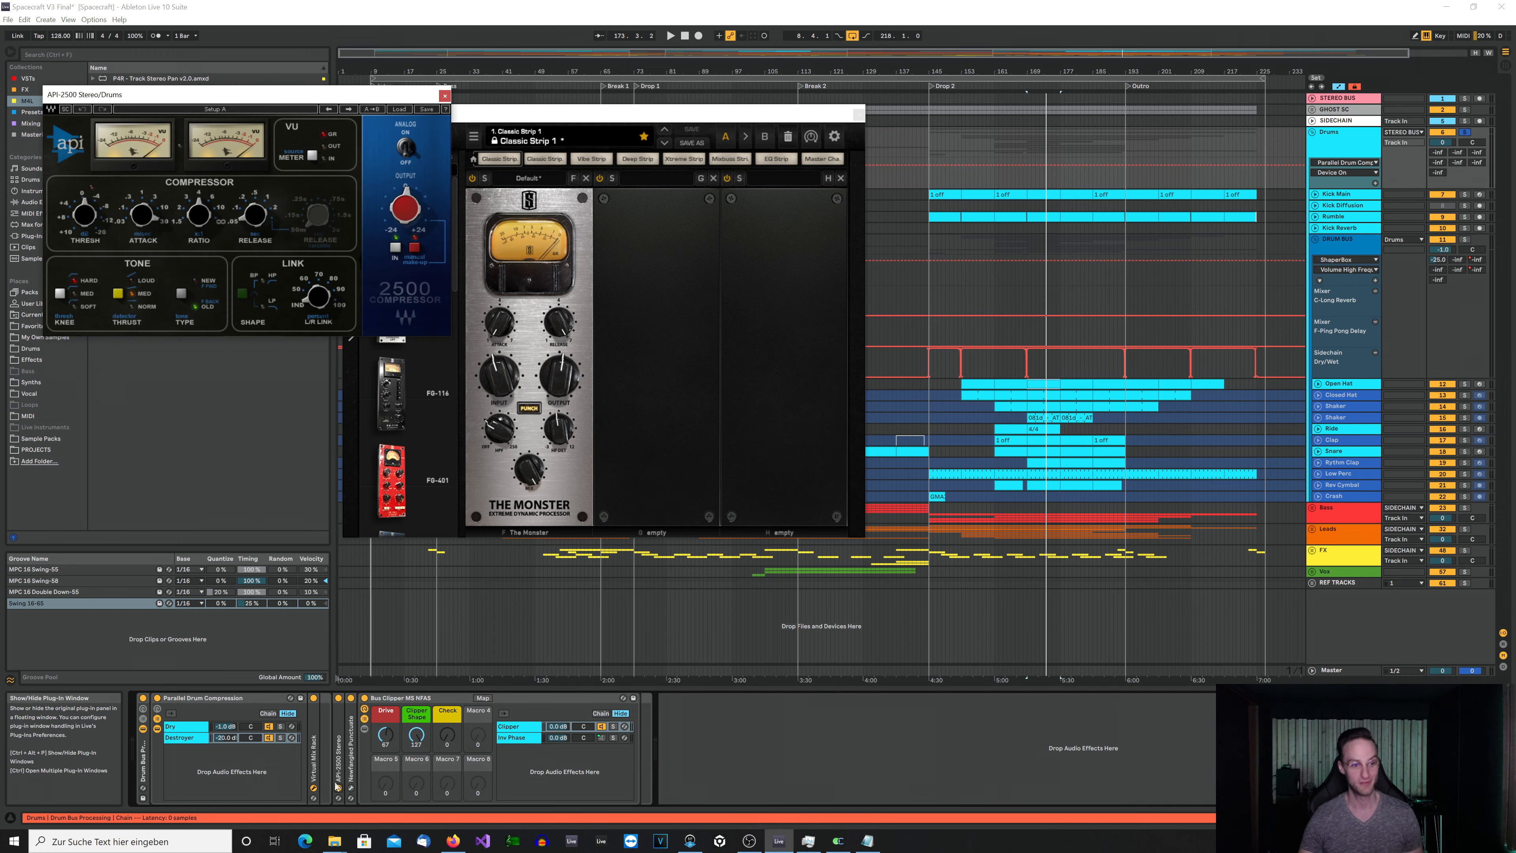
{"action": "left_click_drag", "start_coordinate": [354, 98], "coordinate": [487, 391]}
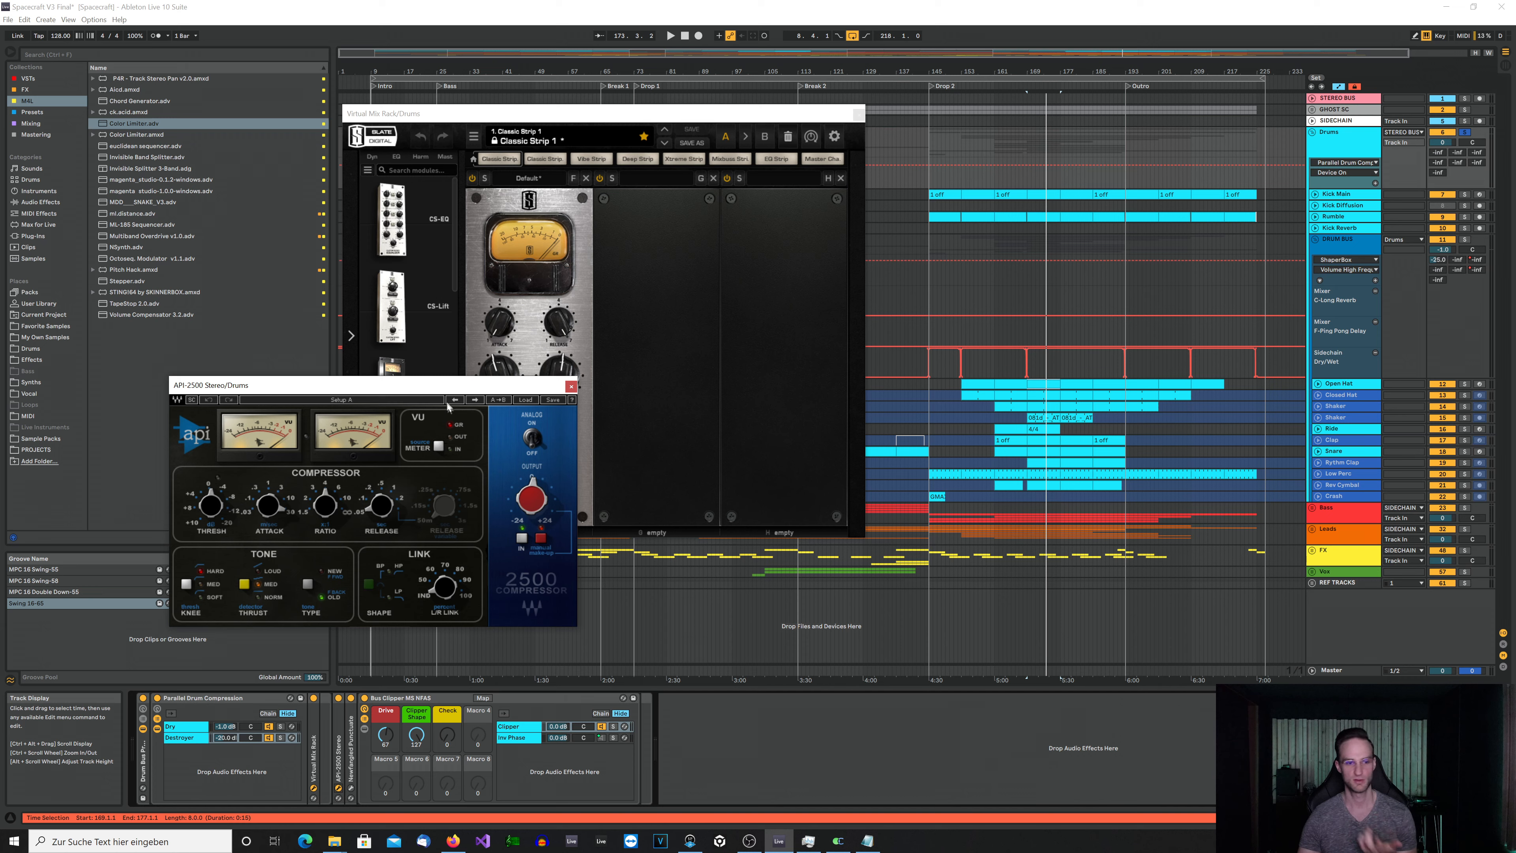
{"action": "left_click_drag", "start_coordinate": [449, 386], "coordinate": [383, 368]}
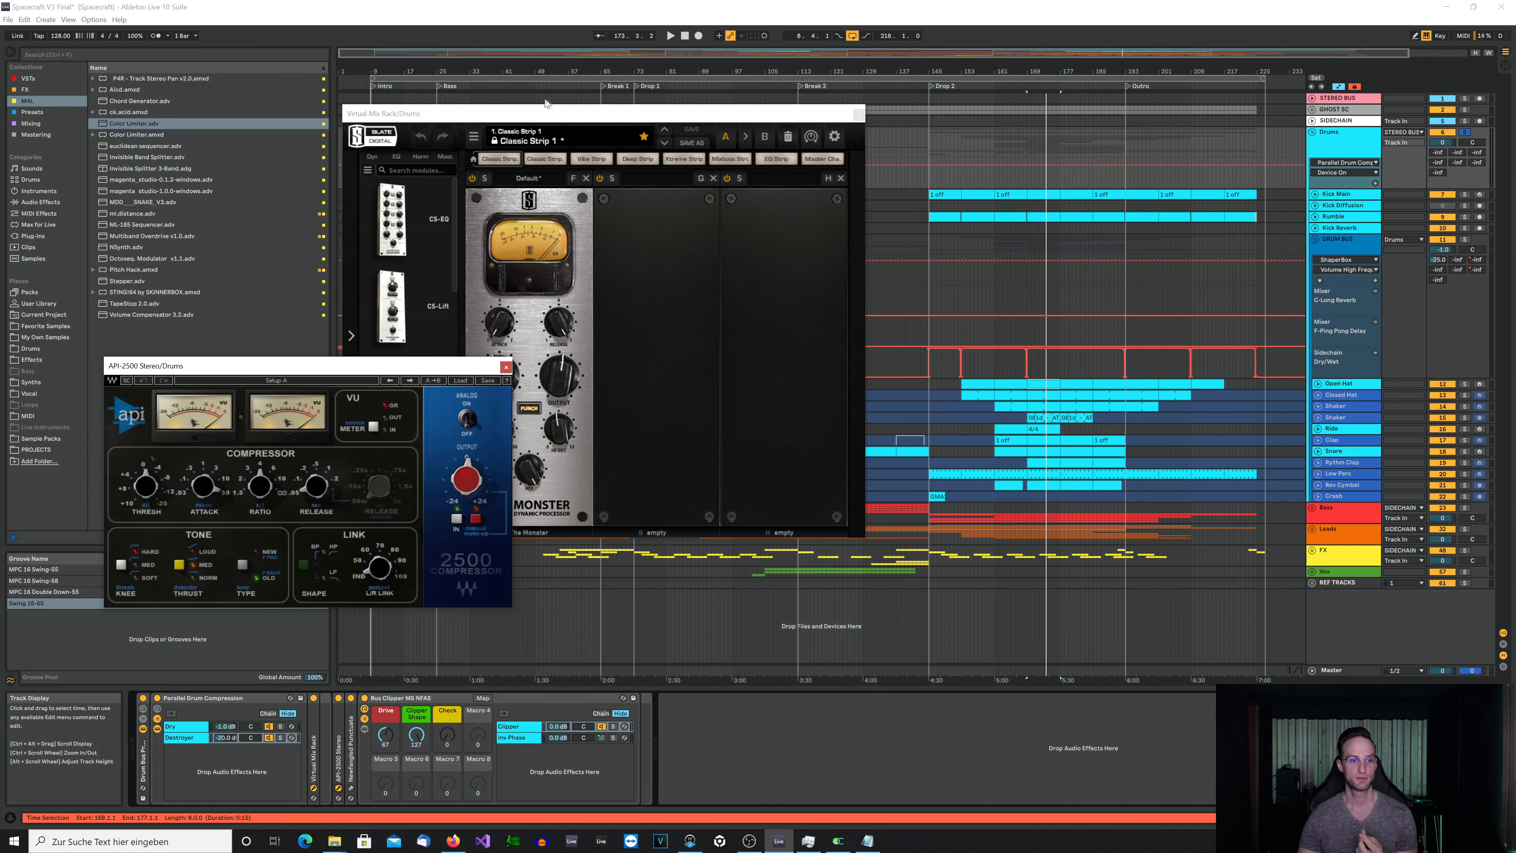
{"action": "left_click", "coordinate": [540, 116]}
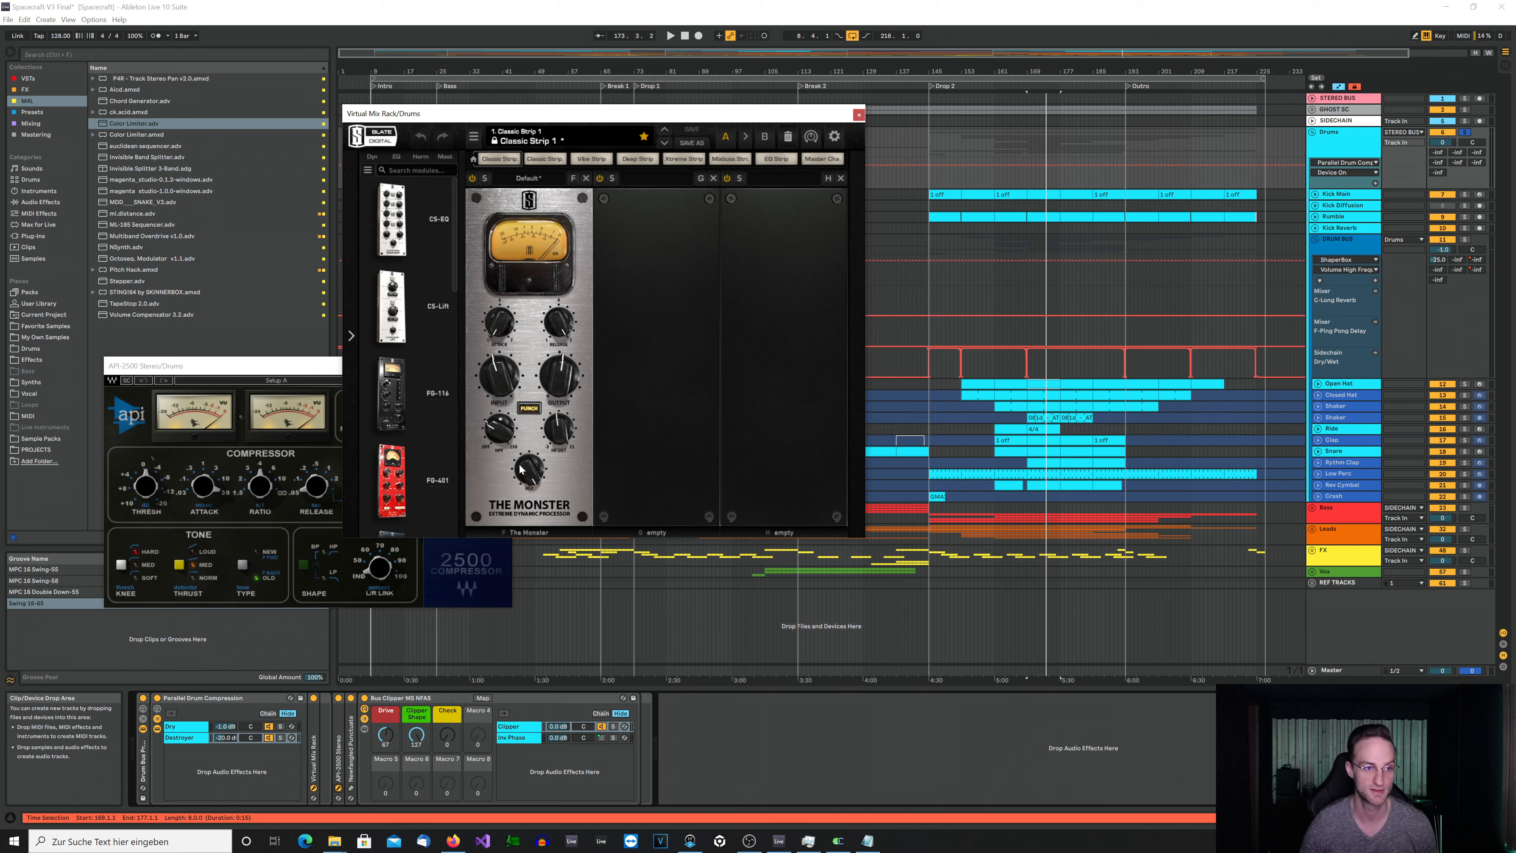
{"action": "left_click_drag", "start_coordinate": [521, 469], "coordinate": [534, 461]}
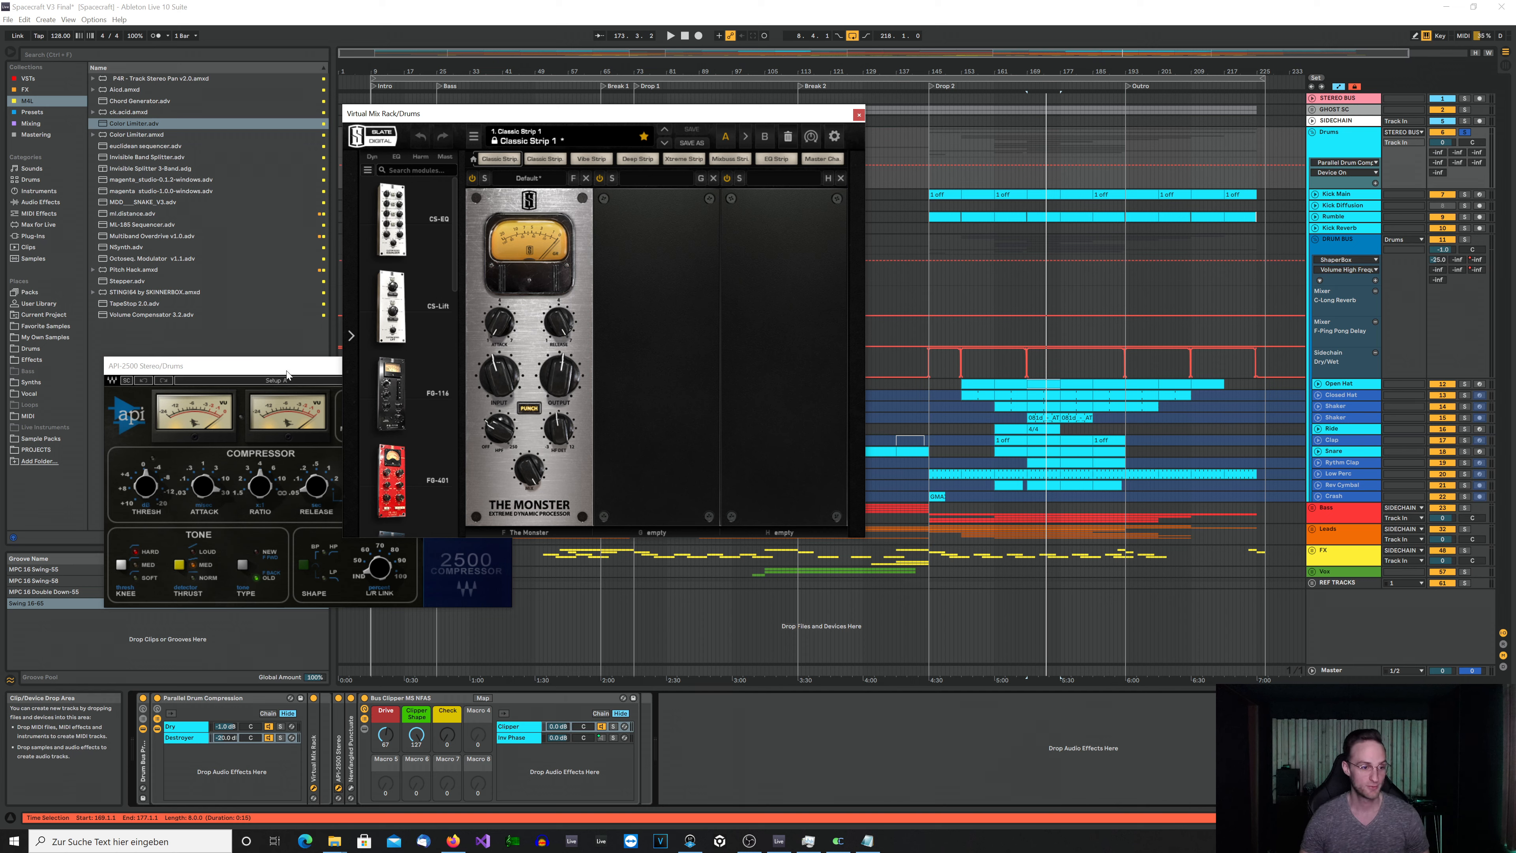
{"action": "left_click_drag", "start_coordinate": [286, 371], "coordinate": [418, 370]}
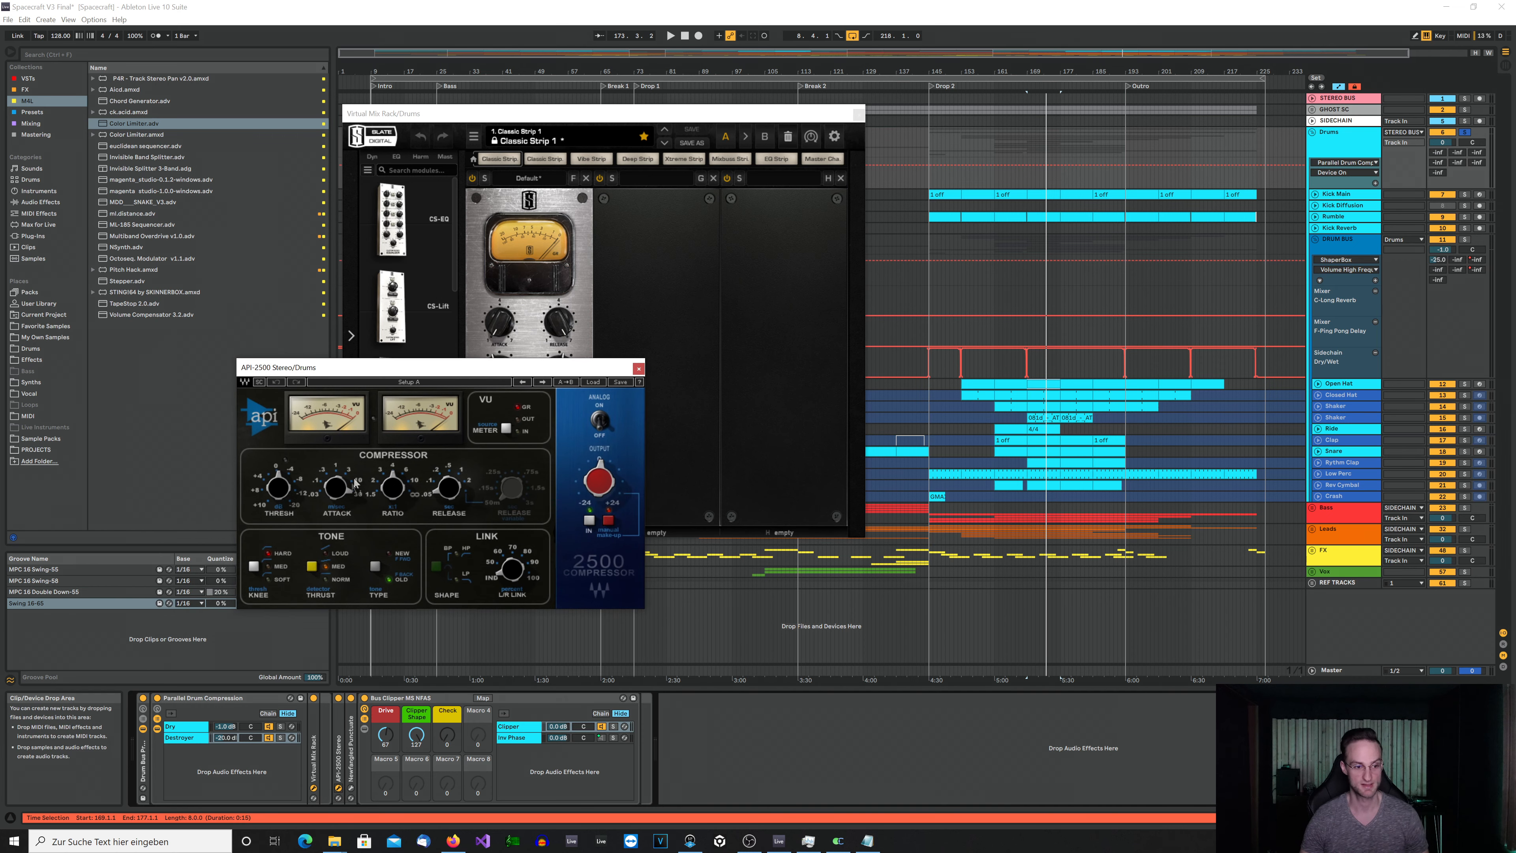
{"action": "mouse_move", "coordinate": [348, 494]}
{"action": "mouse_move", "coordinate": [442, 493]}
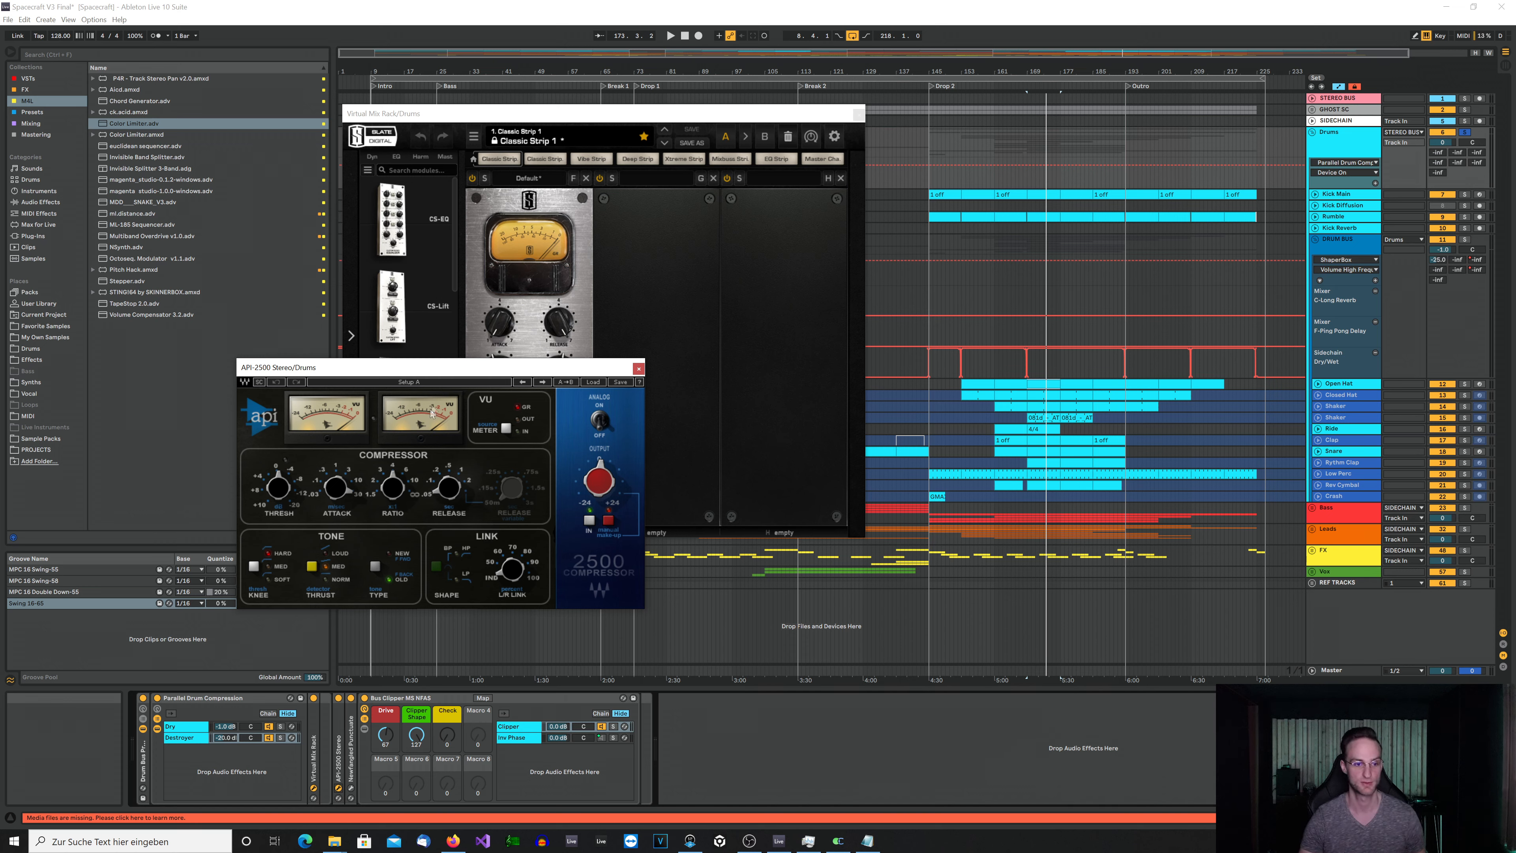
- Compare the playing drums with the API-2500 bypassed and active, and close the API-2500 and Virtual Mix Rack windows
{"action": "key", "text": "space"}
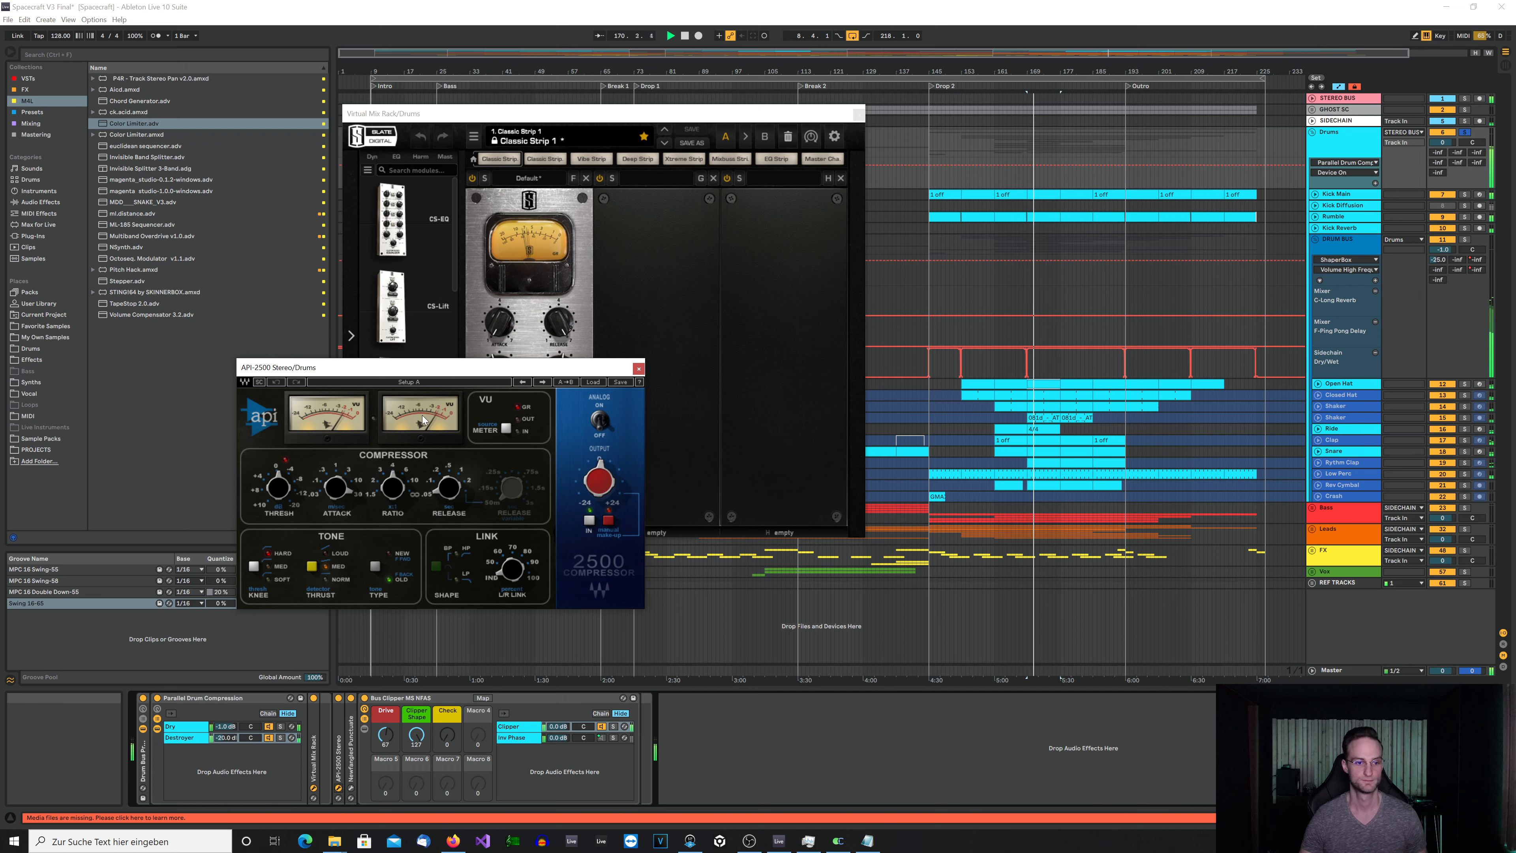
{"action": "left_click", "coordinate": [338, 699]}
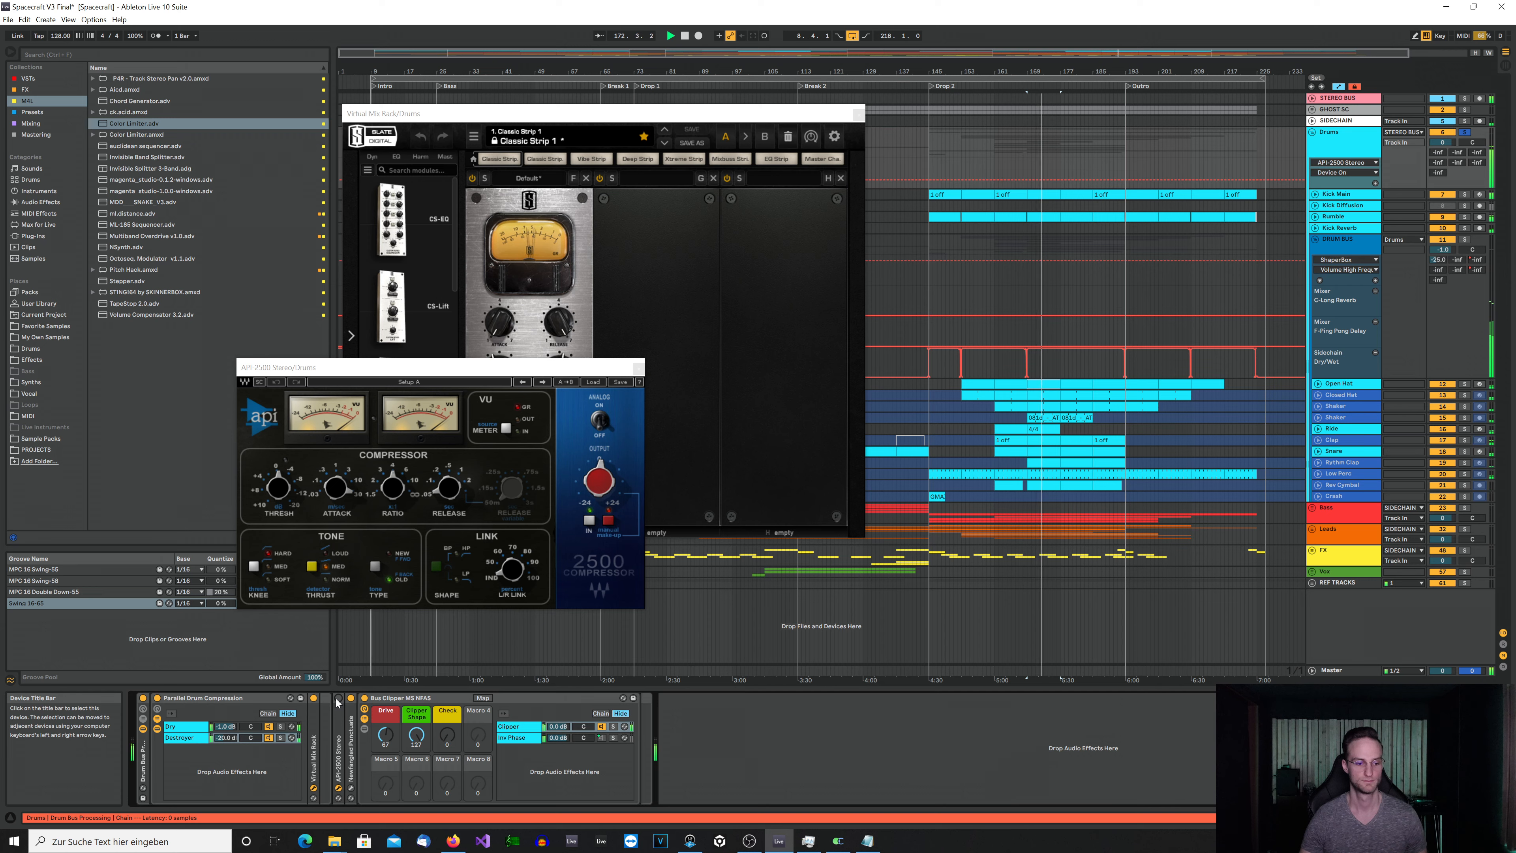
{"action": "left_click", "coordinate": [338, 699]}
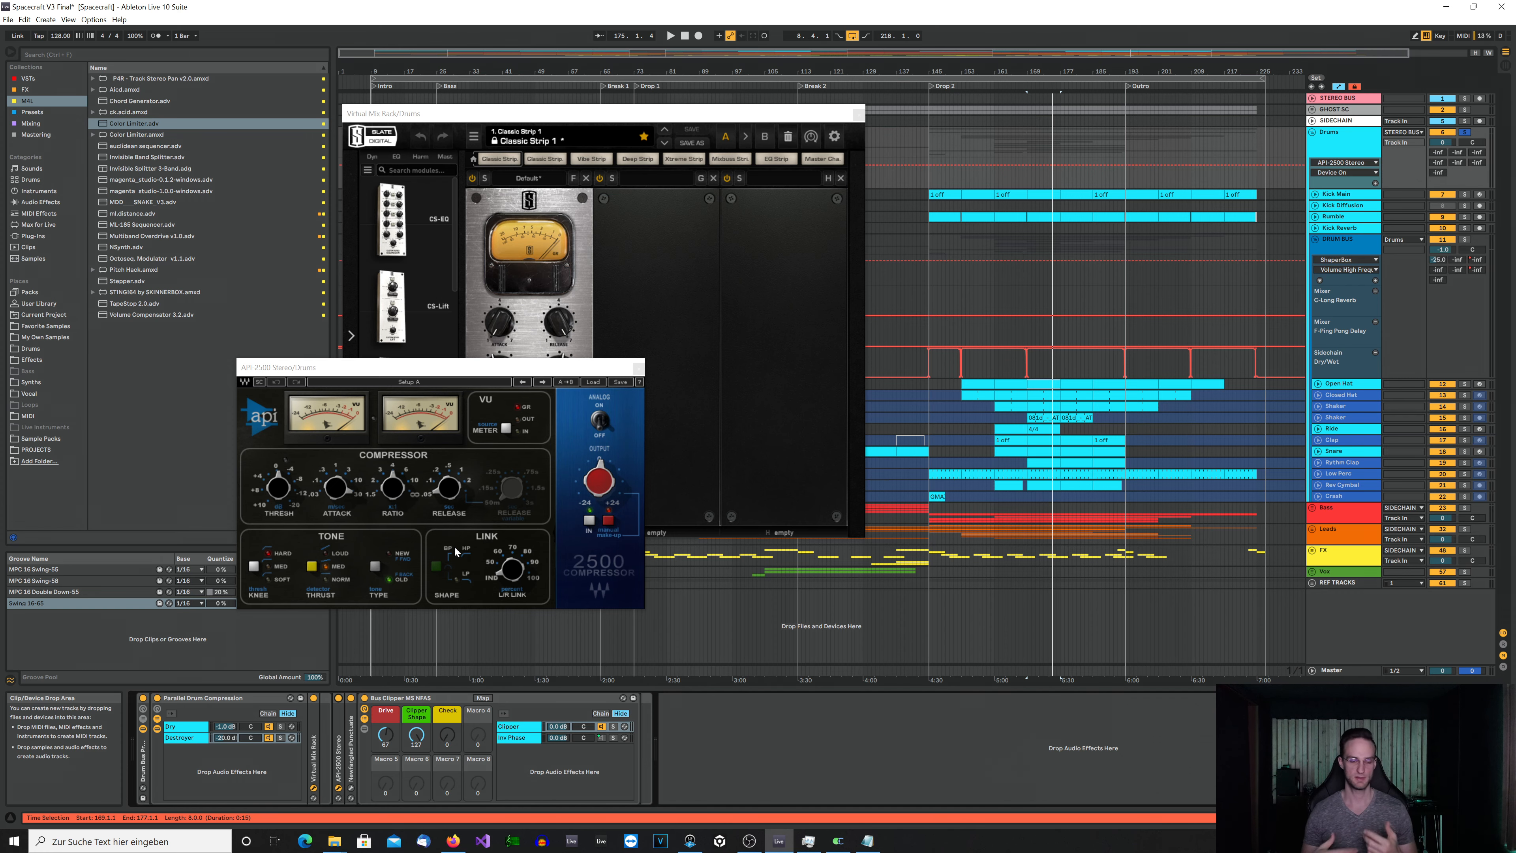
{"action": "left_click", "coordinate": [638, 367]}
{"action": "left_click", "coordinate": [856, 114]}
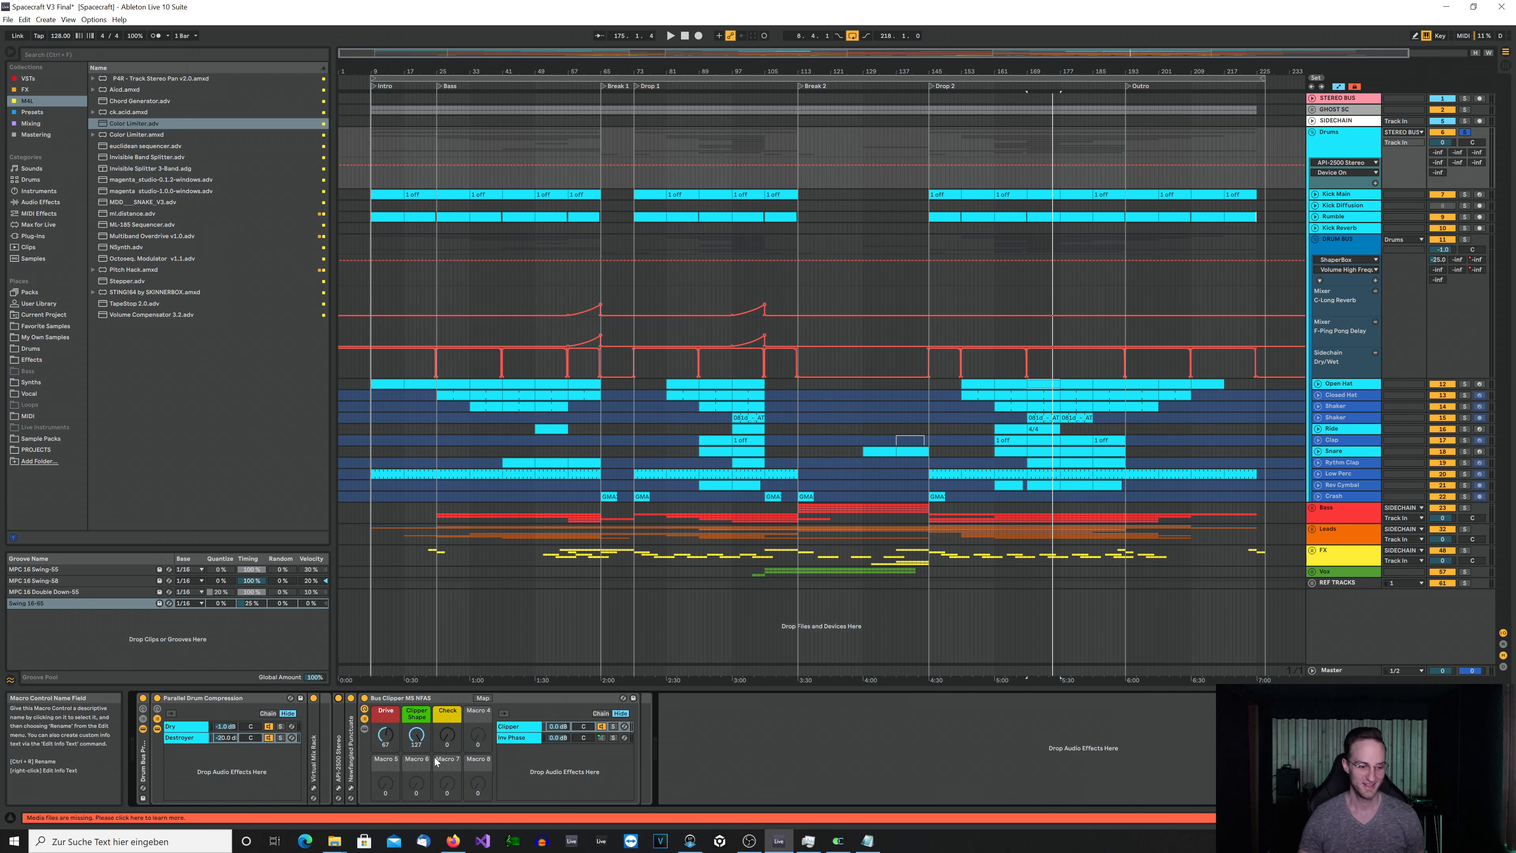
- Open Newfangled Punctuate on the Drums group and set Transient Emphasis Per Band to 8 Band
{"action": "left_click", "coordinate": [350, 789]}
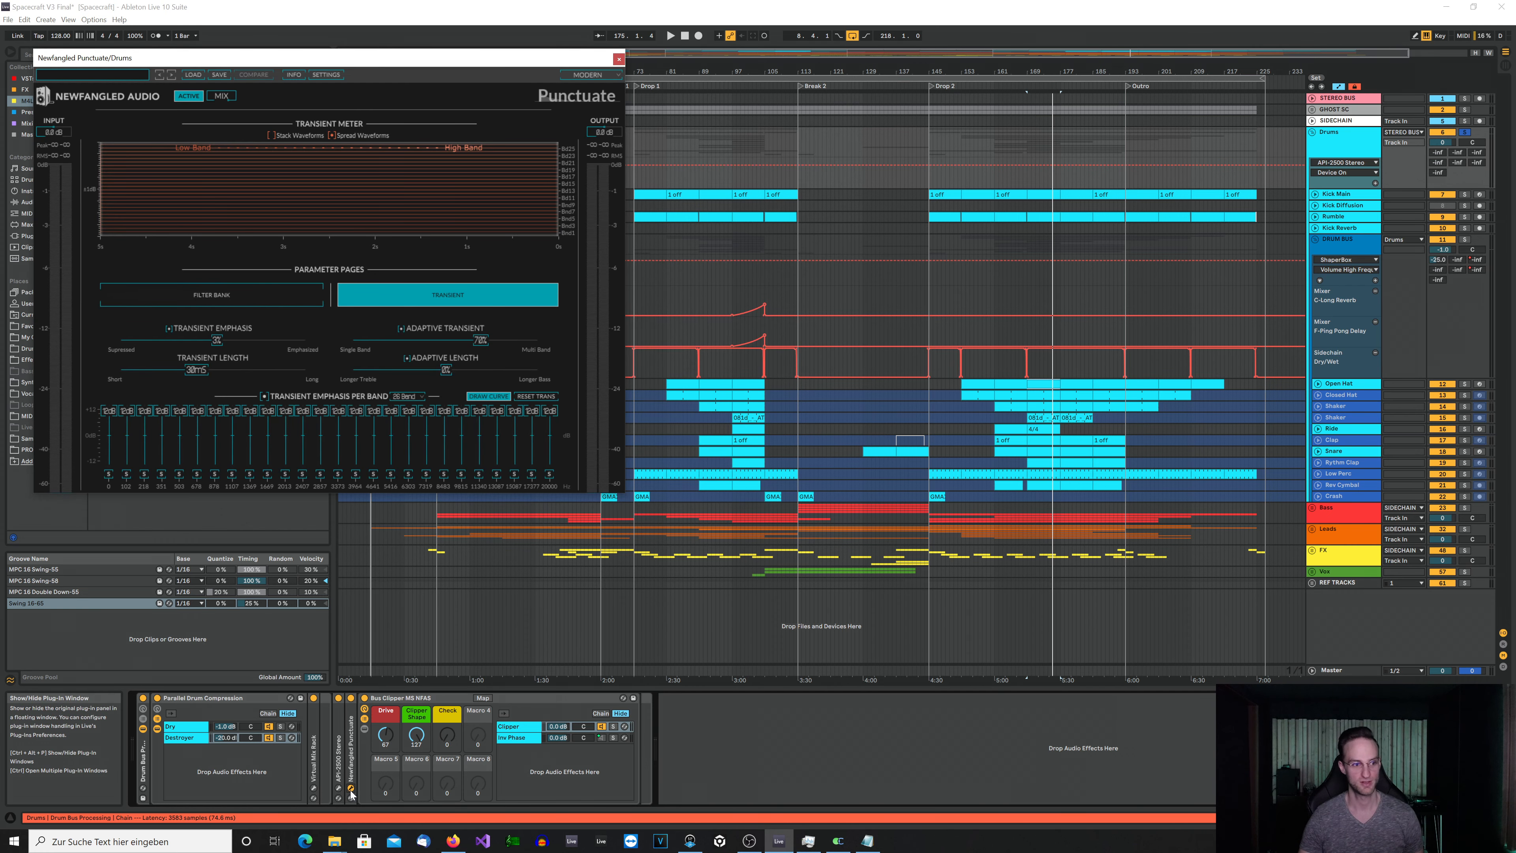
{"action": "left_click", "coordinate": [408, 396]}
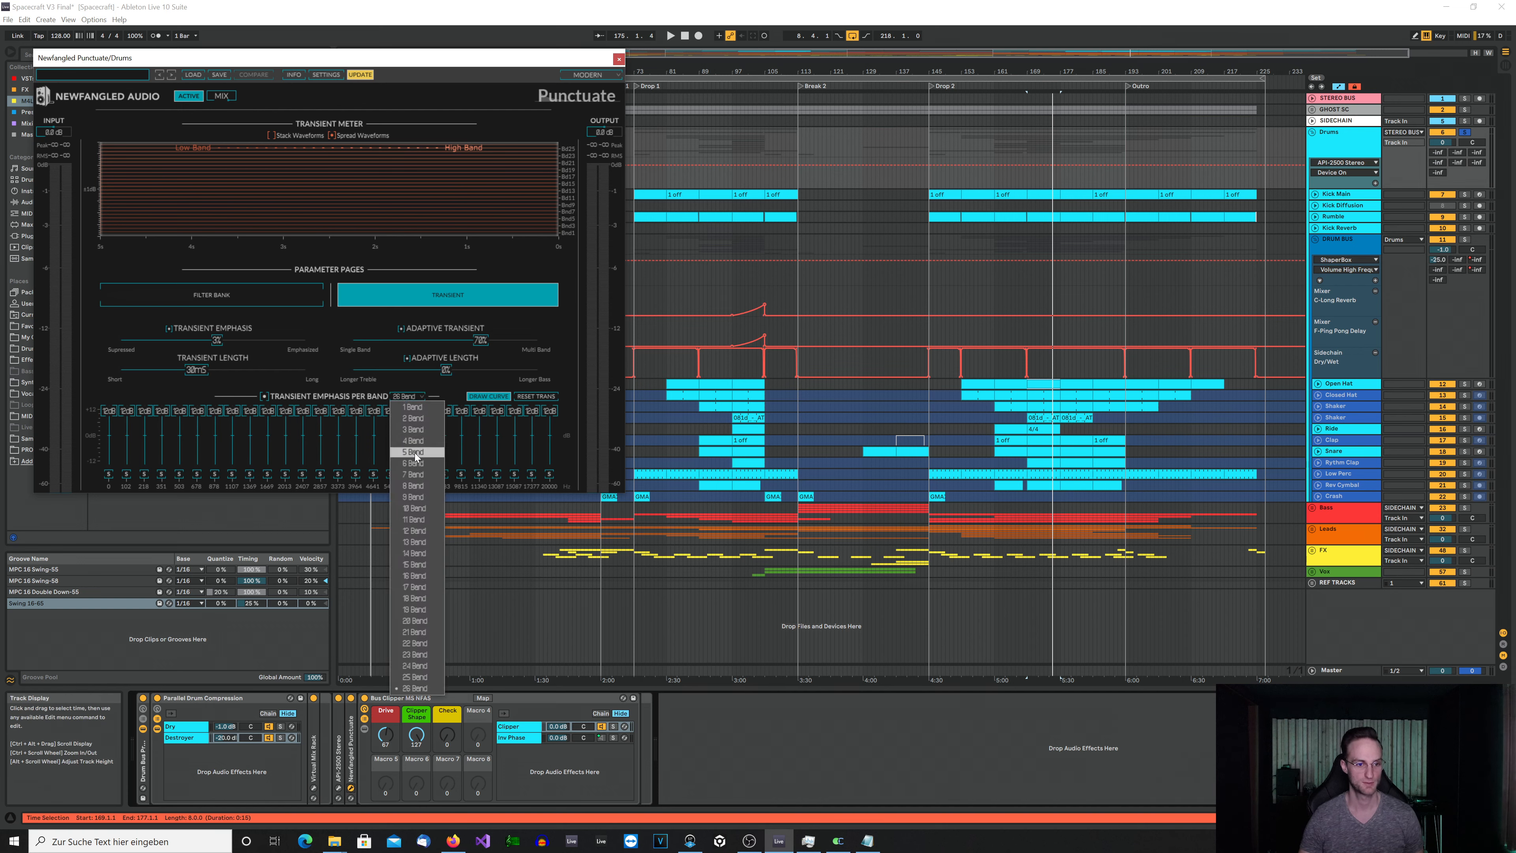
{"action": "left_click", "coordinate": [417, 487]}
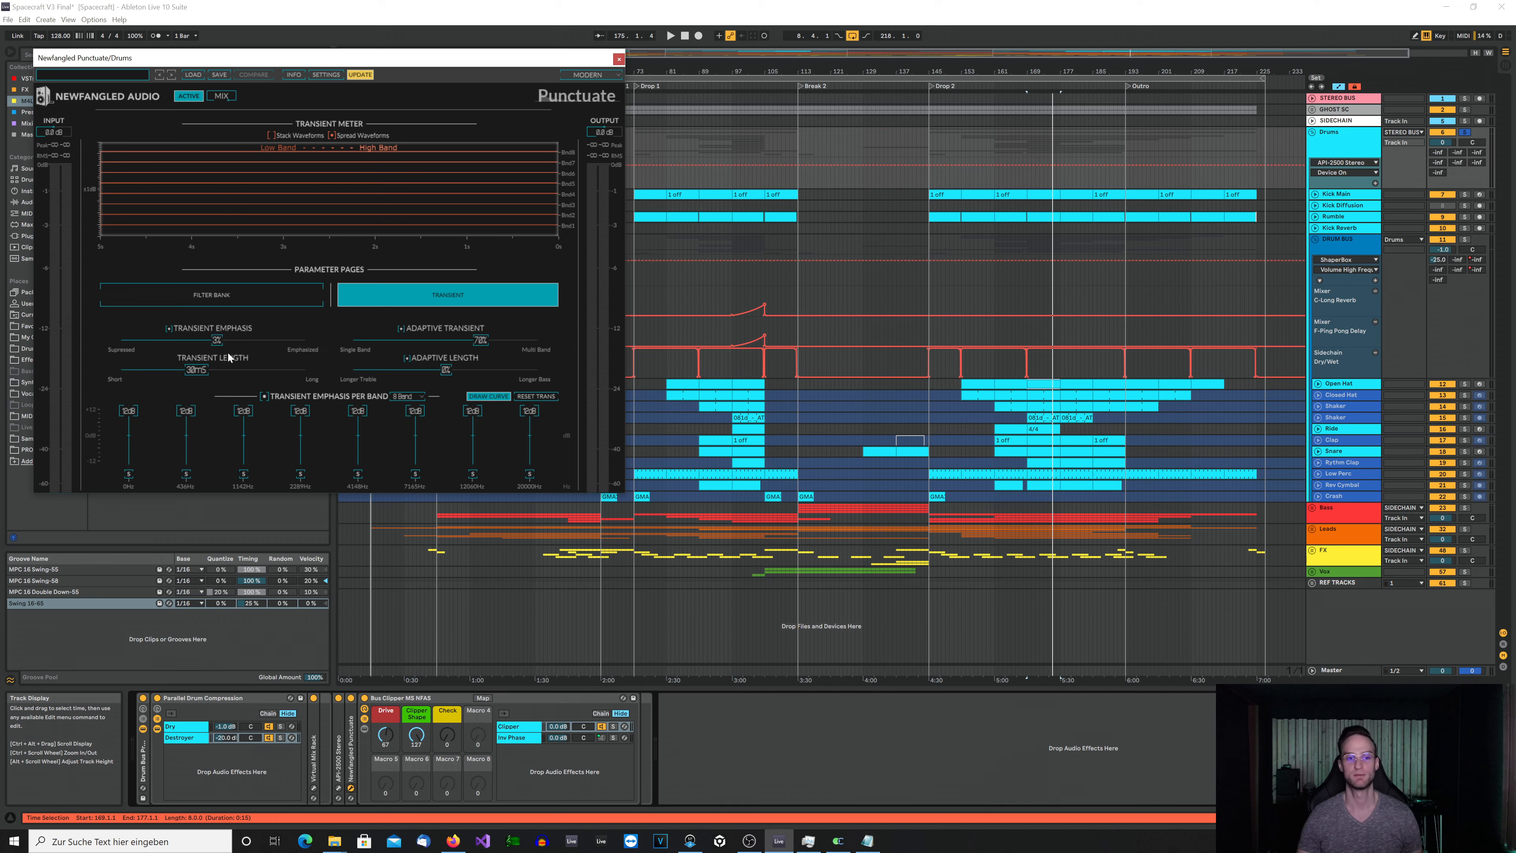
- Play the drums to compare Punctuate bypassed and active, and close its window
{"action": "key", "text": "space"}
{"action": "left_click", "coordinate": [351, 702]}
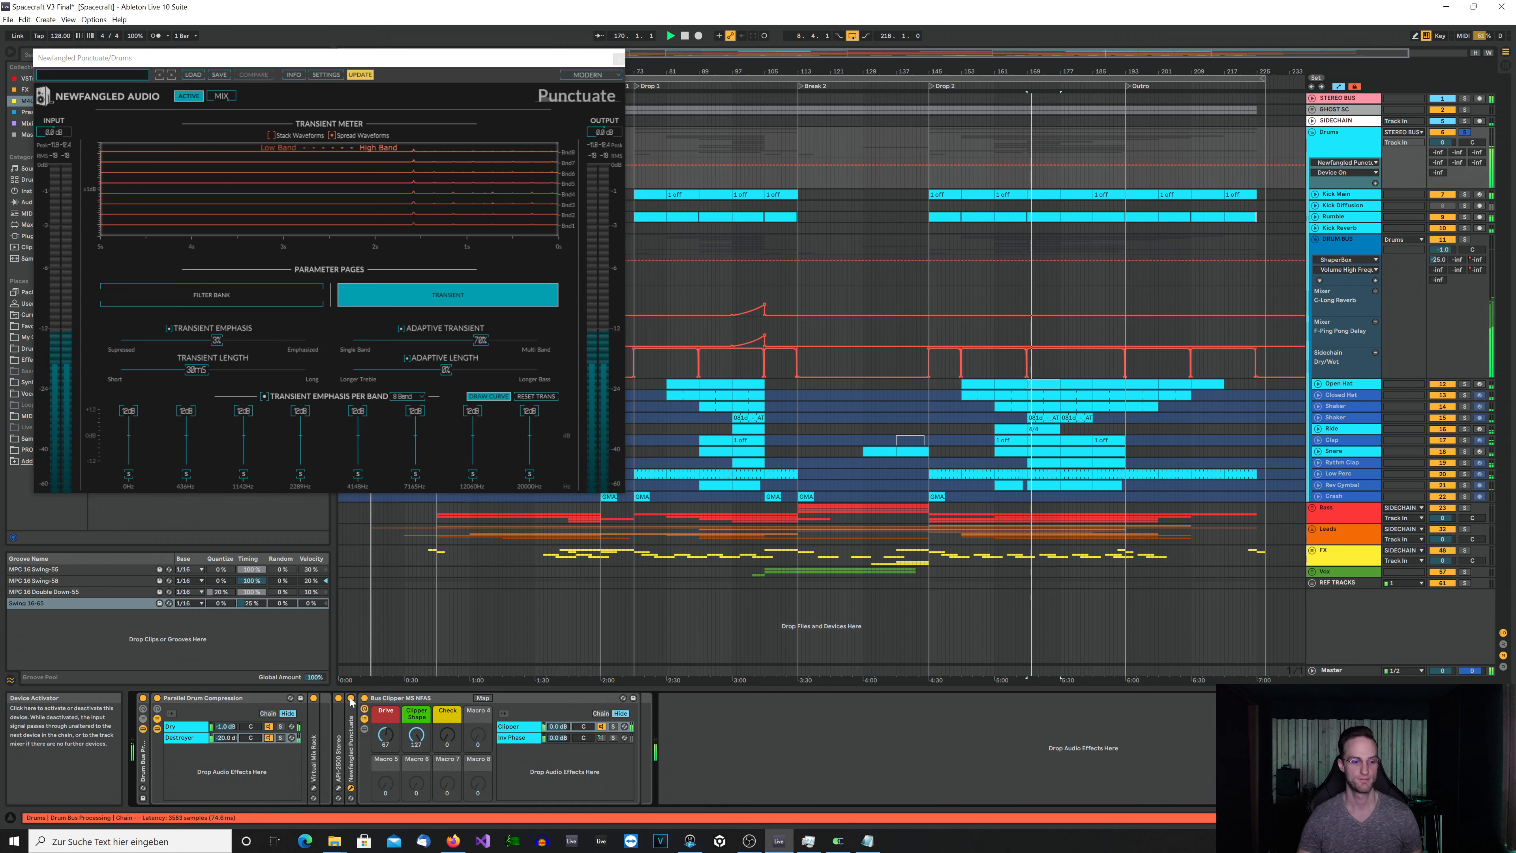
{"action": "left_click", "coordinate": [351, 700]}
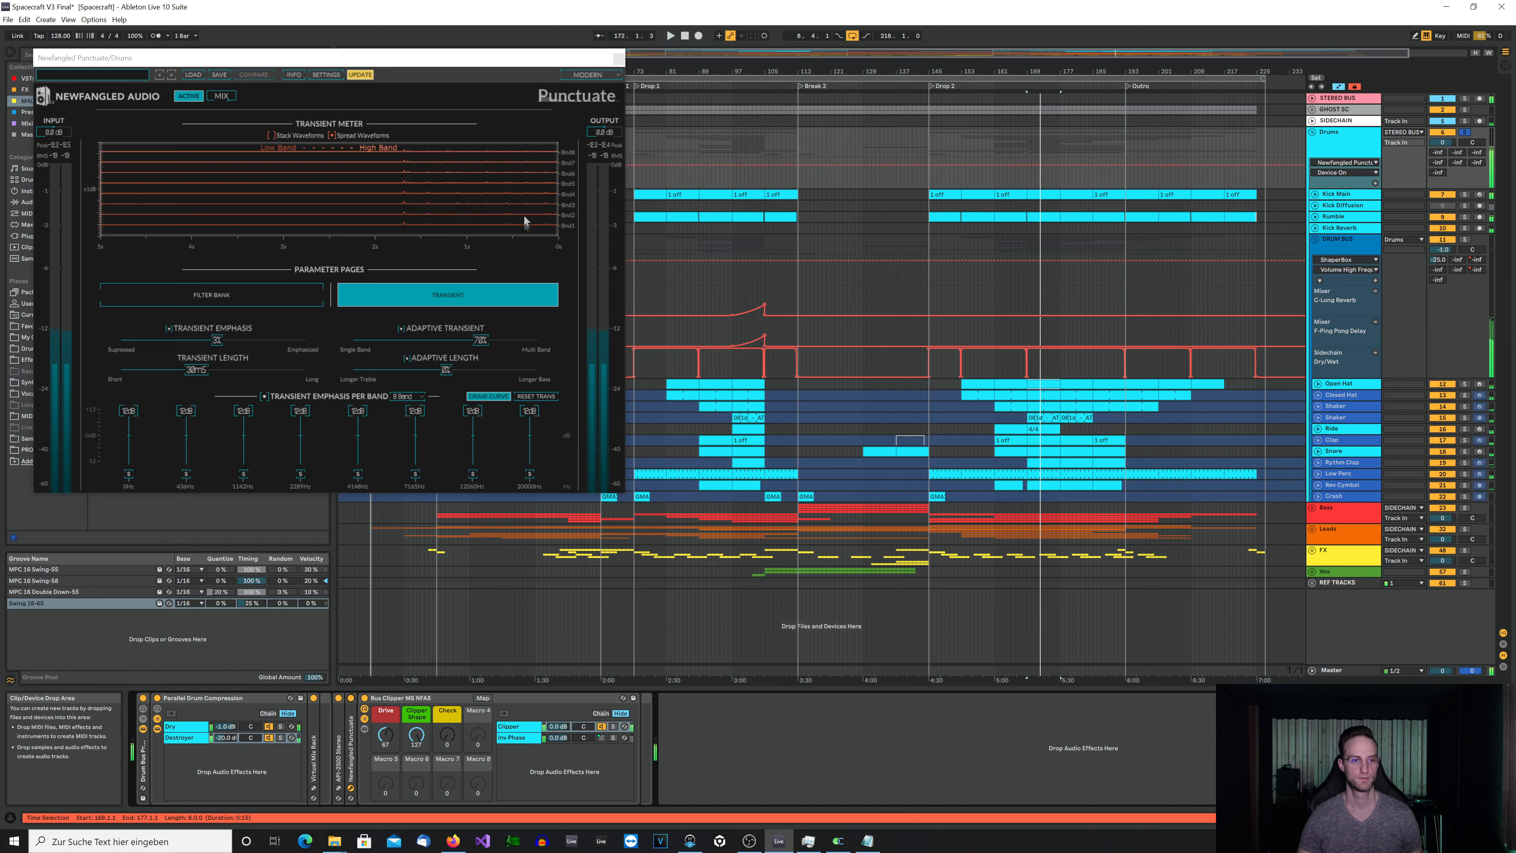
{"action": "left_click", "coordinate": [619, 59]}
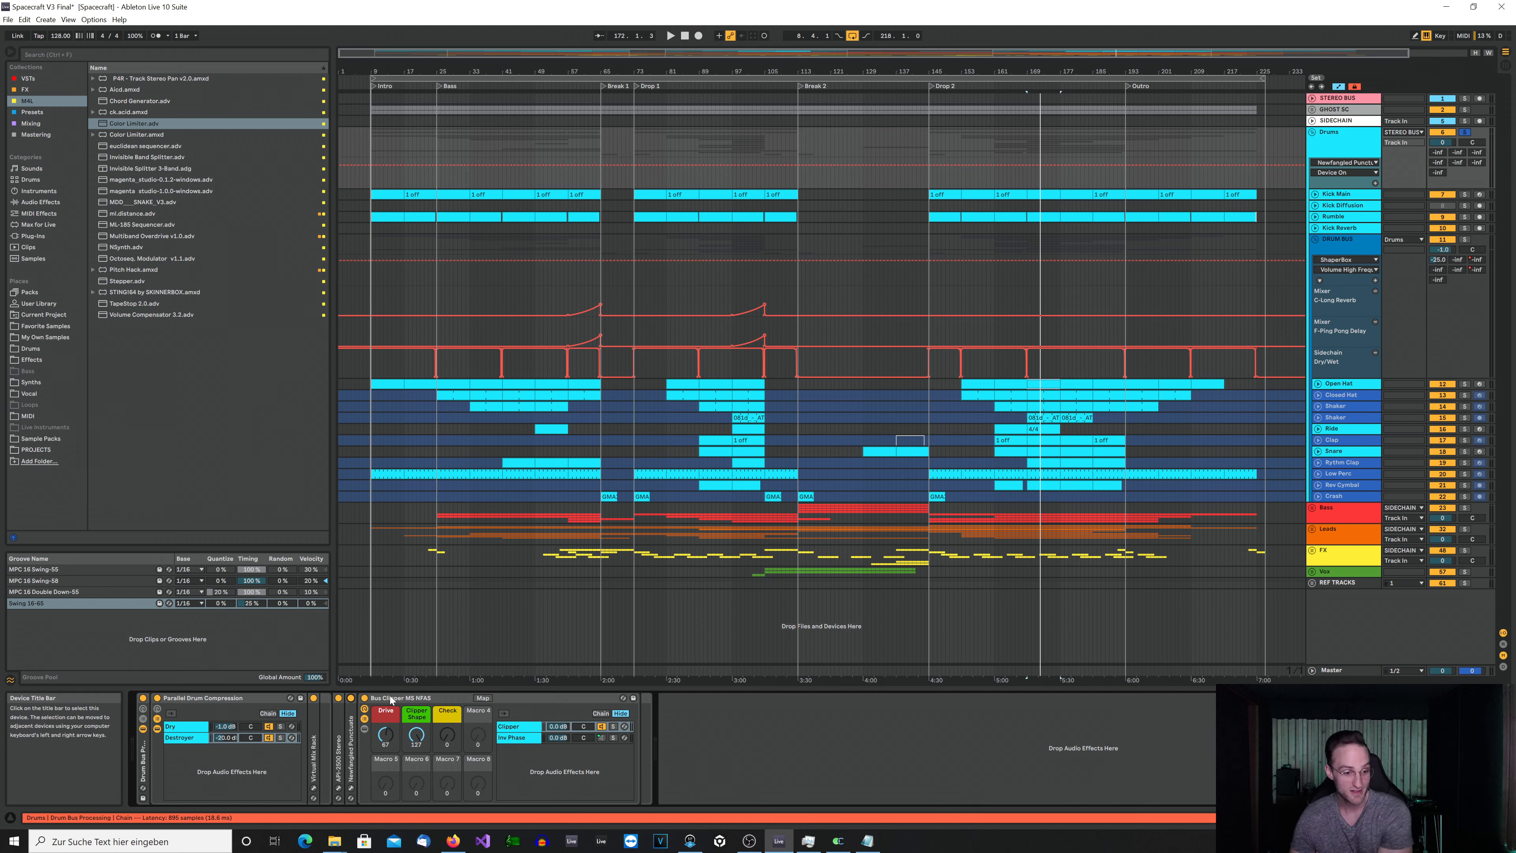
- Reveal the devices inside the Bus Clipper rack, open its Newfangled Saturate plug-in and audition the spectral clipping on the drums
{"action": "left_click", "coordinate": [365, 727]}
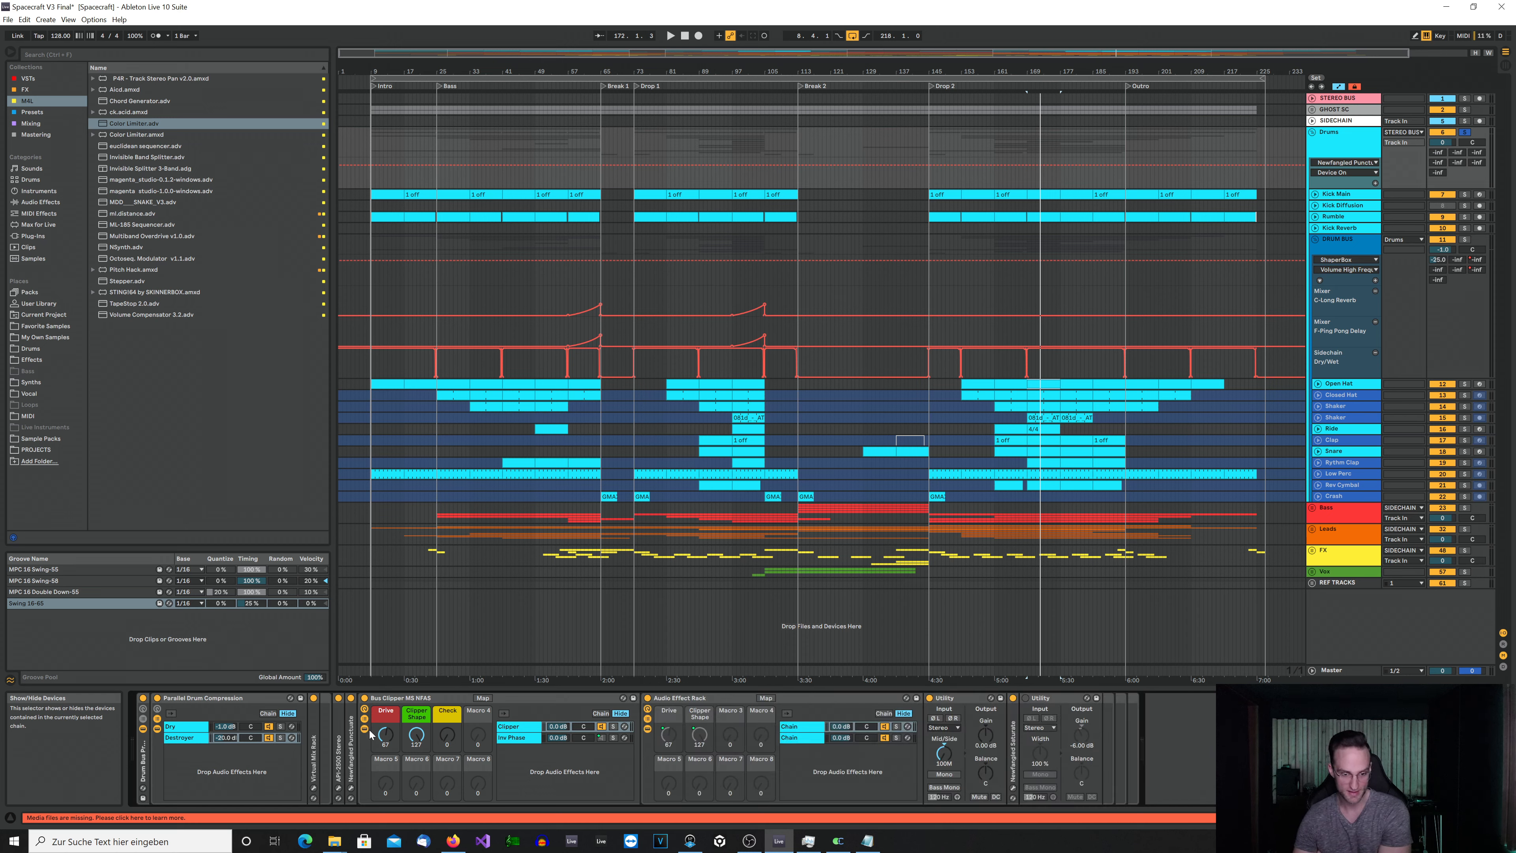
{"action": "left_click", "coordinate": [1013, 790]}
{"action": "key", "text": "space"}
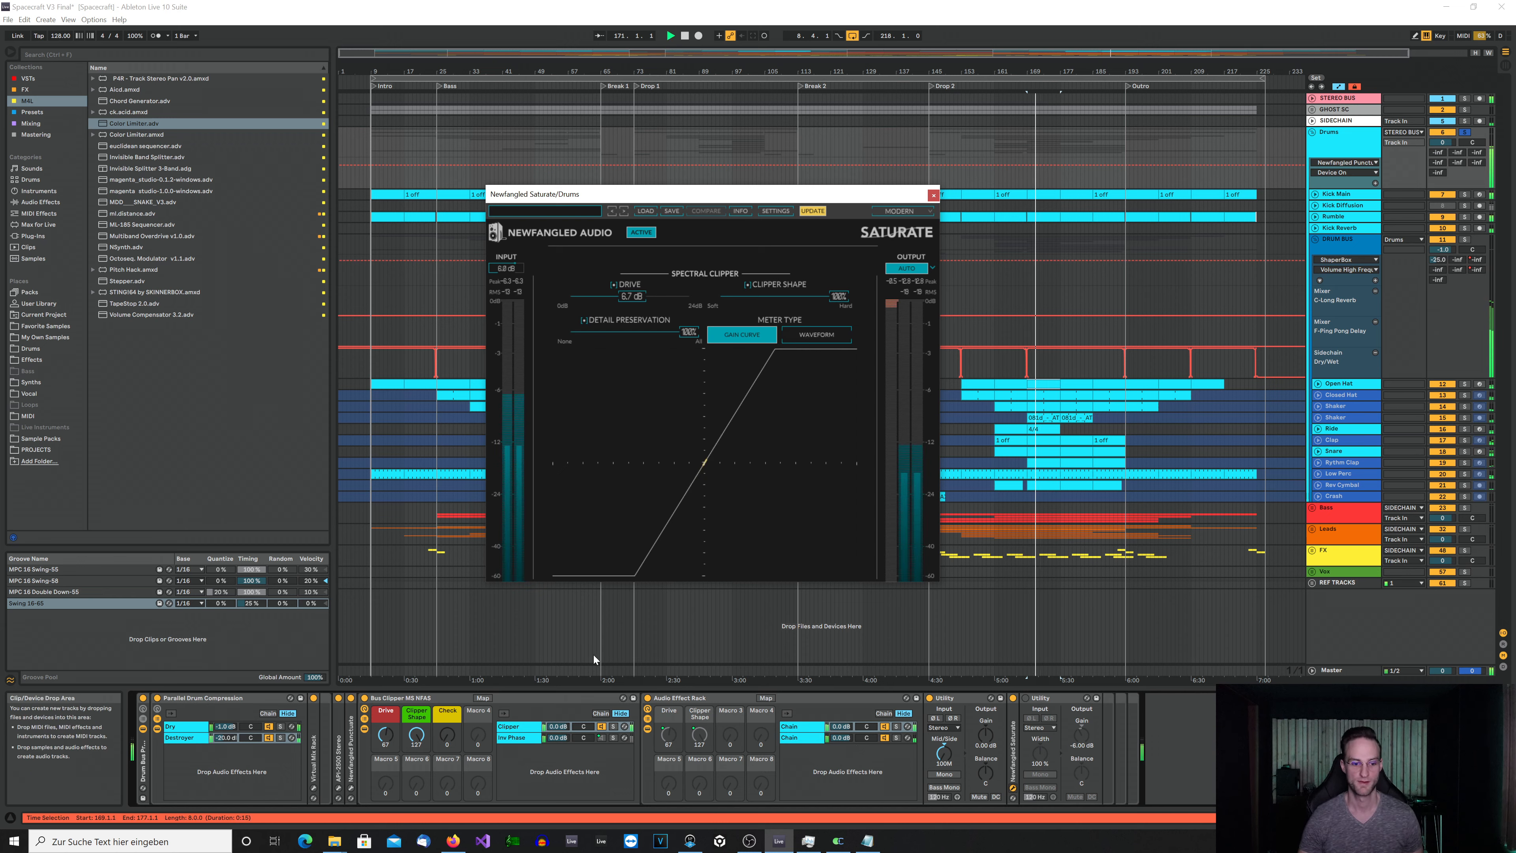
{"action": "key", "text": "space"}
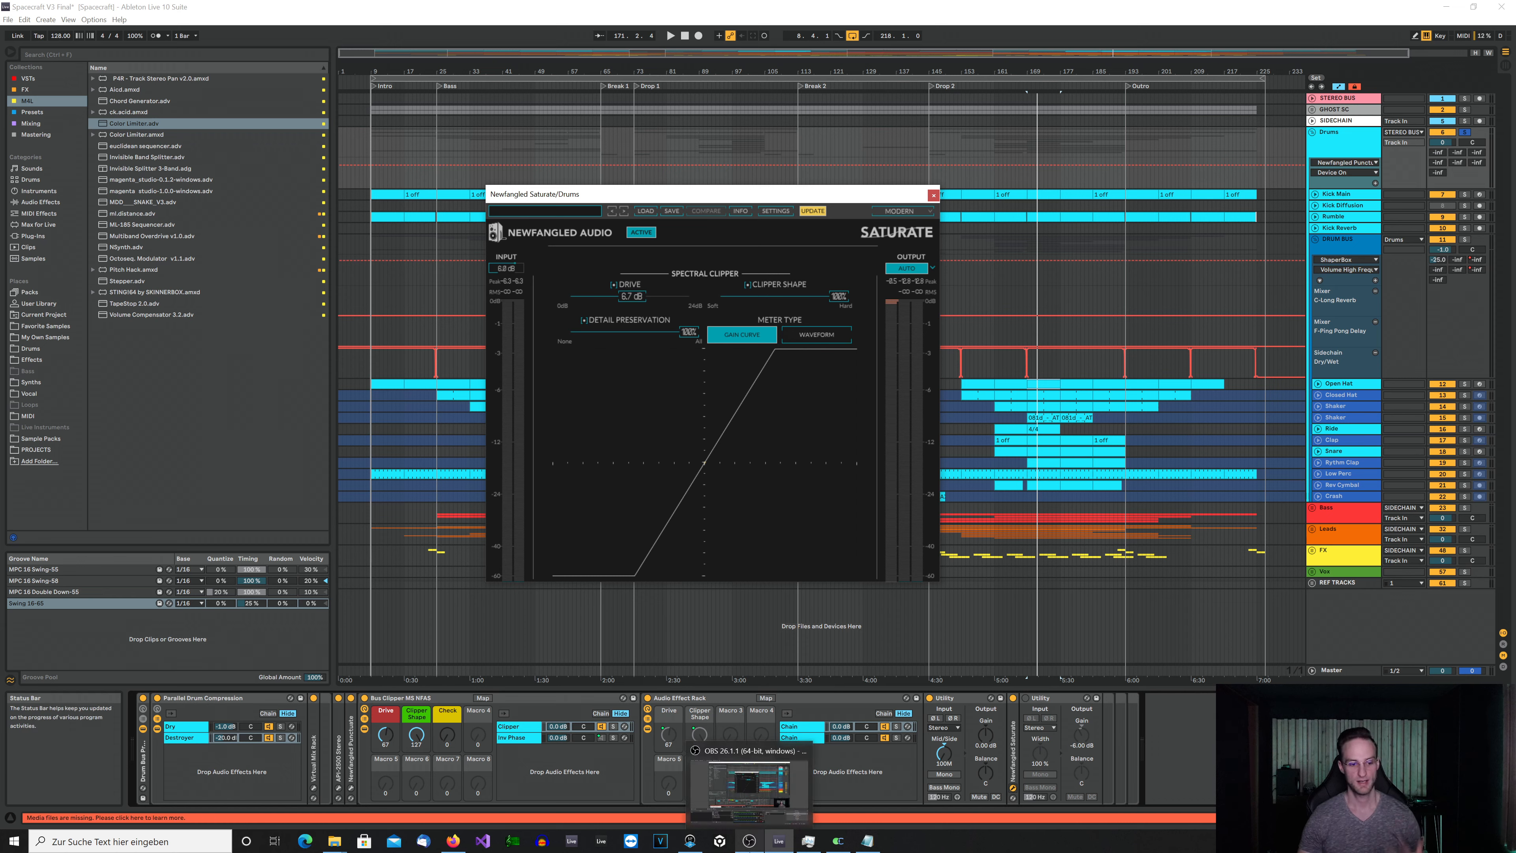
- Examine the Bus Clipper rack's Check macro and the second chain of its nested Audio Effect Rack
{"action": "left_click", "coordinate": [438, 700]}
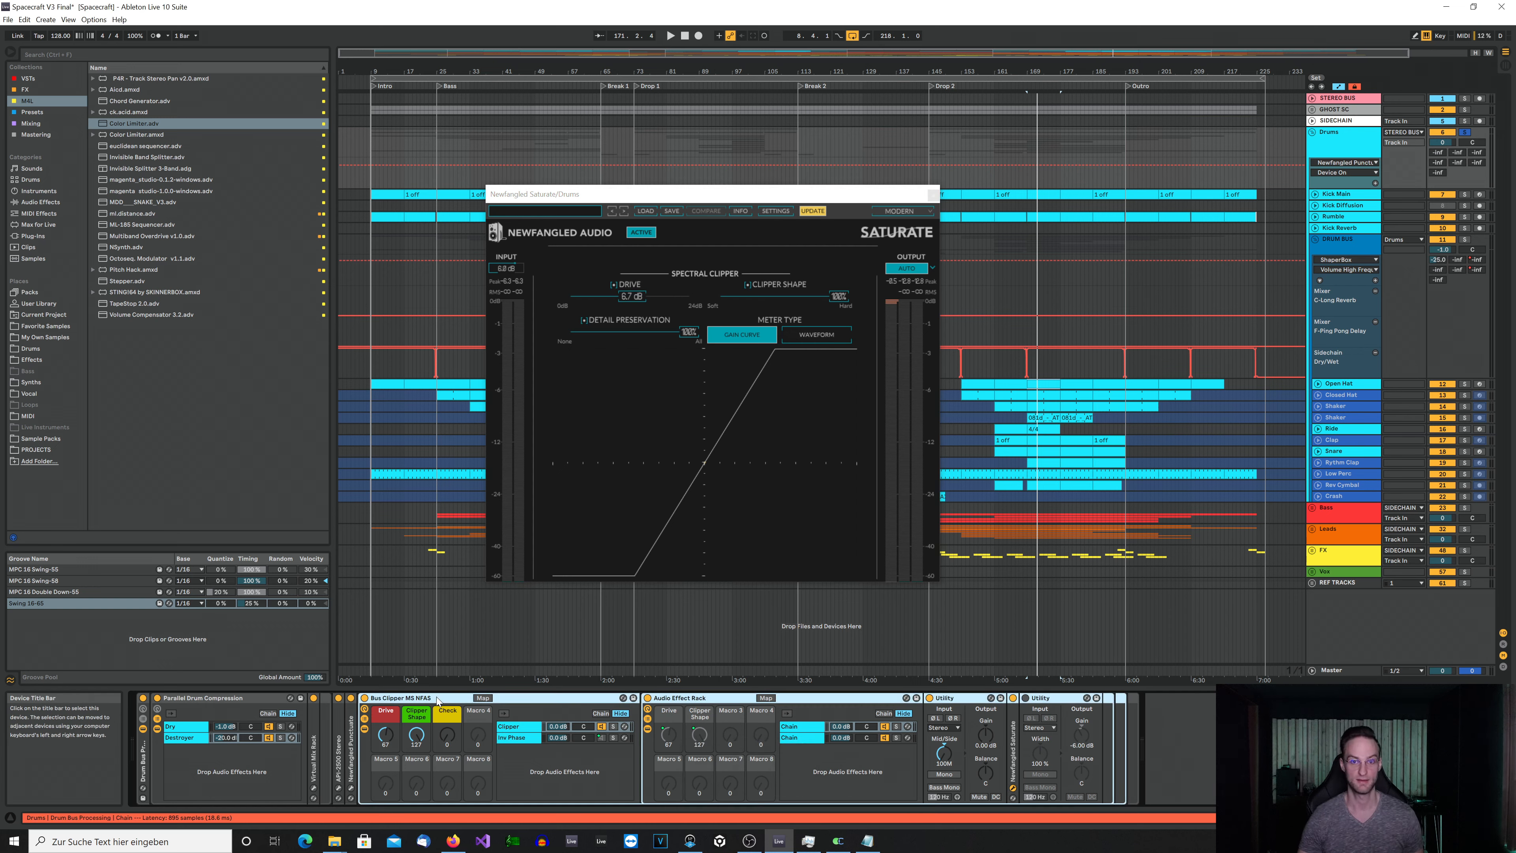
{"action": "left_click", "coordinate": [446, 741]}
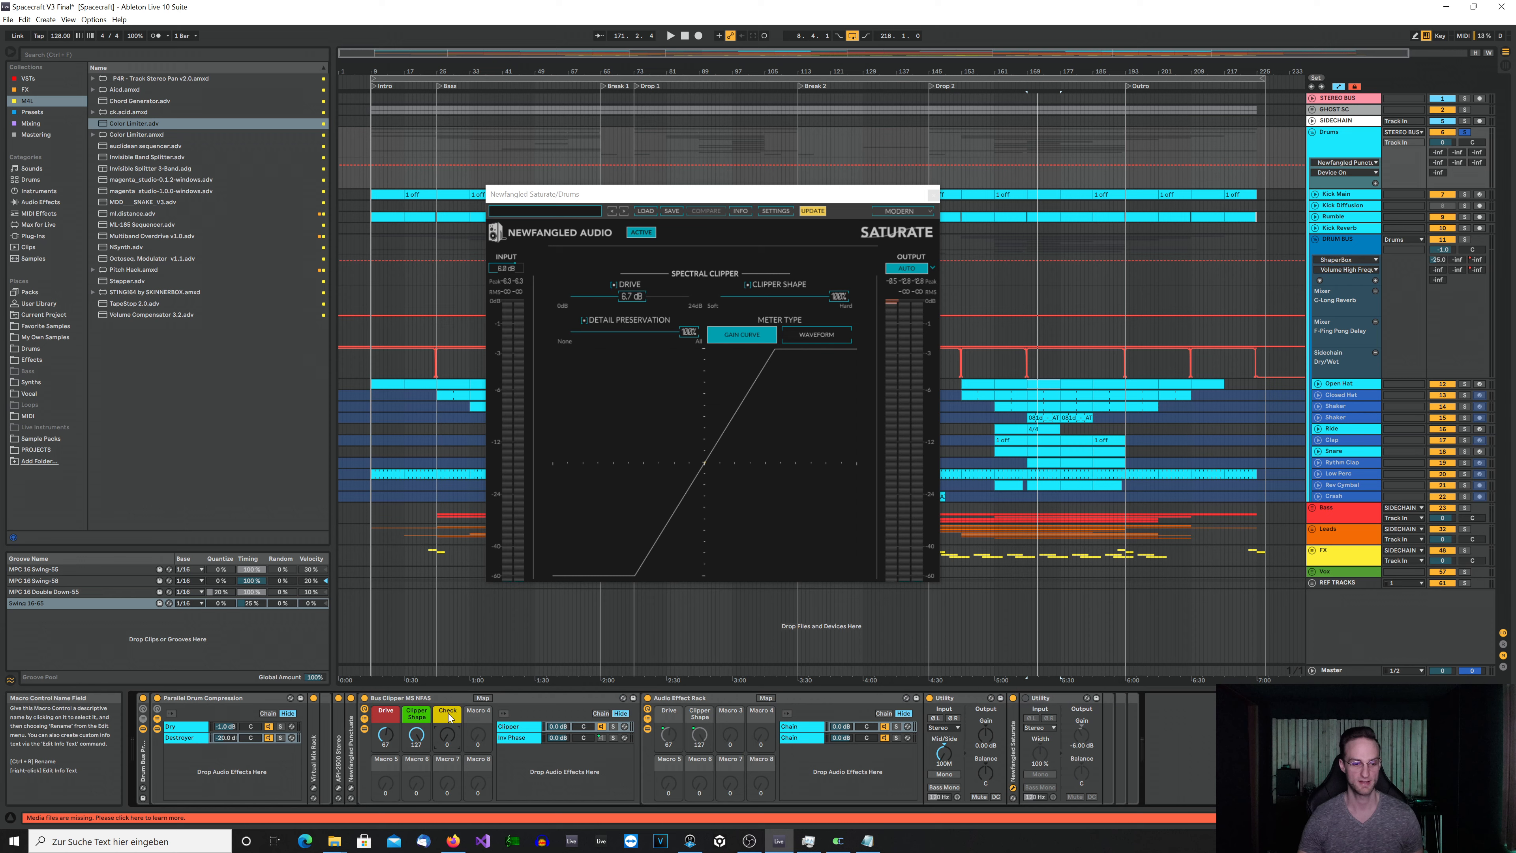
{"action": "left_click", "coordinate": [449, 741]}
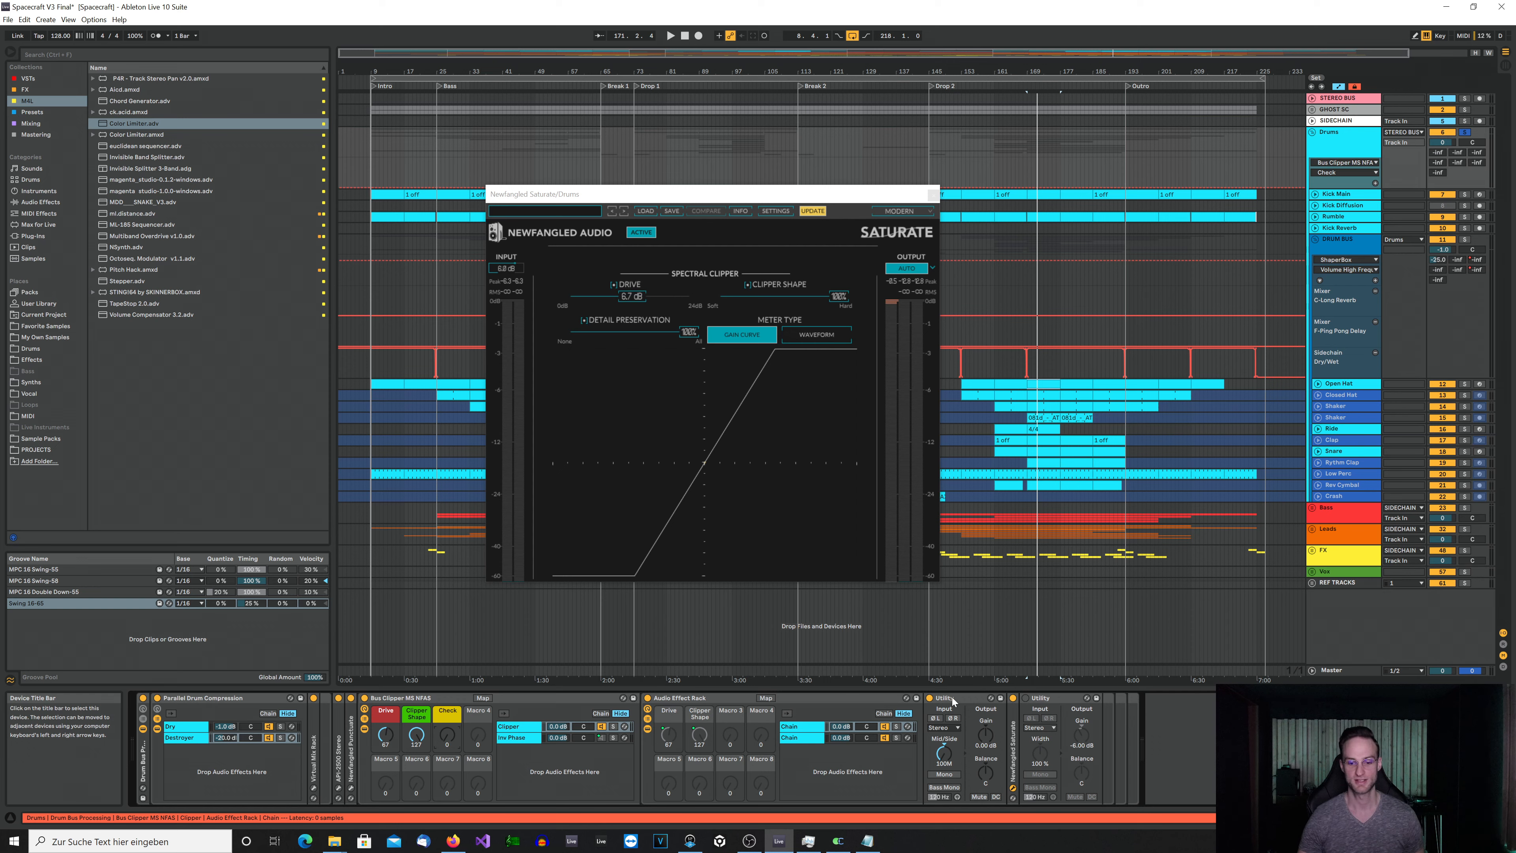
{"action": "left_click", "coordinate": [802, 738]}
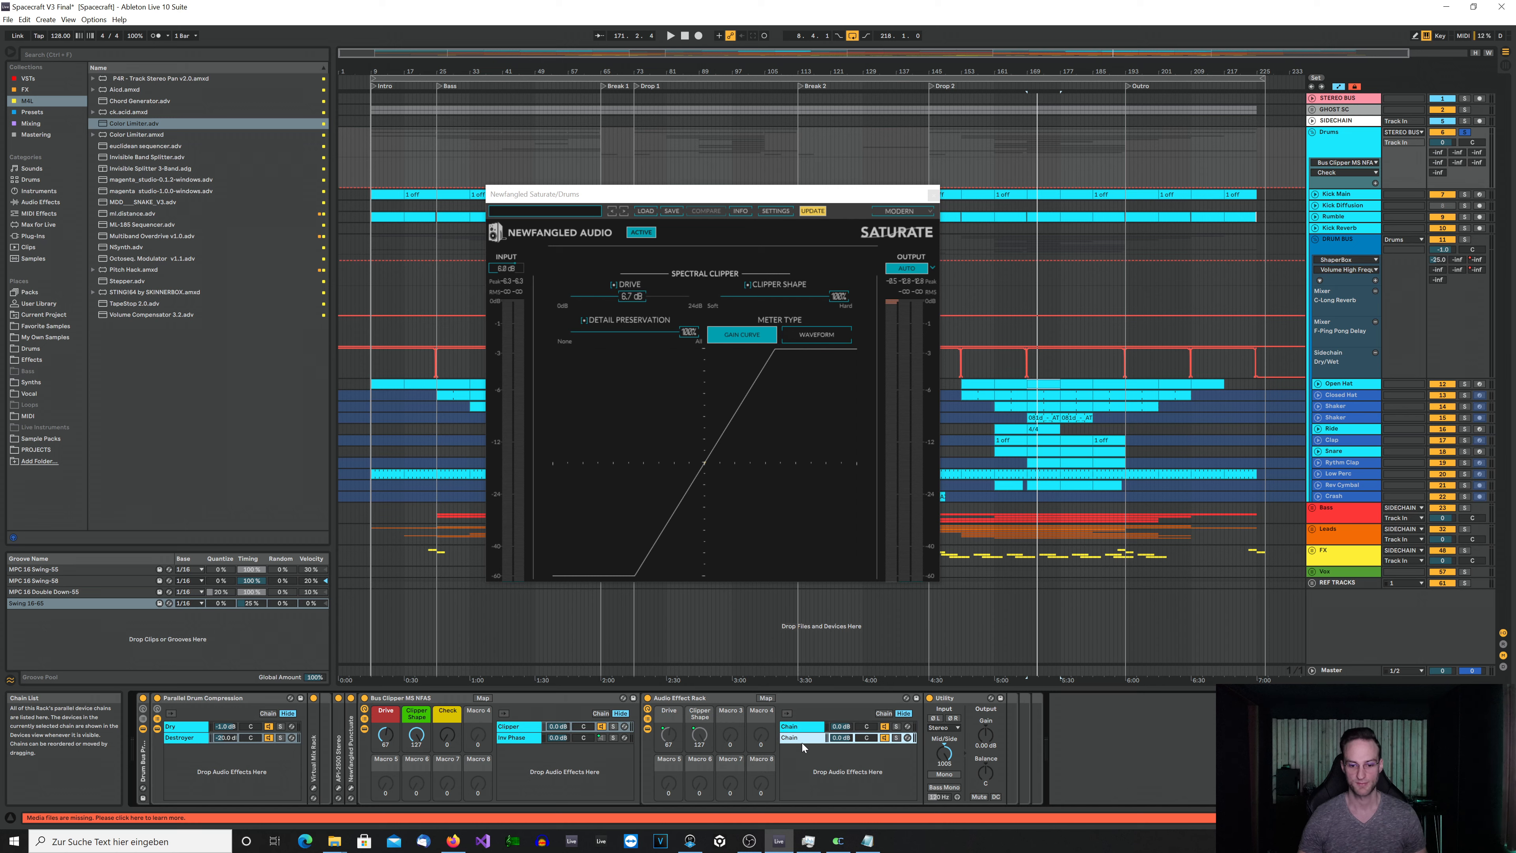
- Examine both chains of the nested Audio Effect Rack and the Clipper and Inv Phase chains, and close the Saturate window
{"action": "left_click", "coordinate": [801, 727]}
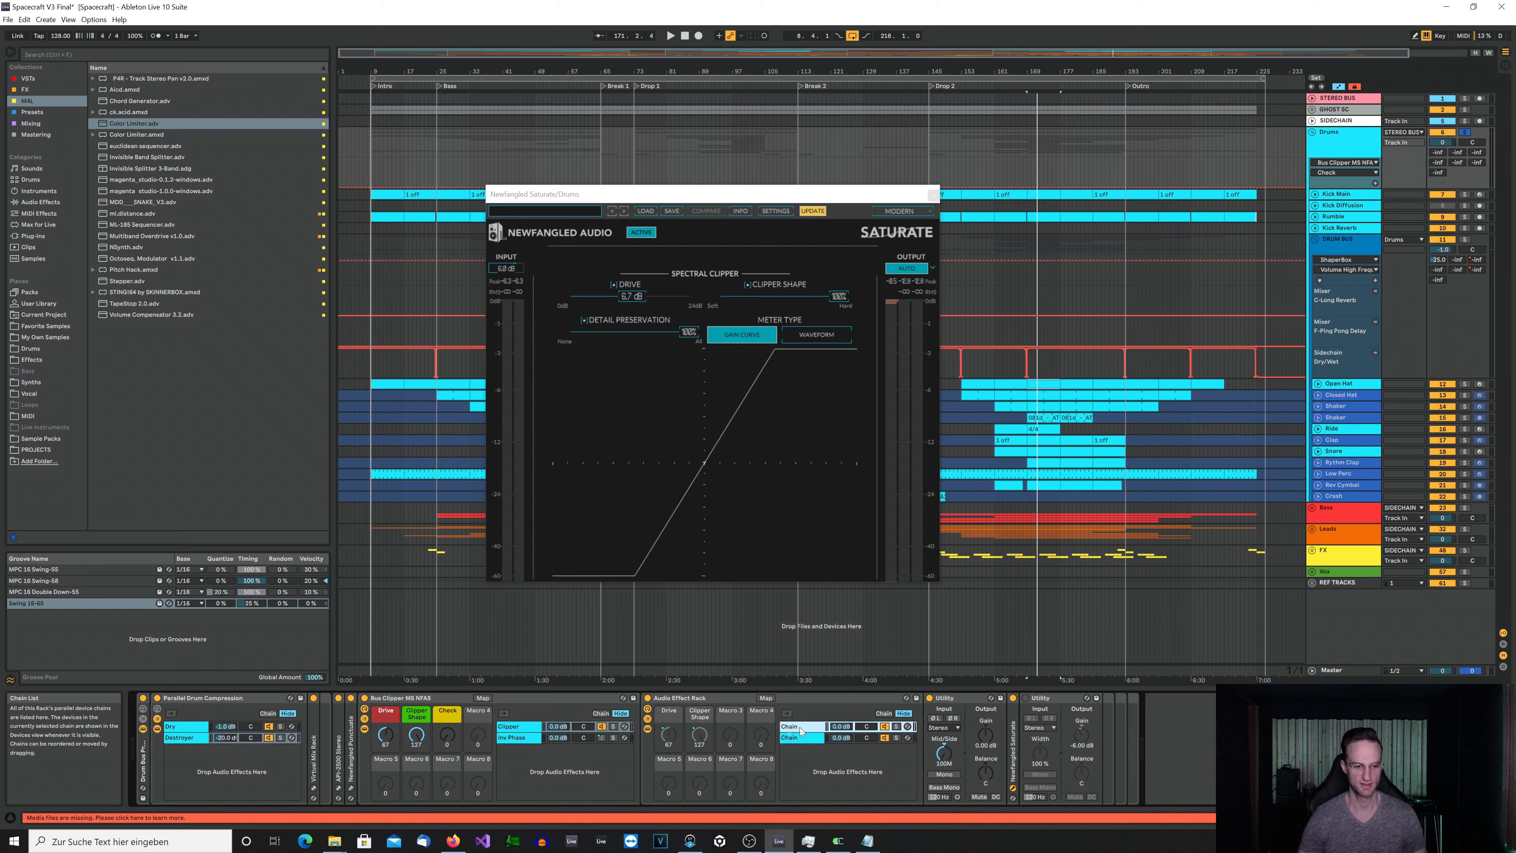
{"action": "left_click", "coordinate": [517, 738]}
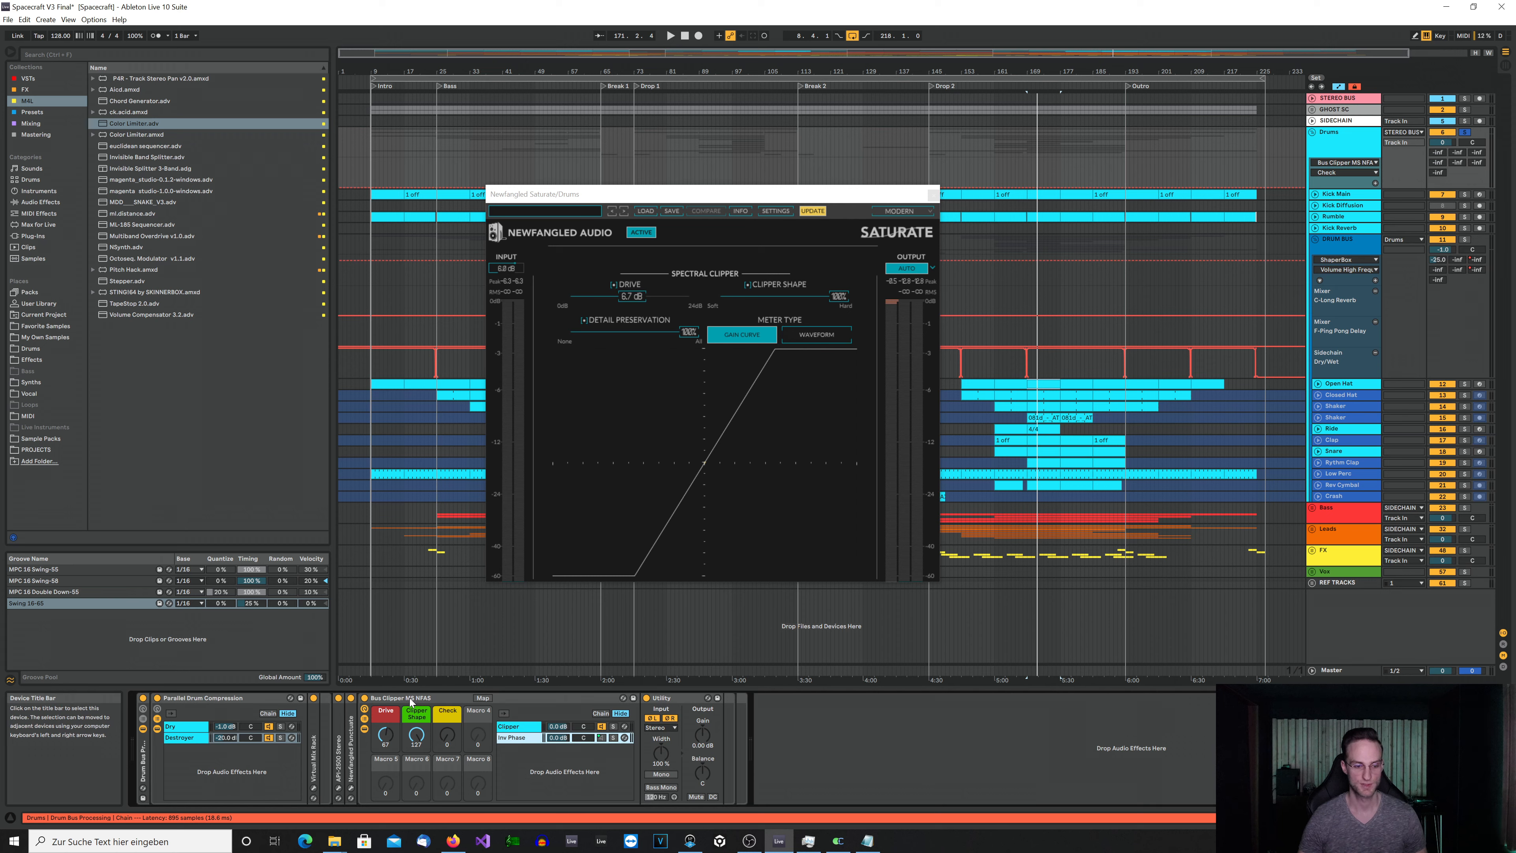
{"action": "left_click", "coordinate": [510, 728]}
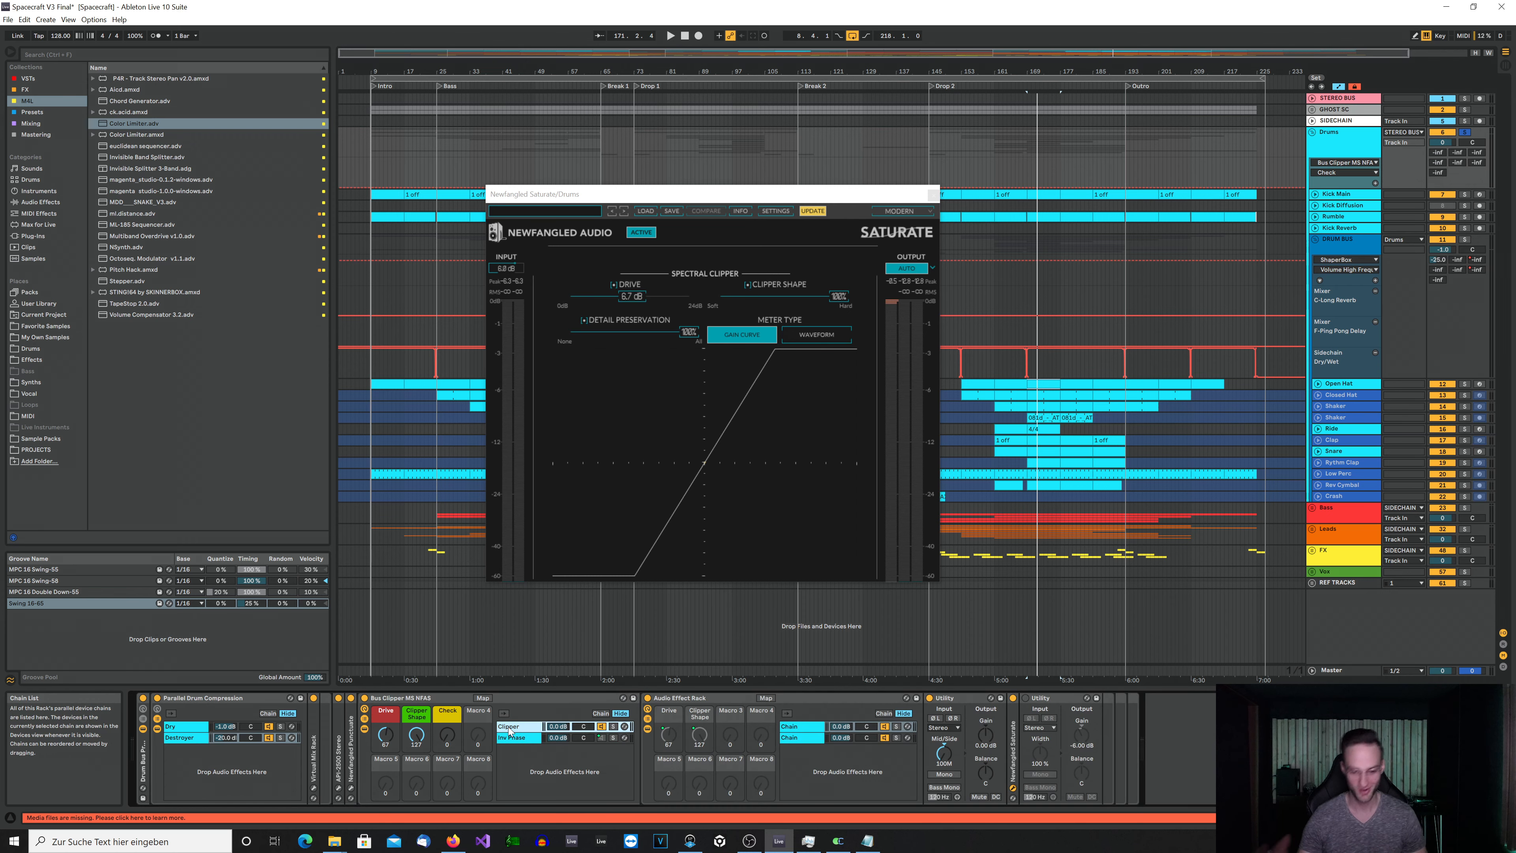
{"action": "left_click", "coordinate": [802, 739]}
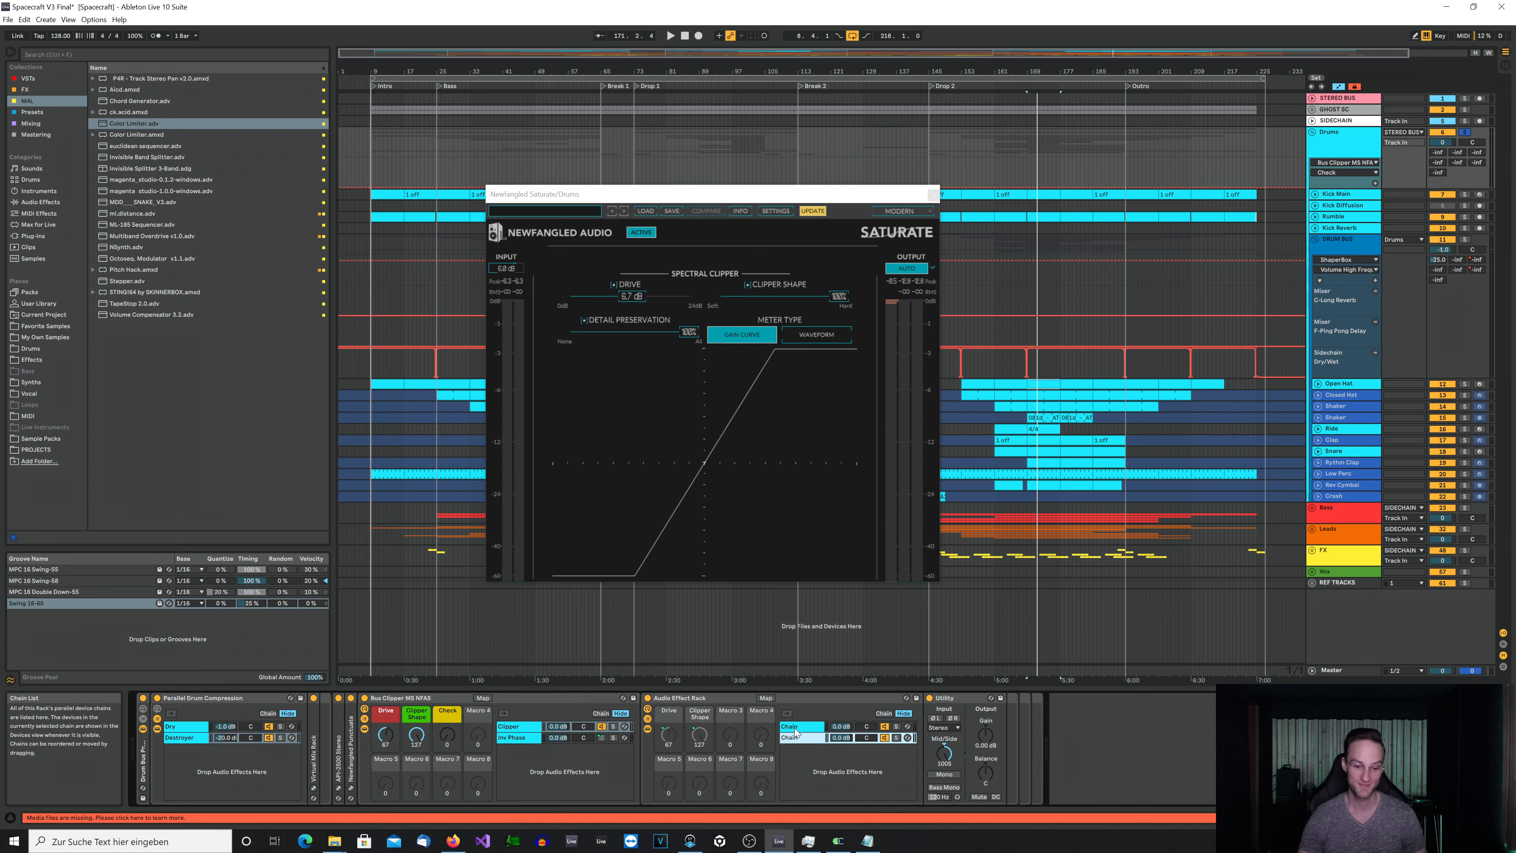
{"action": "left_click", "coordinate": [795, 729]}
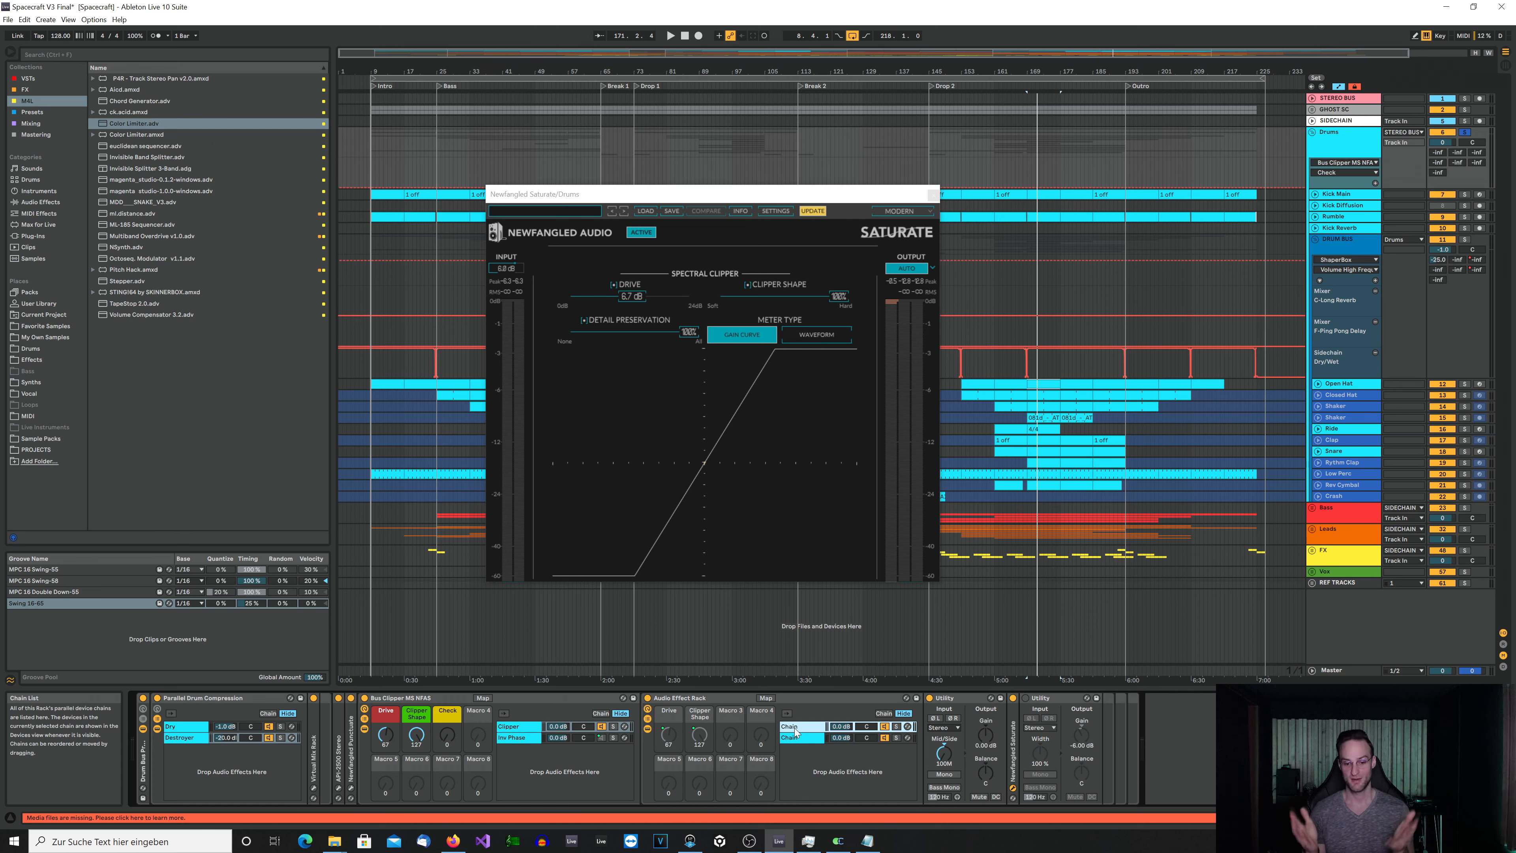
{"action": "left_click", "coordinate": [934, 196]}
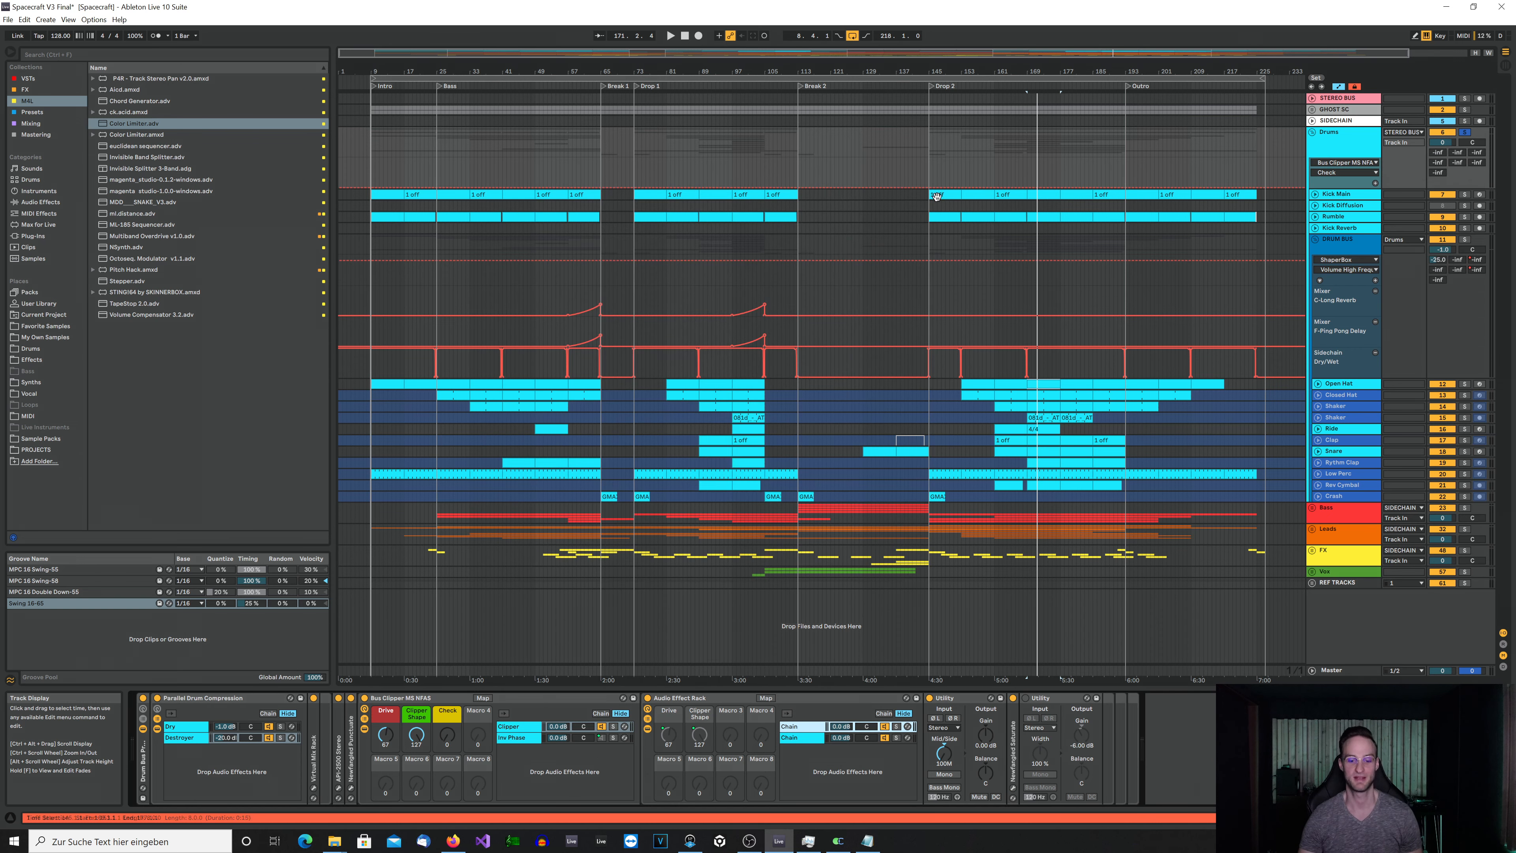
- Inspect the Bus Clipper's Clipper and Inv Phase chains and audition the drums with the Check macro raised to 127
{"action": "left_click", "coordinate": [523, 730]}
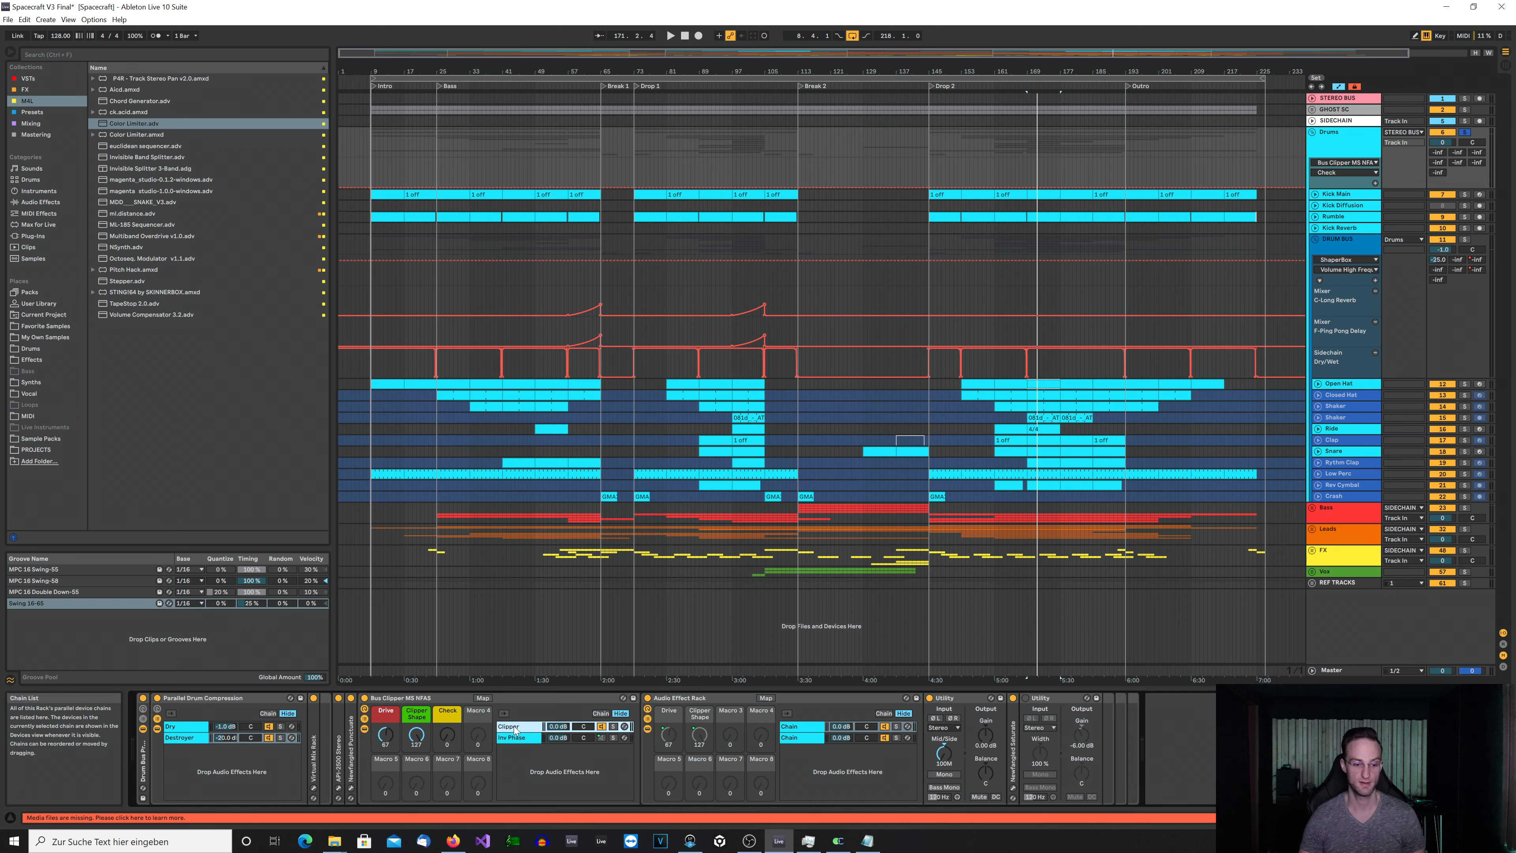
{"action": "left_click", "coordinate": [509, 739]}
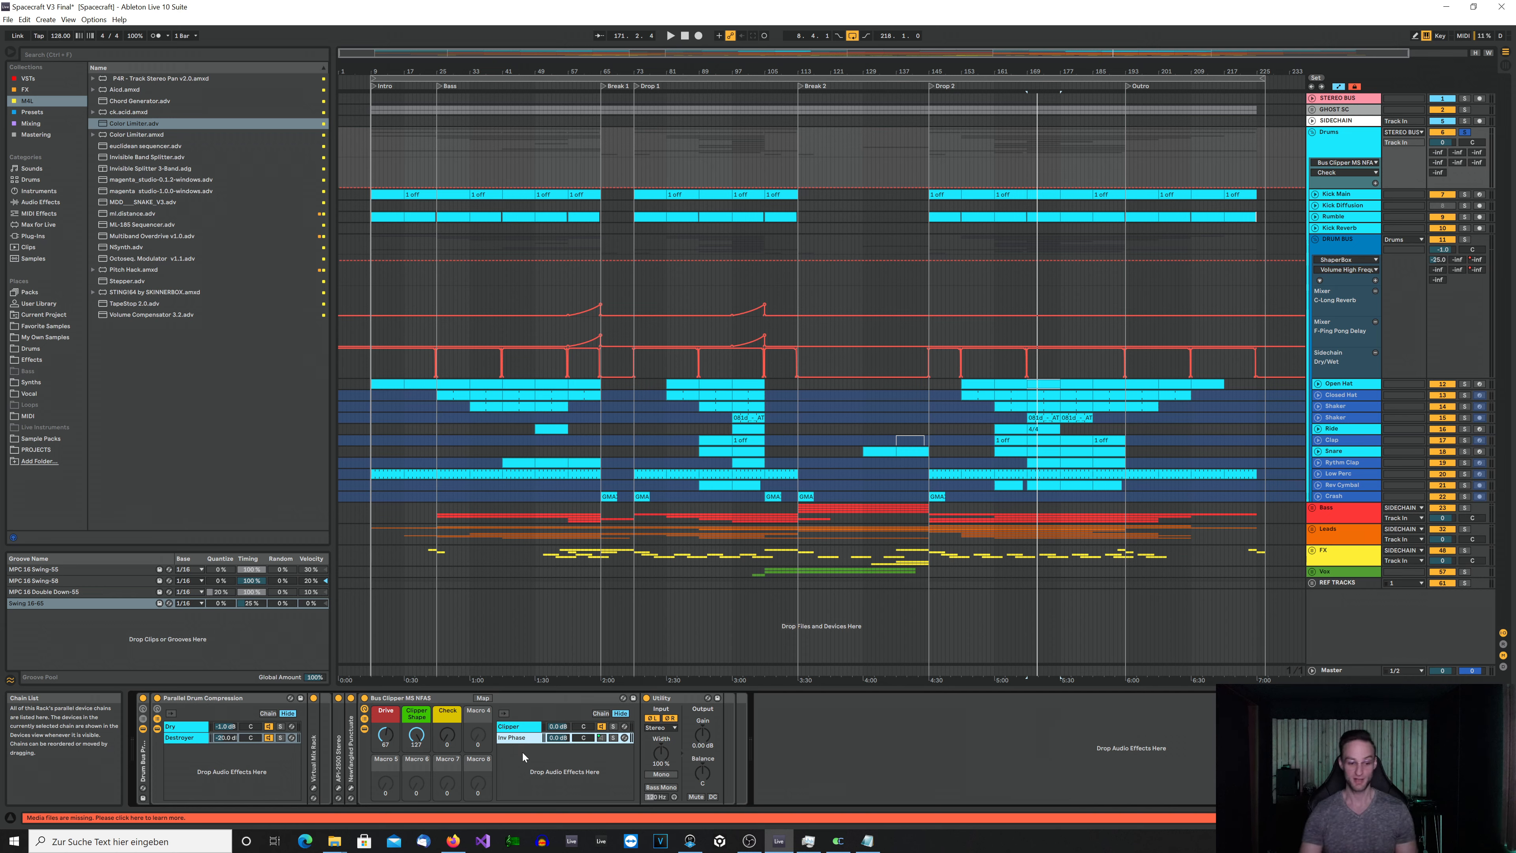
{"action": "key", "text": "space"}
{"action": "left_click_drag", "start_coordinate": [447, 738], "coordinate": [447, 705]}
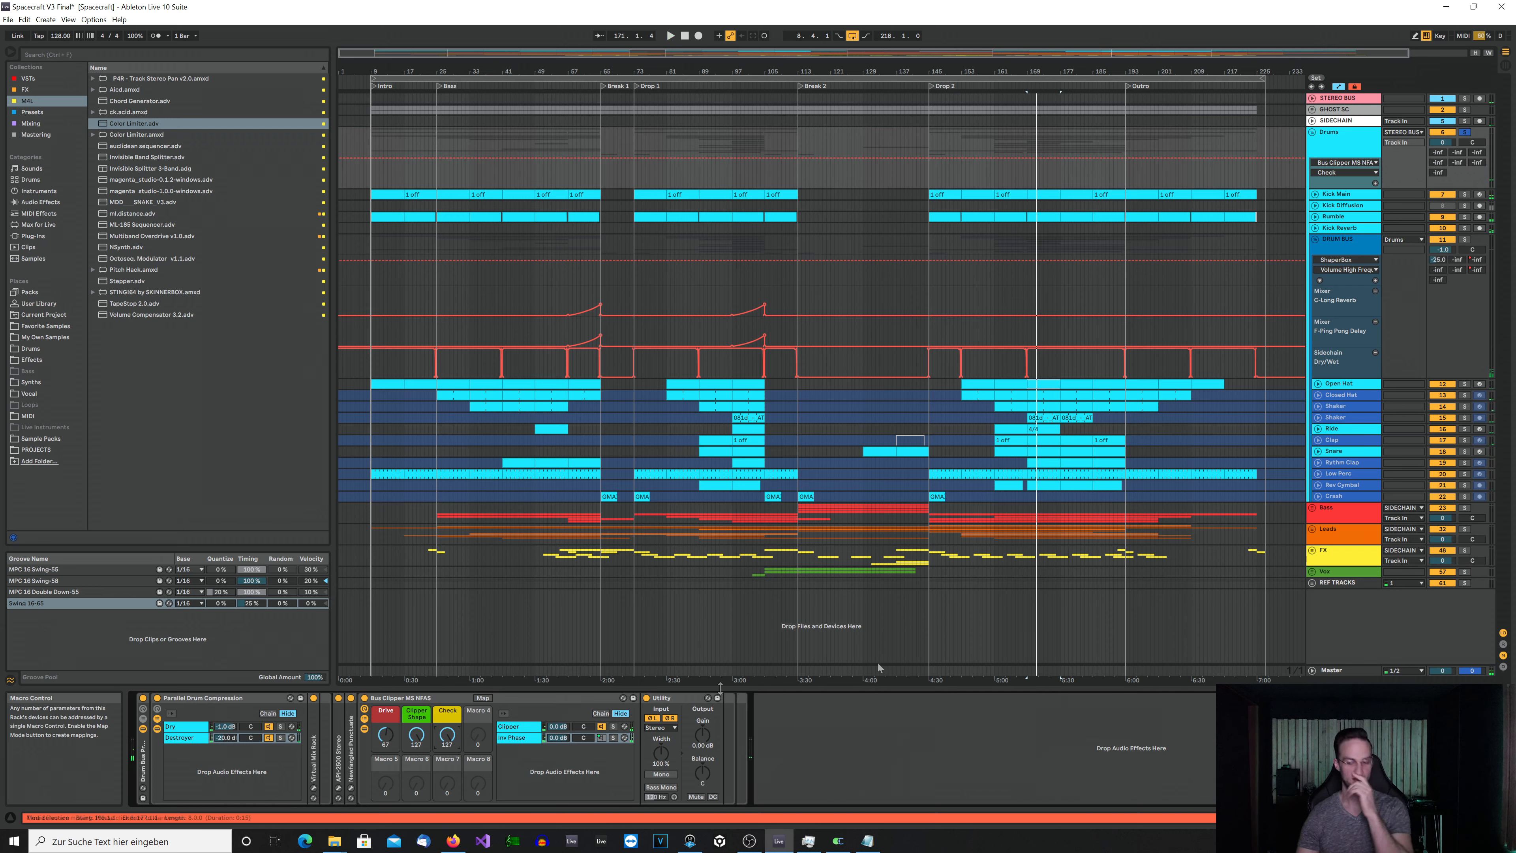
- Show the return tracks, deactivate returns A to G, and play the drums
{"action": "left_click", "coordinate": [1503, 645]}
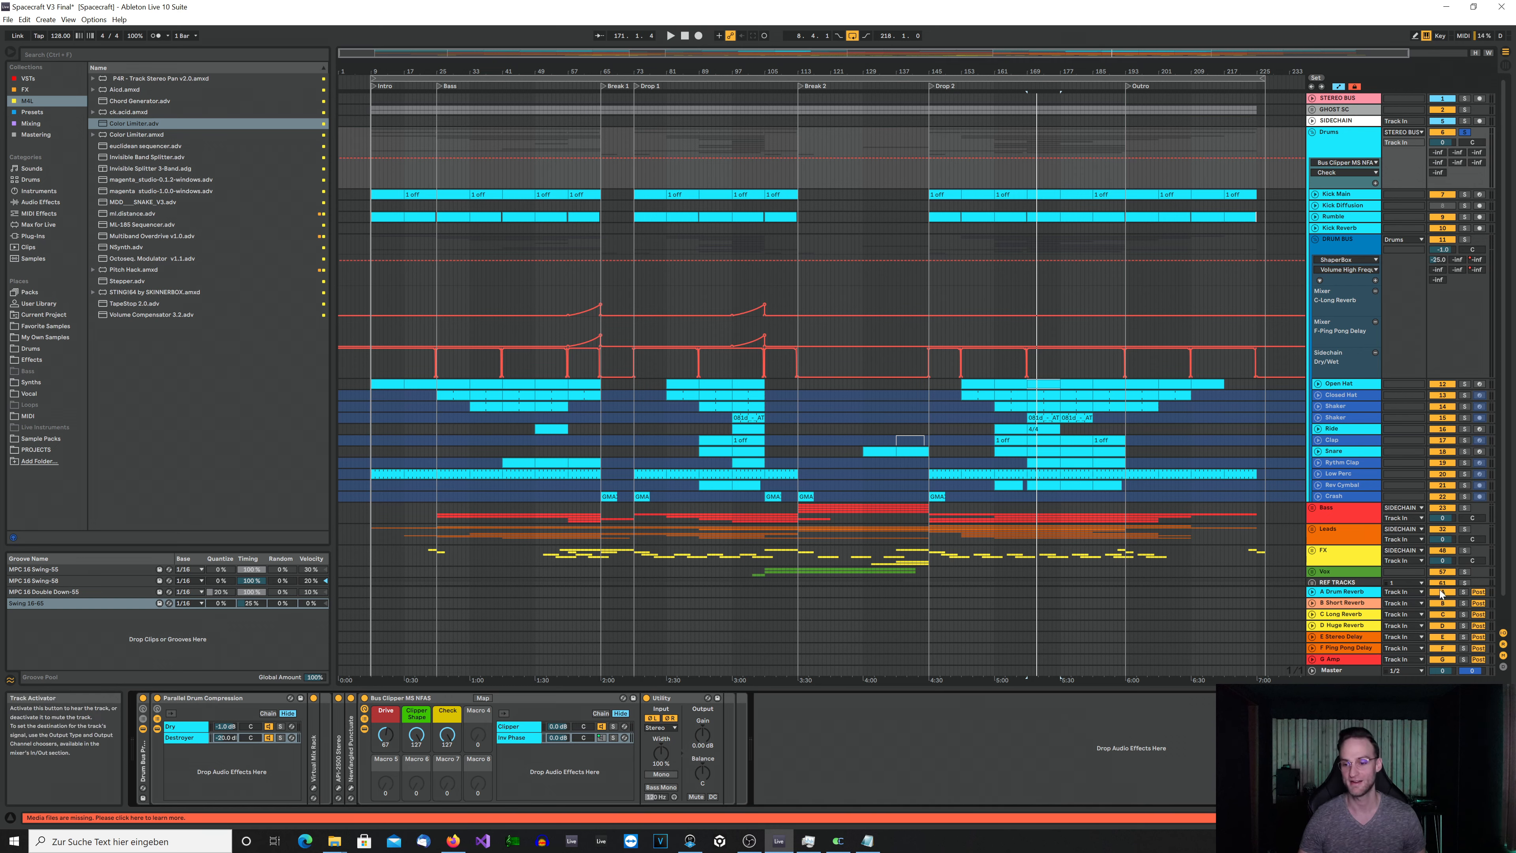
{"action": "left_click_drag", "start_coordinate": [1442, 595], "coordinate": [1443, 648]}
{"action": "key", "text": "space"}
{"action": "left_click_drag", "start_coordinate": [1444, 648], "coordinate": [1444, 662]}
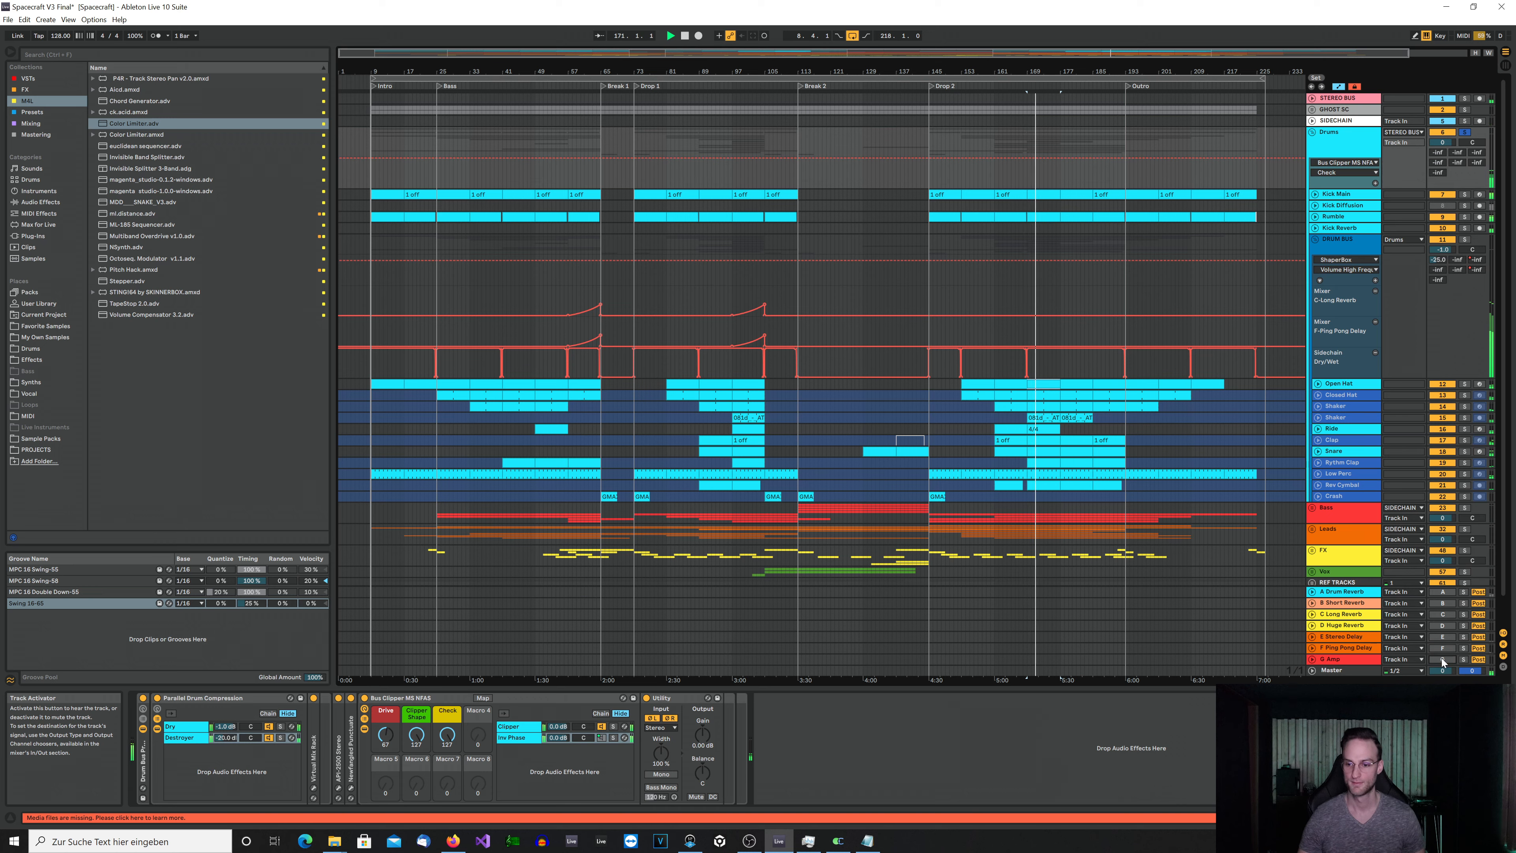
- Raise the Drums group's Check macro to 127 and audition only the signal removed by the clipper
{"action": "left_click", "coordinate": [1344, 146]}
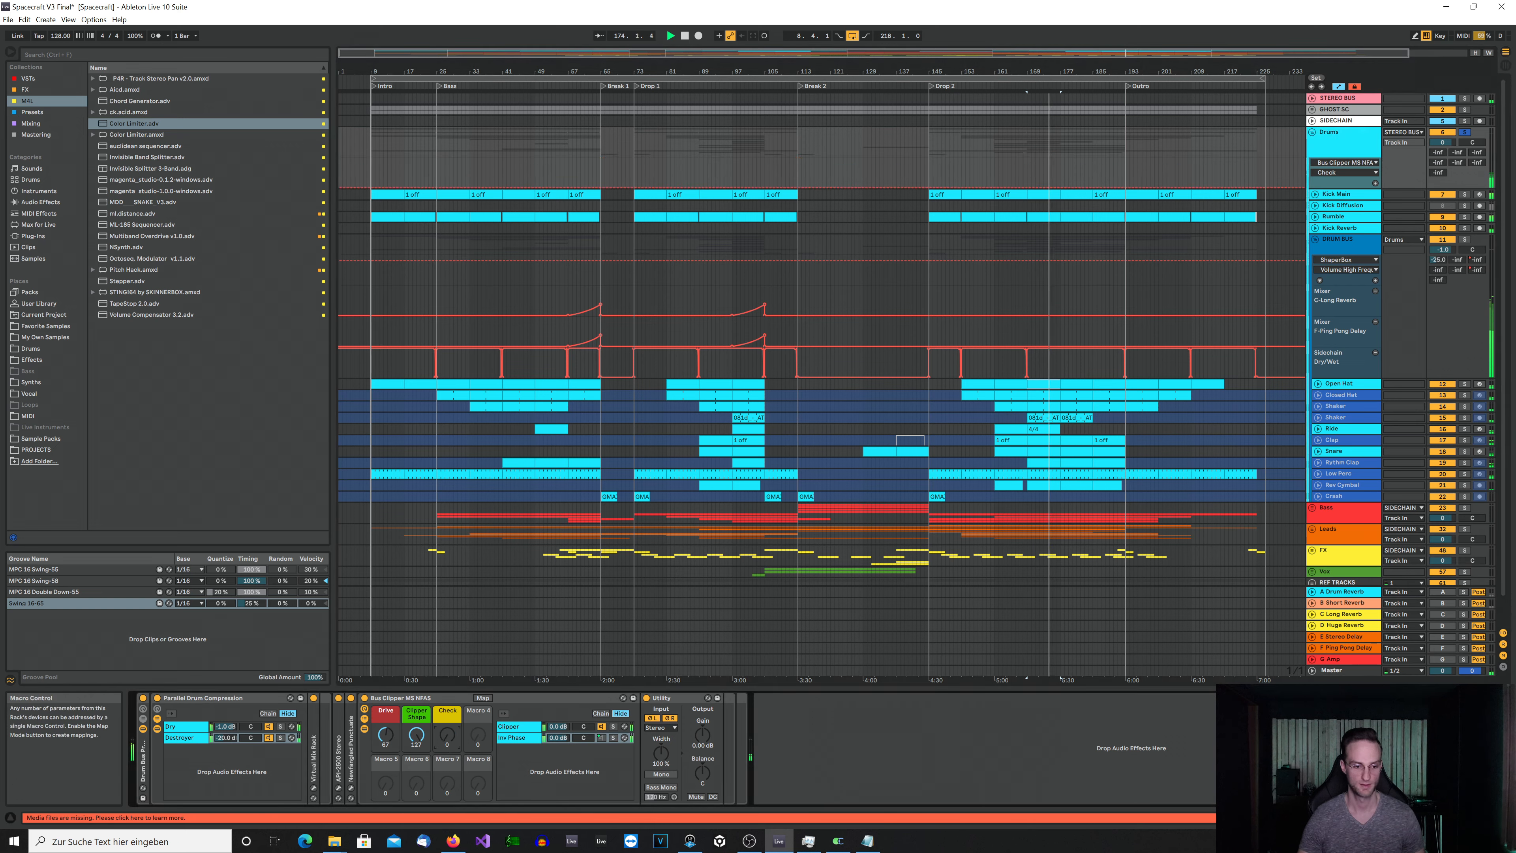
{"action": "left_click_drag", "start_coordinate": [447, 735], "coordinate": [447, 687]}
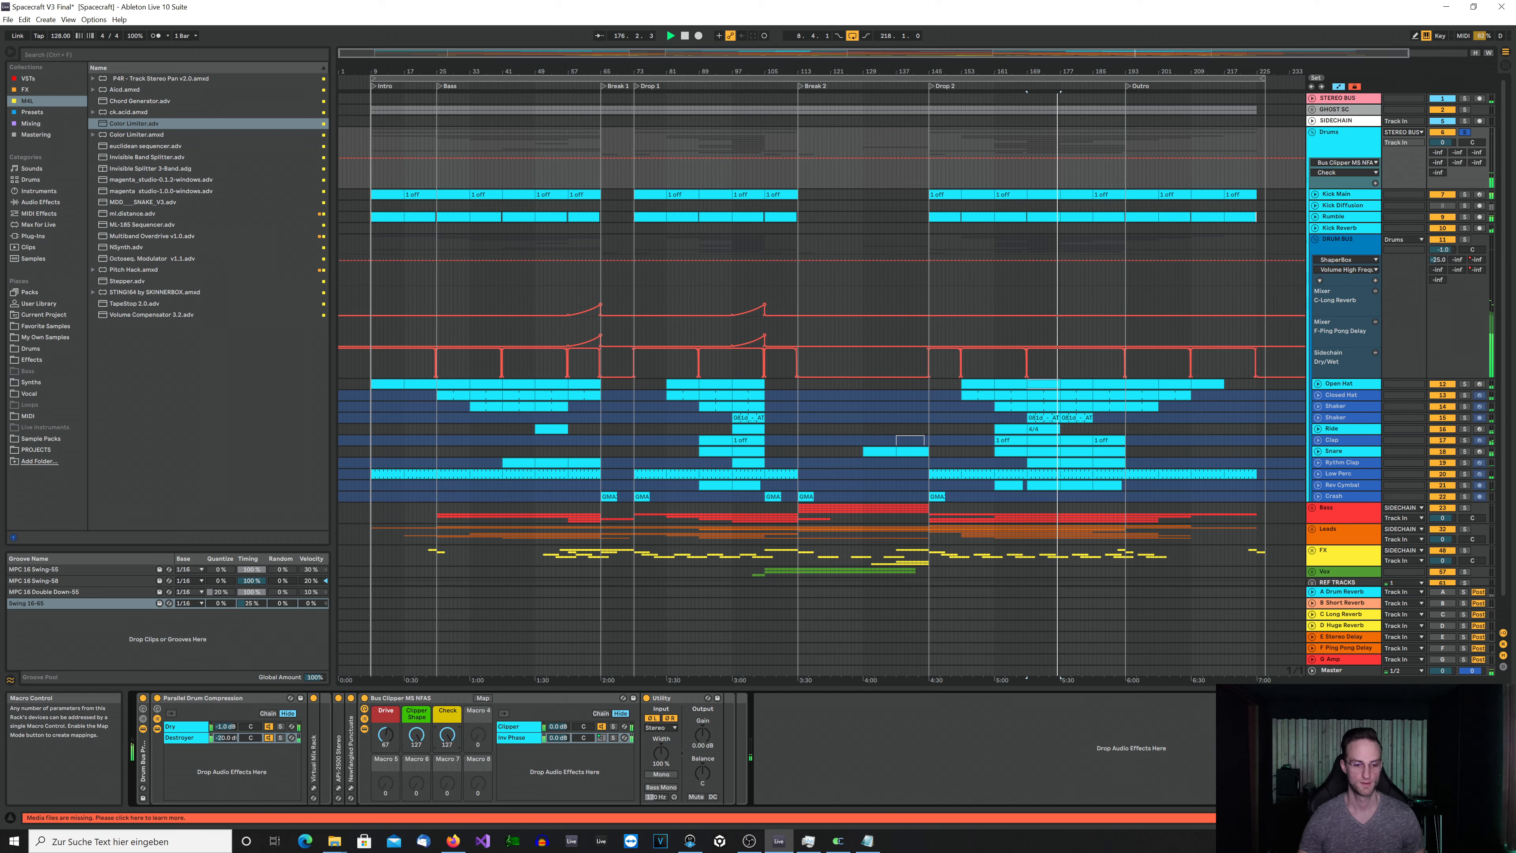
{"action": "left_click", "coordinate": [823, 751]}
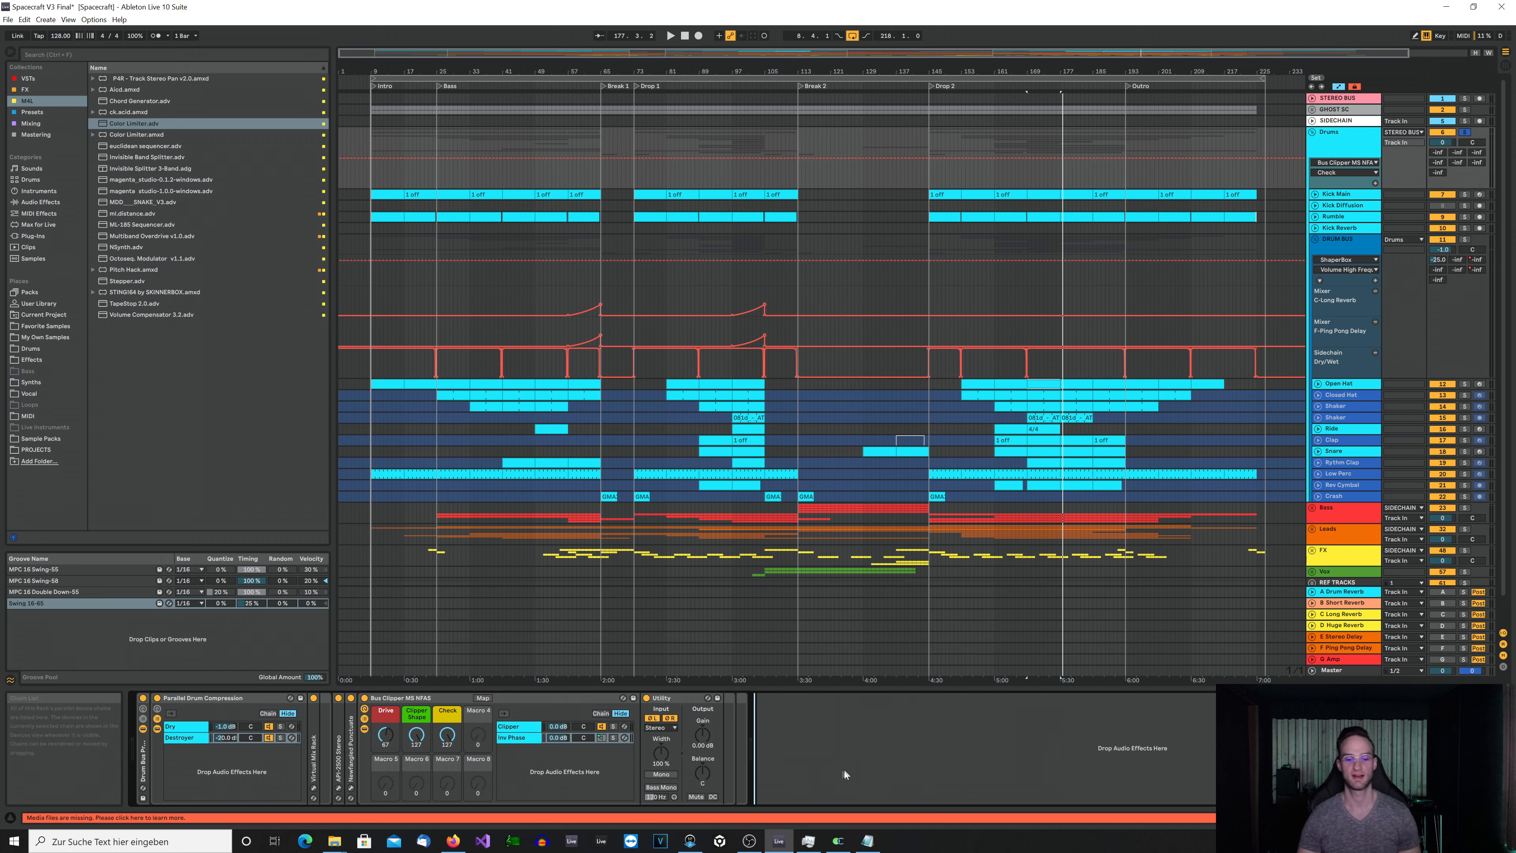
{"action": "key", "text": "space"}
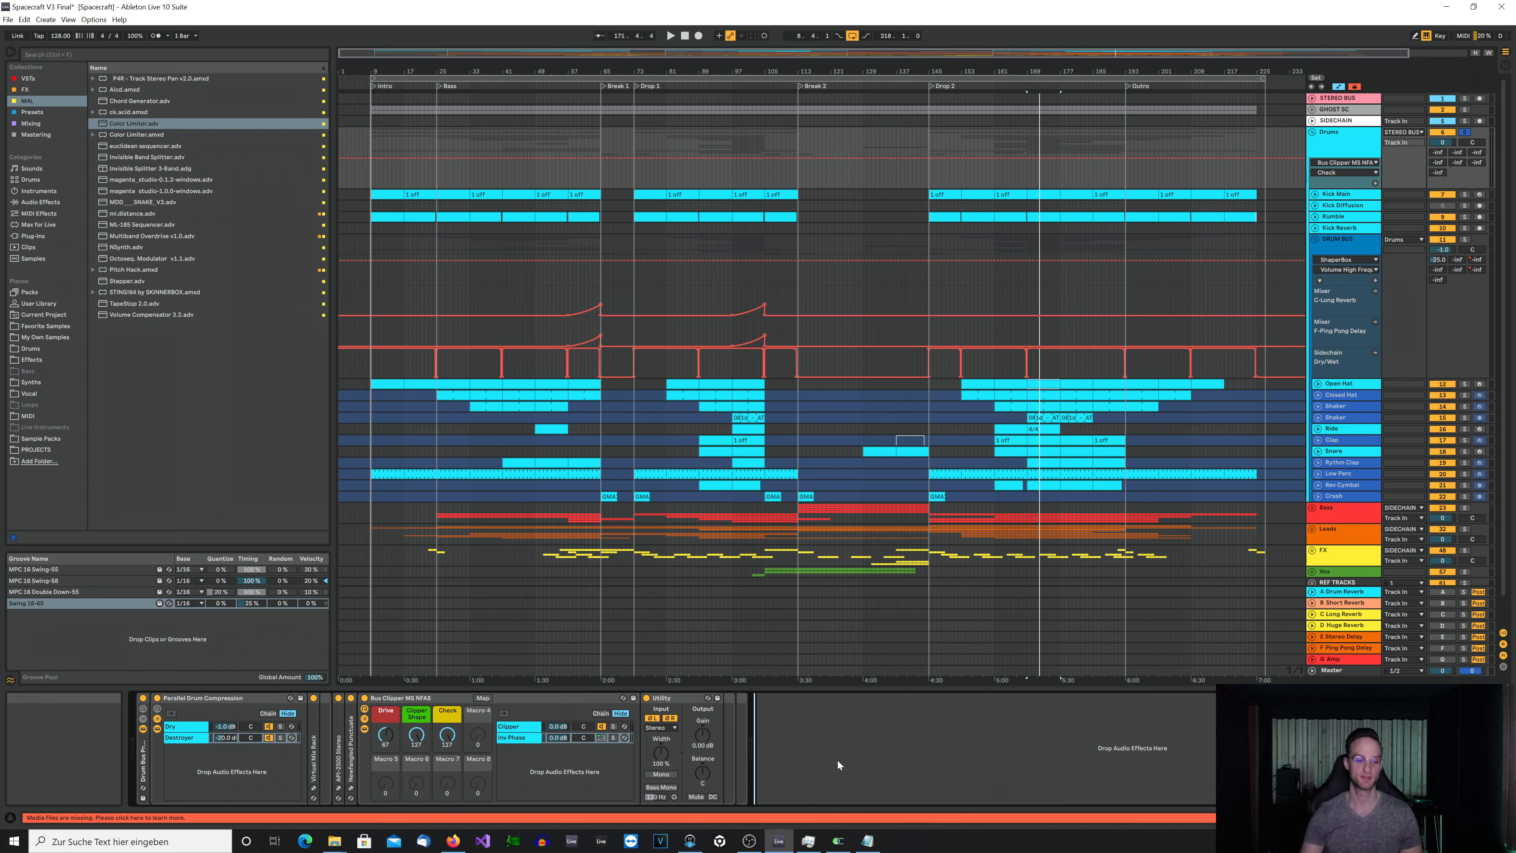
- Reset the Check macro to 0, reactivate returns A to G and hide the return tracks
{"action": "double_click", "coordinate": [447, 735]}
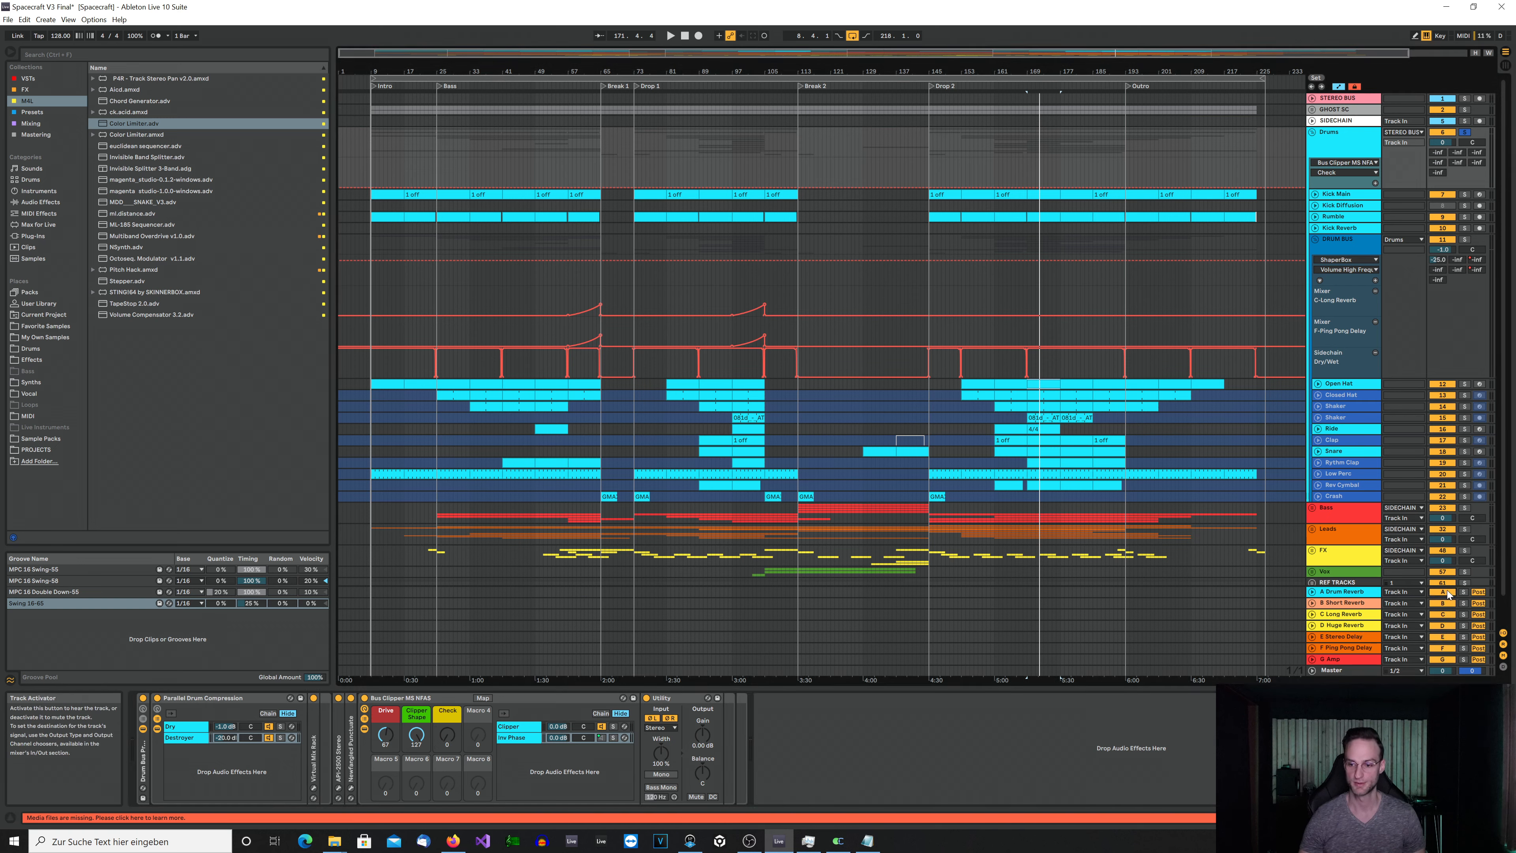
{"action": "left_click", "coordinate": [1503, 646]}
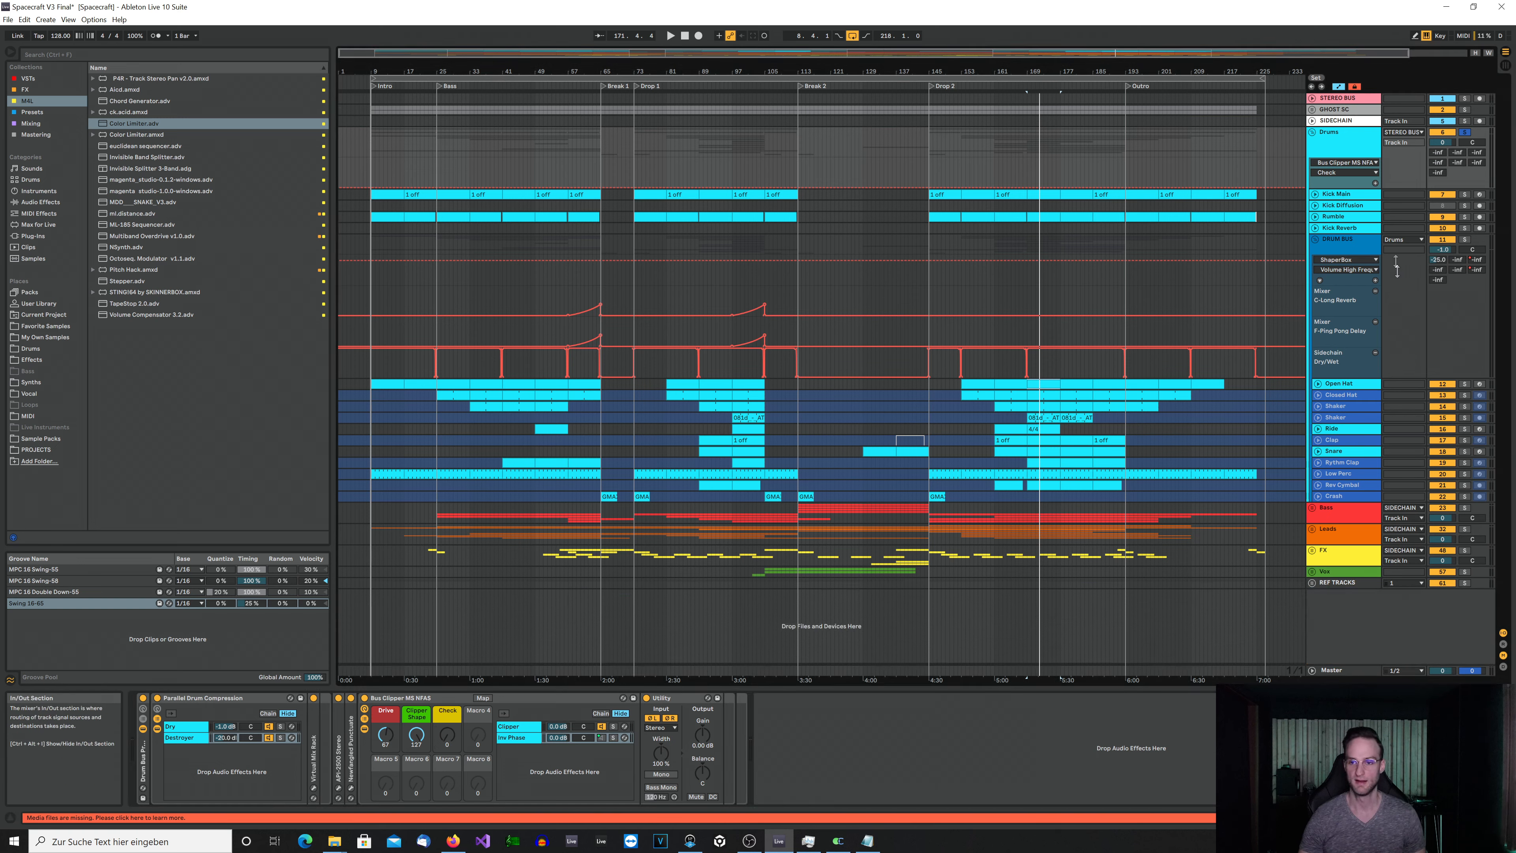
- Play the Drums group while switching the Bus Clipper rack off and on to compare it bypassed and active
{"action": "left_click", "coordinate": [1342, 142]}
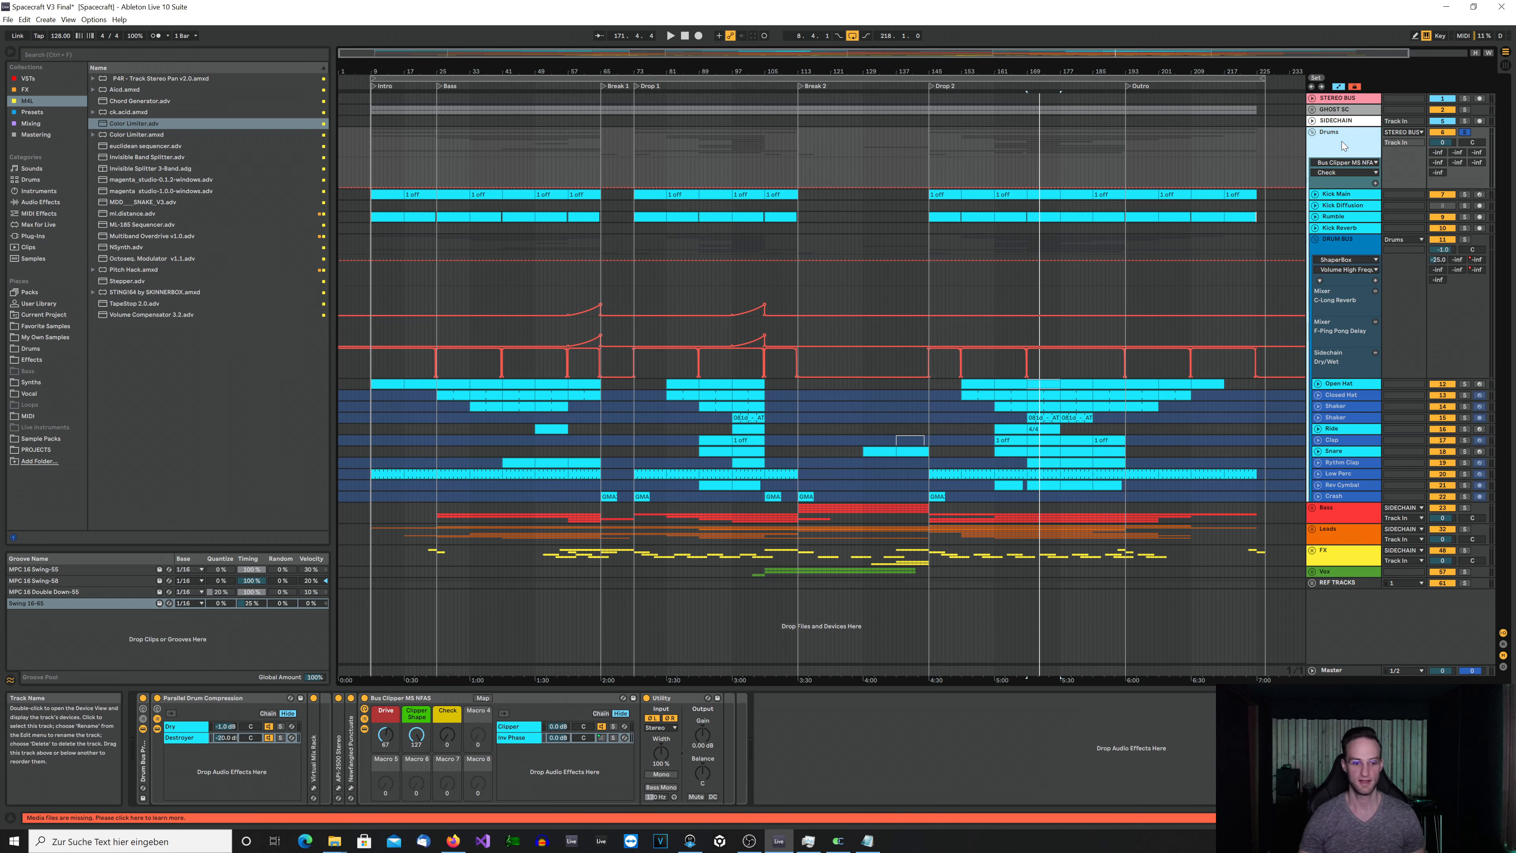
{"action": "key", "text": "space"}
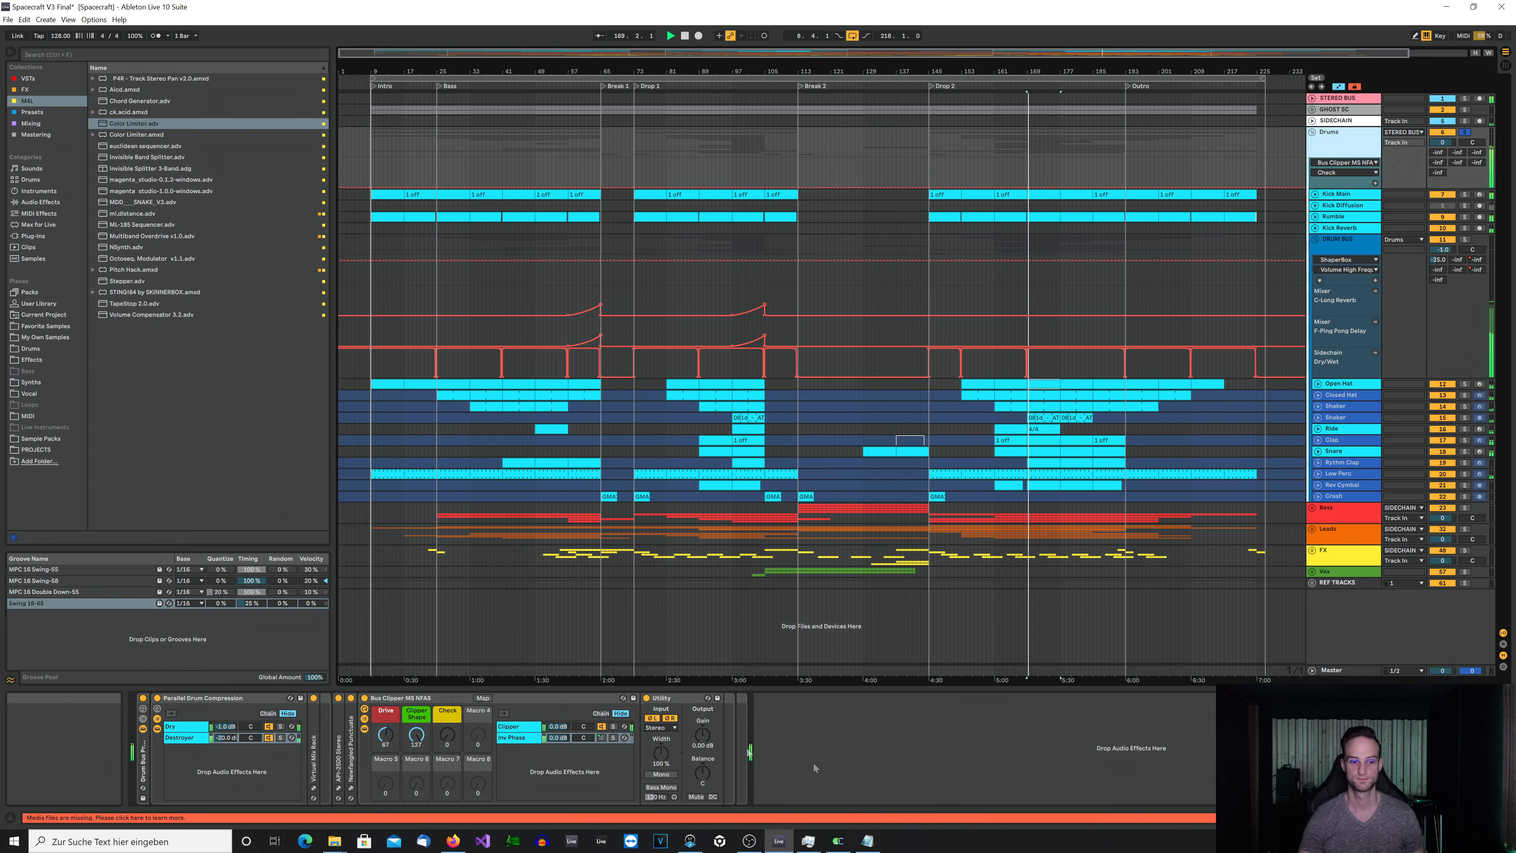
{"action": "left_click", "coordinate": [365, 698]}
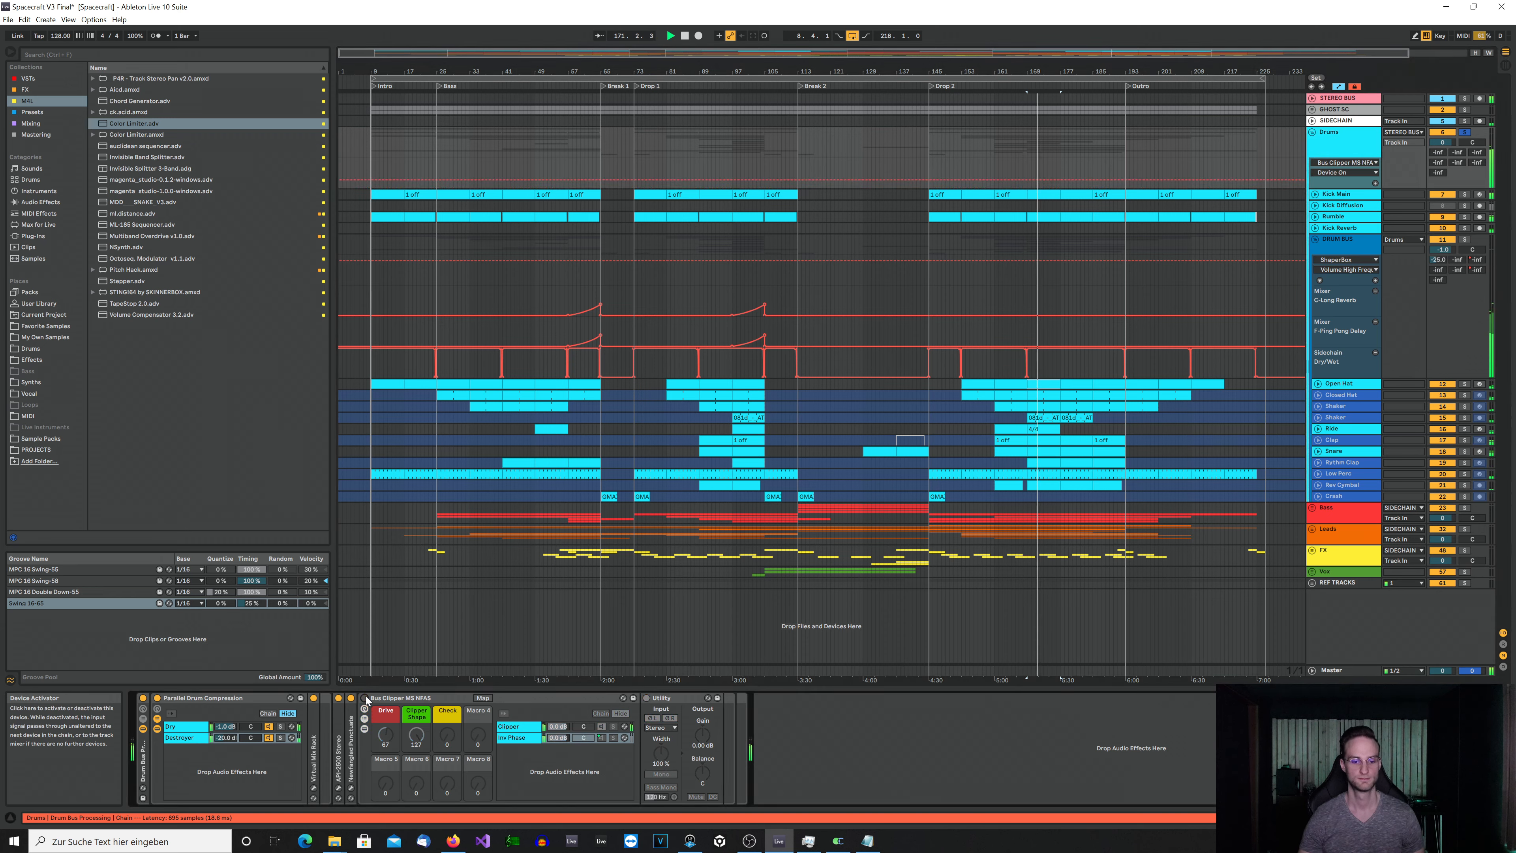
{"action": "left_click", "coordinate": [365, 698]}
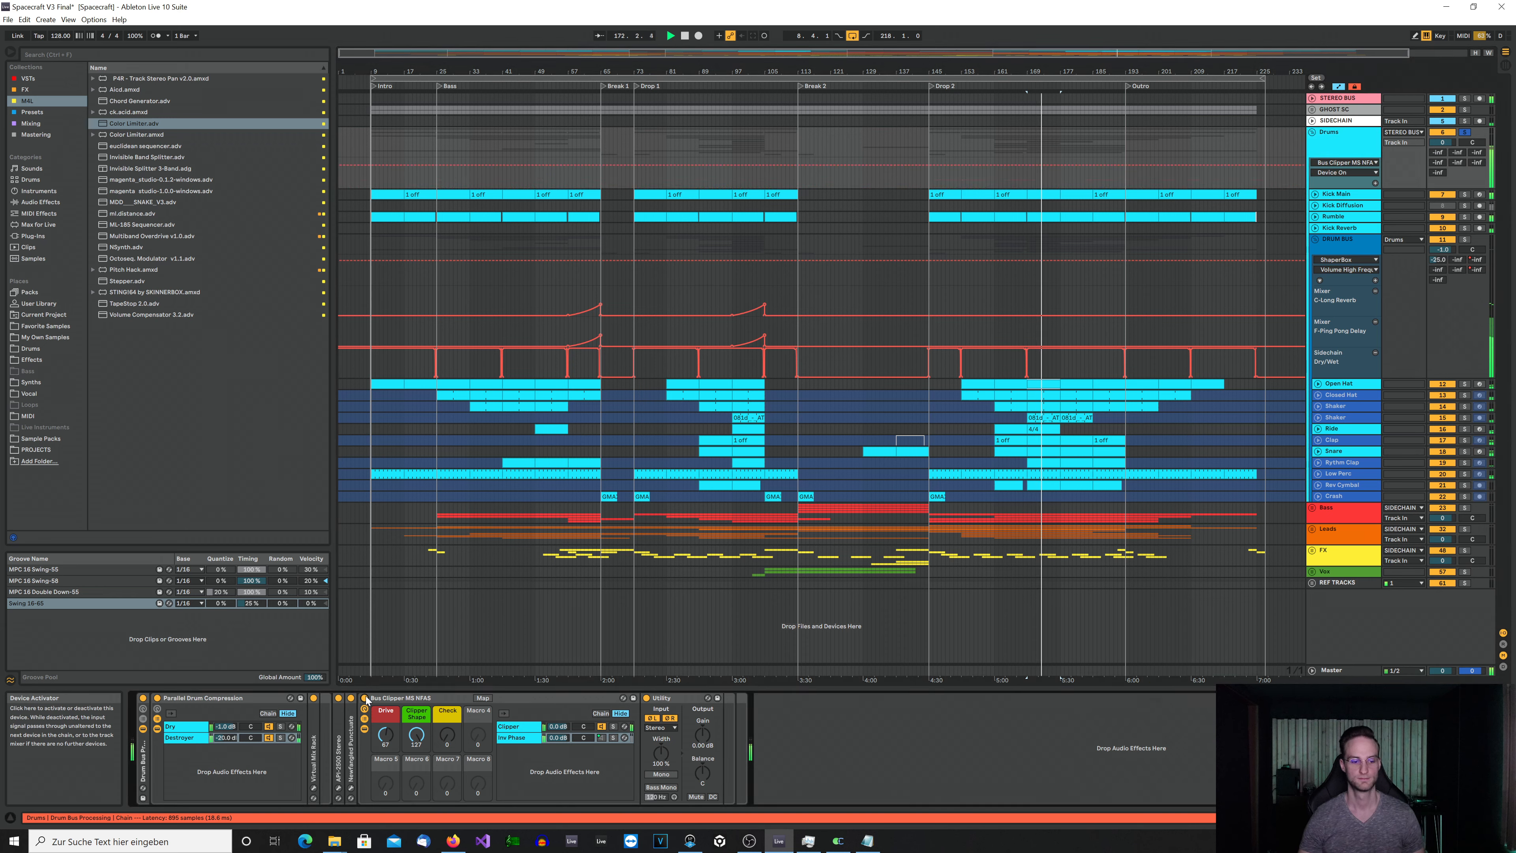
{"action": "left_click", "coordinate": [365, 698]}
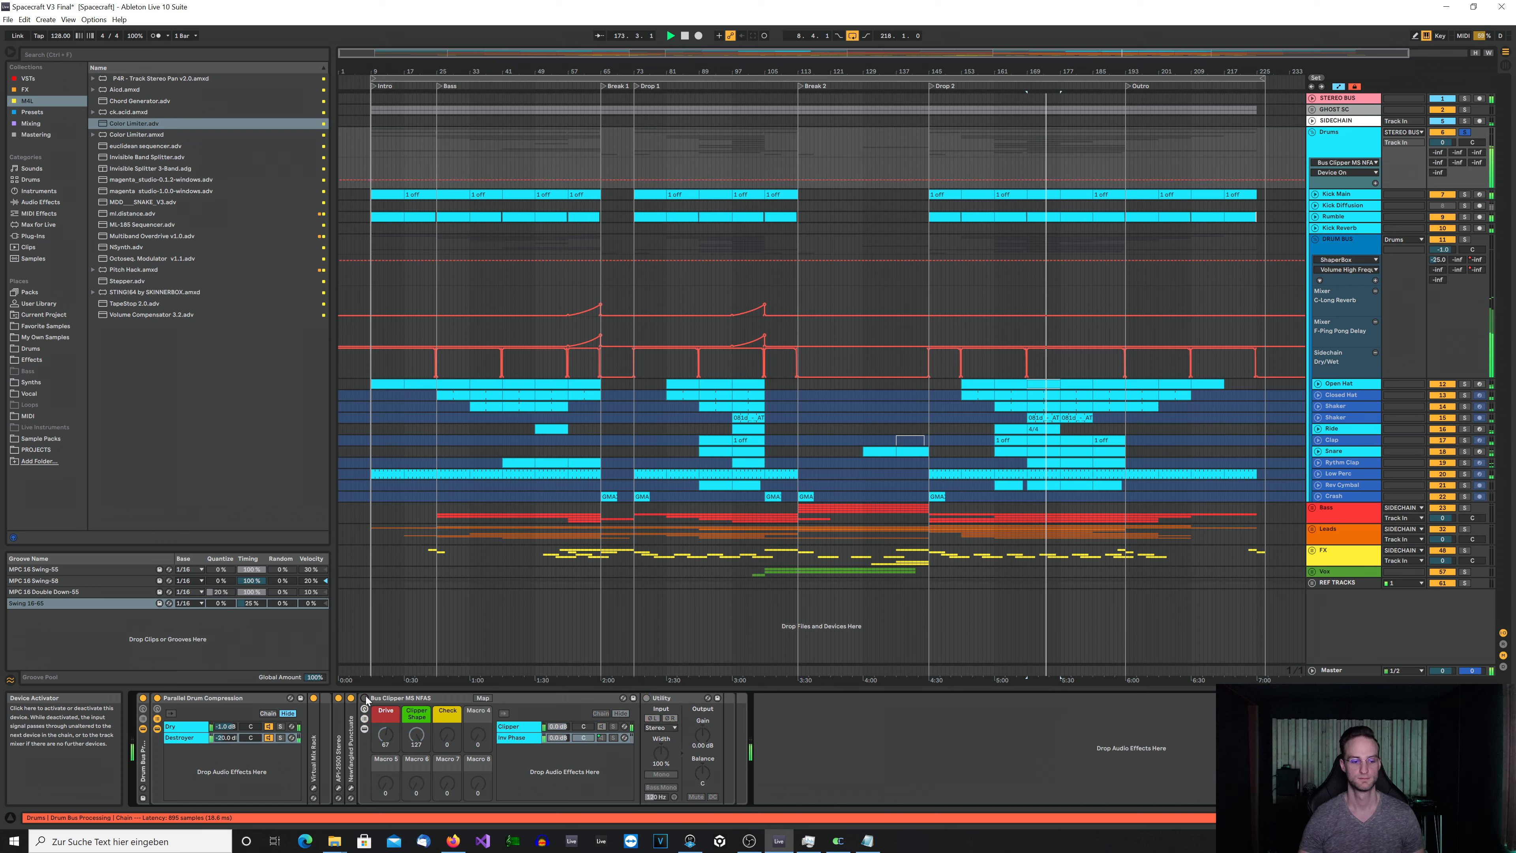
{"action": "left_click", "coordinate": [365, 698]}
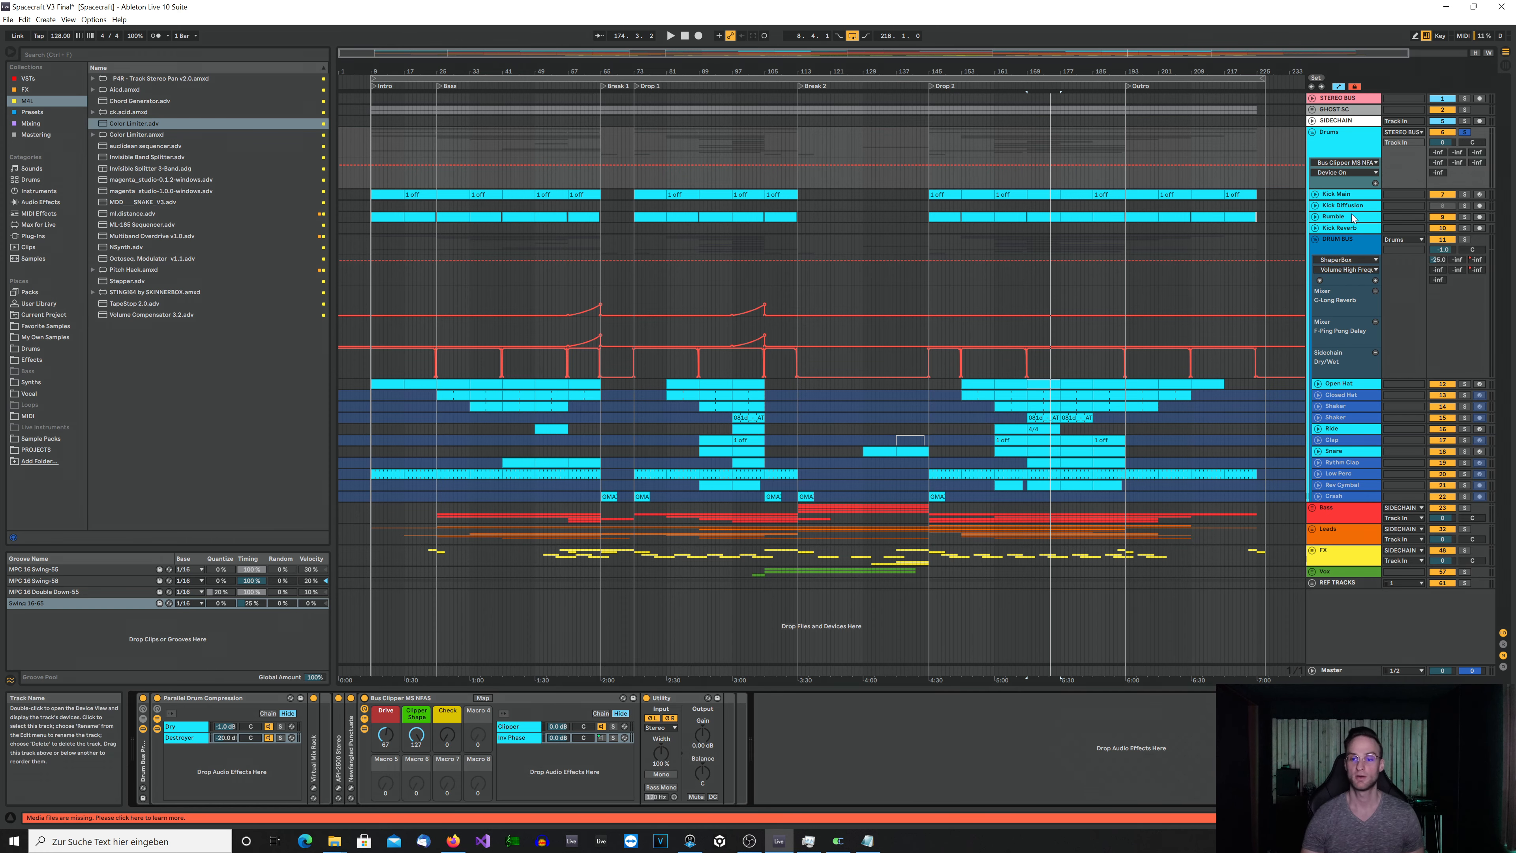
- Fold the DRUM BUS group in the arrangement
{"action": "left_click", "coordinate": [1316, 241]}
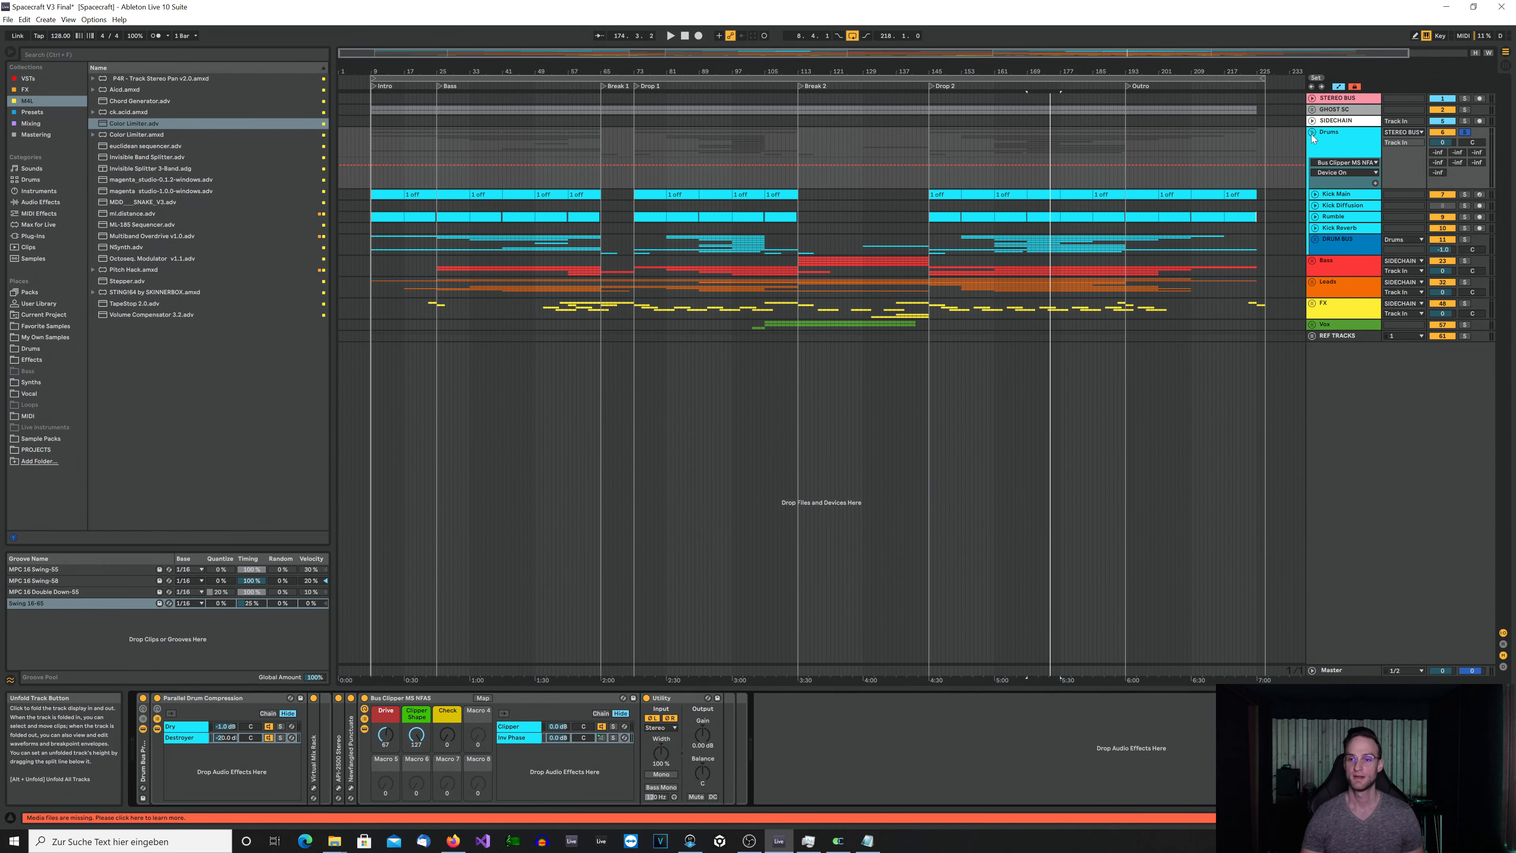